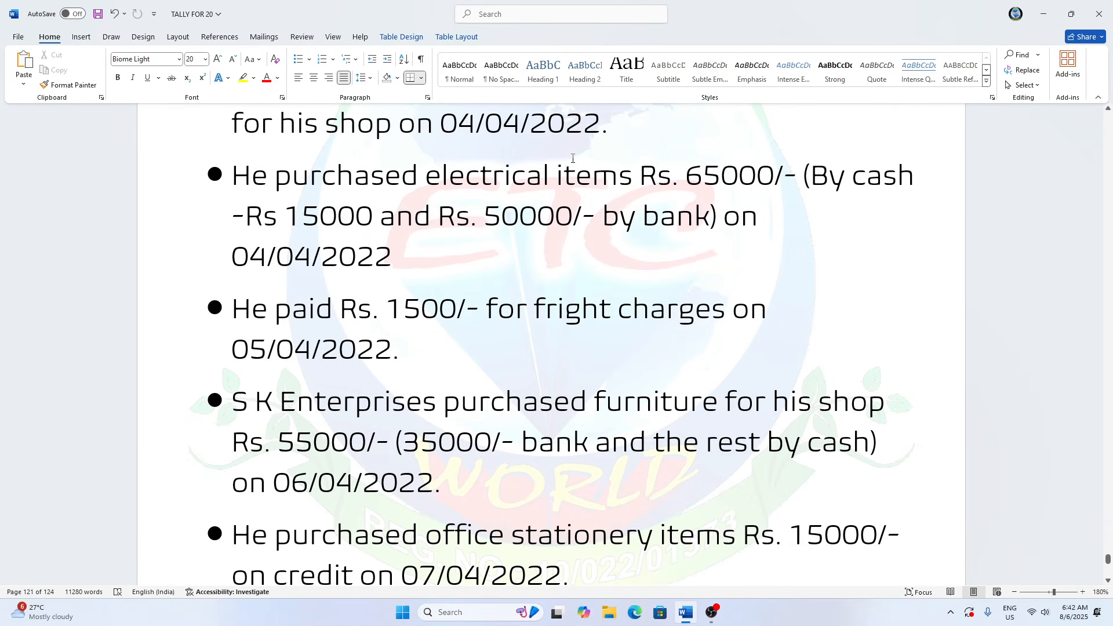
- Review the S K Enterprises company details and the list of business transactions from 01/04/2022 onward in the document
scroll(572, 158, up, 13)
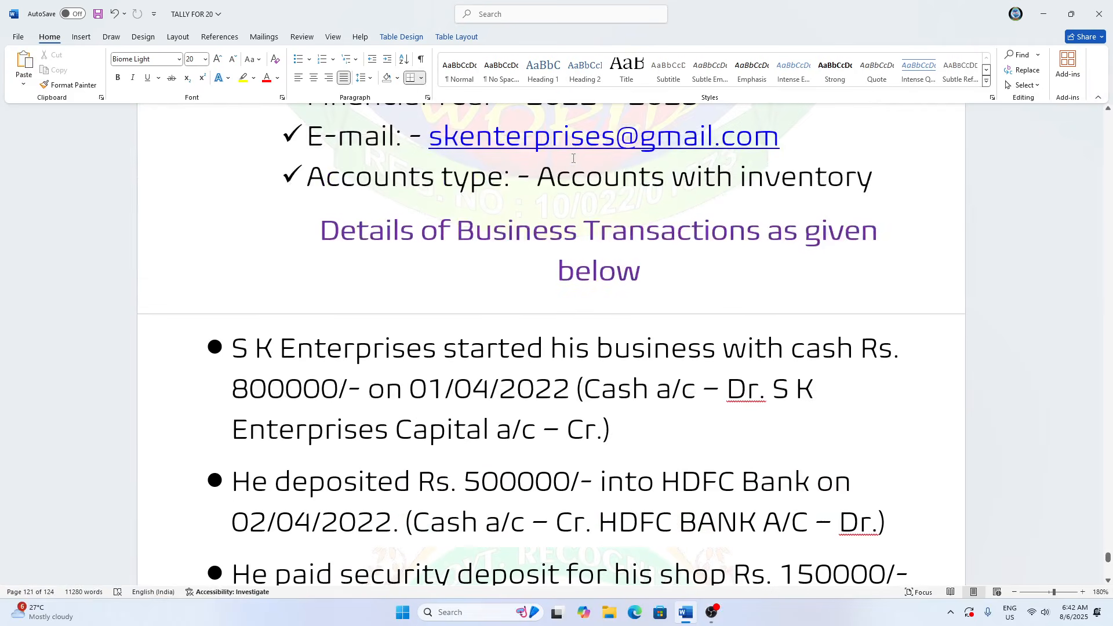
scroll(453, 281, up, 3)
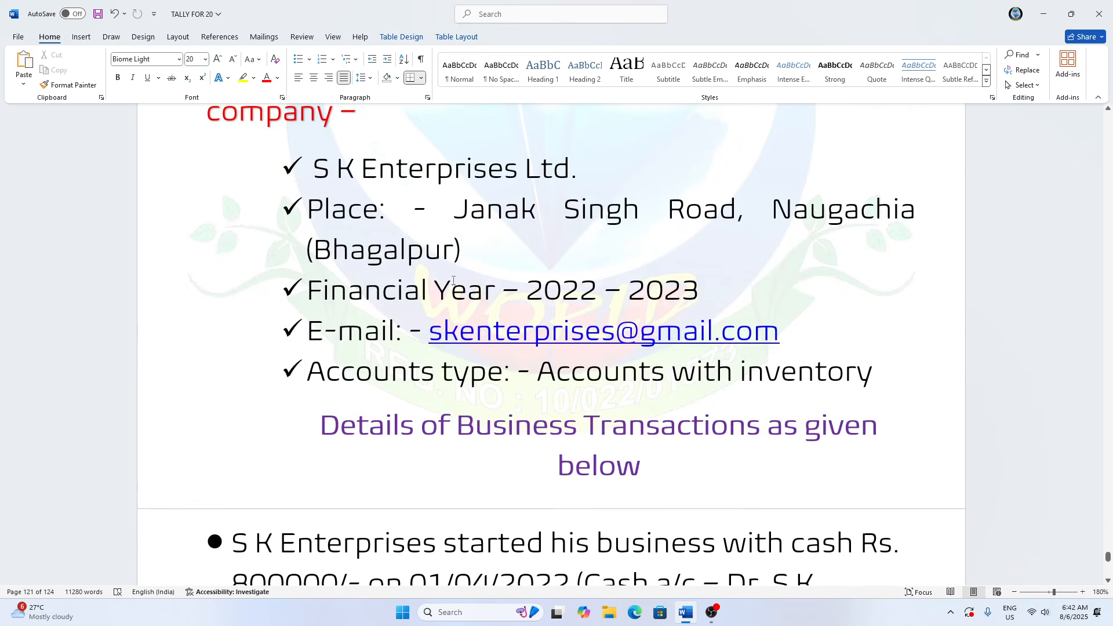
scroll(453, 281, up, 2)
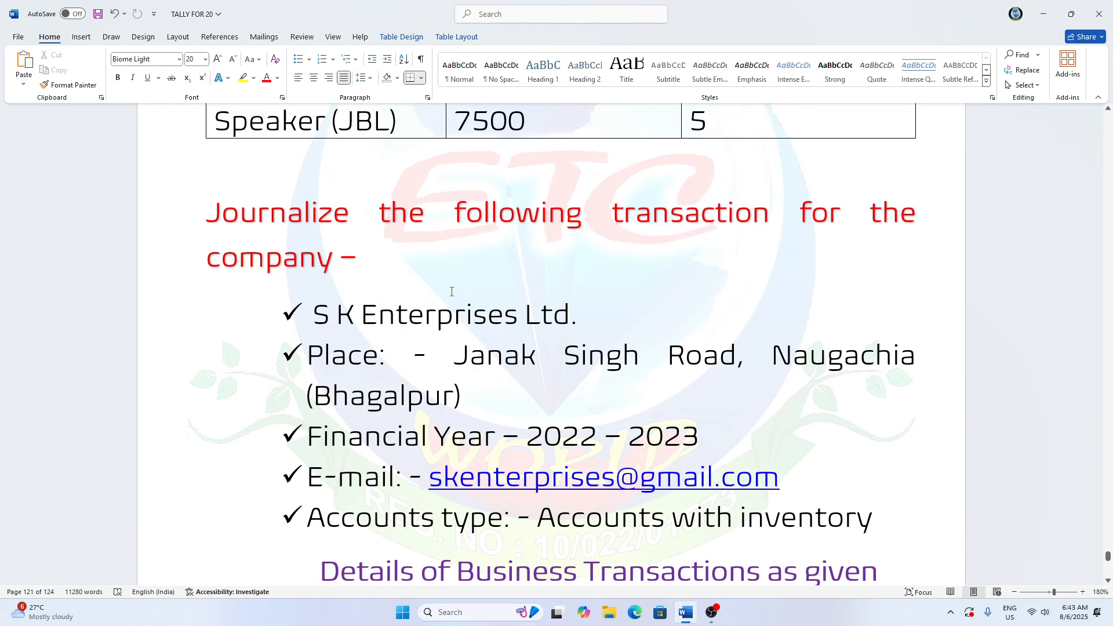
scroll(471, 292, down, 1)
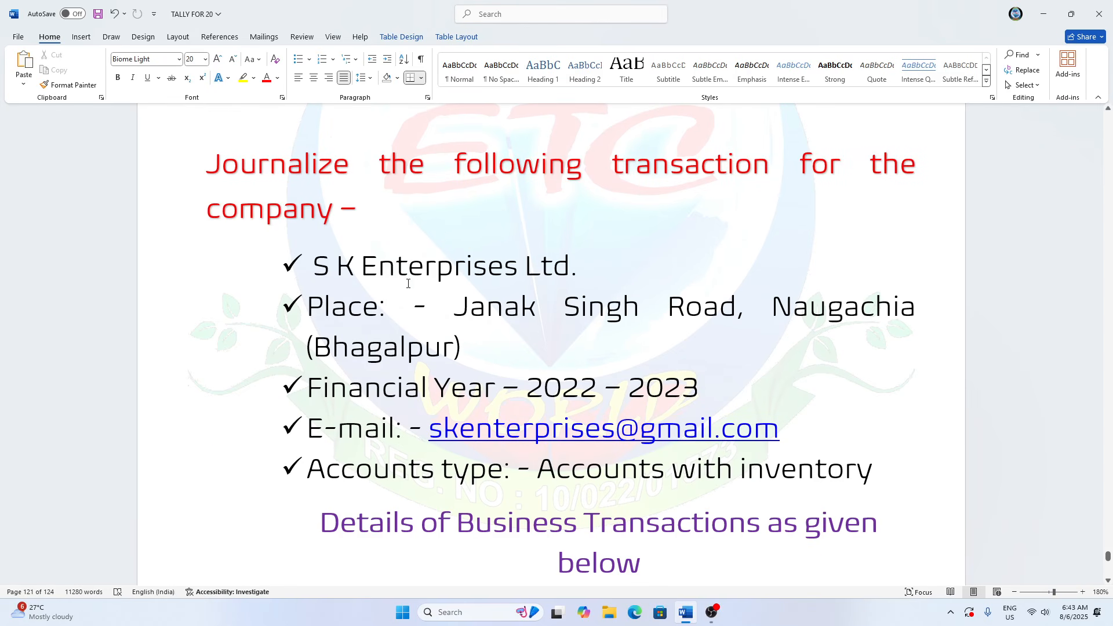
scroll(407, 284, up, 3)
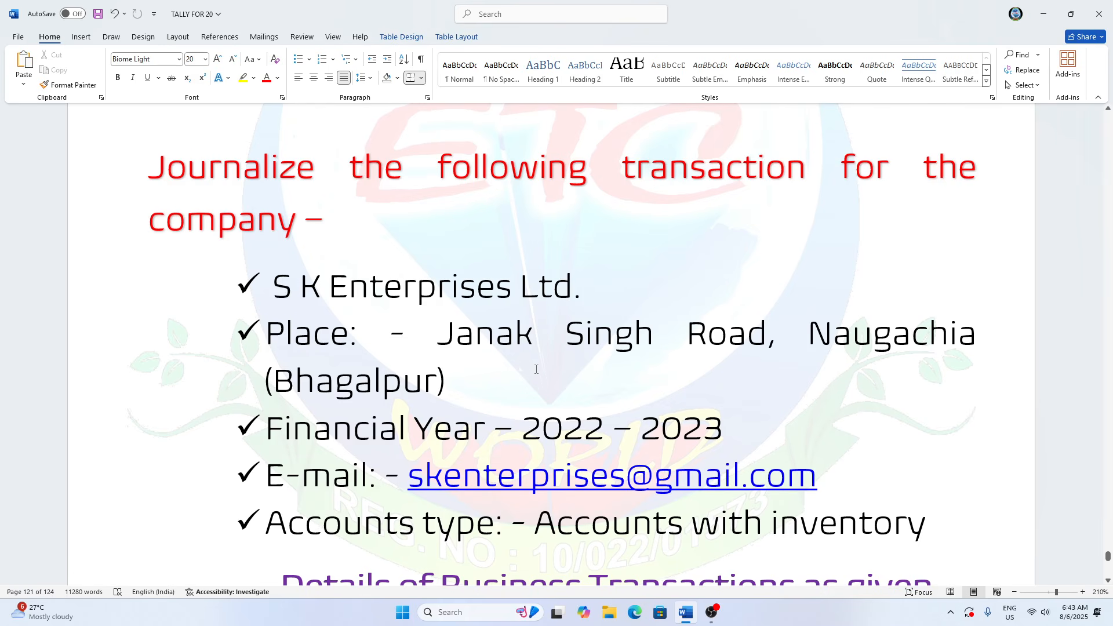
scroll(481, 434, down, 2)
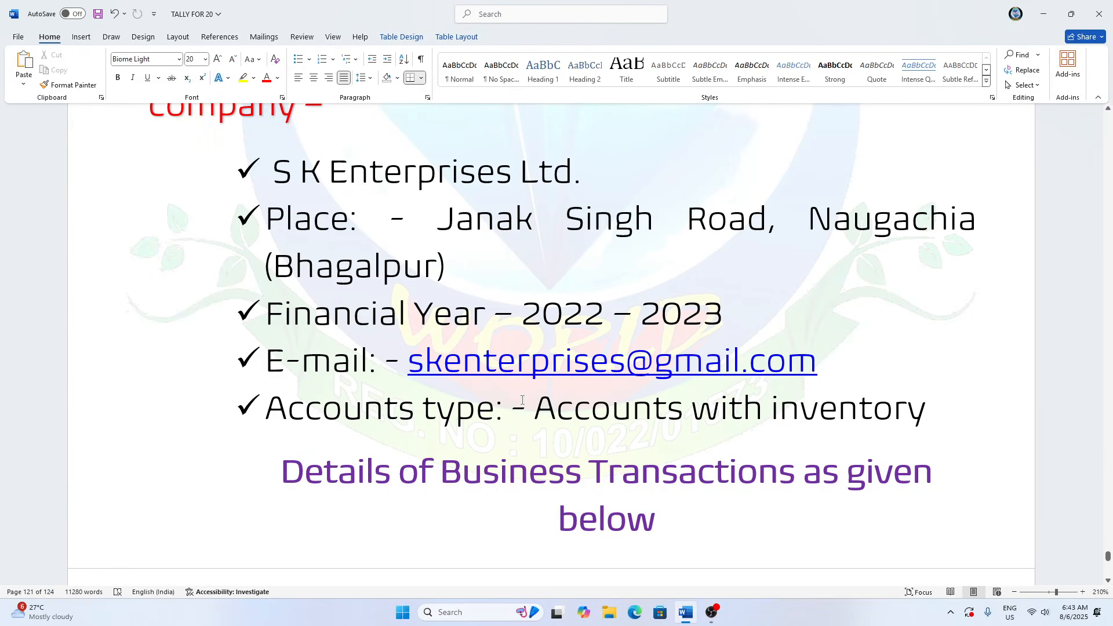
scroll(521, 400, down, 7)
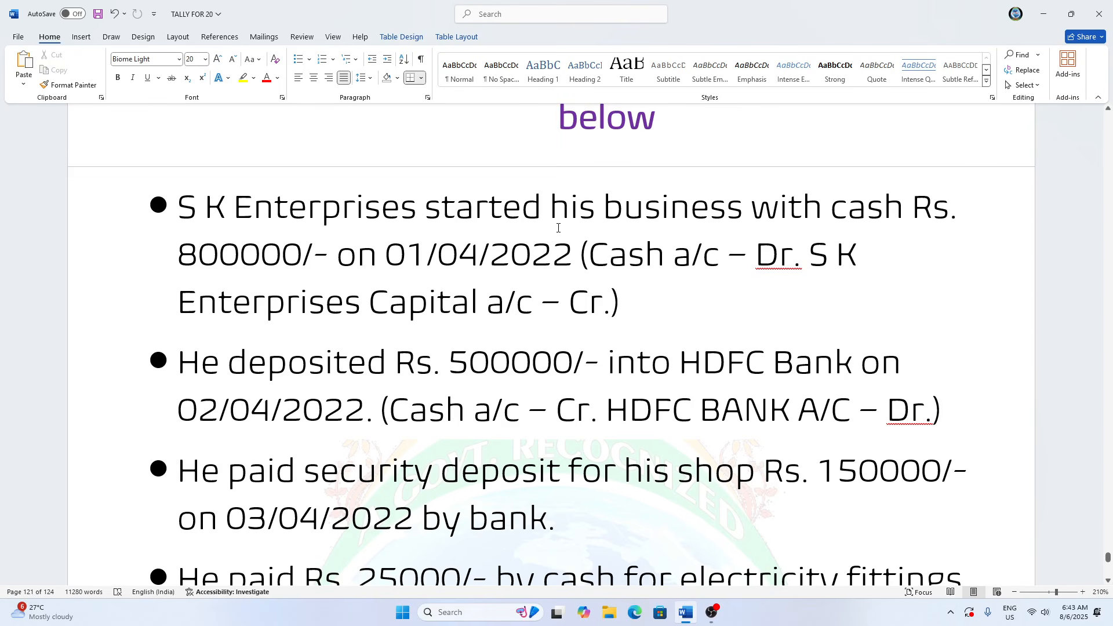
scroll(558, 228, down, 3)
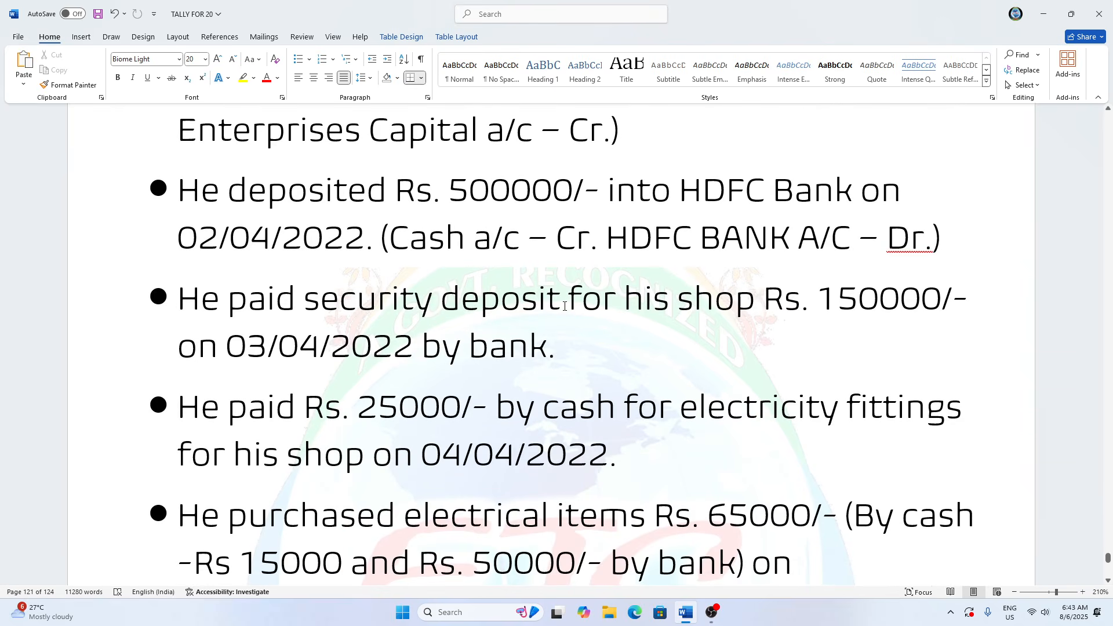
scroll(562, 278, down, 3)
scroll(564, 306, down, 5)
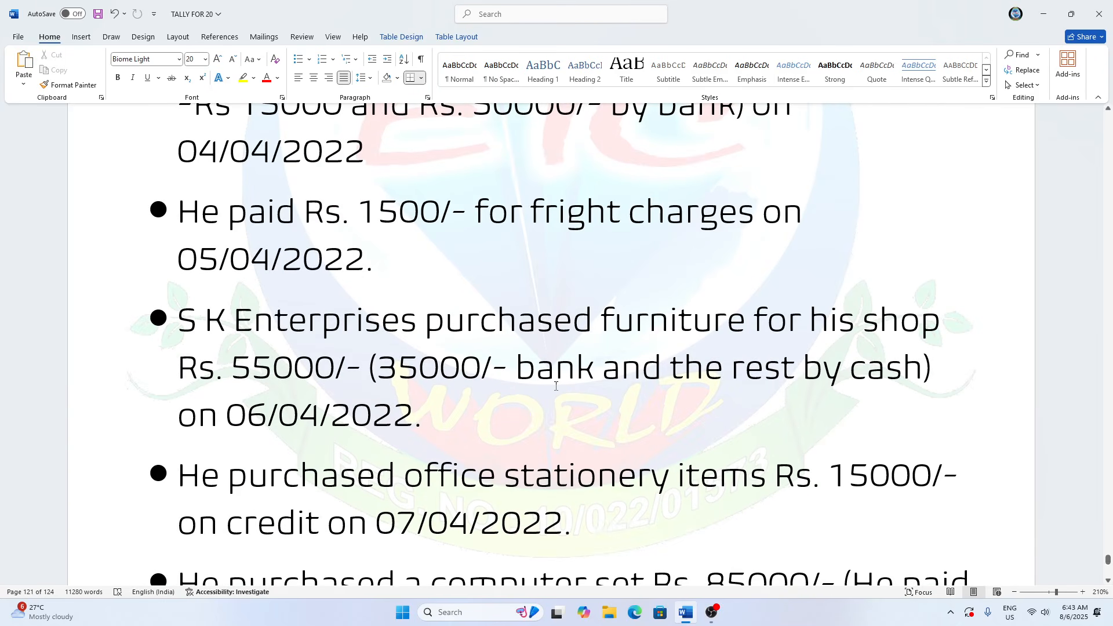
scroll(360, 387, up, 4)
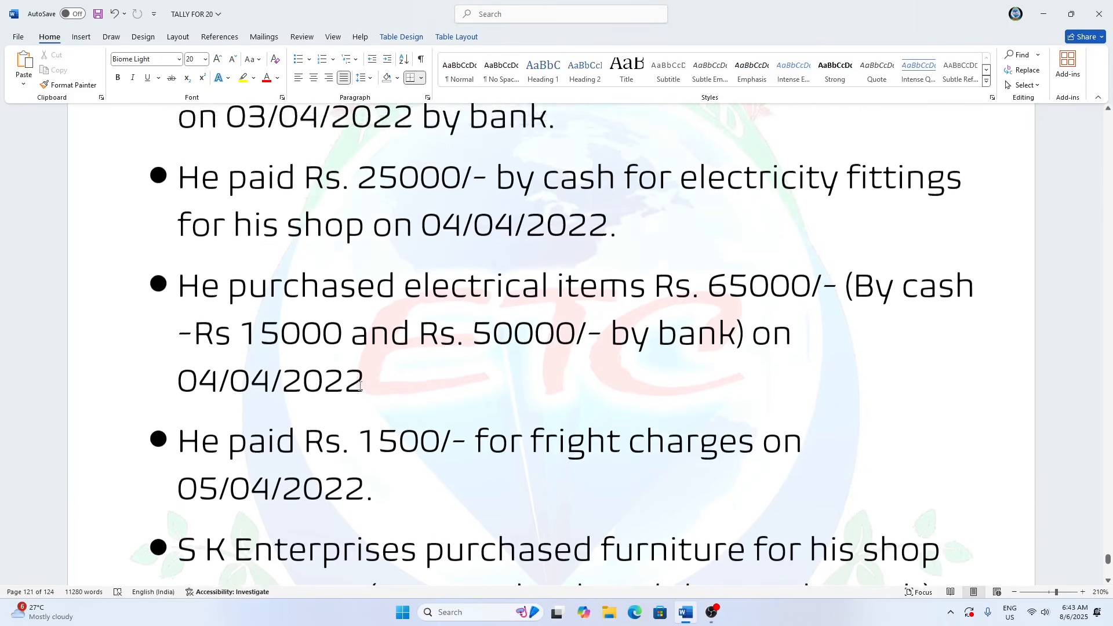
scroll(360, 388, up, 1)
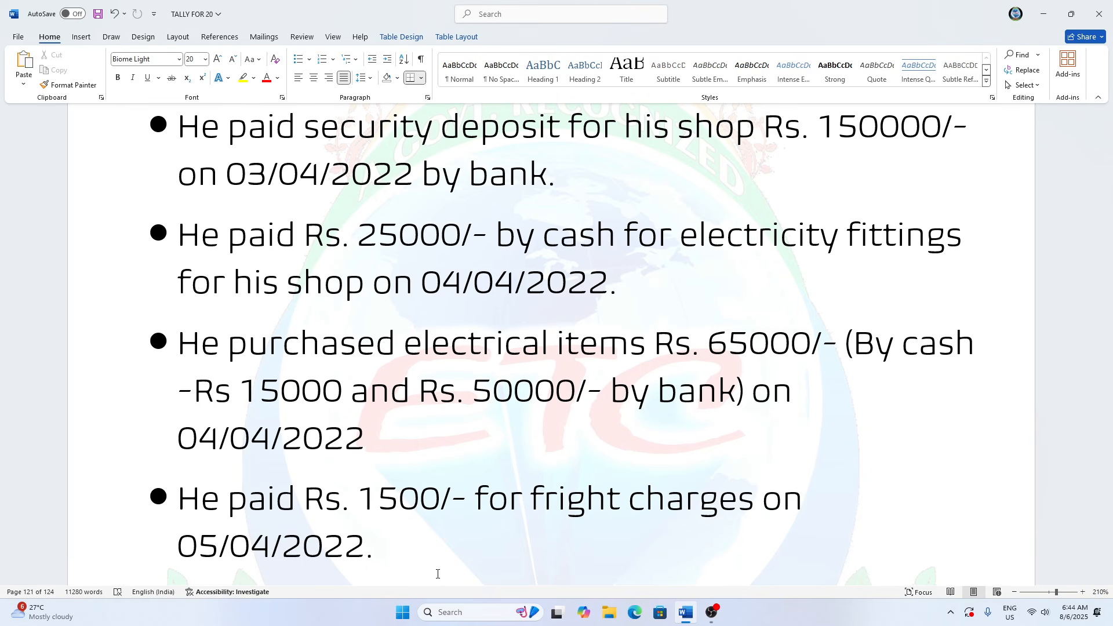
- Launch Tally.ERP 9 and set the company selection directory to D:\Data\kumar(etc)
key(super)
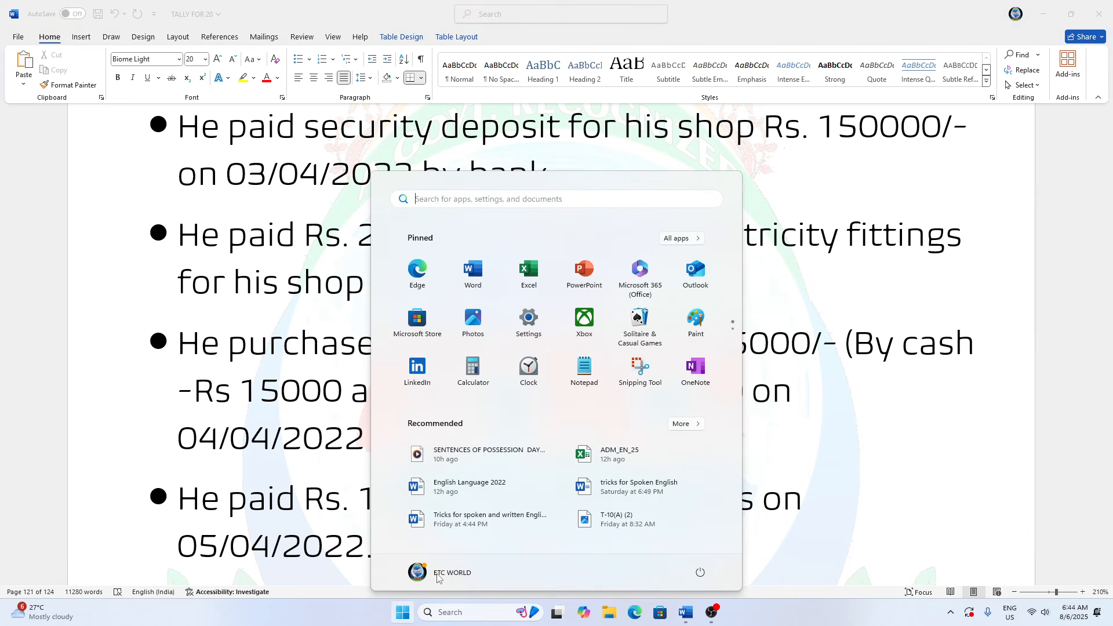
text(tally)
key(Return)
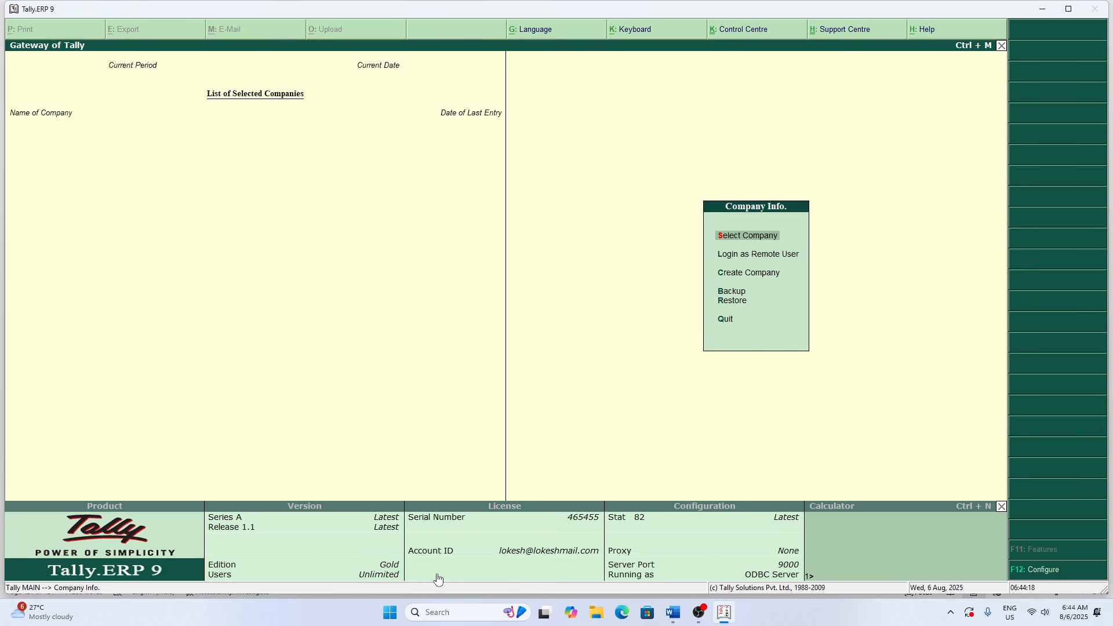
key(Return)
key(BackSpace)
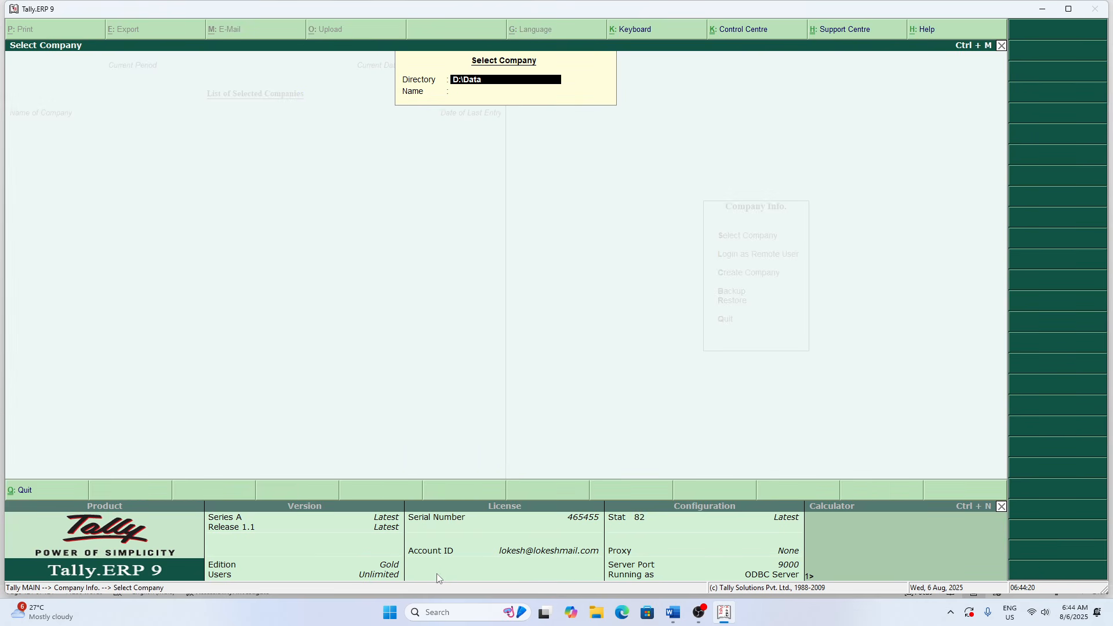
text(\kumar(etc)
key(Return)
- Check the company details in the Word document and load the S K Enterprises company in Tally.ERP 9
key(Down)
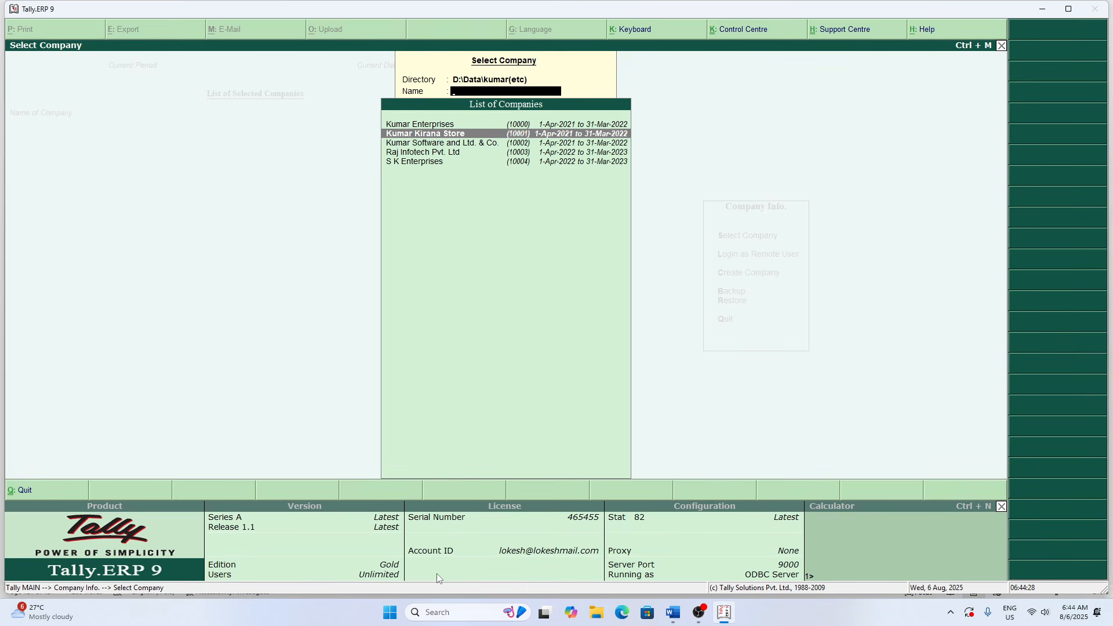
key(Down)
key(Down)
key(Down)
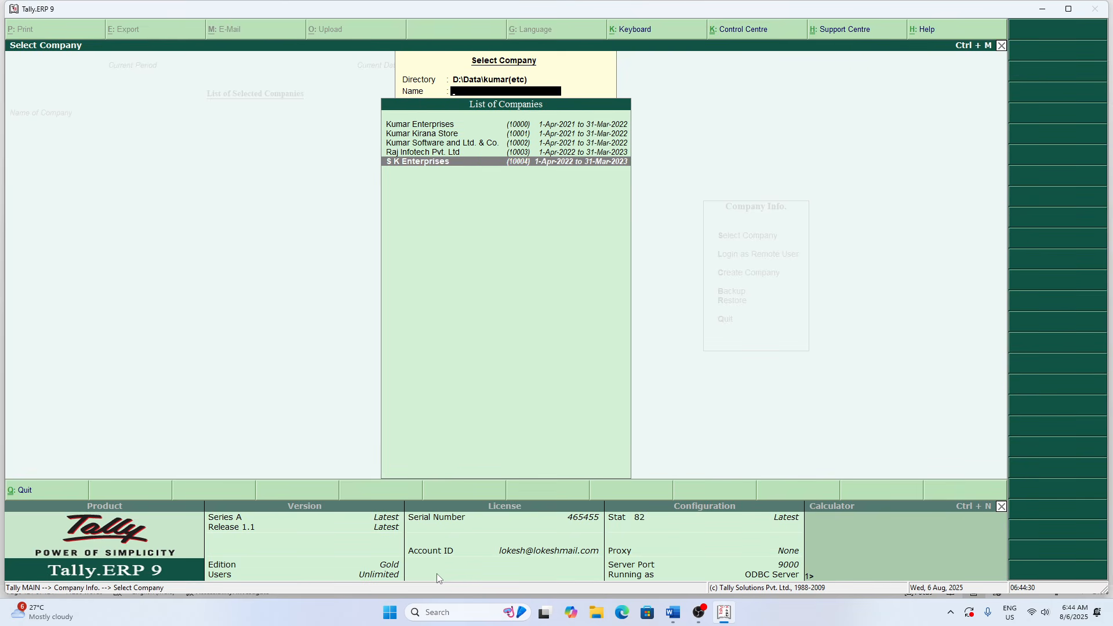
key(Up)
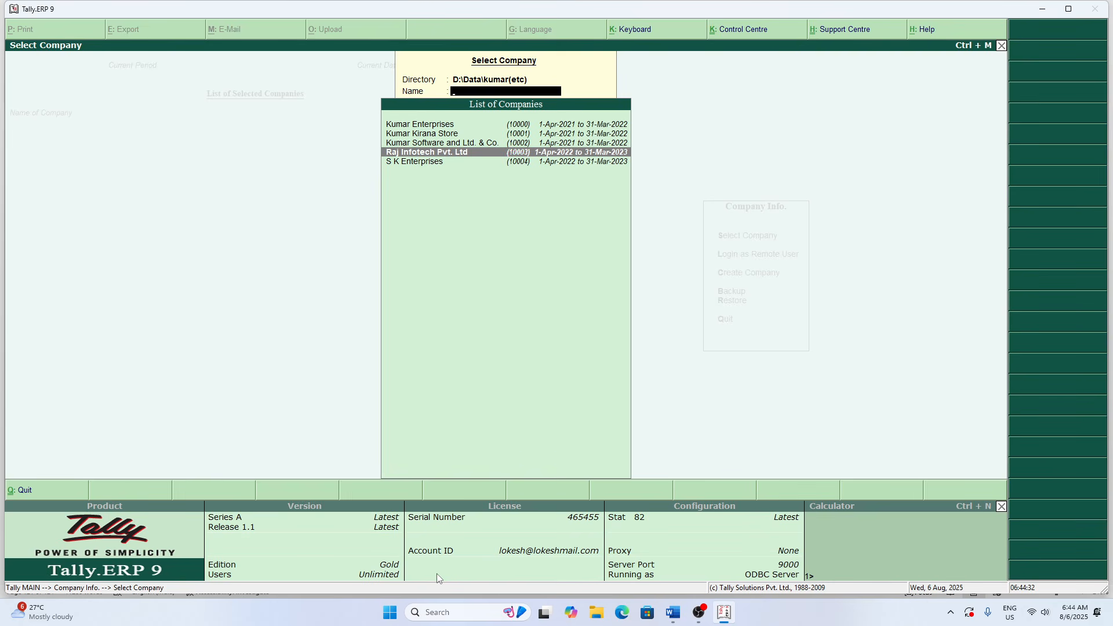
key(Down)
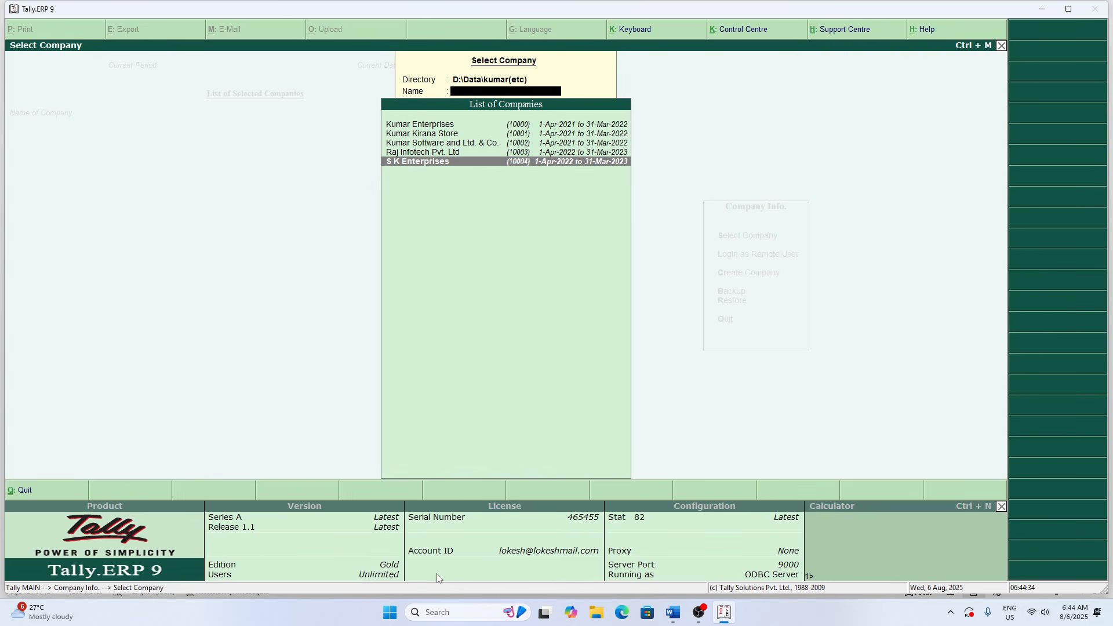
key(alt+Tab)
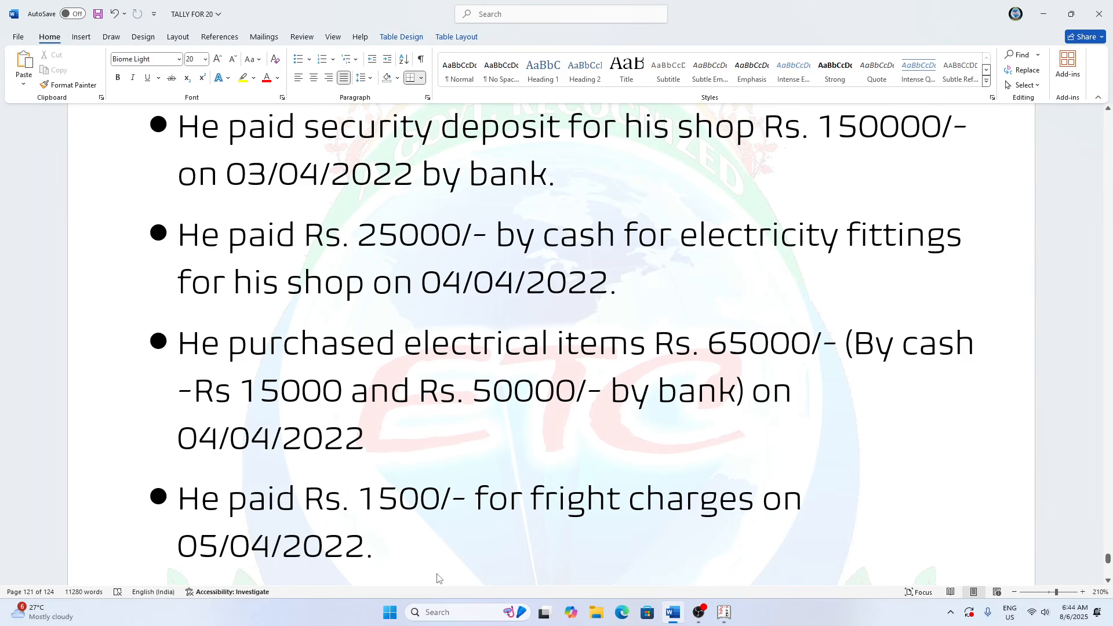
scroll(437, 578, up, 10)
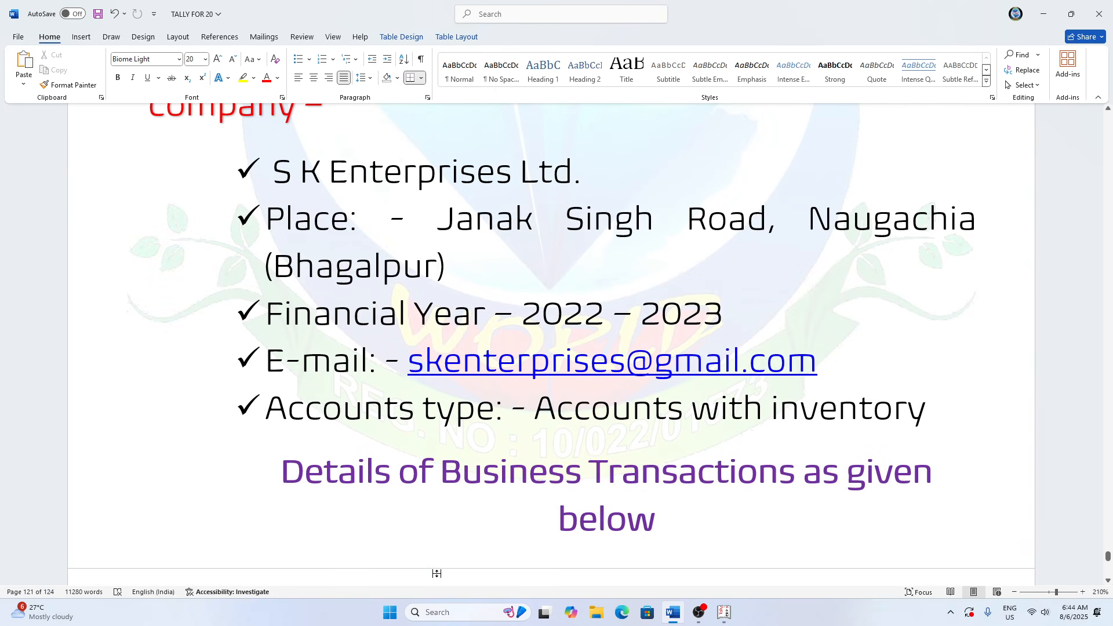
scroll(437, 573, up, 2)
scroll(438, 573, down, 1)
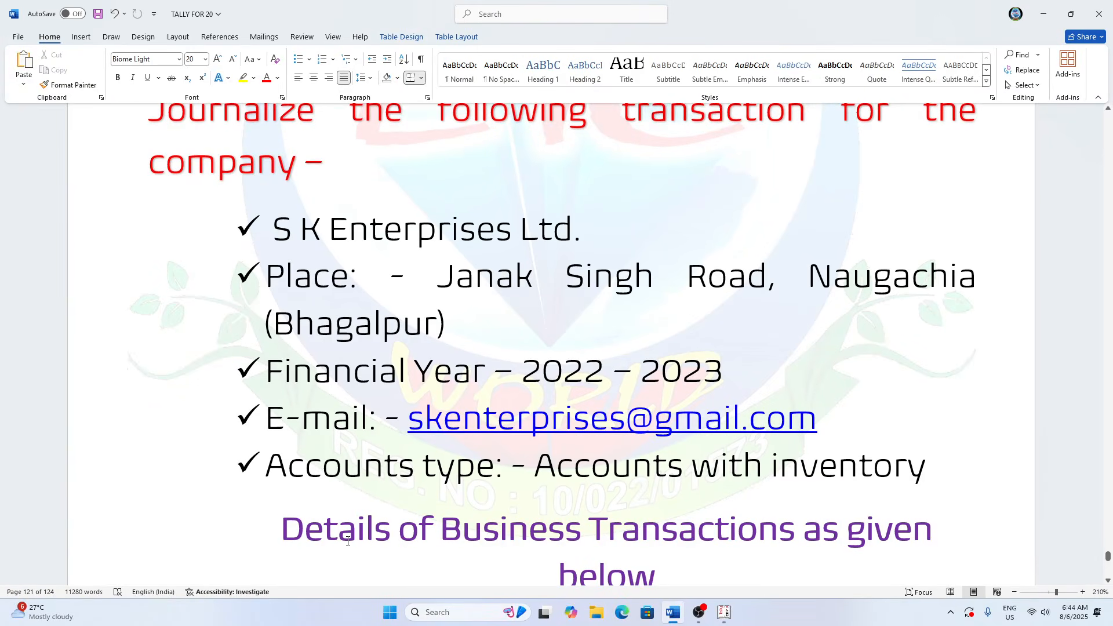
key(alt+Tab)
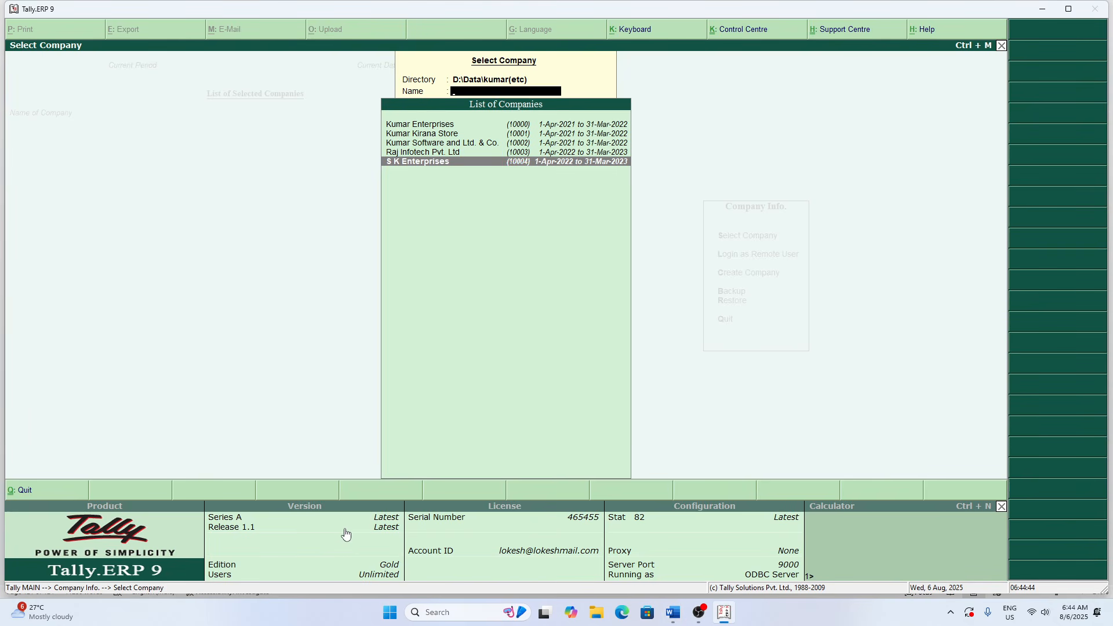
key(Return)
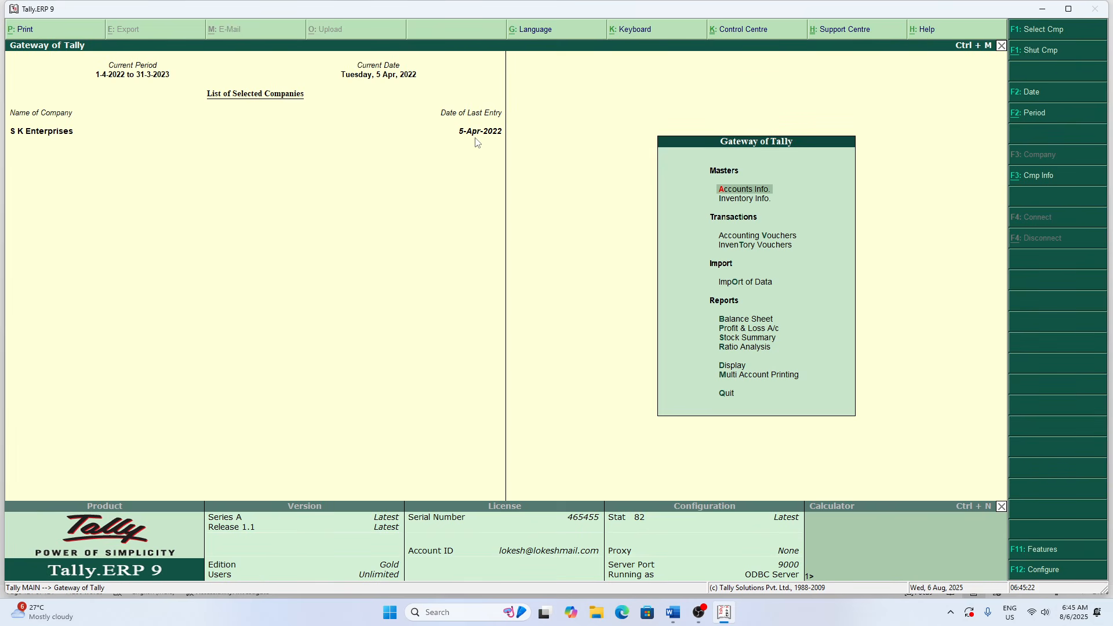
- Display the Day Book report for S K Enterprises
key(Down)
key(Down)
key(Down)
key(Down)
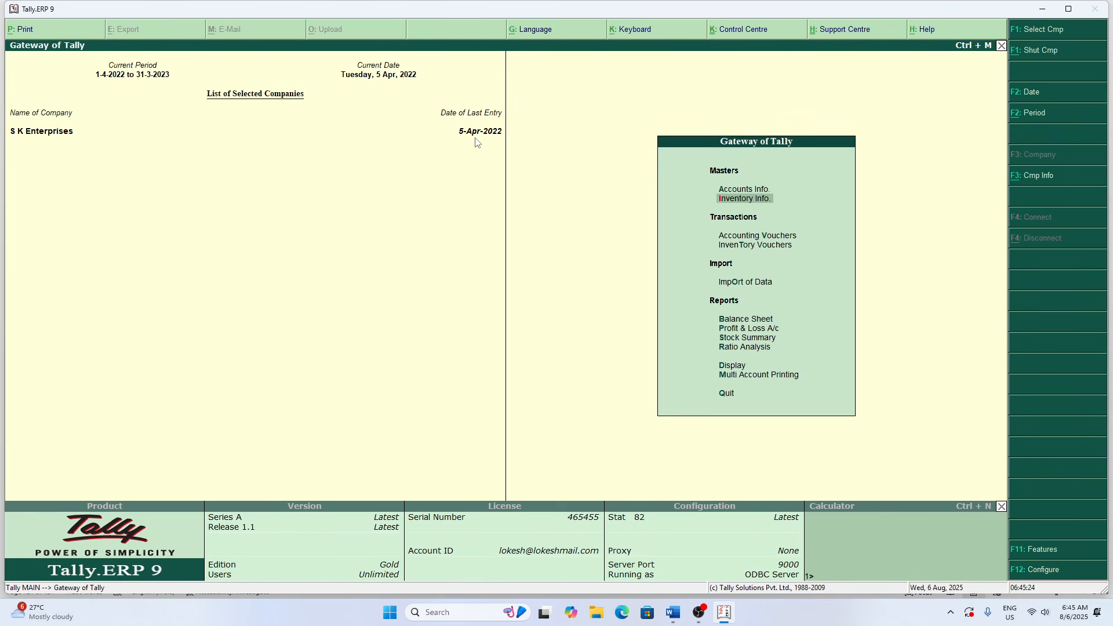
key(Down)
key(Down)
key(Down)
key(Down)
key(Down)
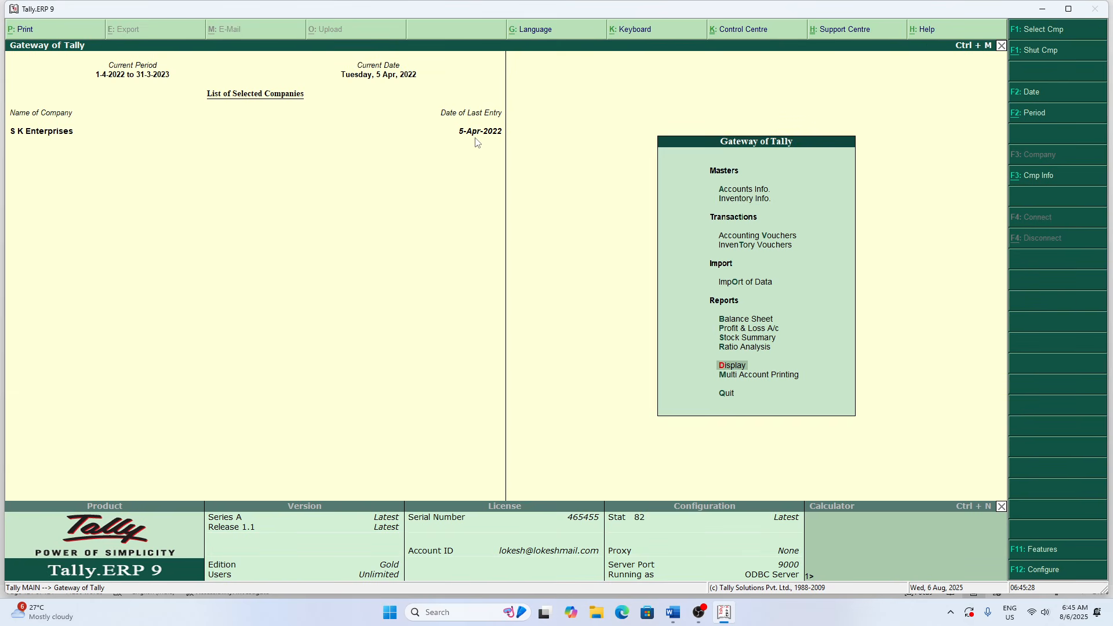
key(Return)
key(Down)
key(Return)
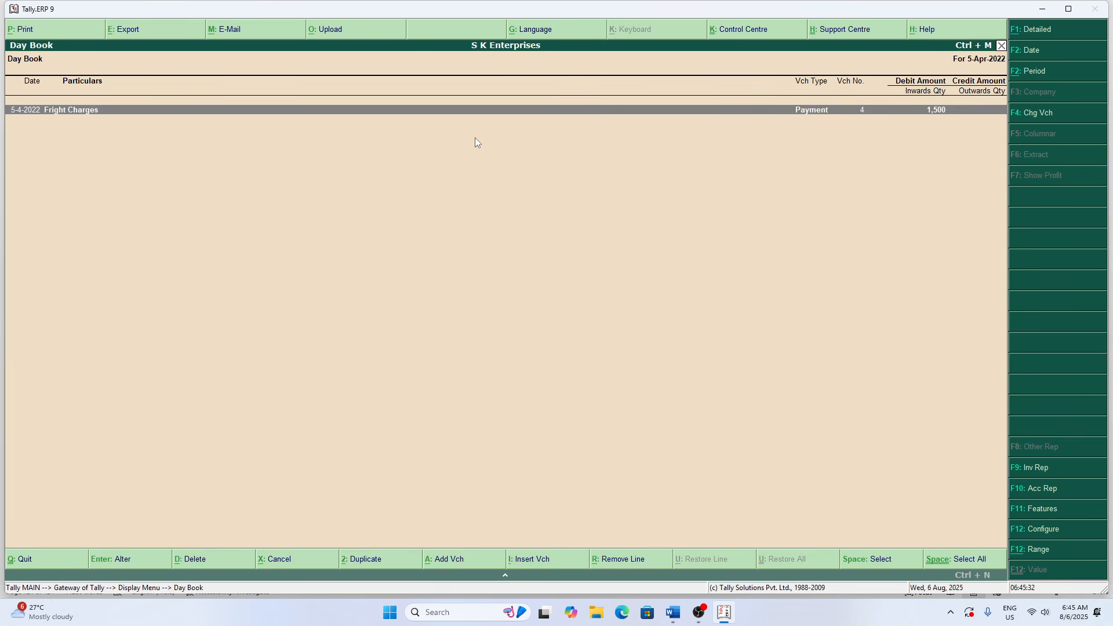
- Set the Day Book period to 1-Apr-2022 through 5-Apr-2022
key(F2)
key(BackSpace)
key(Return)
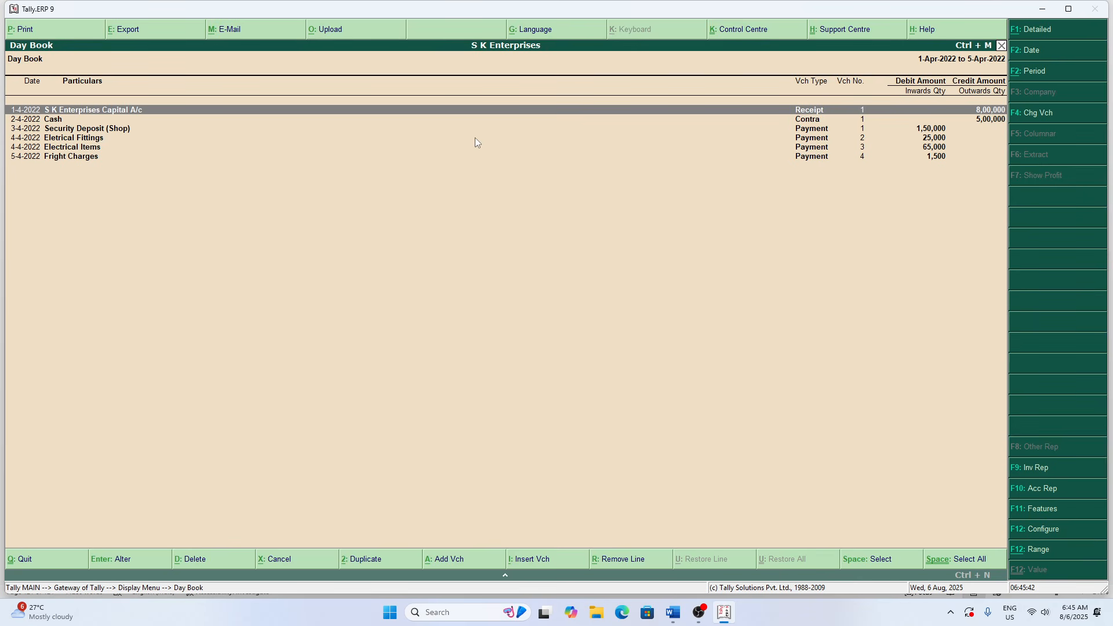
- Go through the Day Book vouchers one by one, return to the Gateway of Tally and decline quitting
key(Down)
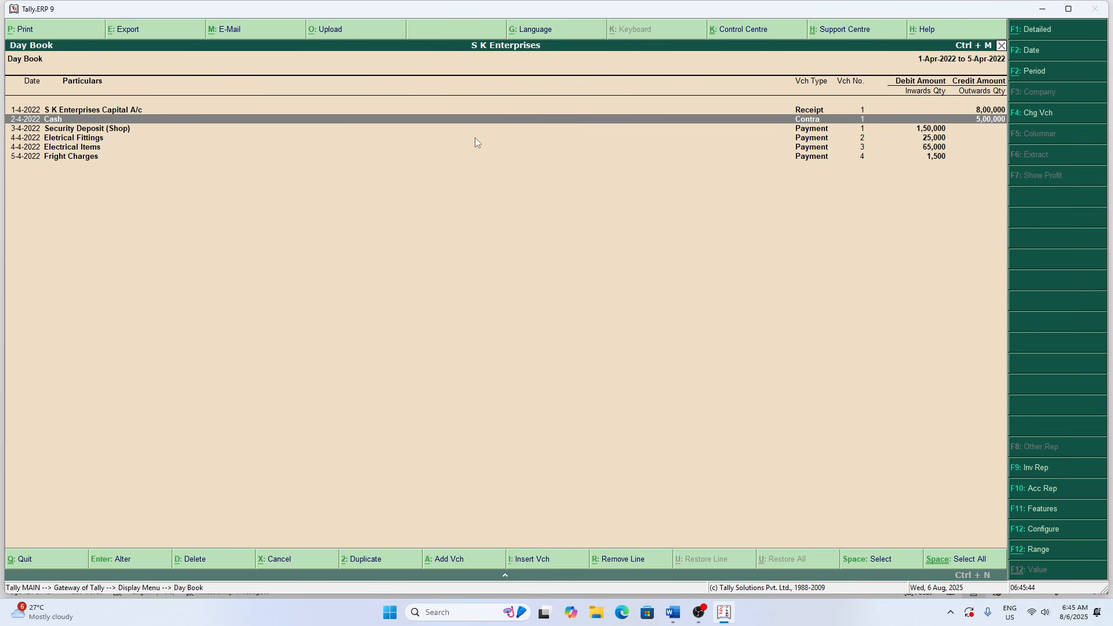
key(Down)
key(Down)
key(Down)
key(Down)
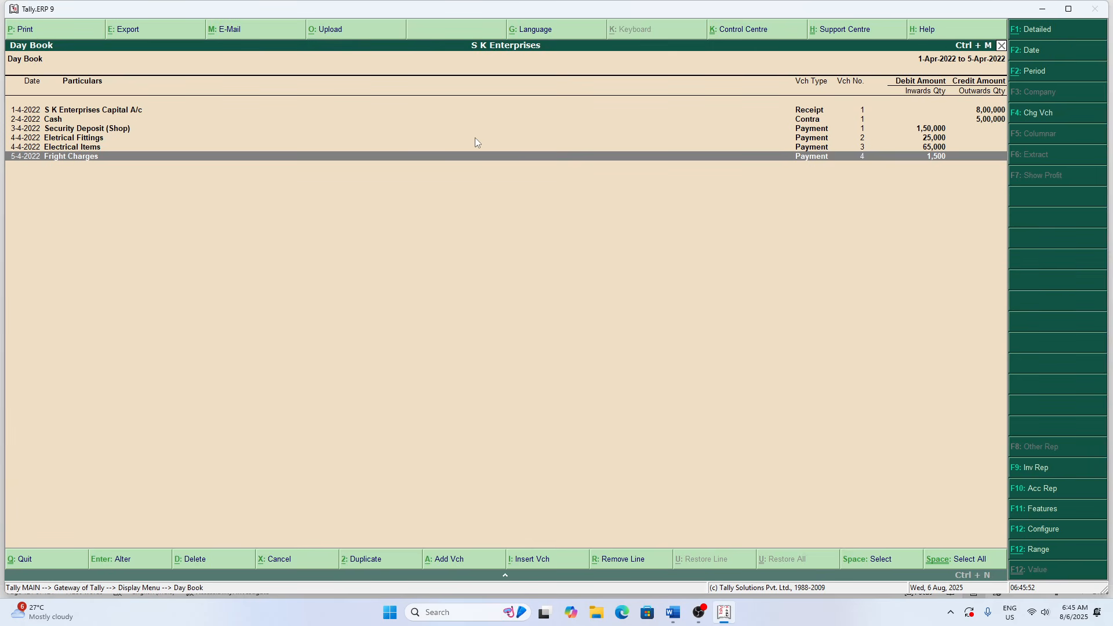
key(Escape)
key(Escape)
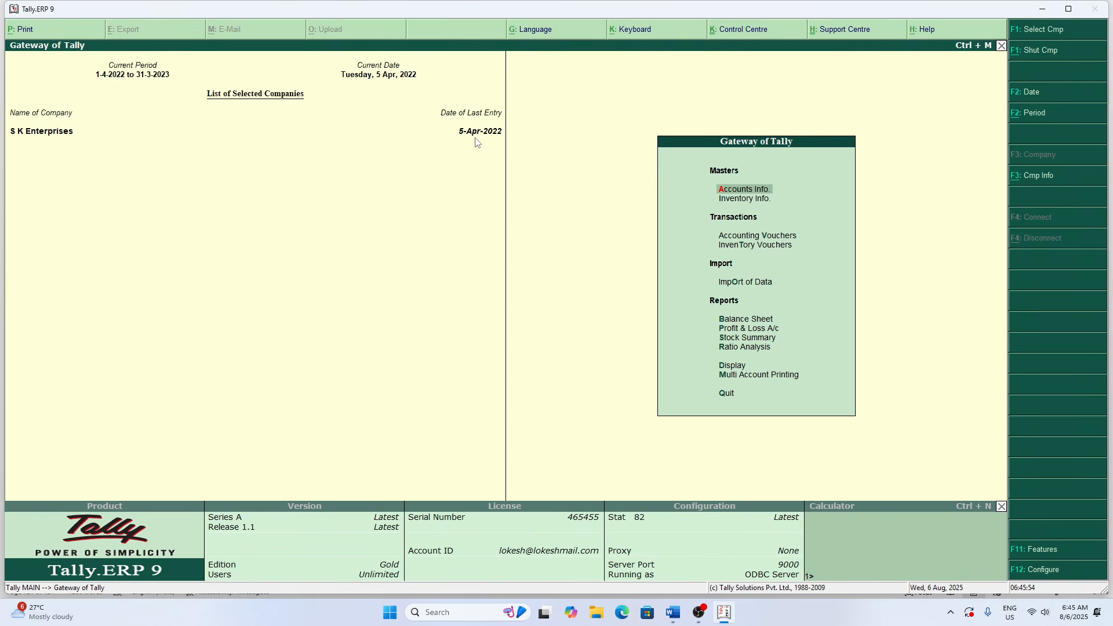
key(Escape)
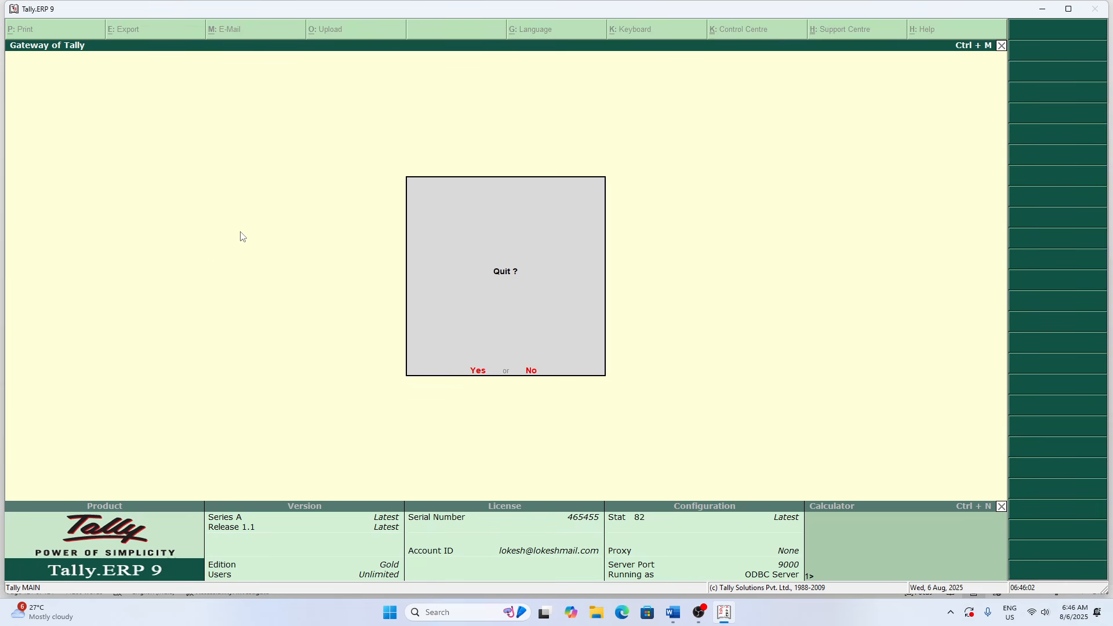
key(n)
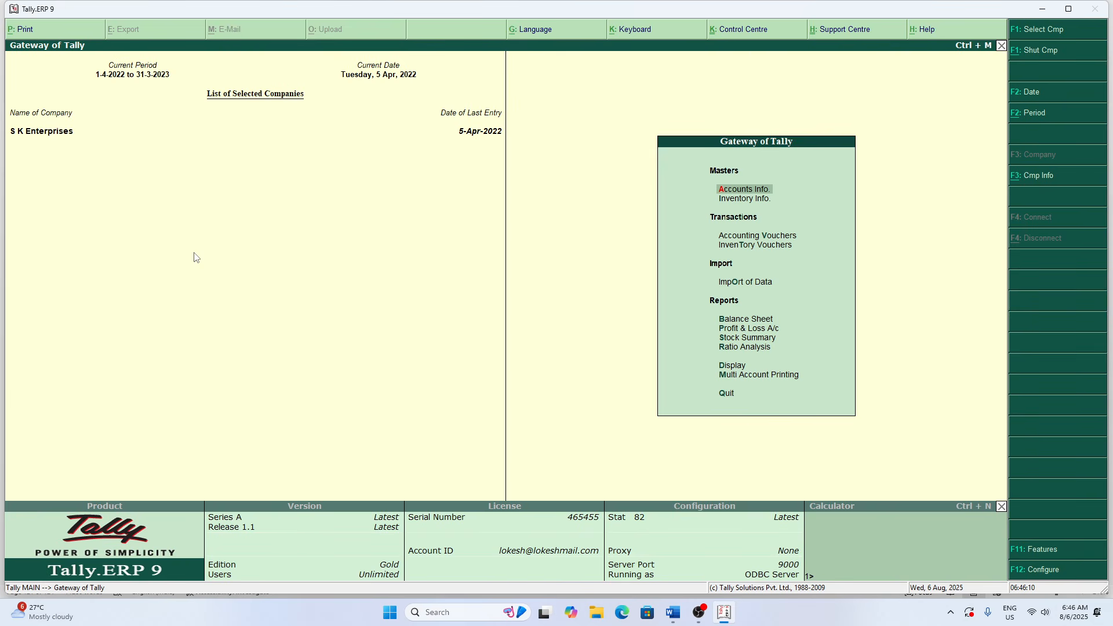
- Display the Day Book report again and set its period to 1-Apr-2022 through 5-Apr-2022
key(d)
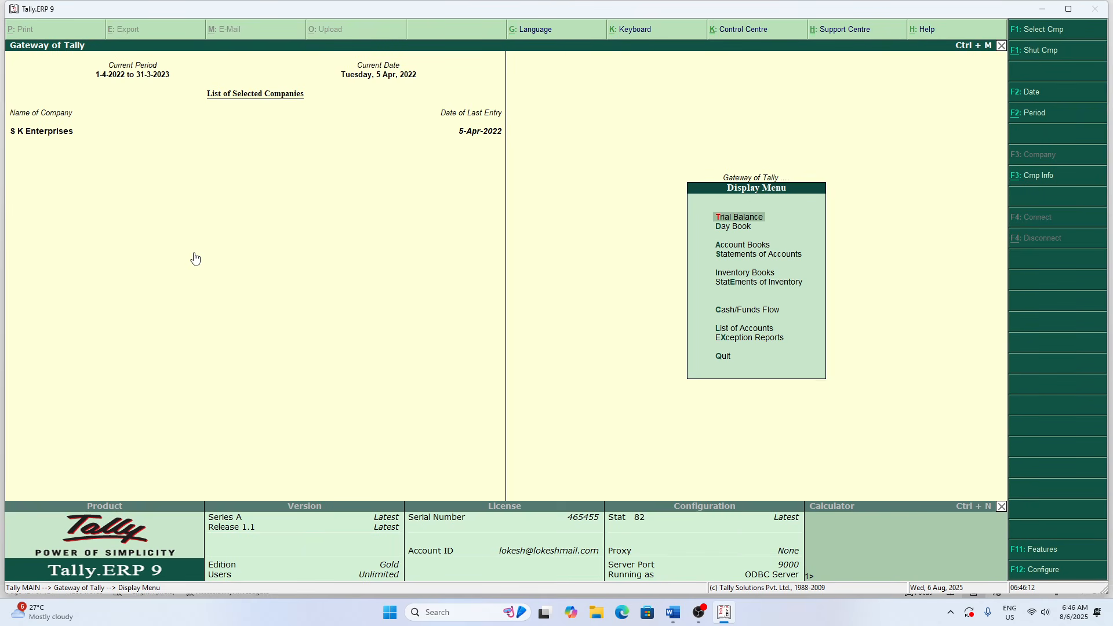
key(d)
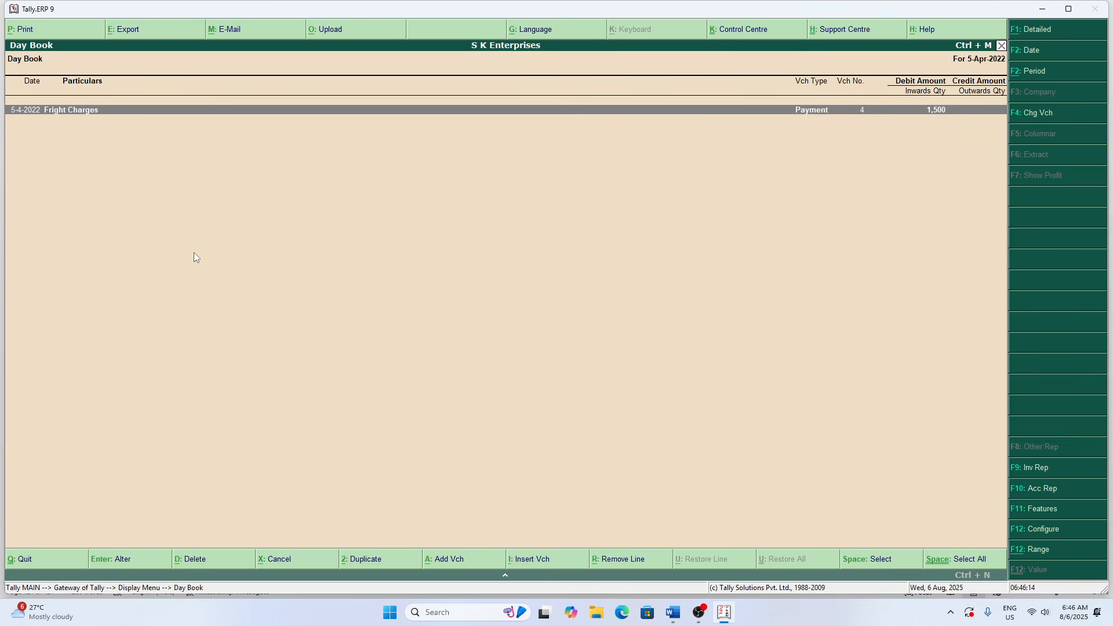
key(F2)
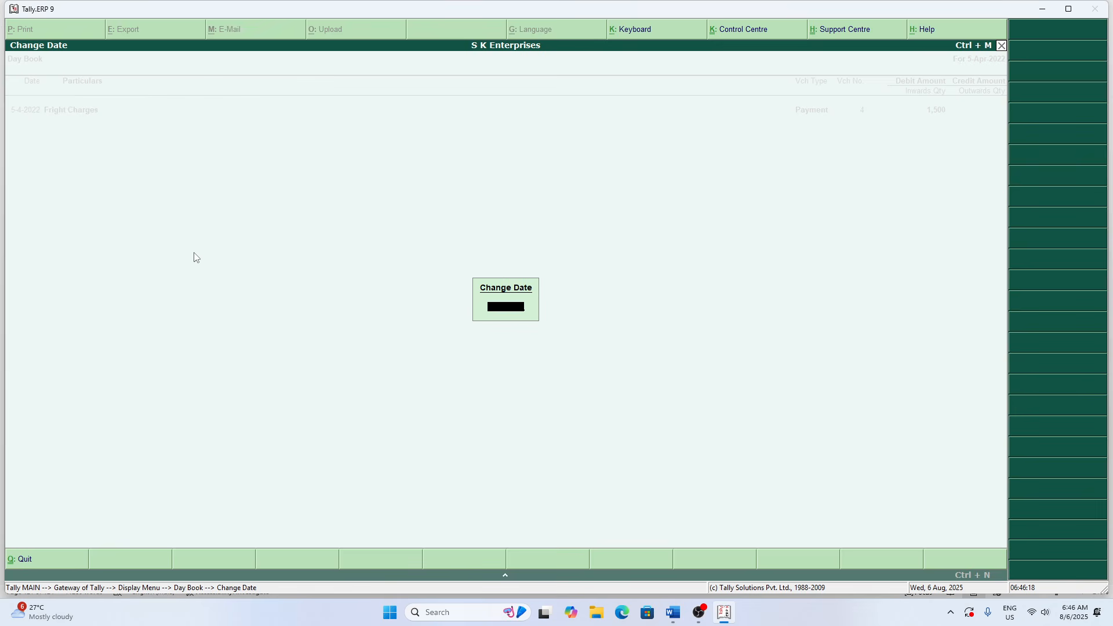
key(Return)
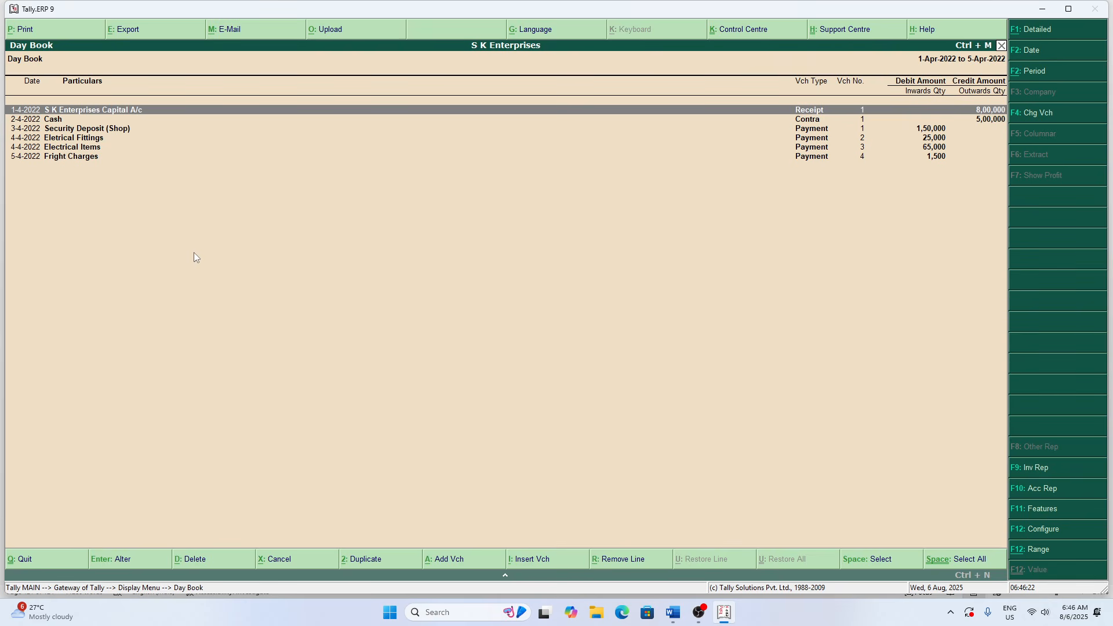
key(alt+F2)
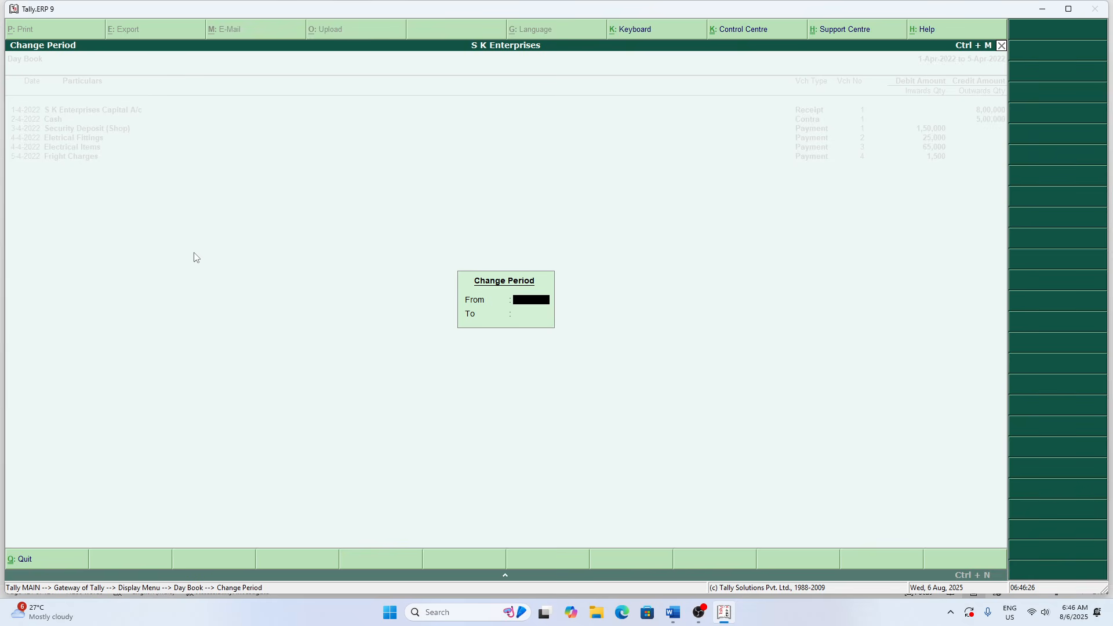
text(1)
key(Return)
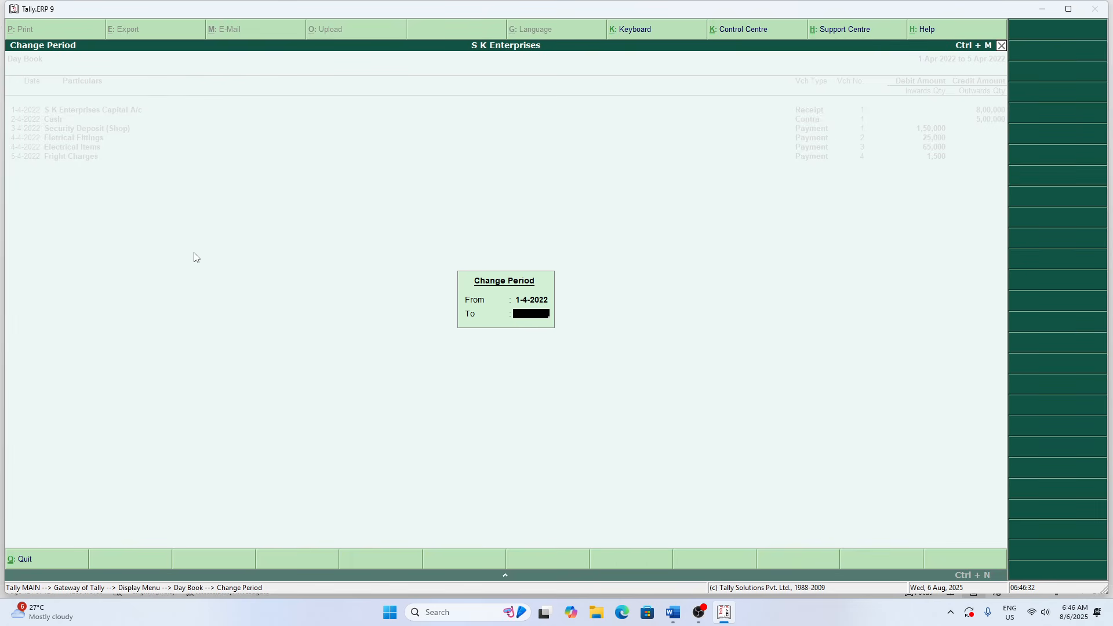
text(5)
key(Return)
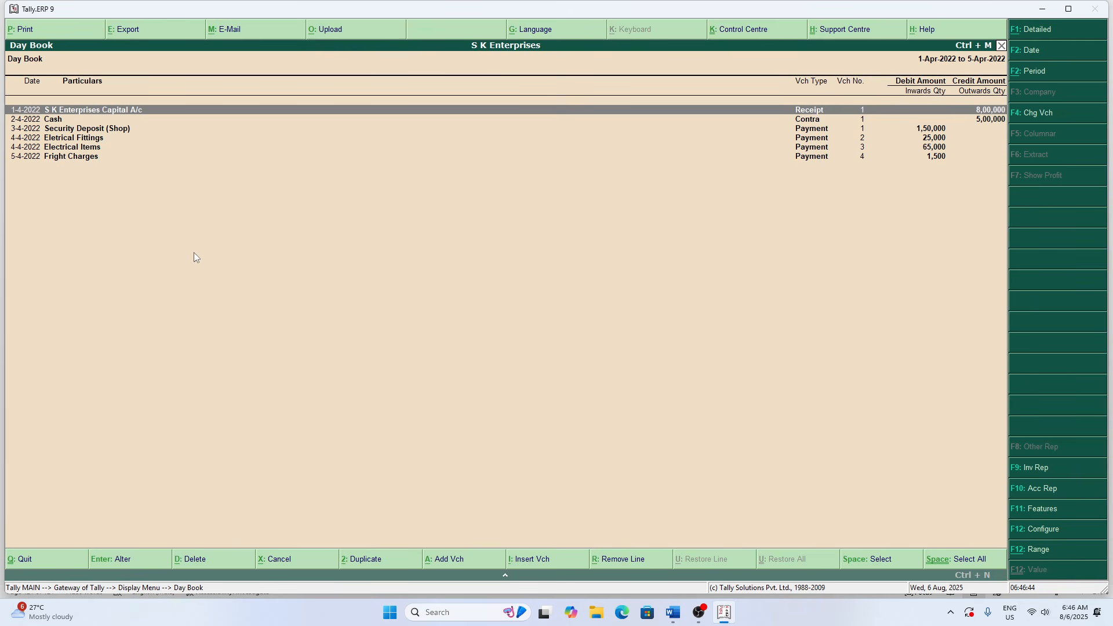
- Return to the Gateway of Tally and switch to the Word document to read the listed business transactions
key(Escape)
key(Escape)
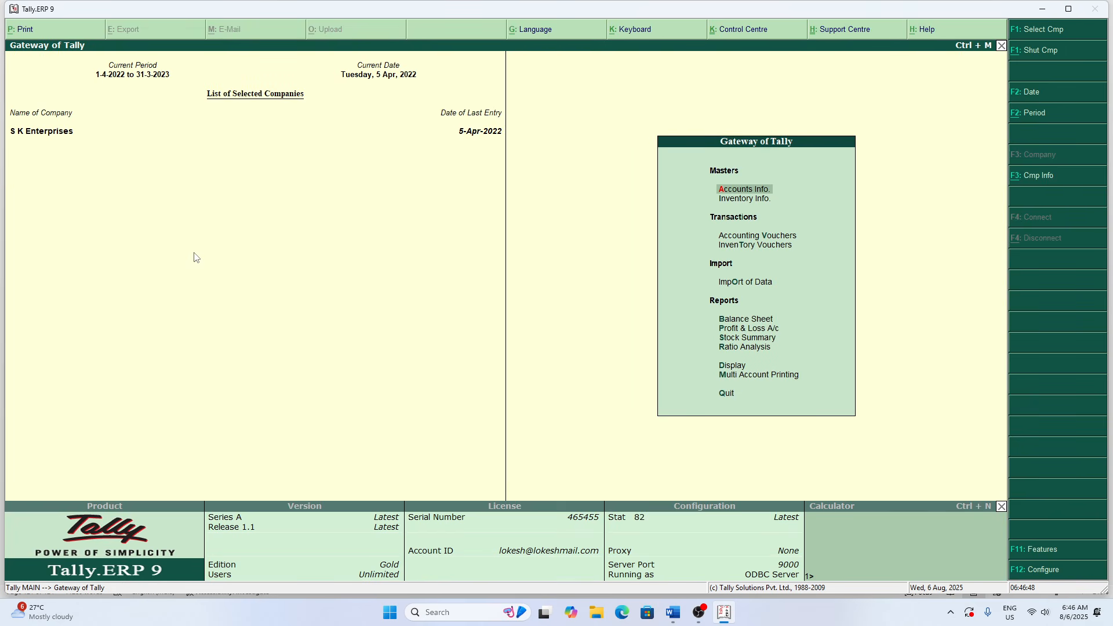
key(alt+Tab)
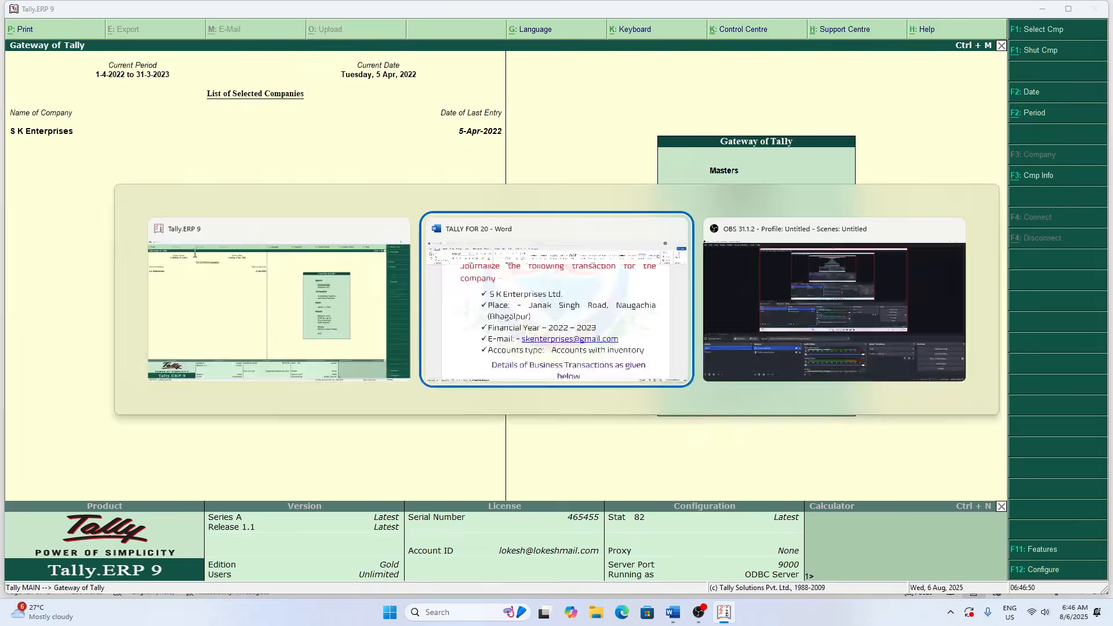
scroll(195, 253, down, 15)
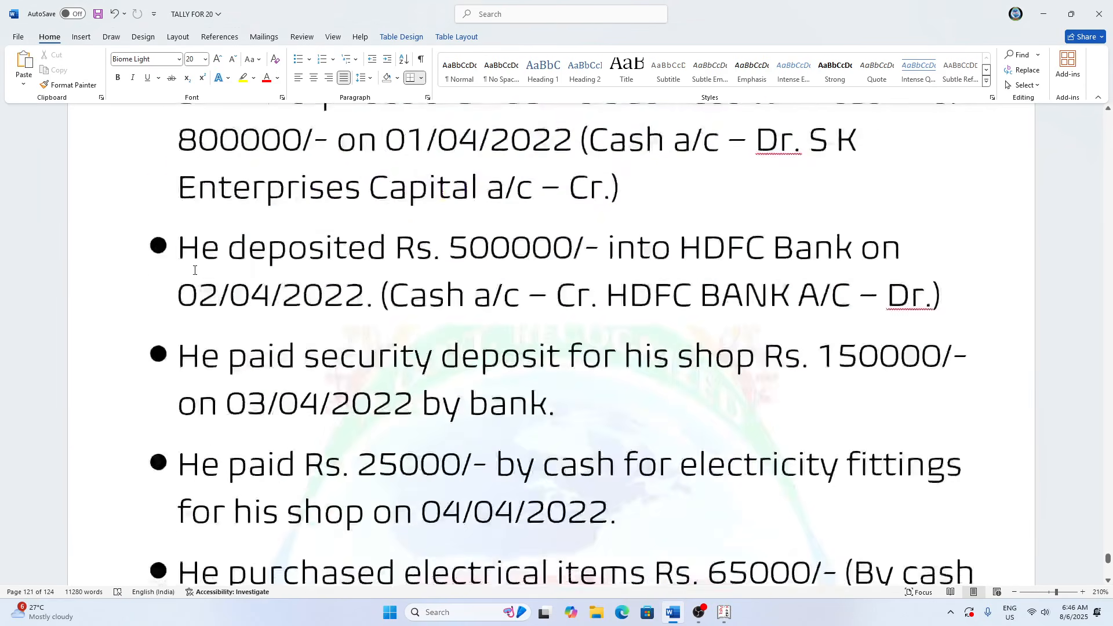
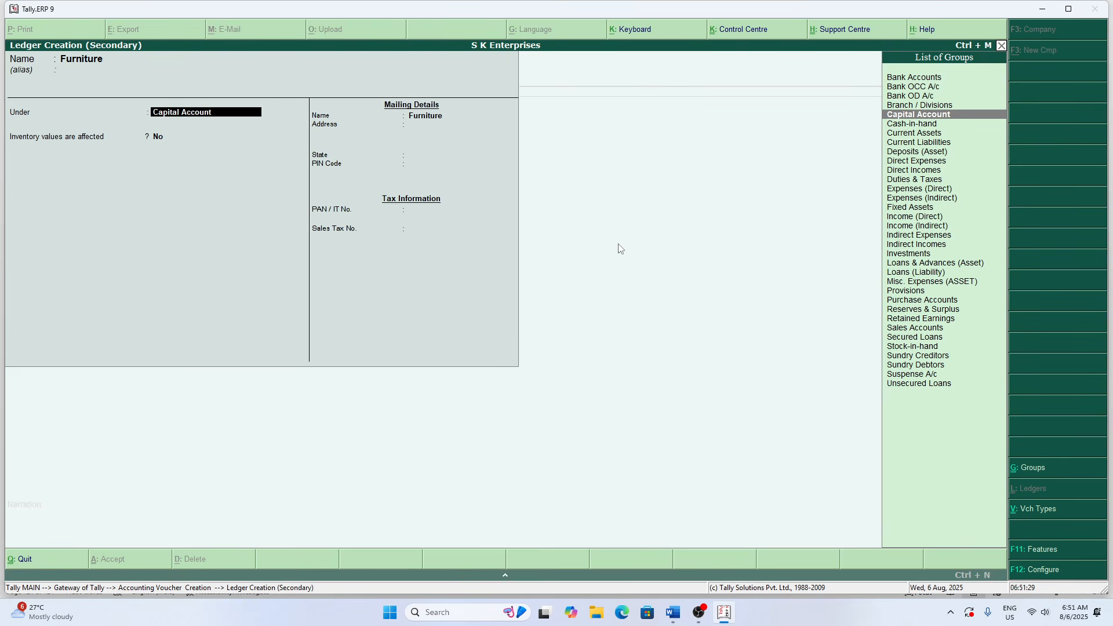
- Name the new ledger Furniture (Shop), place it under Fixed Assets with inventory values not affected, and accept it
key(BackSpace)
key(BackSpace)
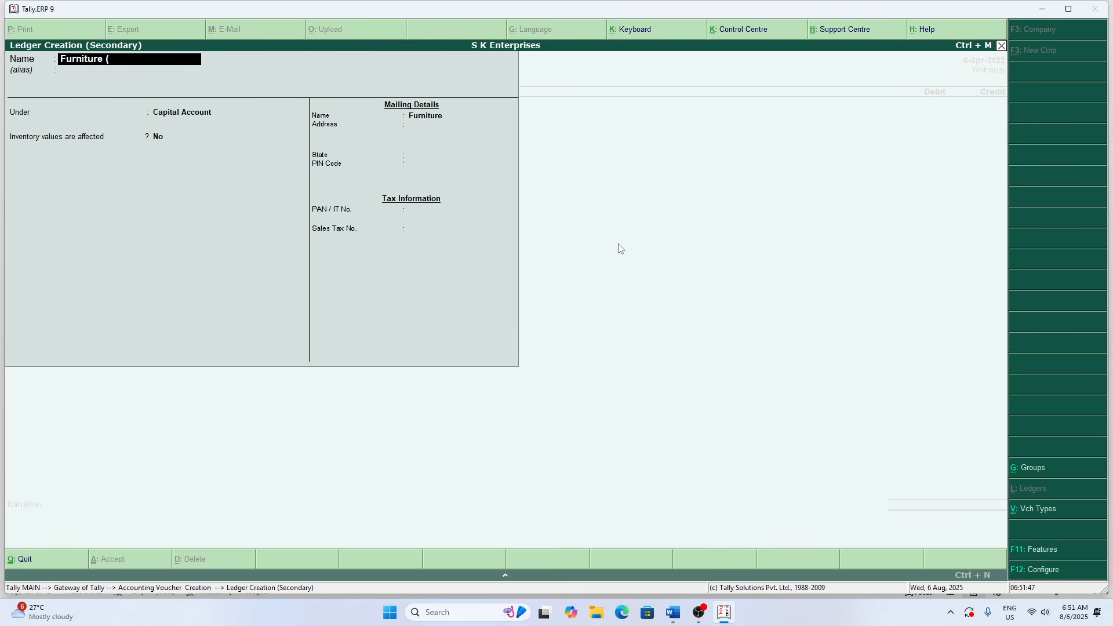
text(Shop)
key(Return)
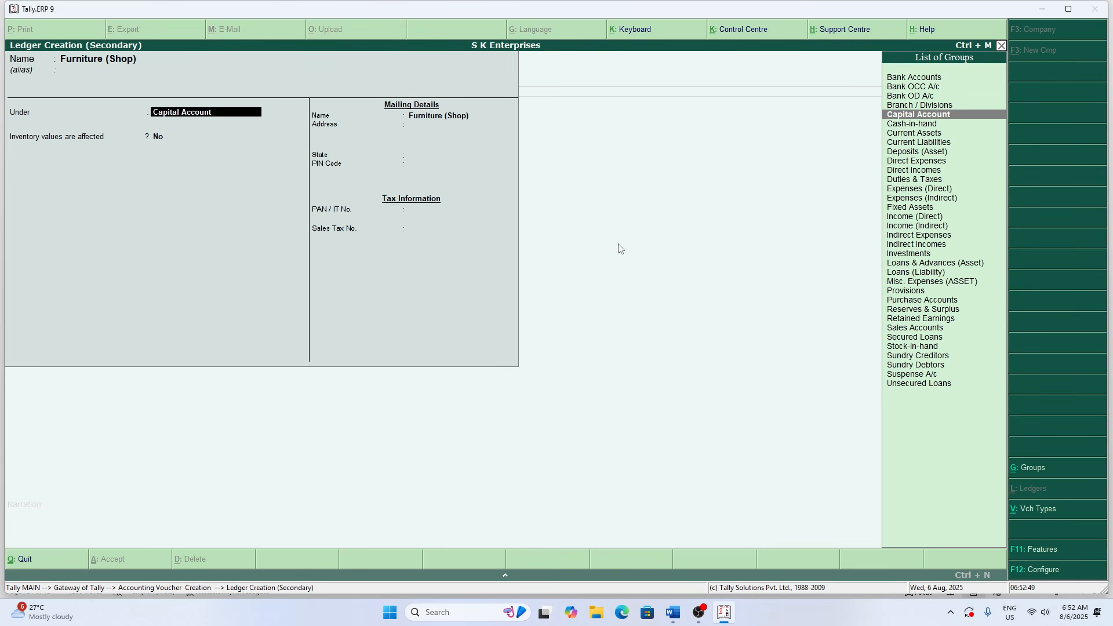
text(F)
key(Return)
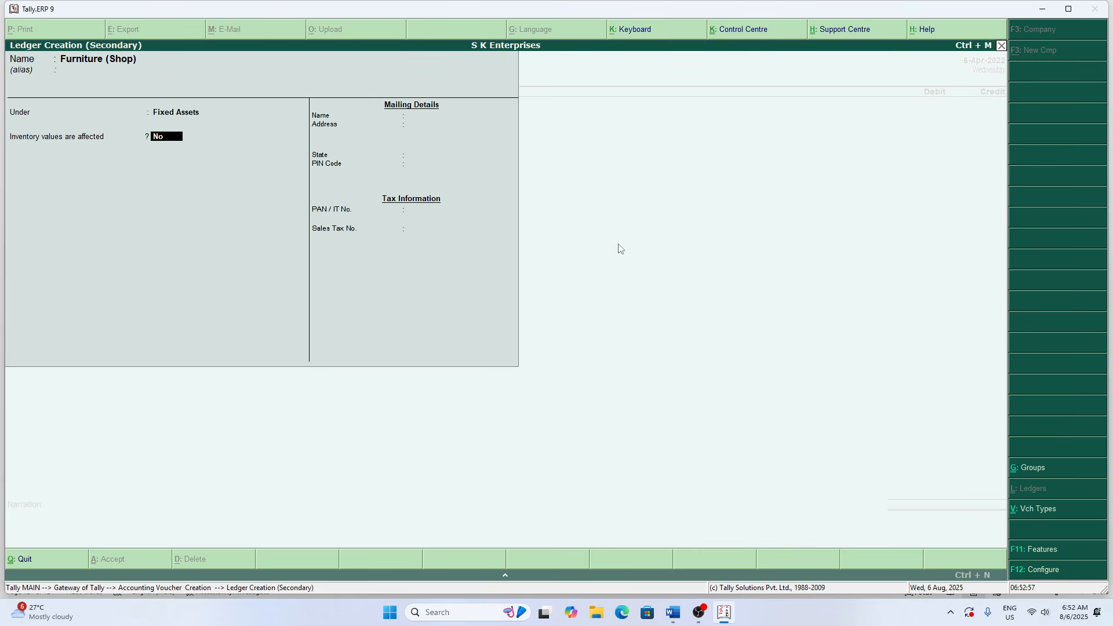
key(Return)
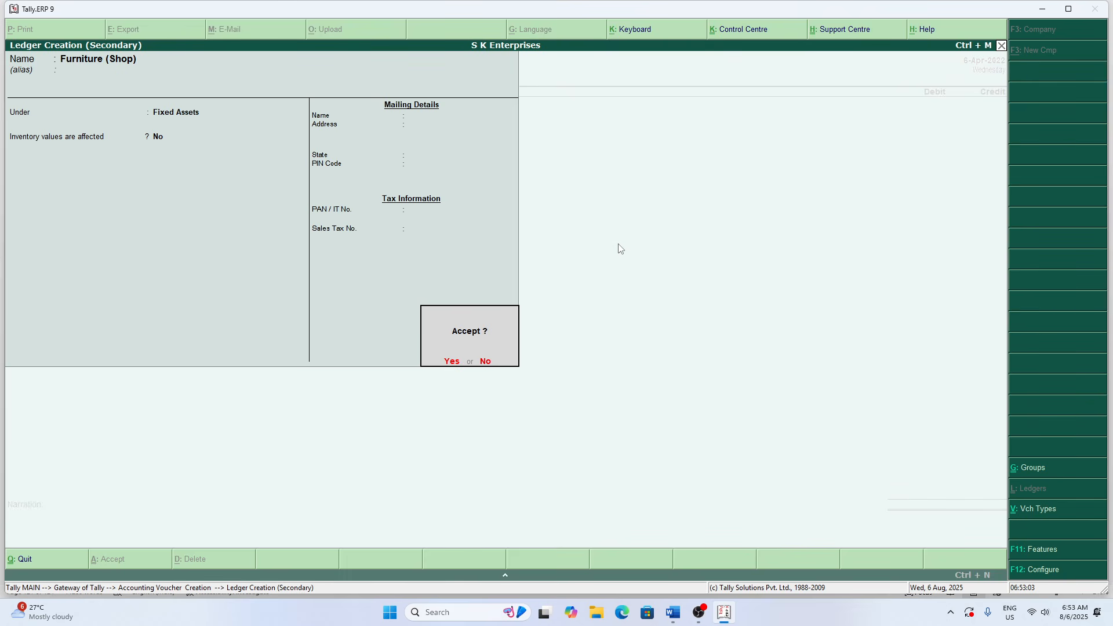
key(y)
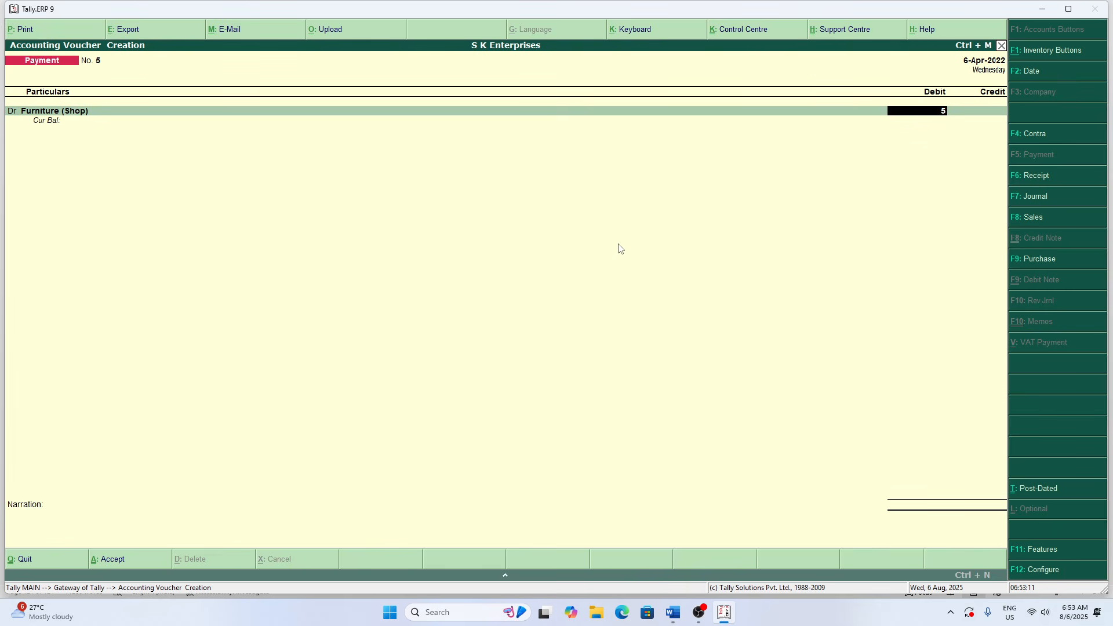
- In the payment voucher dated 6-Apr-2022, debit Furniture (Shop) with 55,000 and credit Cash with 20,000
text(000)
key(Return)
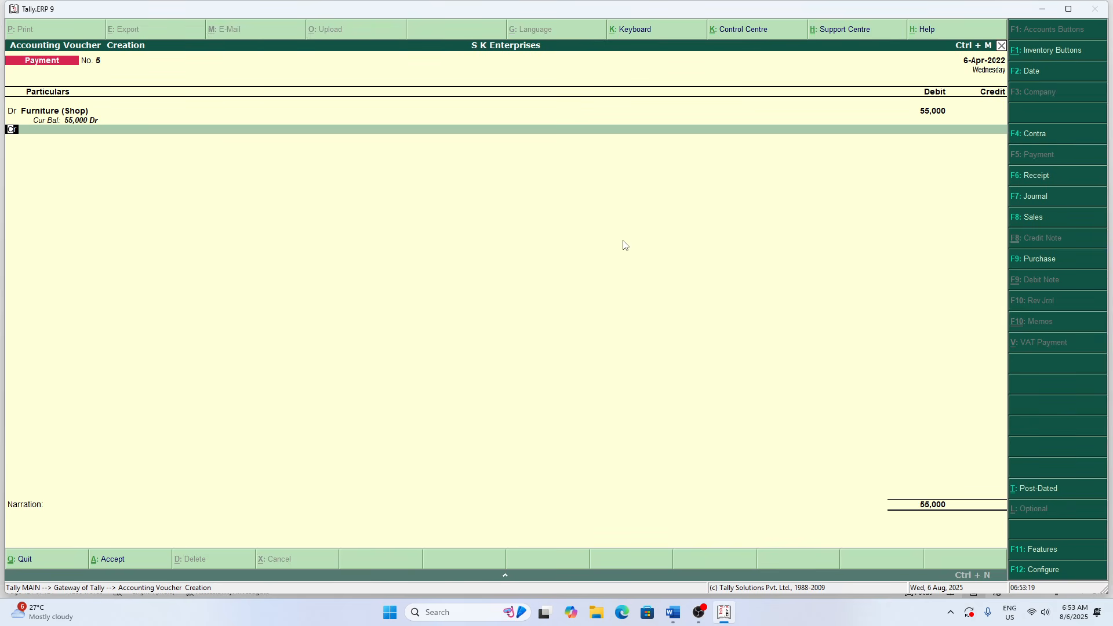
key(Return)
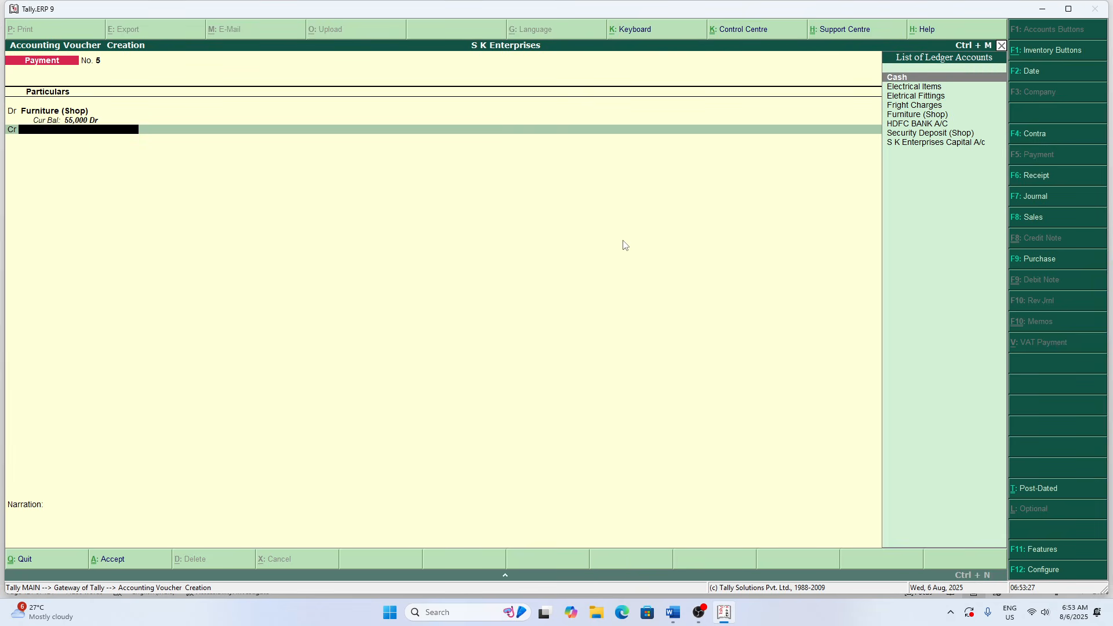
key(Return)
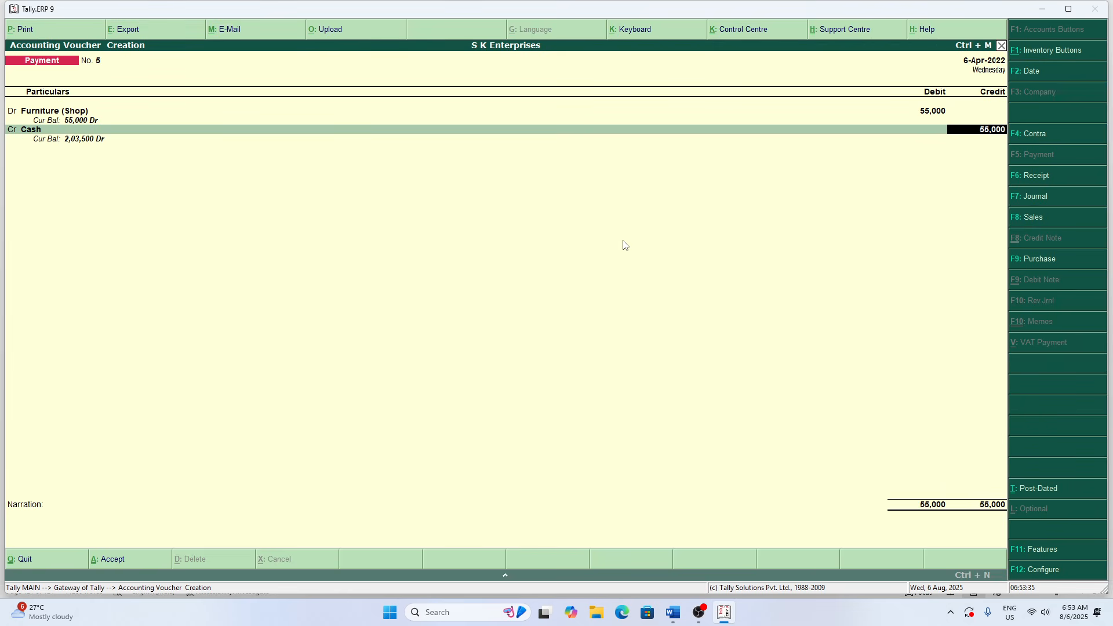
text(20000)
key(Return)
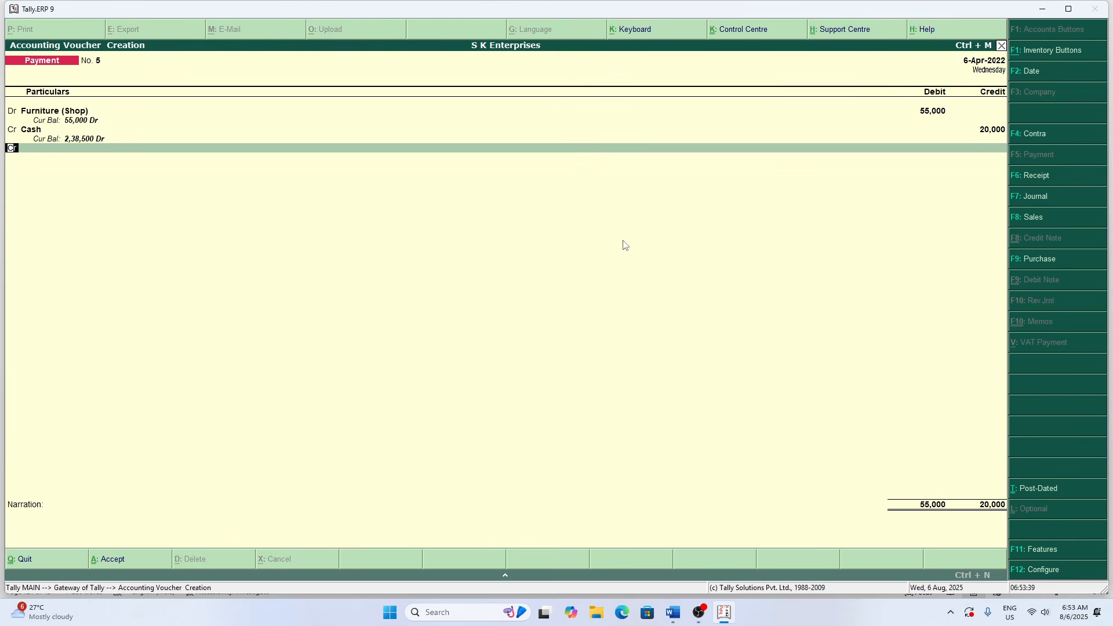
- Add a second credit line for HDFC BANK A/C with the remaining 35,000
key(Return)
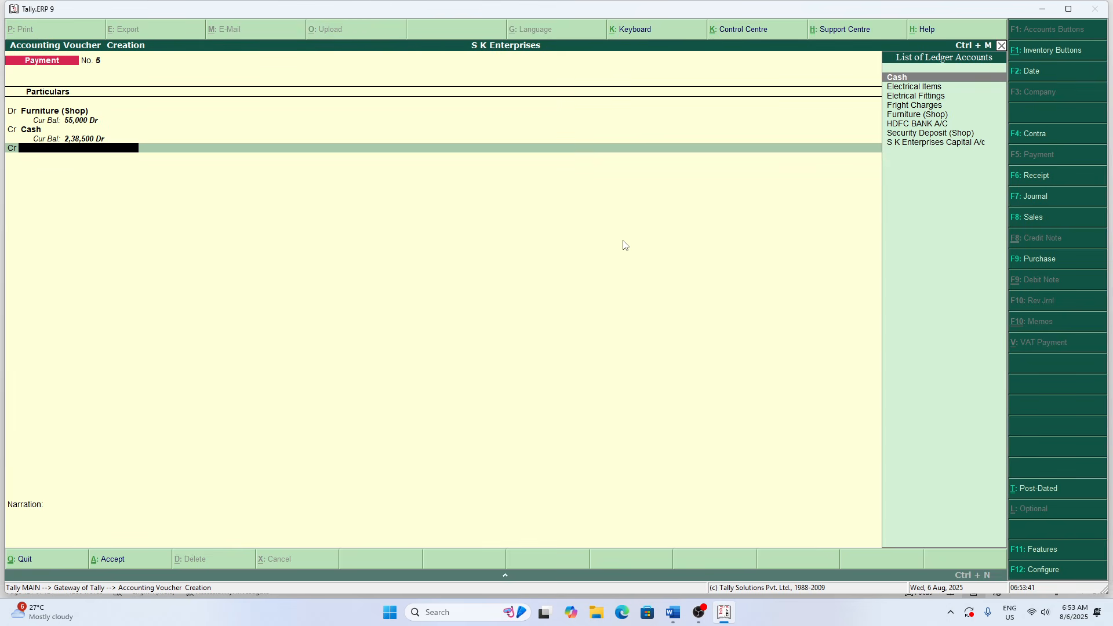
key(Down)
key(Down)
key(Down)
key(Down)
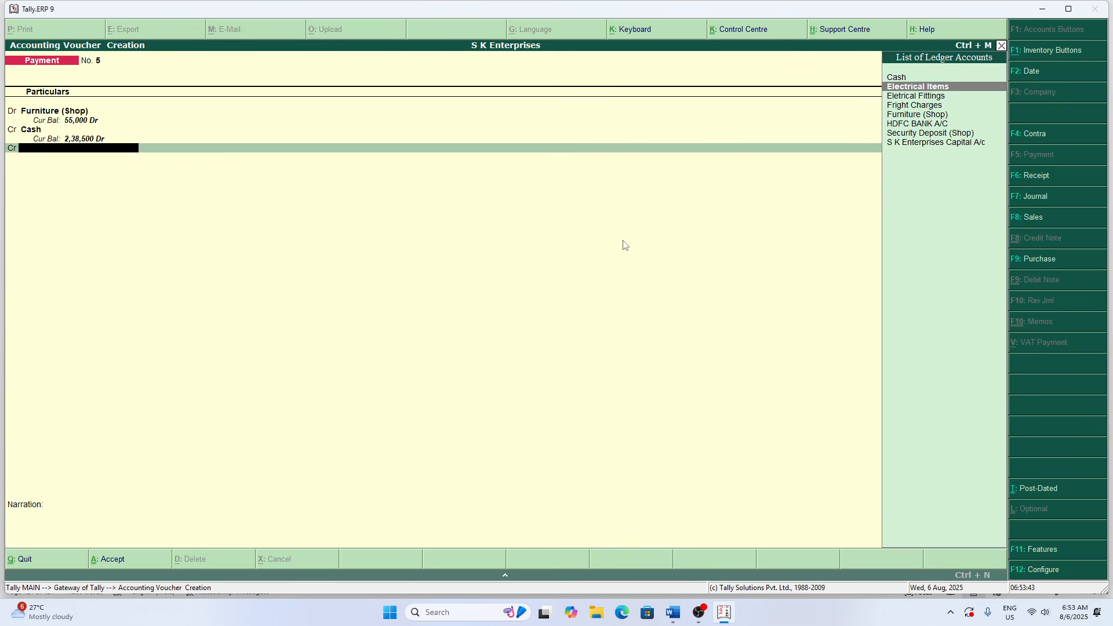
key(Down)
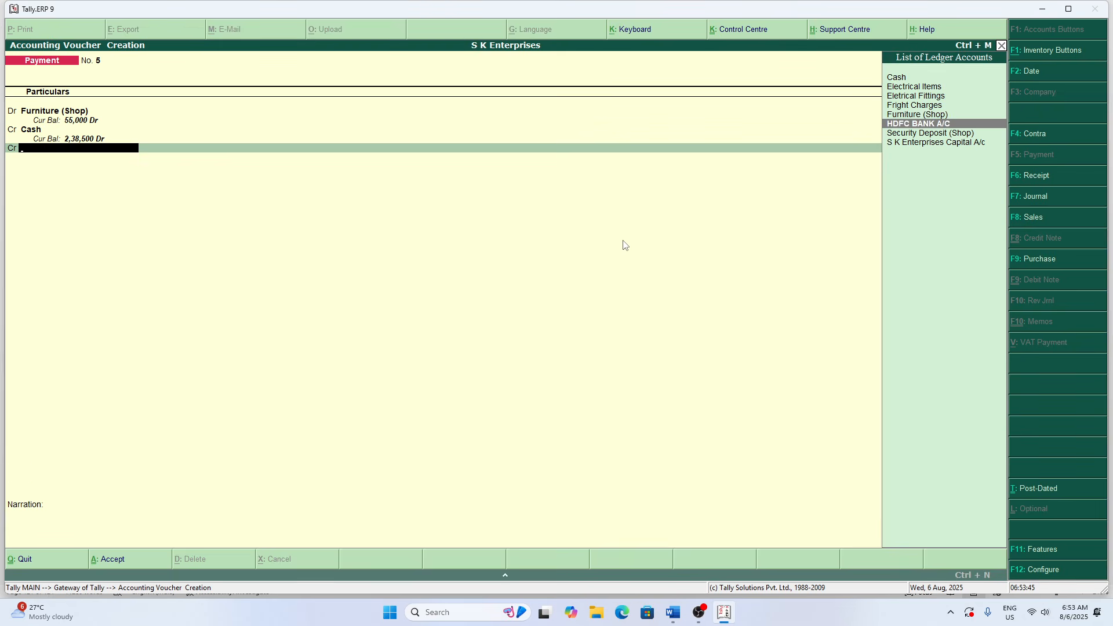
key(Return)
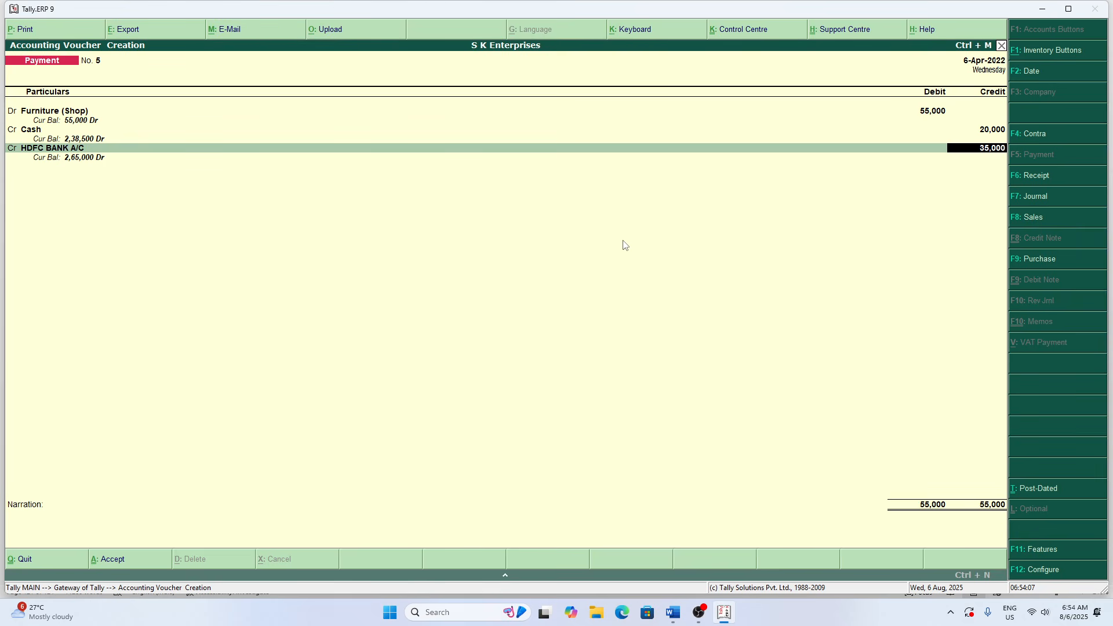
key(Return)
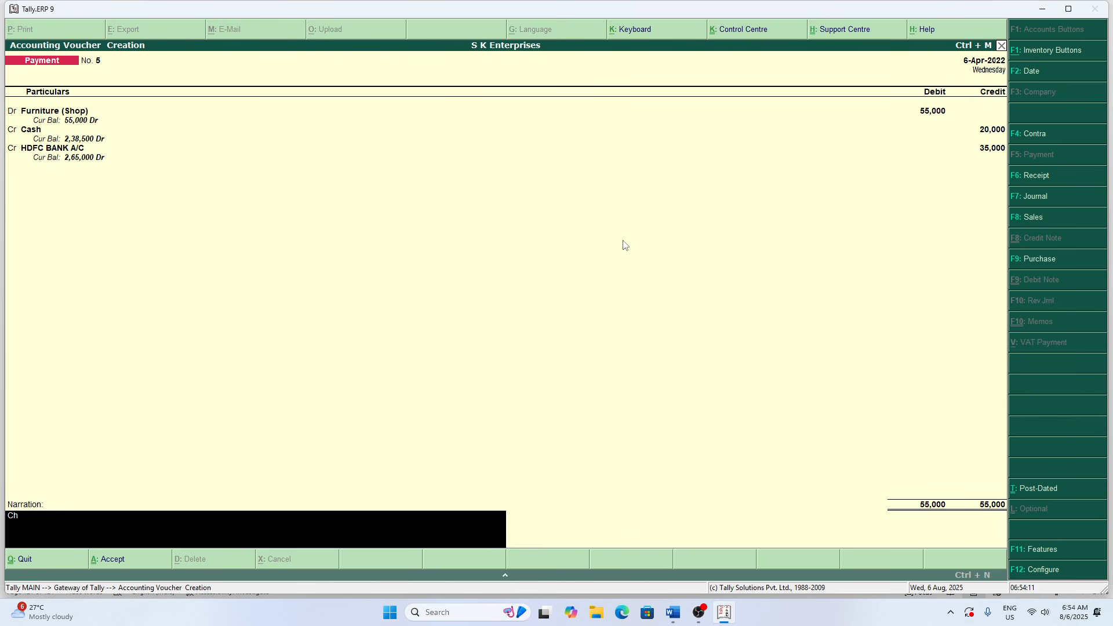
- Enter the narration "Being furniture purchased by cash and by bank" and accept the payment voucher
key(BackSpace)
text(Beng)
key(BackSpace)
key(BackSpace)
key(BackSpace)
key(BackSpace)
key(BackSpace)
text(ing)
text( fu)
text(rniture)
text( purchase)
text(d by)
text( cash)
text( and)
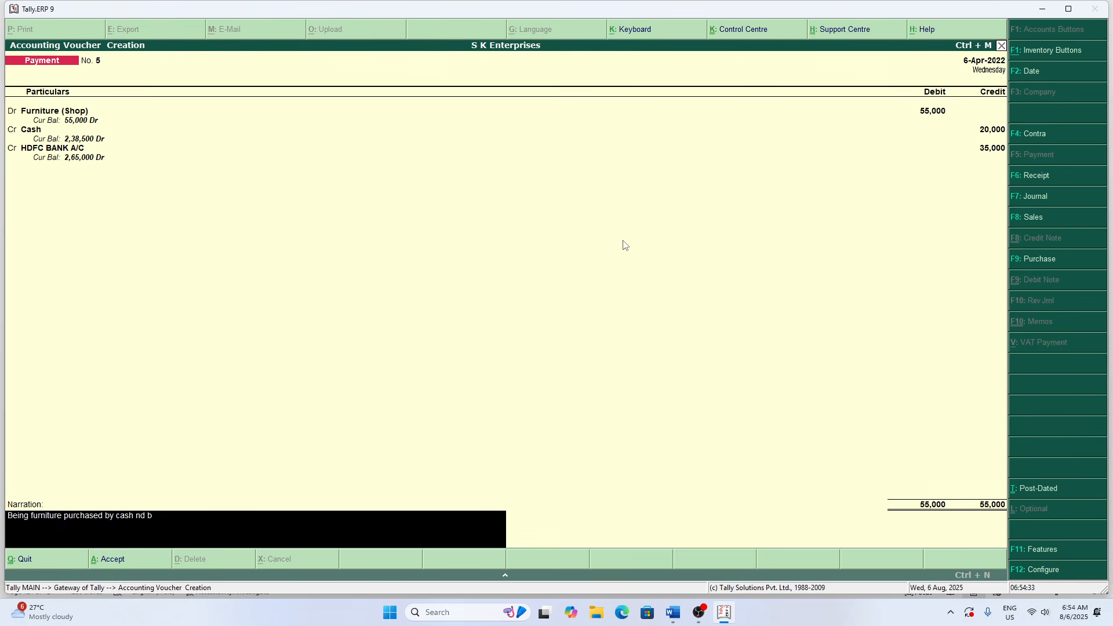
text( by bank)
key(Return)
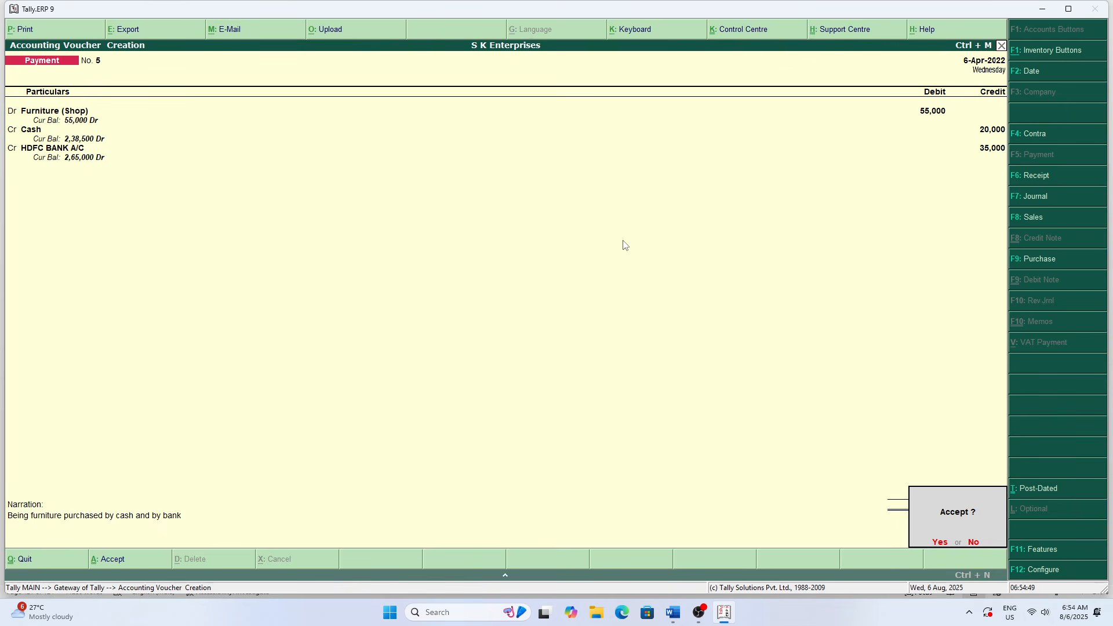
key(Return)
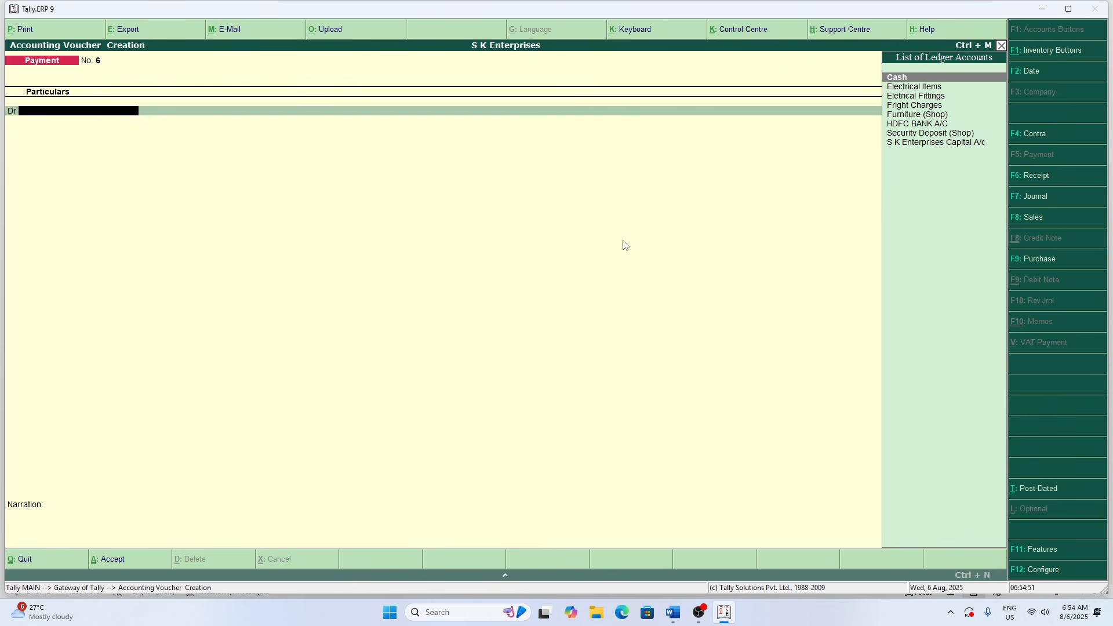
- Switch to the Word document and add "from Vidya Stationery." at the end of the office stationery purchase transaction
key(alt+Tab)
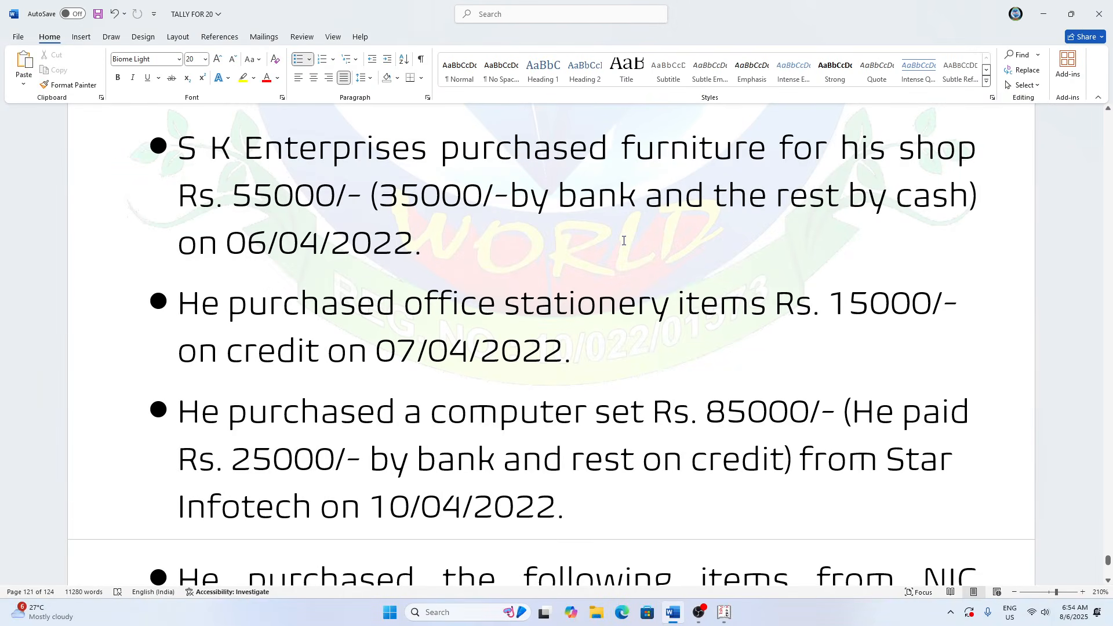
scroll(730, 210, down, 2)
scroll(730, 210, down, 2)
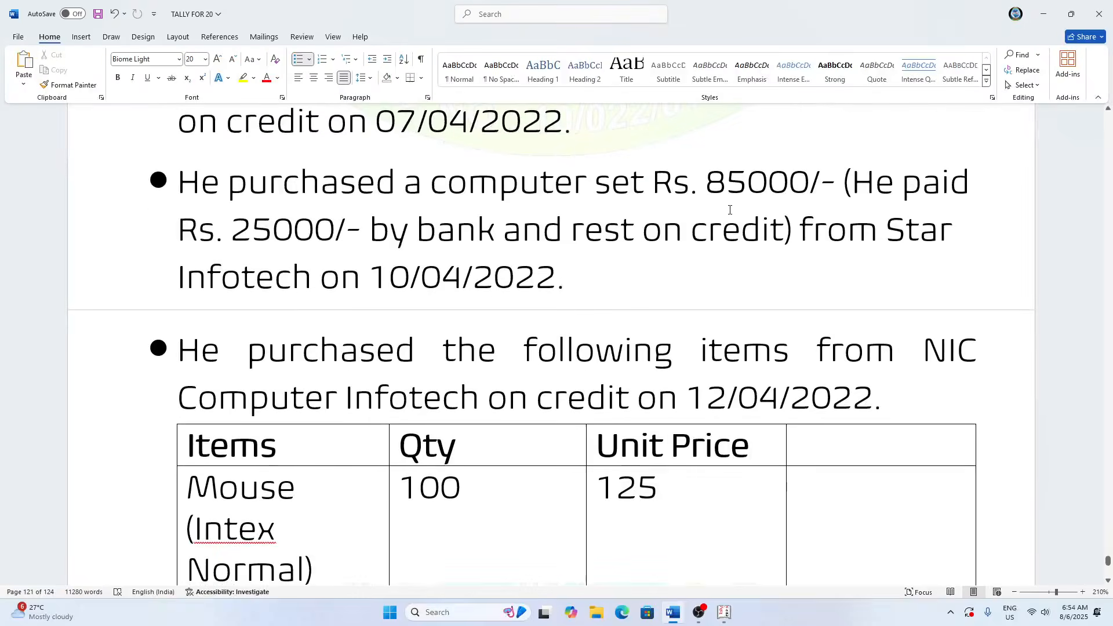
scroll(730, 210, up, 1)
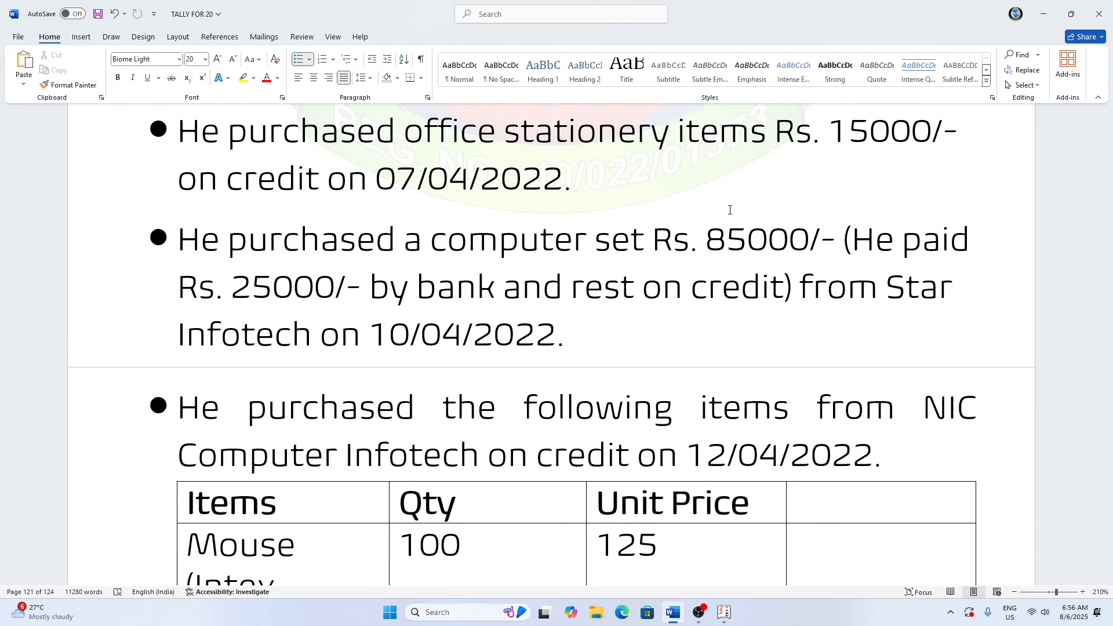
scroll(730, 210, up, 1)
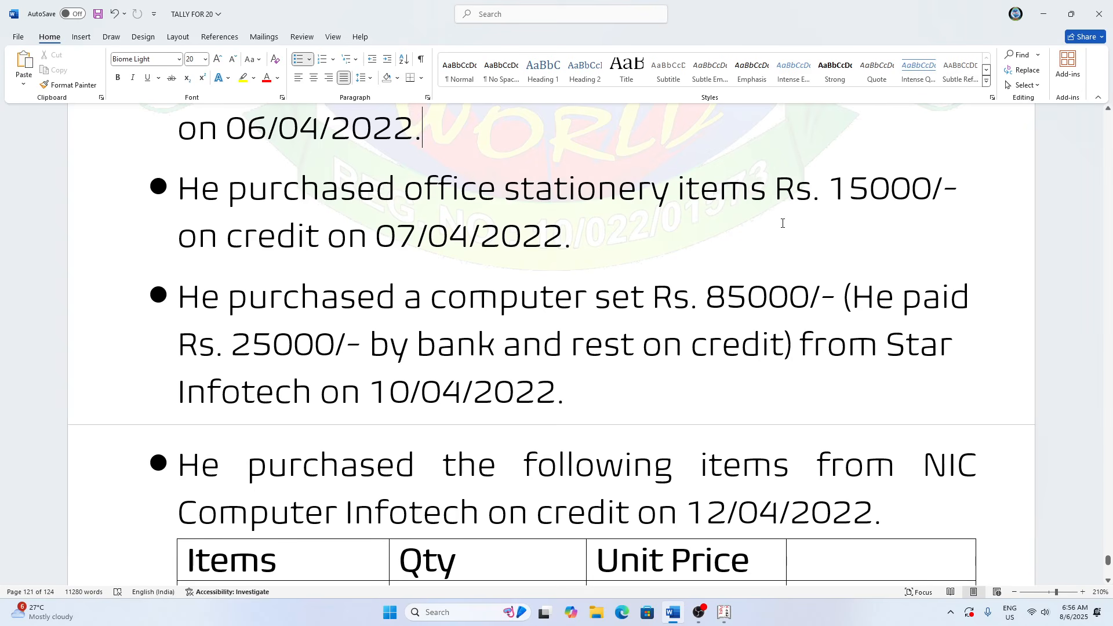
click(599, 231)
key(BackSpace)
key(BackSpace)
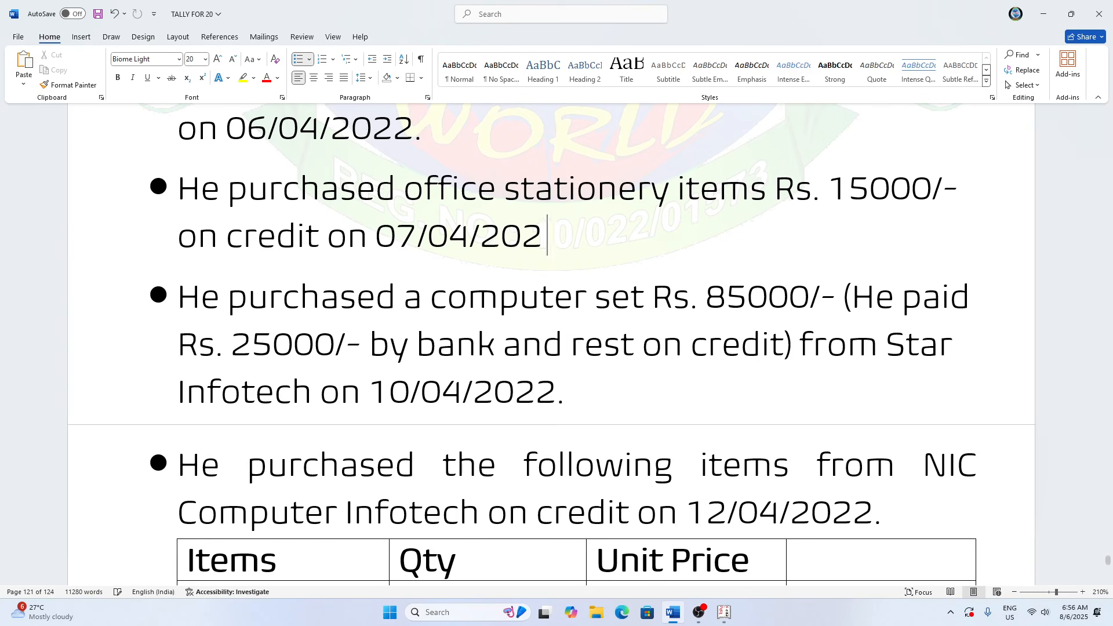
text(2 from)
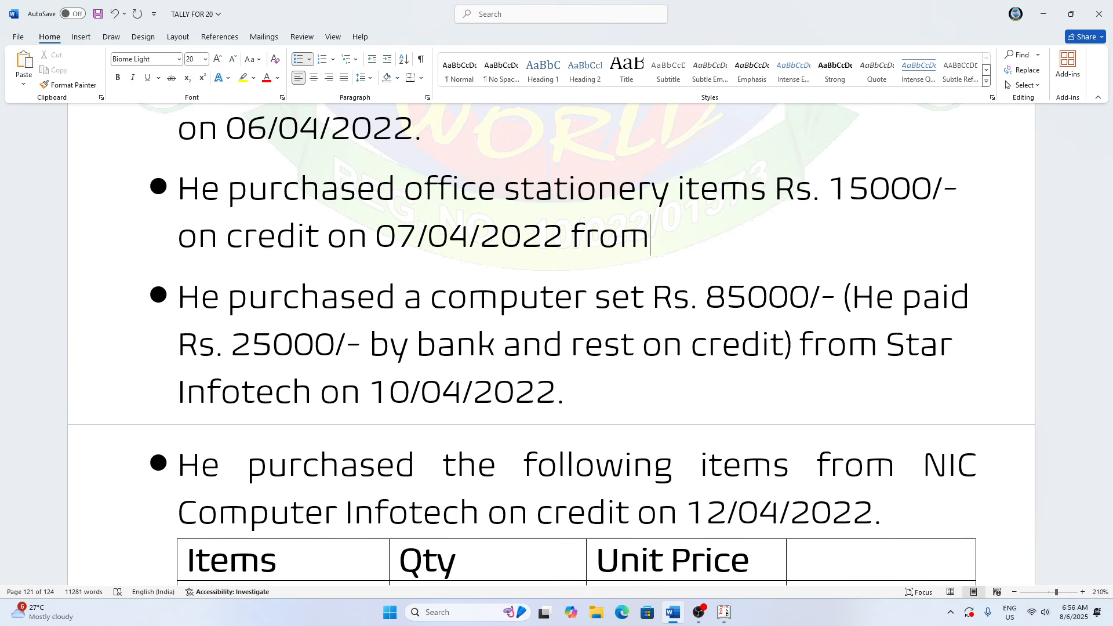
text( Vidya )
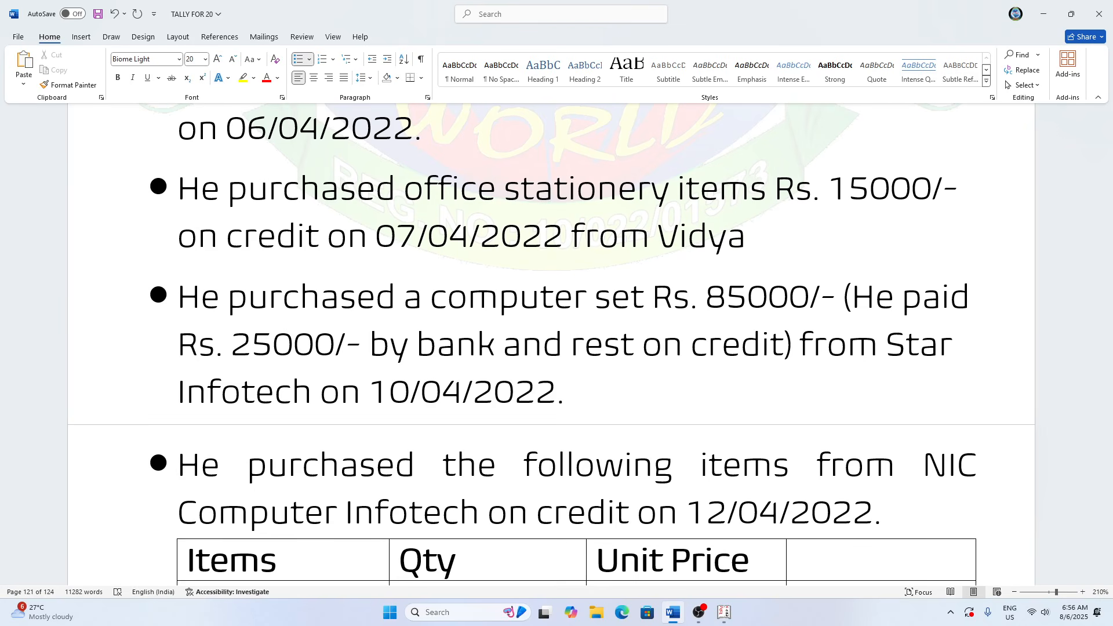
text(Stain)
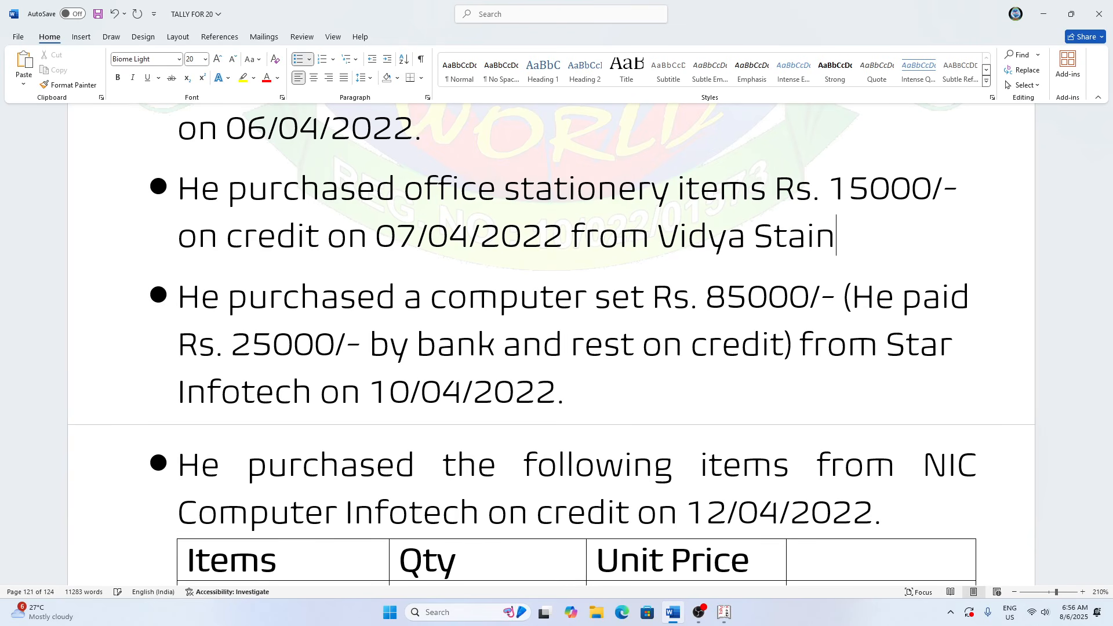
key(BackSpace)
key(BackSpace)
text(tionery)
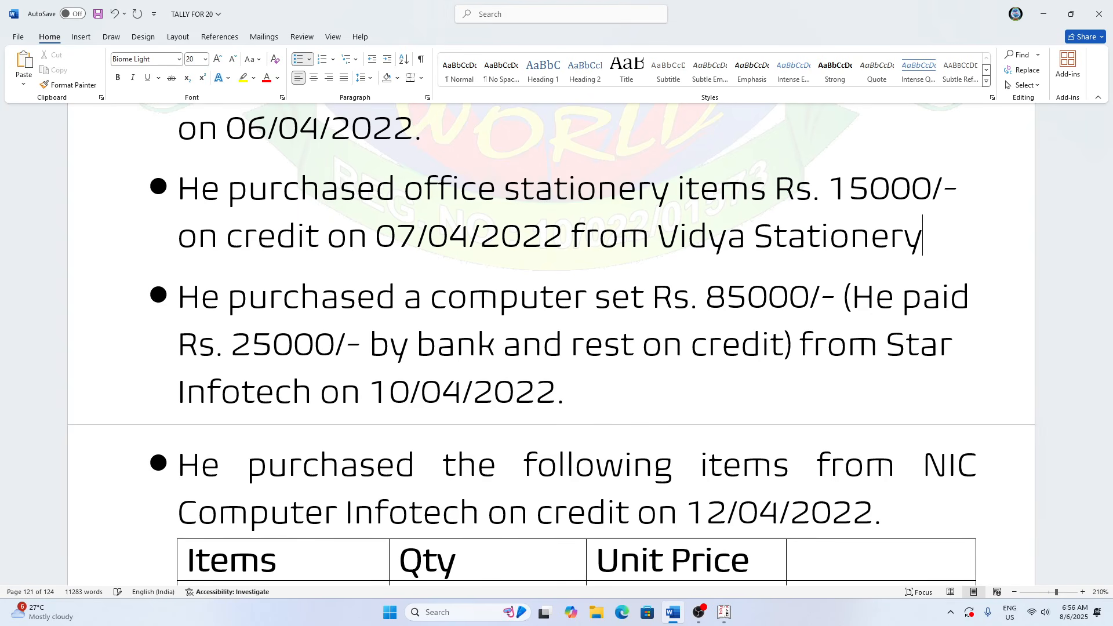
text(.)
- Switch to Tally.ERP 9, start a journal voucher and begin a new debit ledger named Office Stationery
key(alt+Tab)
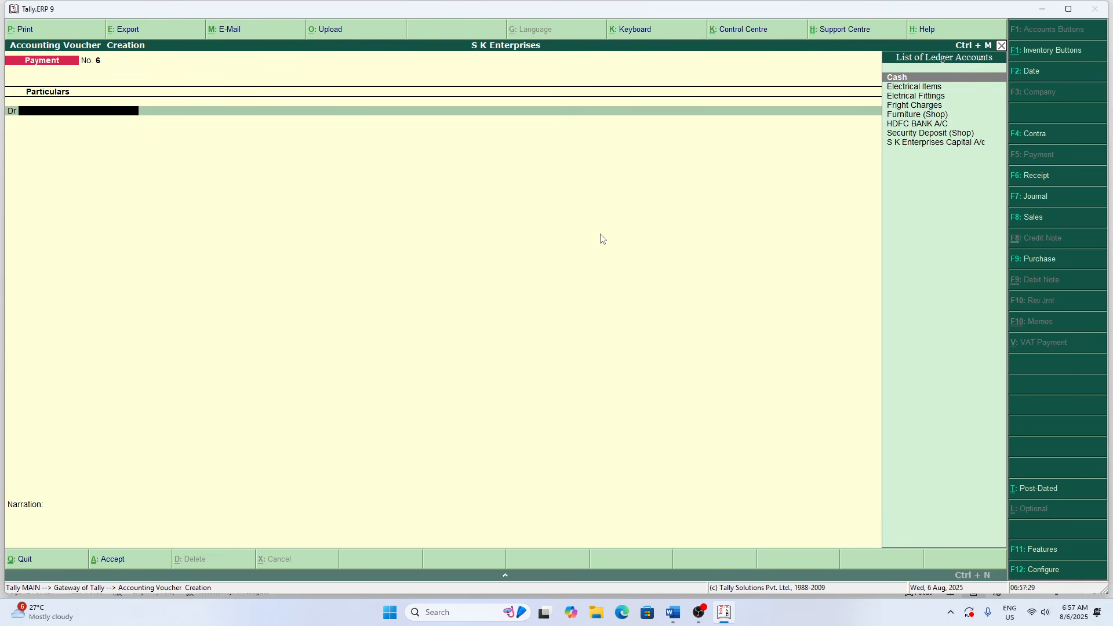
key(F7)
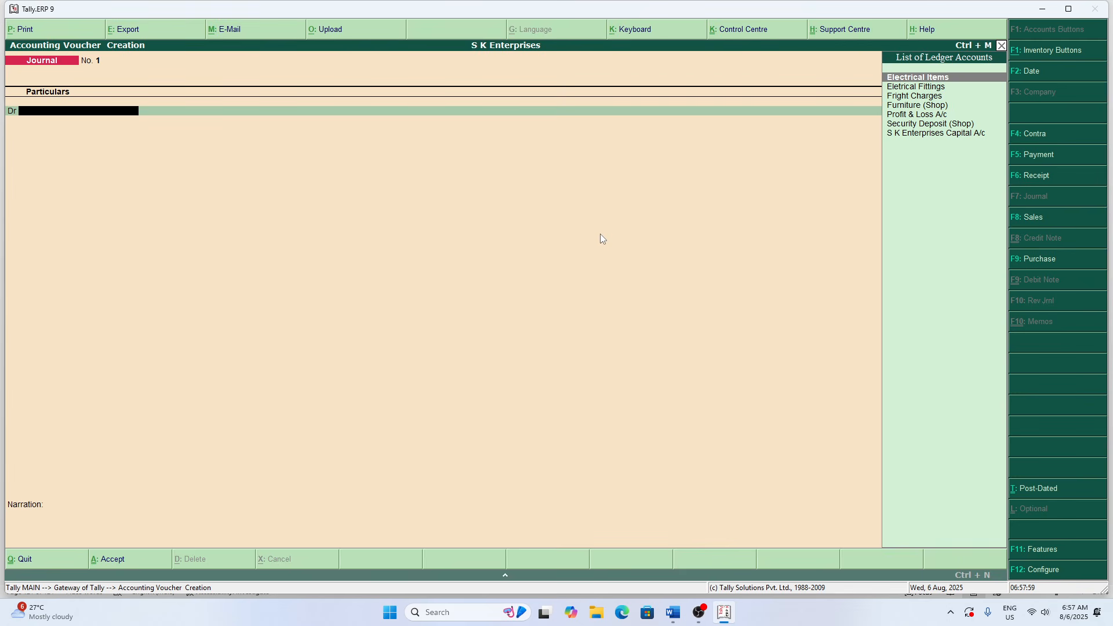
text(.)
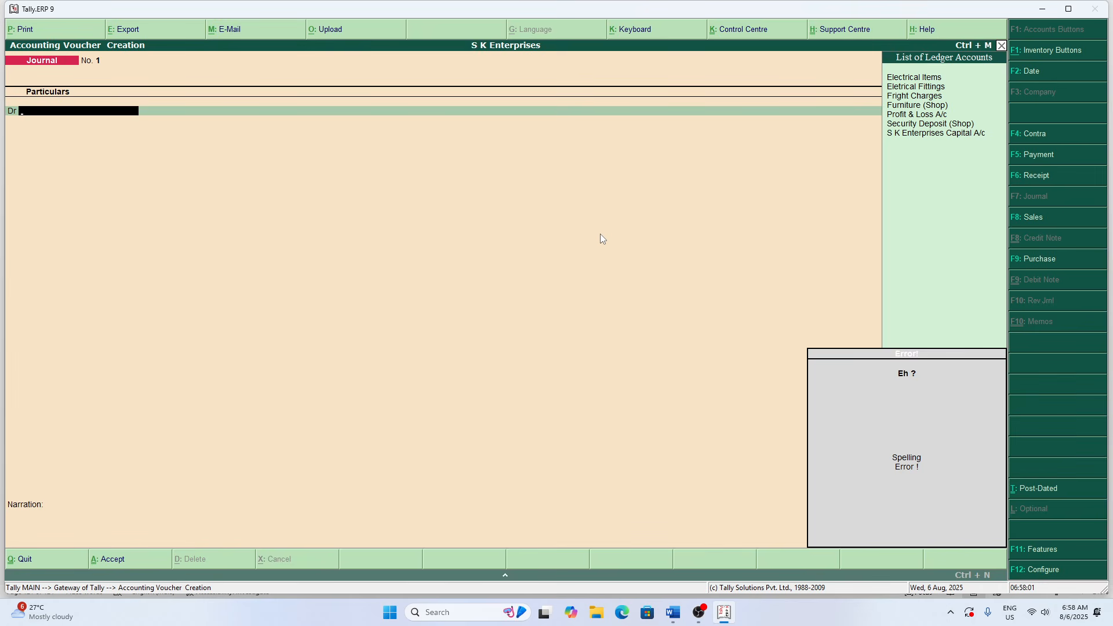
key(alt+c)
text(Of)
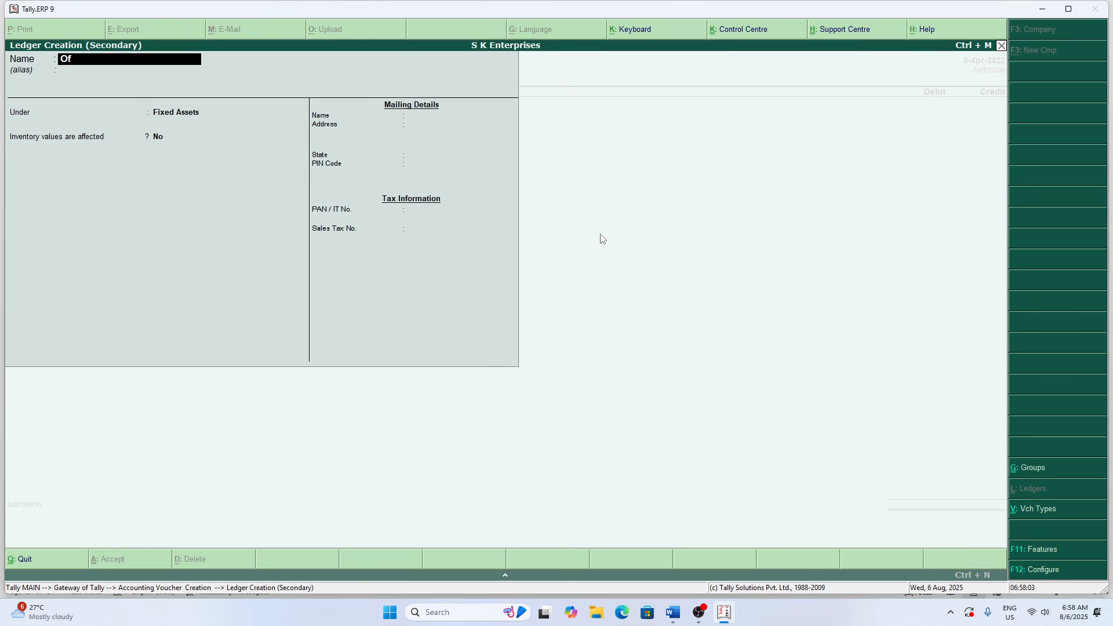
text(fice Stationery)
key(Return)
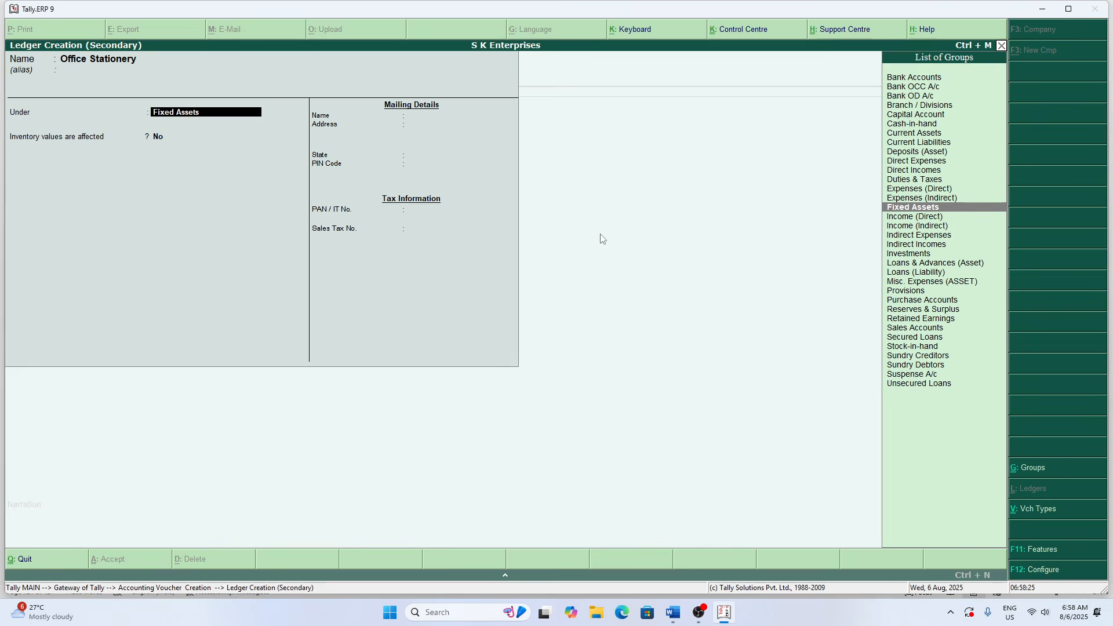
- Place the Office Stationery ledger under Current Assets with inventory values not affected, and accept it
text(C)
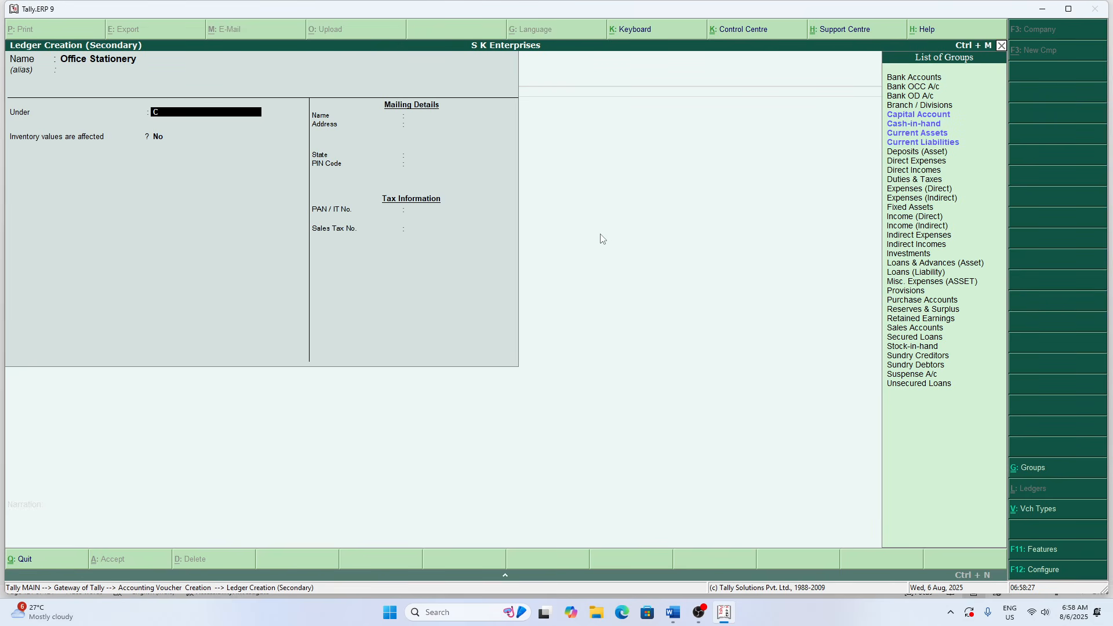
key(Down)
key(Down)
key(Down)
key(Down)
key(Up)
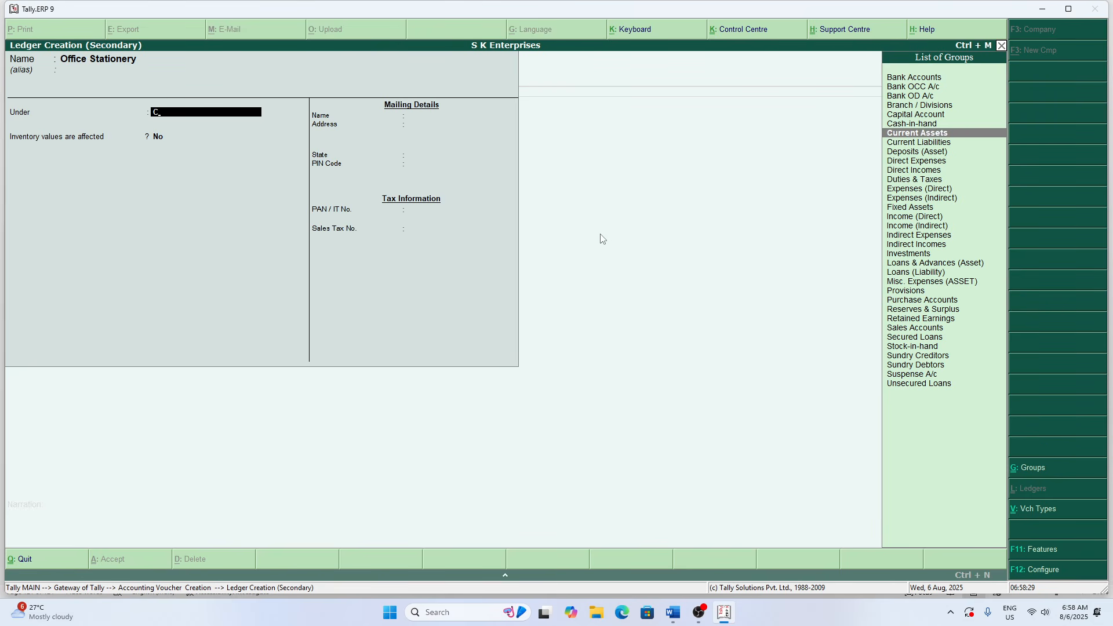
key(Return)
key(Return)
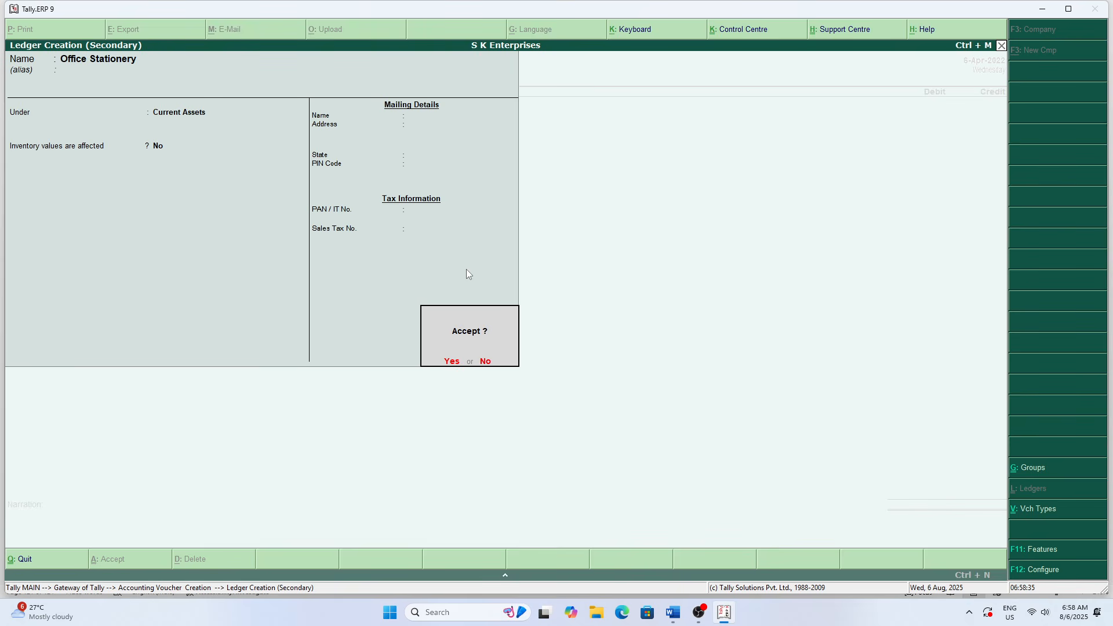
key(Return)
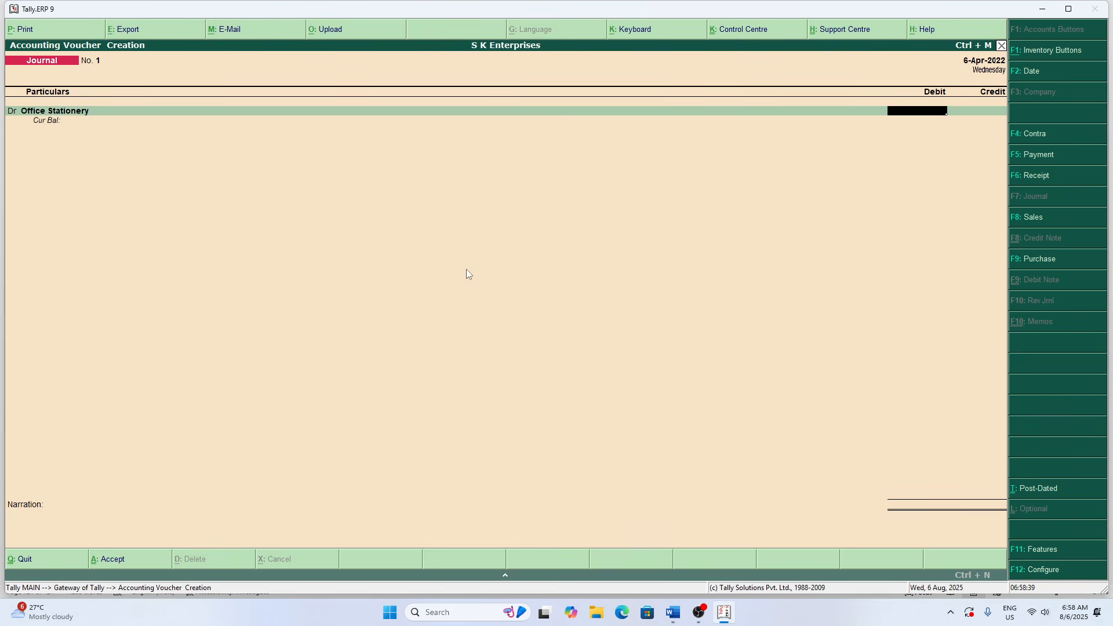
- Debit Office Stationery with 15,000 in the journal voucher
text(15000)
key(Return)
key(Return)
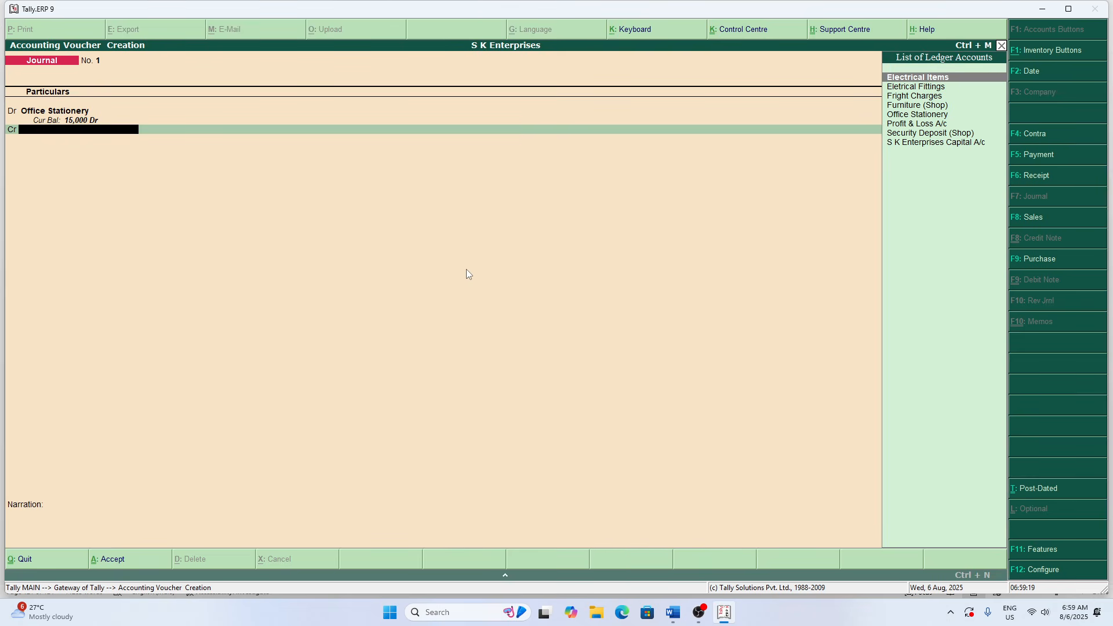
- Create a new ledger named Vidya Stationery for the credit line and place it under Sundry Creditors
key(alt+c)
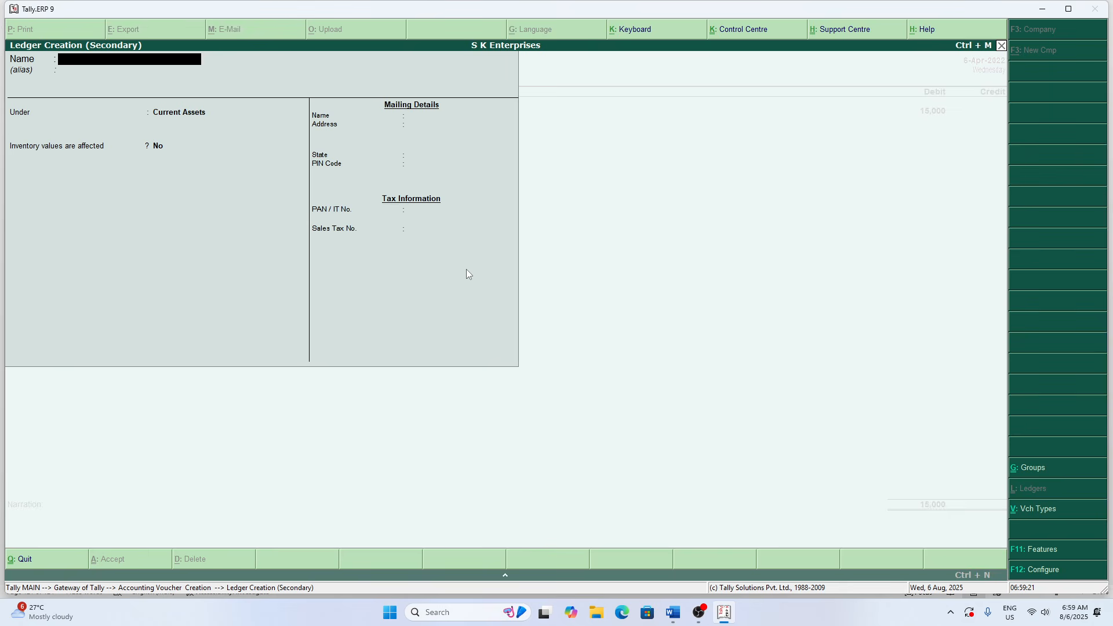
text(Vidya Stationery)
key(Return)
key(Return)
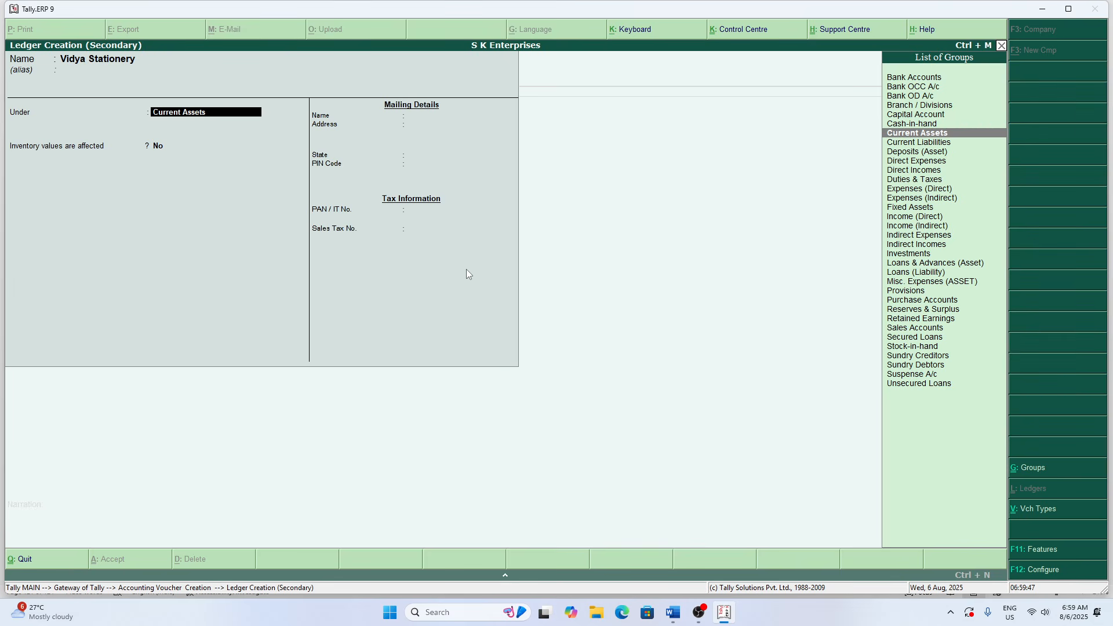
text(S)
key(Down)
key(Down)
key(Down)
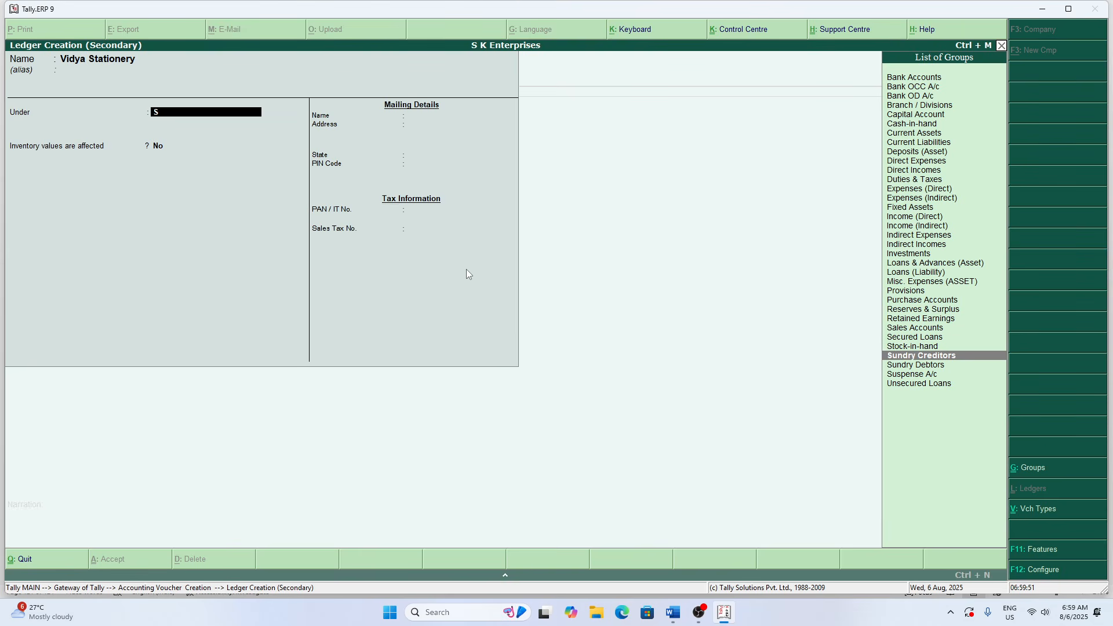
key(Return)
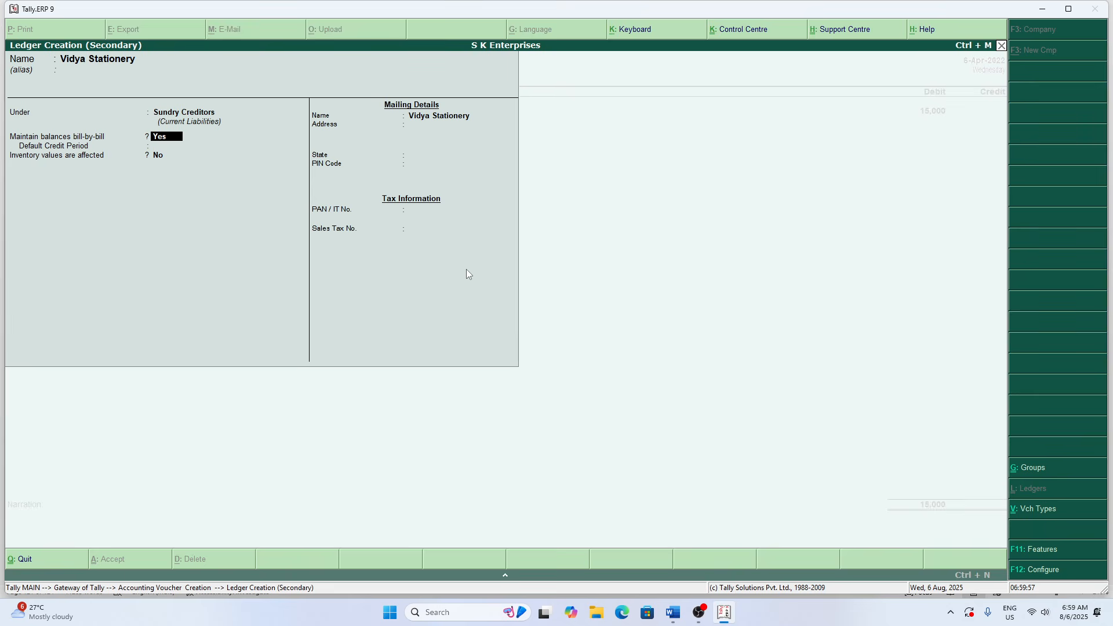
- Turn off bill-by-bill balances for Vidya Stationery, set the state to Not Applicable, leave address and tax details blank, and accept the ledger
text(n)
key(Return)
key(Return)
key(Return)
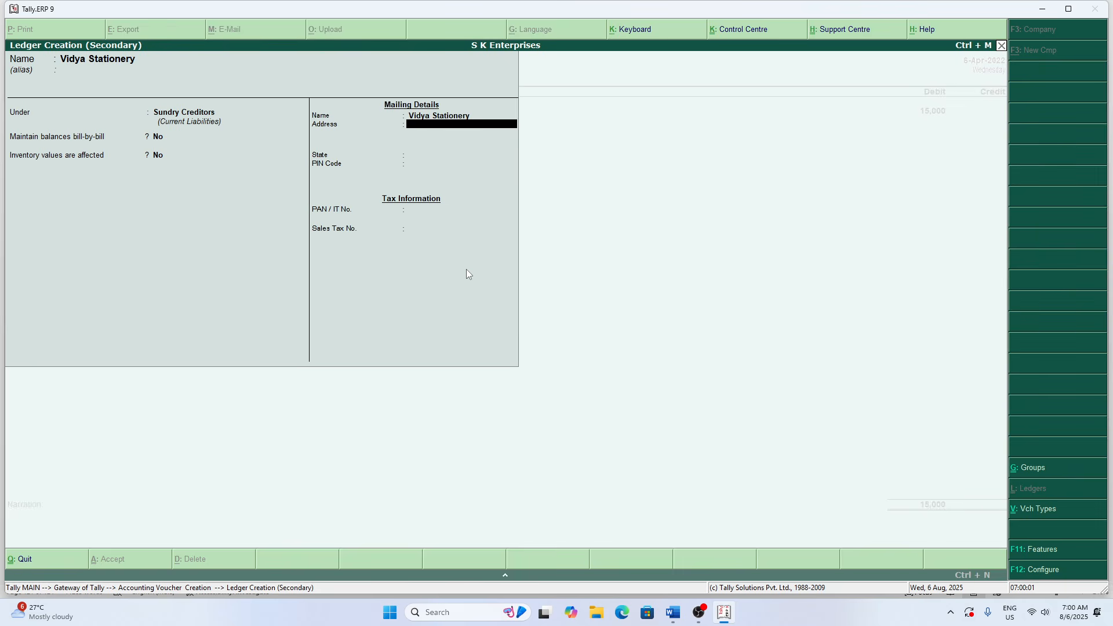
key(Return)
key(Return)
key(Return)
key(Return)
key(Return)
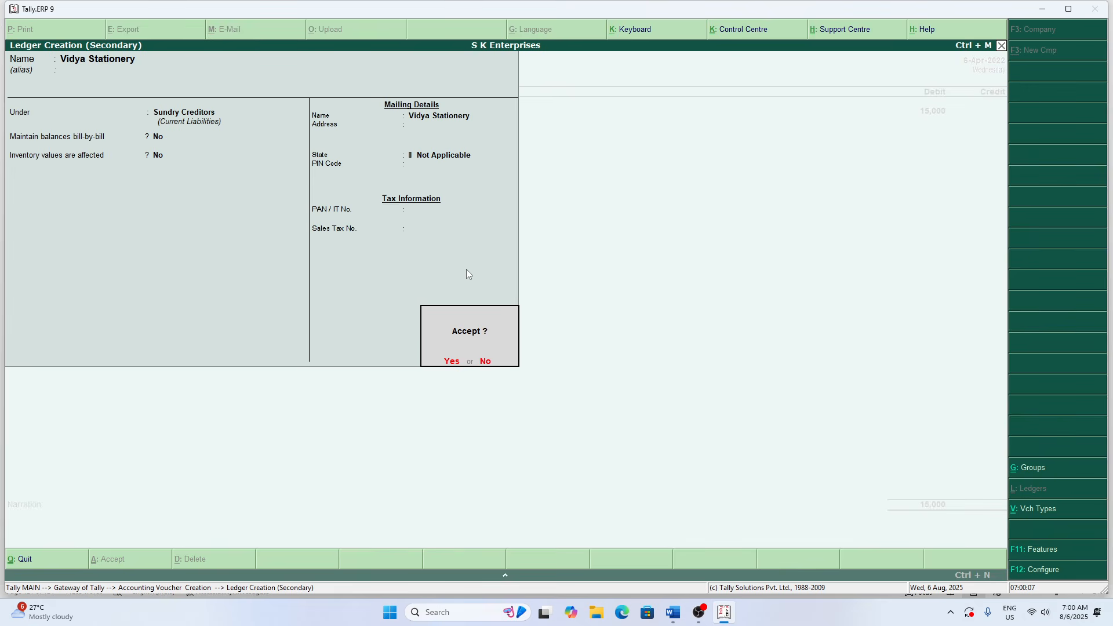
key(Return)
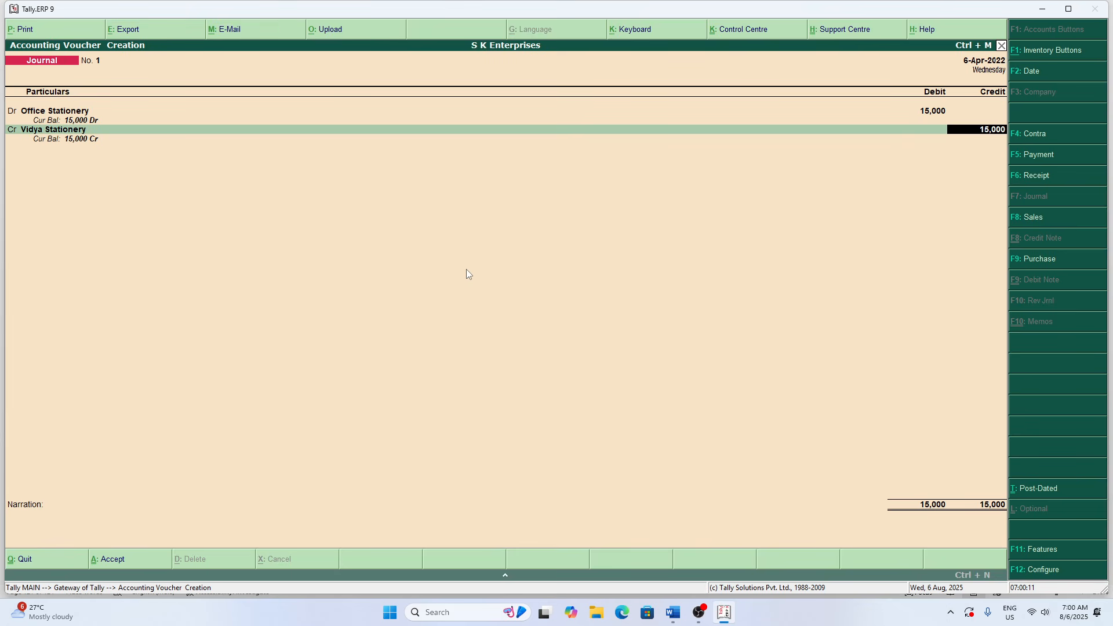
- Credit Vidya Stationery with 15,000, enter the narration "Being office stationery purchased on credit" and accept the journal voucher
key(Return)
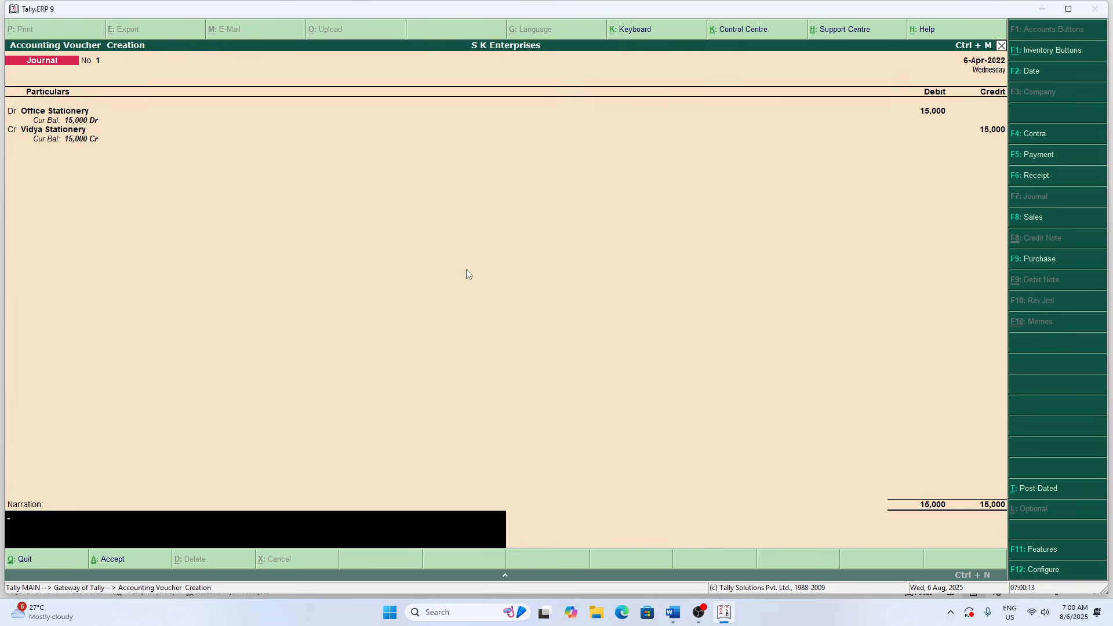
text(Being office stationery purchased on credit)
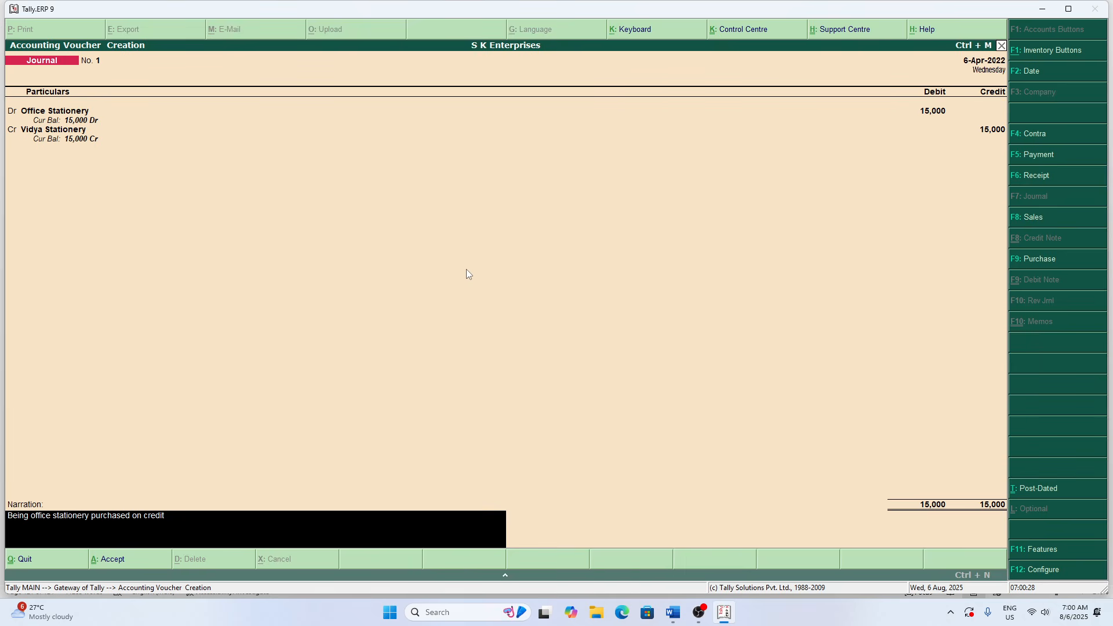
key(Return)
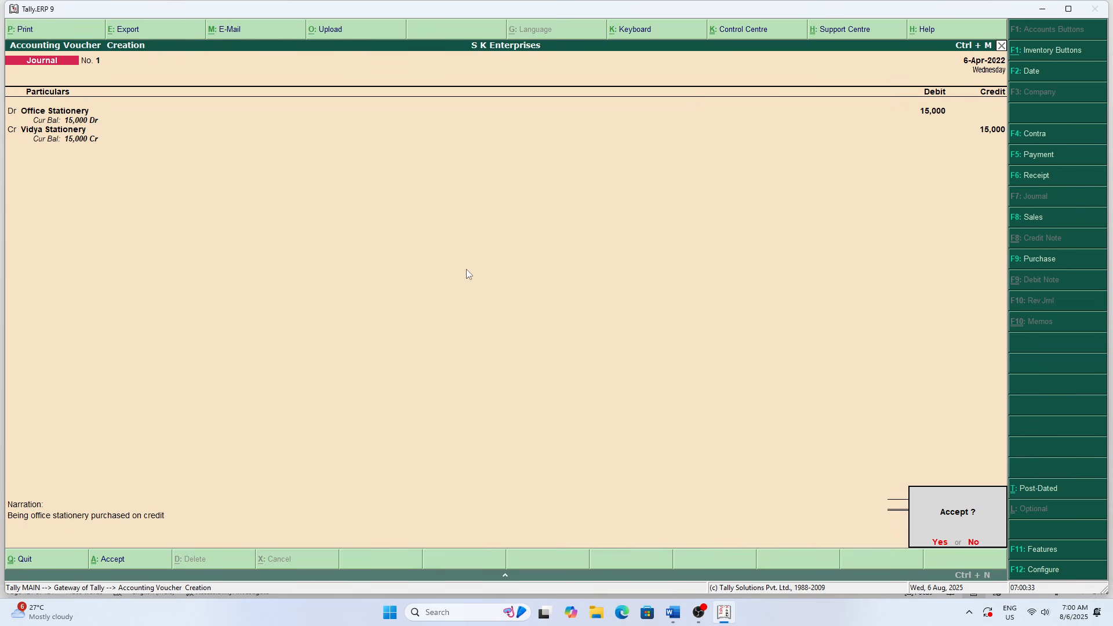
key(Return)
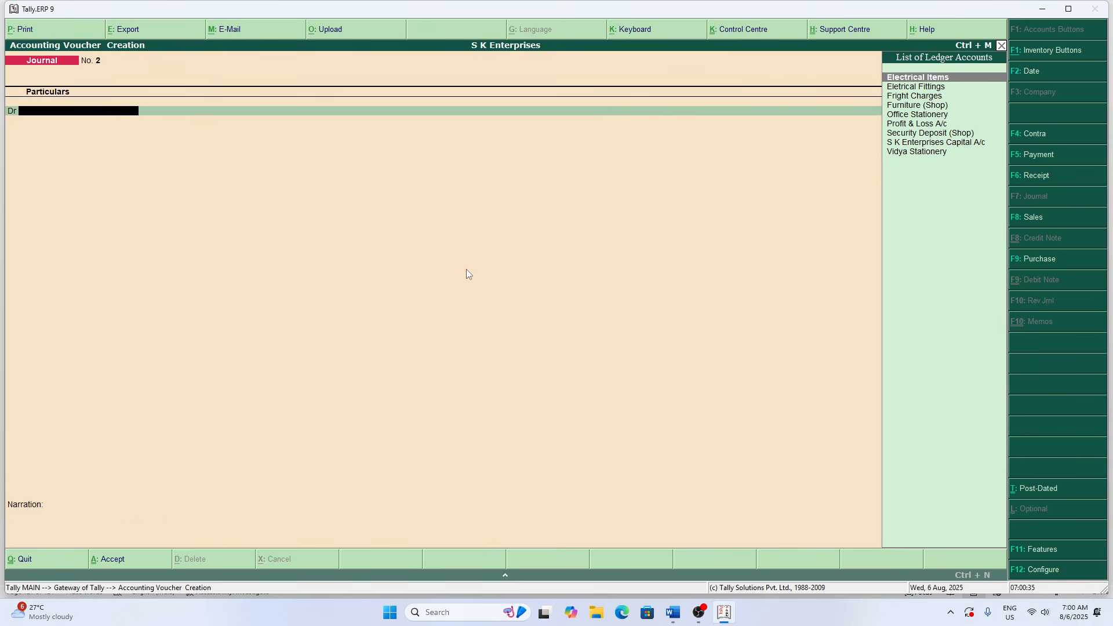
- Switch to the Word document, read the computer set purchase from Star Infotech, and save the document
key(alt+Tab)
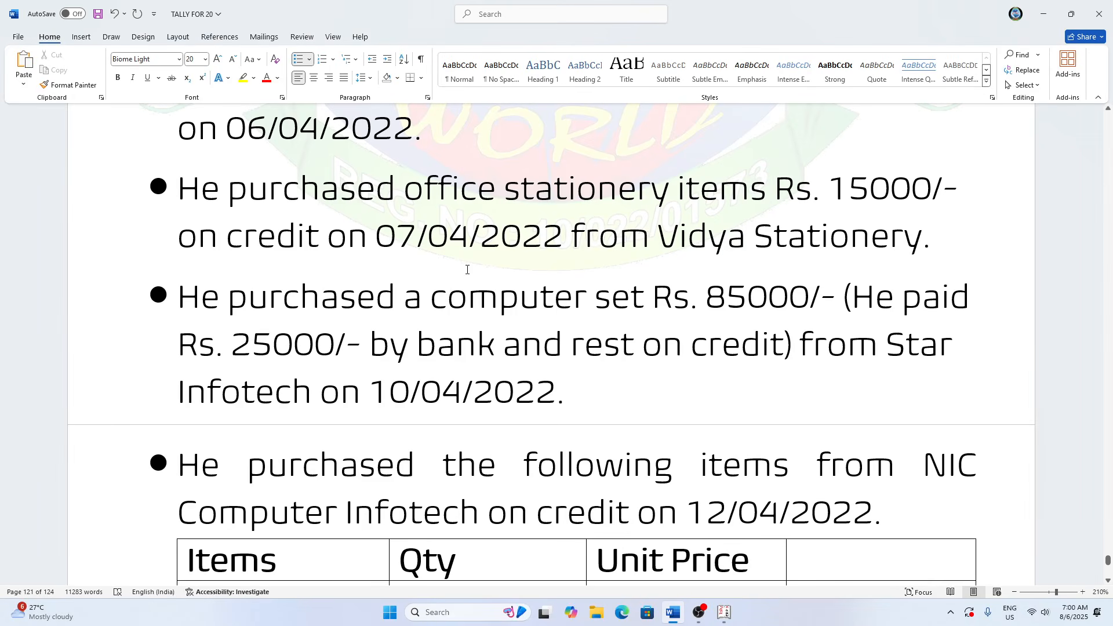
scroll(433, 266, down, 5)
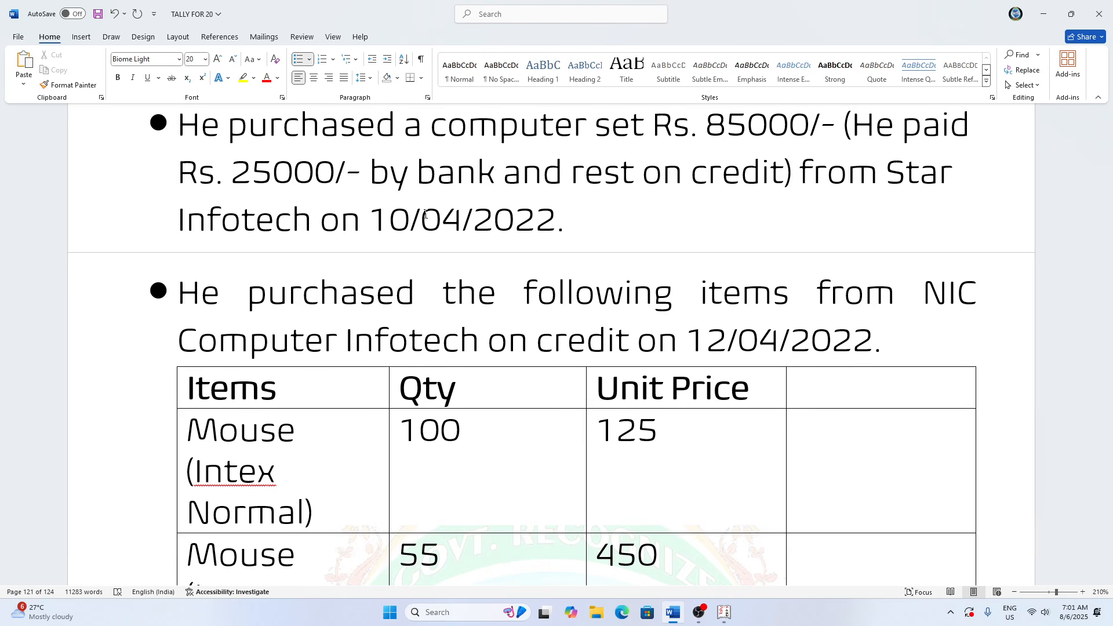
key(ctrl+s)
- Switch back to Tally.ERP 9 and reopen the previously saved office stationery journal voucher for alteration
key(alt+Tab)
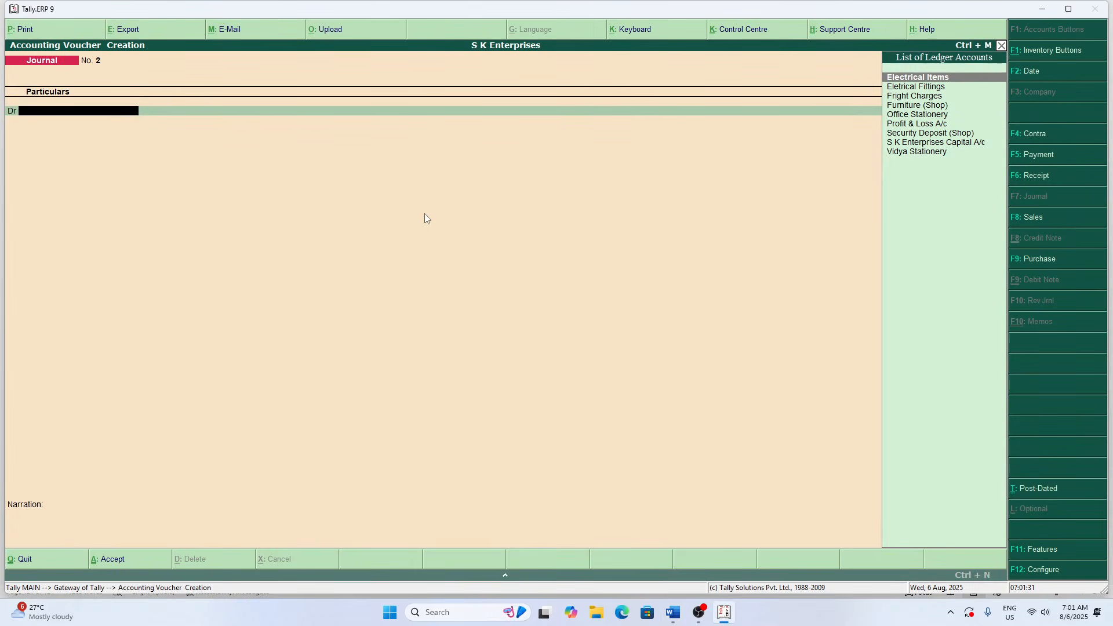
key(F5)
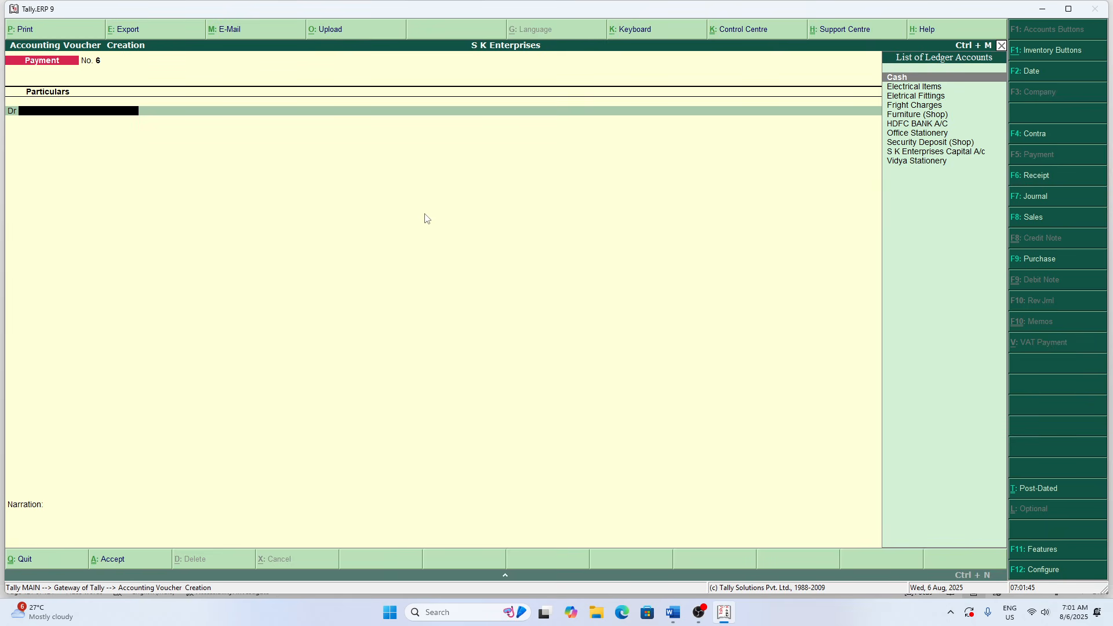
key(Page_Up)
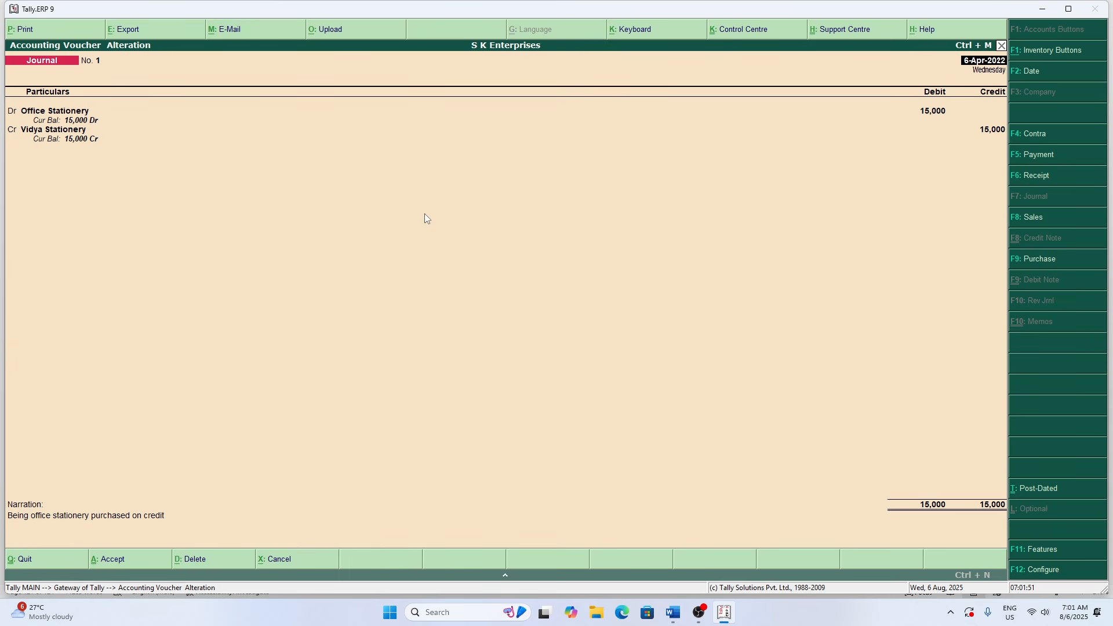
- Check the stationery purchase date in the Word document, change the journal voucher's date to 7-4-2022 in Tally.ERP 9, and accept it
key(alt+Tab)
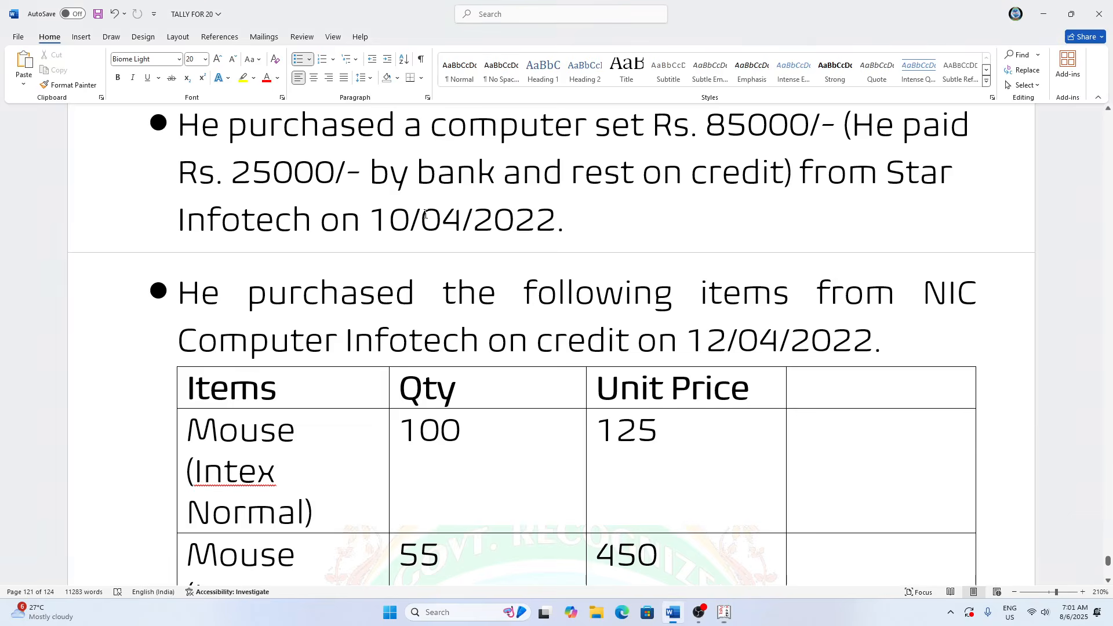
scroll(425, 214, up, 2)
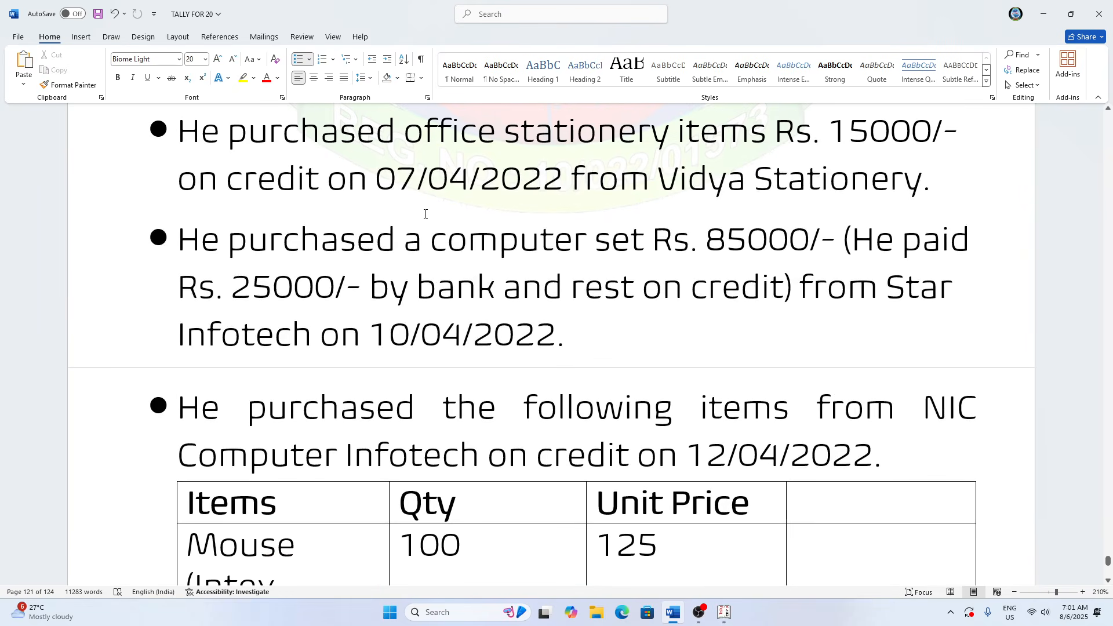
scroll(424, 214, down, 1)
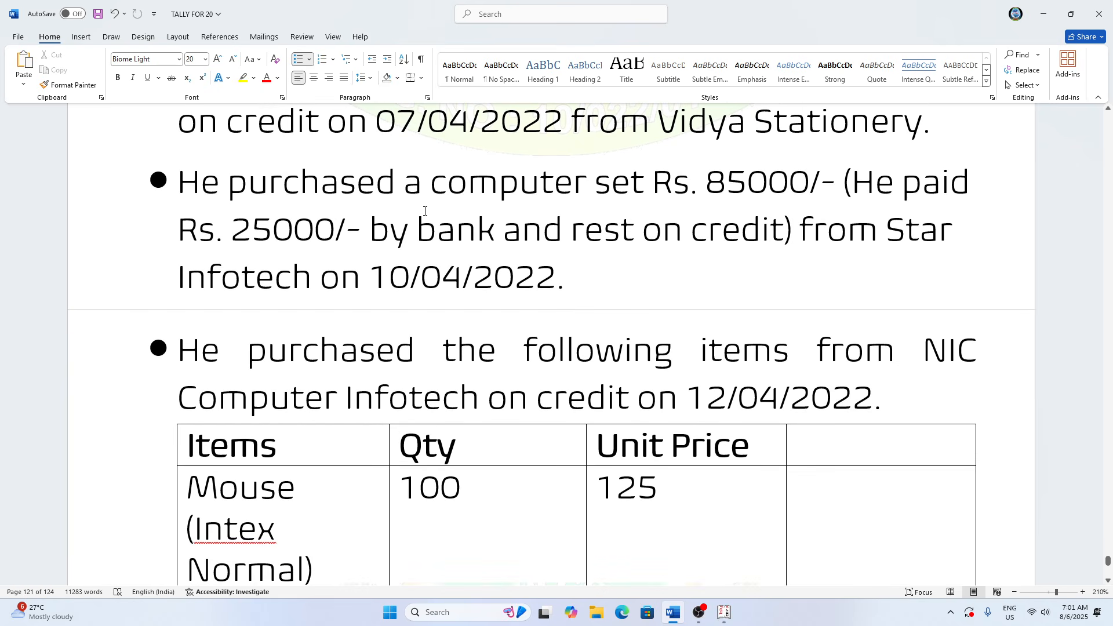
scroll(425, 212, up, 1)
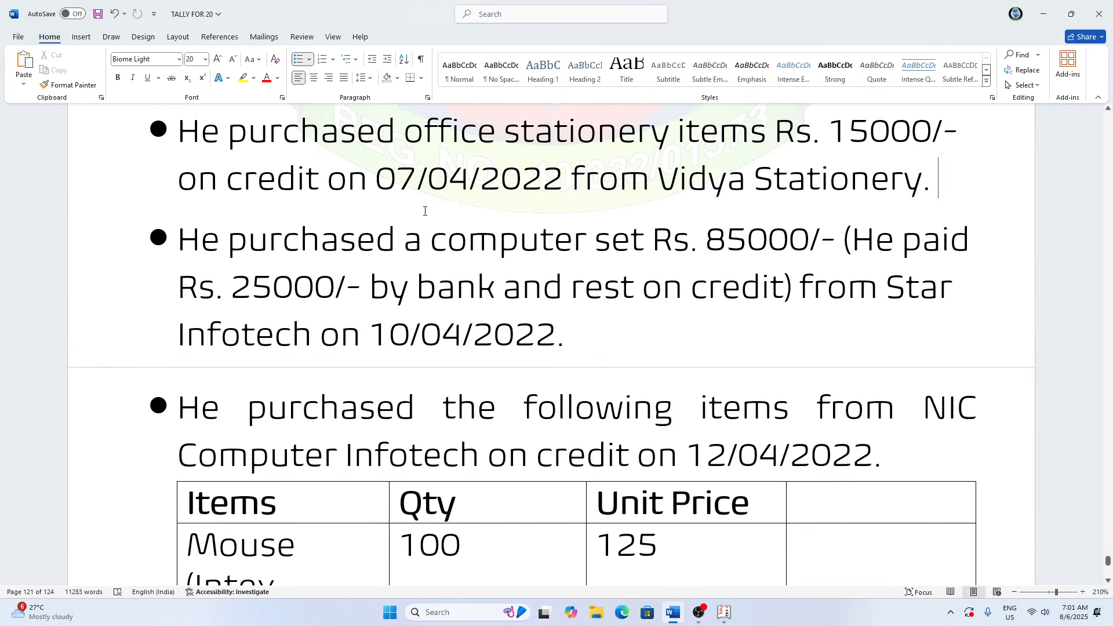
scroll(425, 211, down, 2)
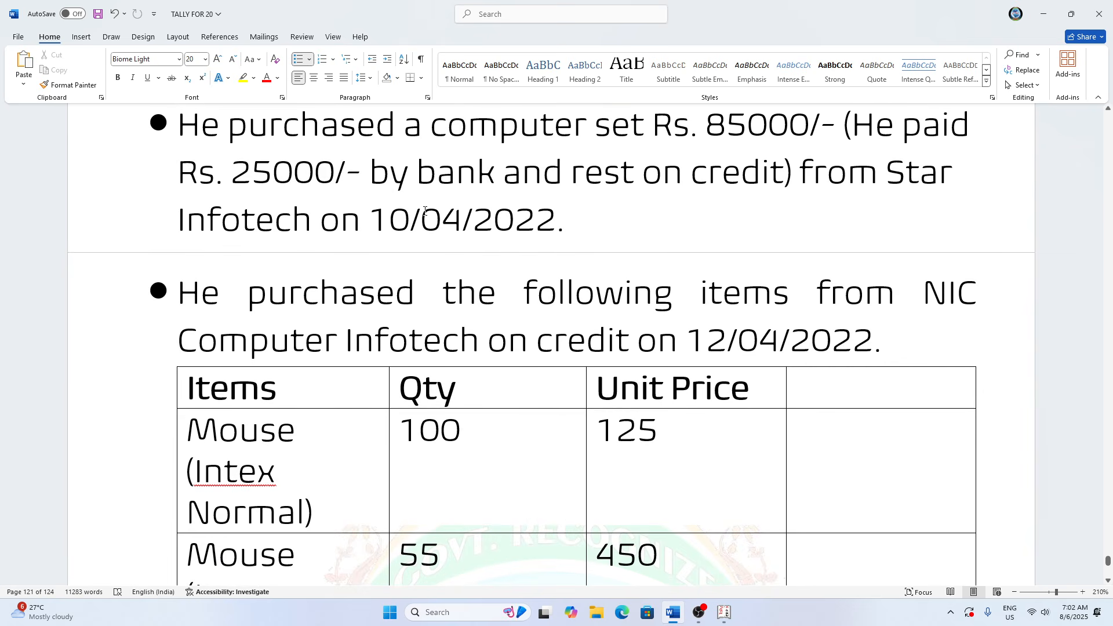
key(alt+Tab)
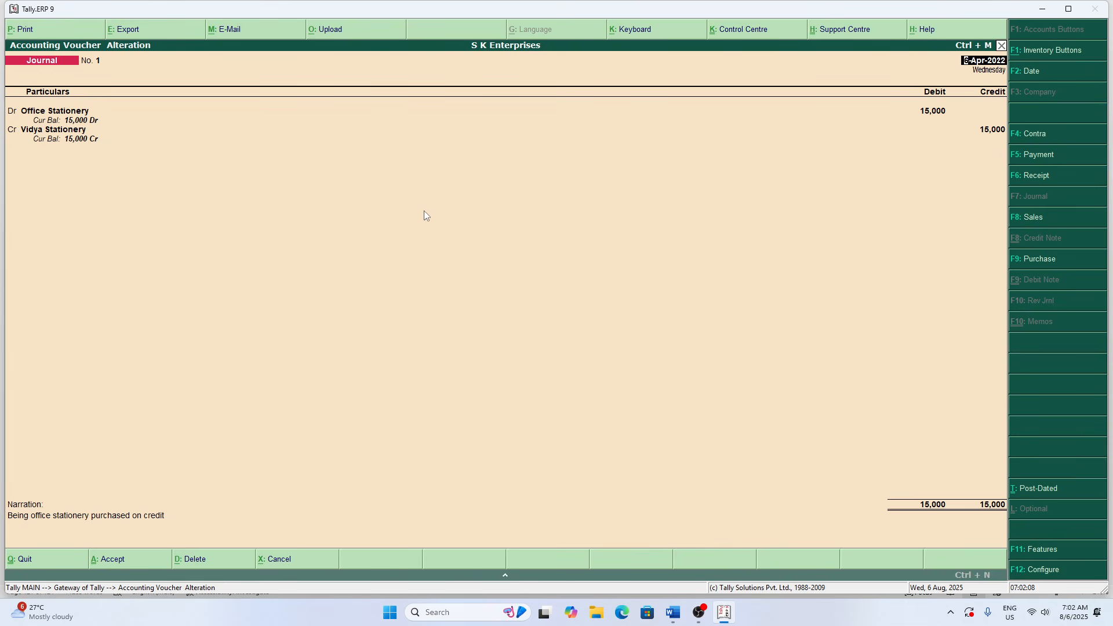
key(F2)
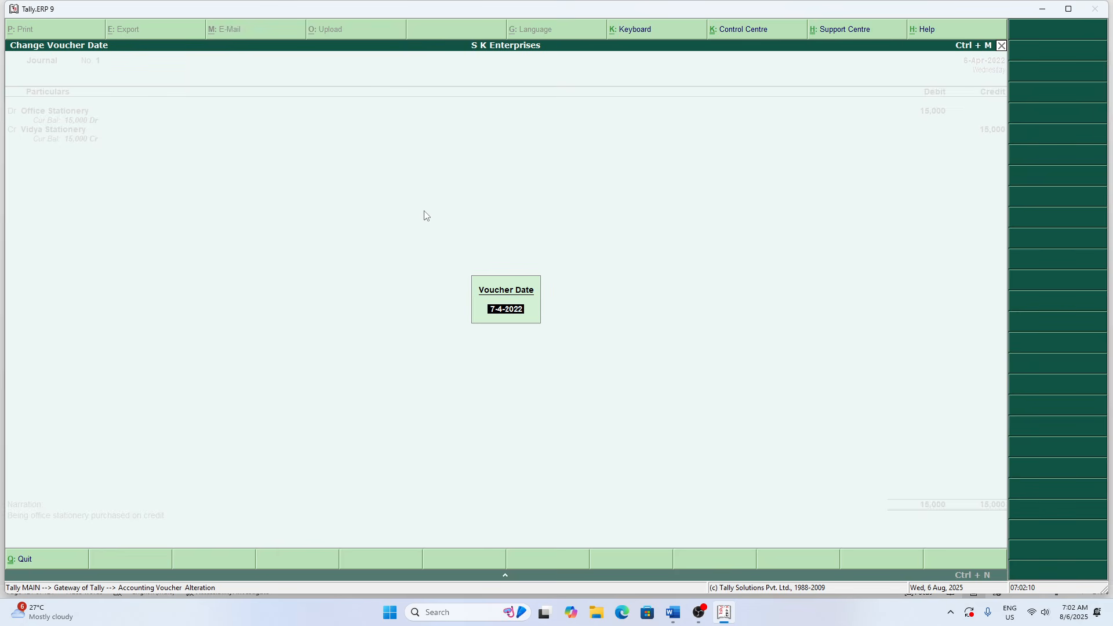
key(Return)
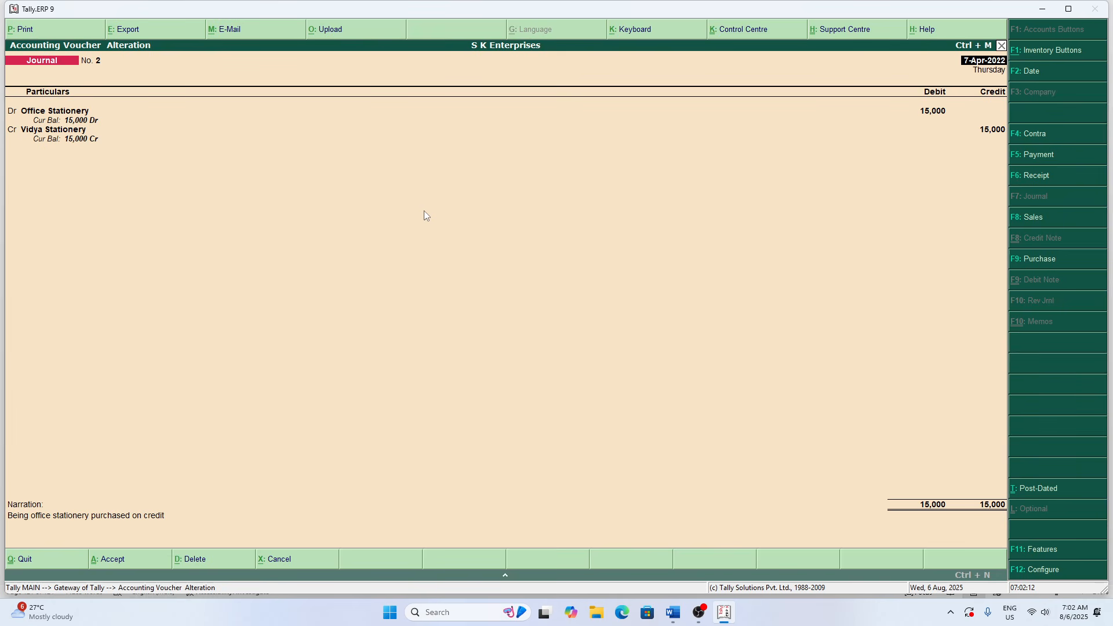
key(ctrl+a)
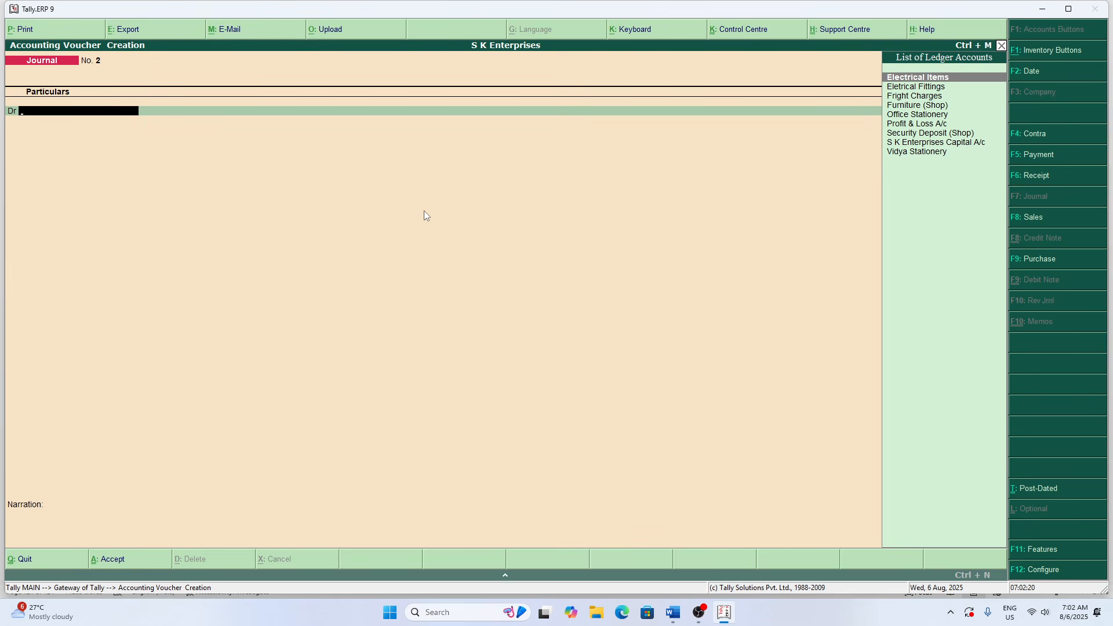
- Check the computer purchase date in the Word document and set the new journal voucher's date to 10-4-2022
key(F2)
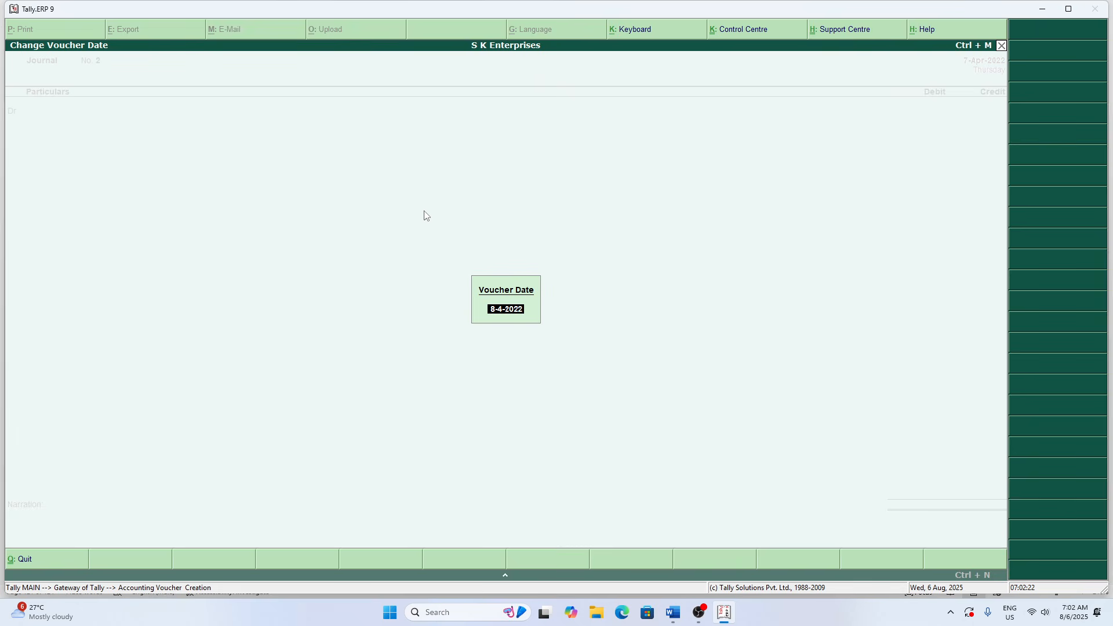
key(alt+Tab)
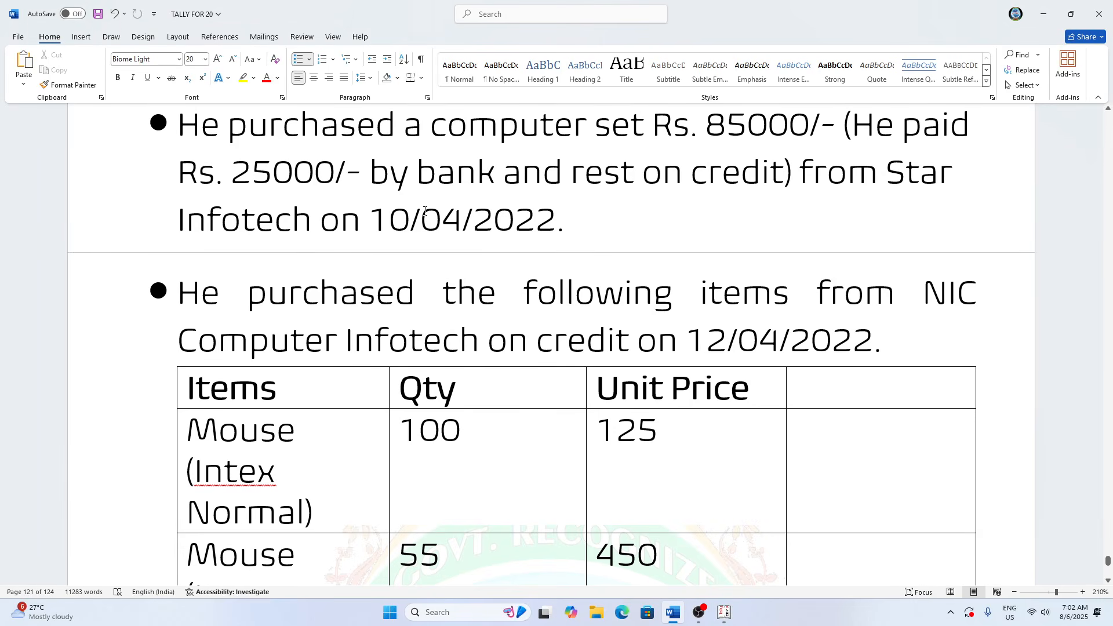
key(alt+Tab)
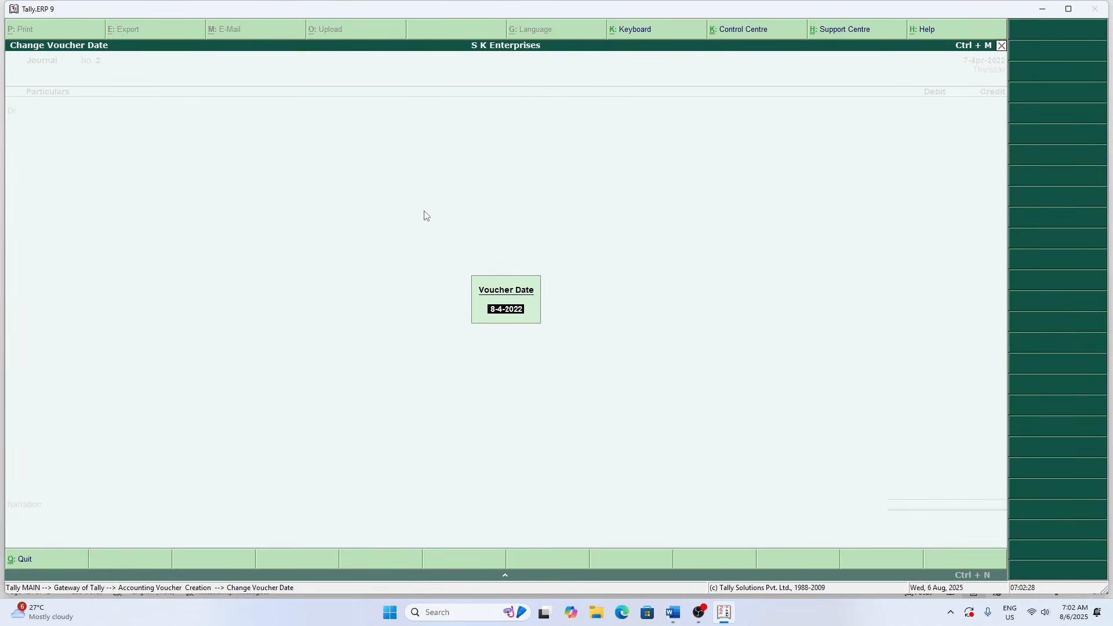
text(10)
key(Return)
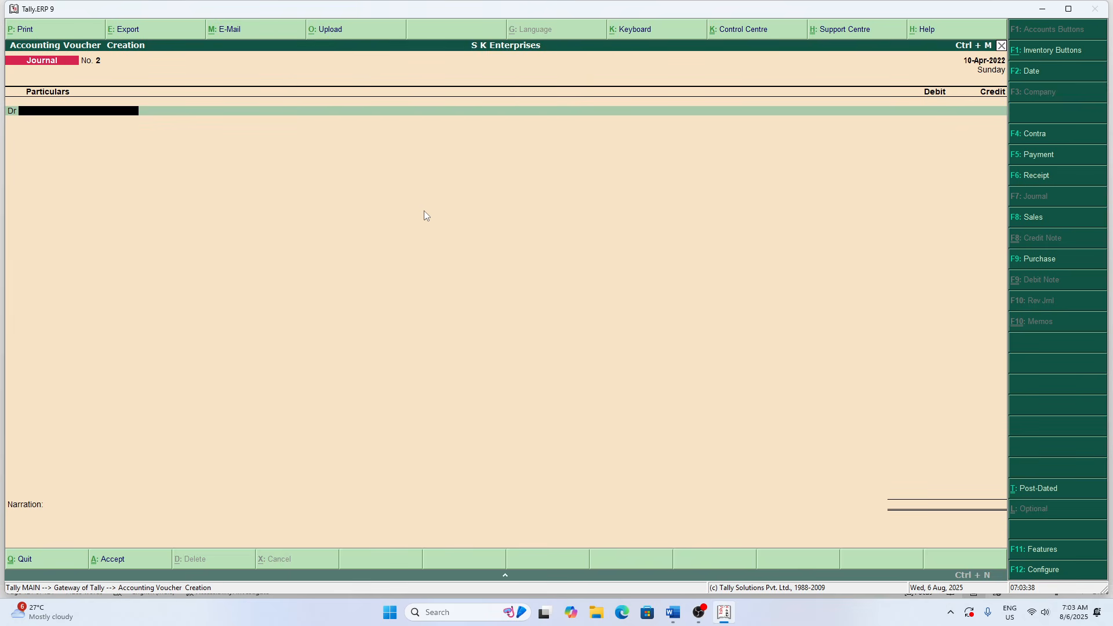
- Create a new ledger named Star Infotech under Sundry Creditors with bill-by-bill balances set to No
key(alt+c)
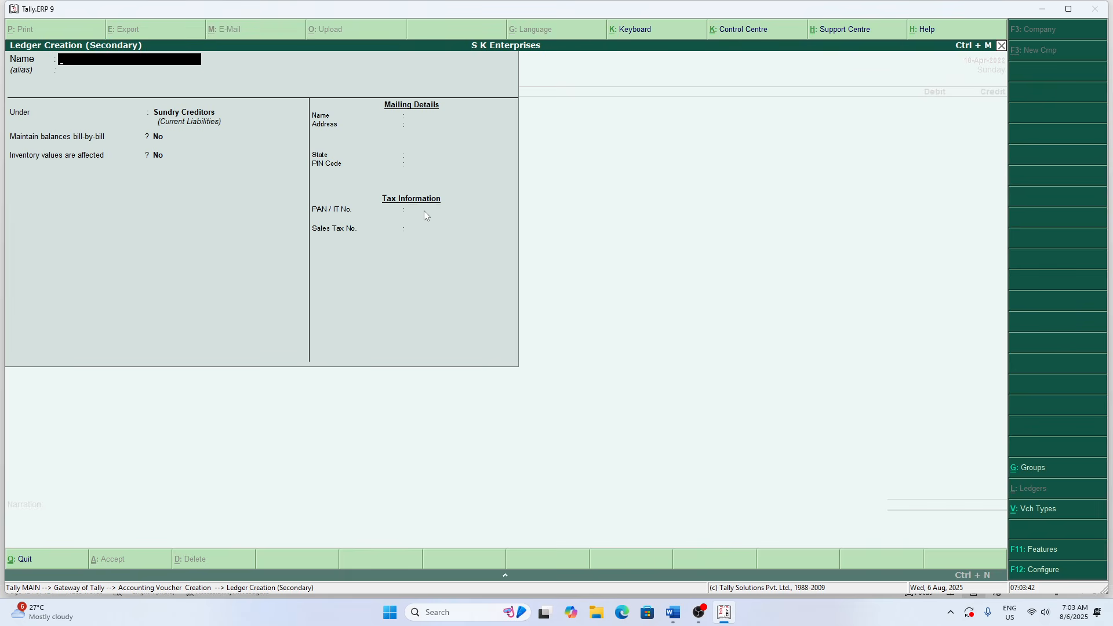
key(alt+Tab)
key(alt+Tab)
text(Star Infotech)
key(Return)
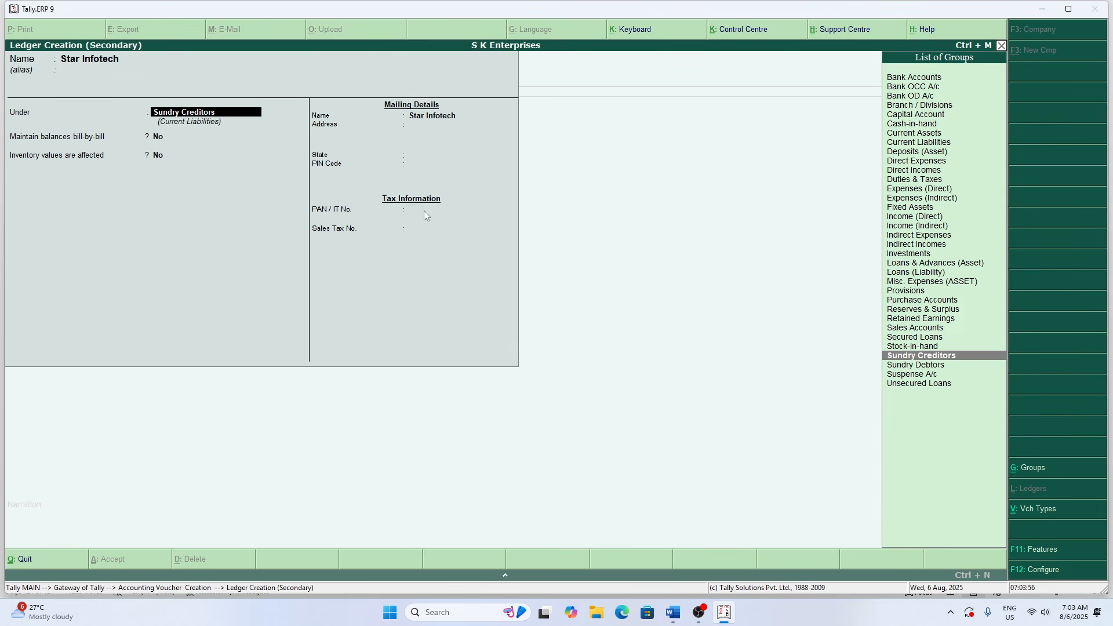
key(Return)
key(Return)
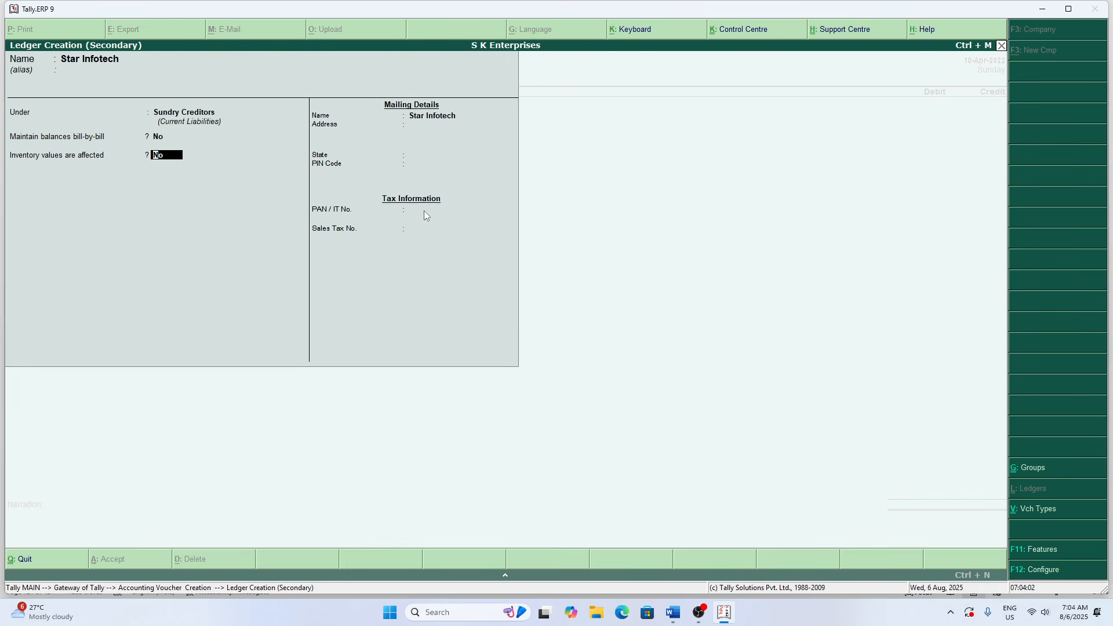
- Keep inventory values at No and the state at Not Applicable for Star Infotech, leave address and tax details blank, and accept the ledger
key(Return)
key(Return)
key(Return)
key(Return)
key(Return)
key(Return)
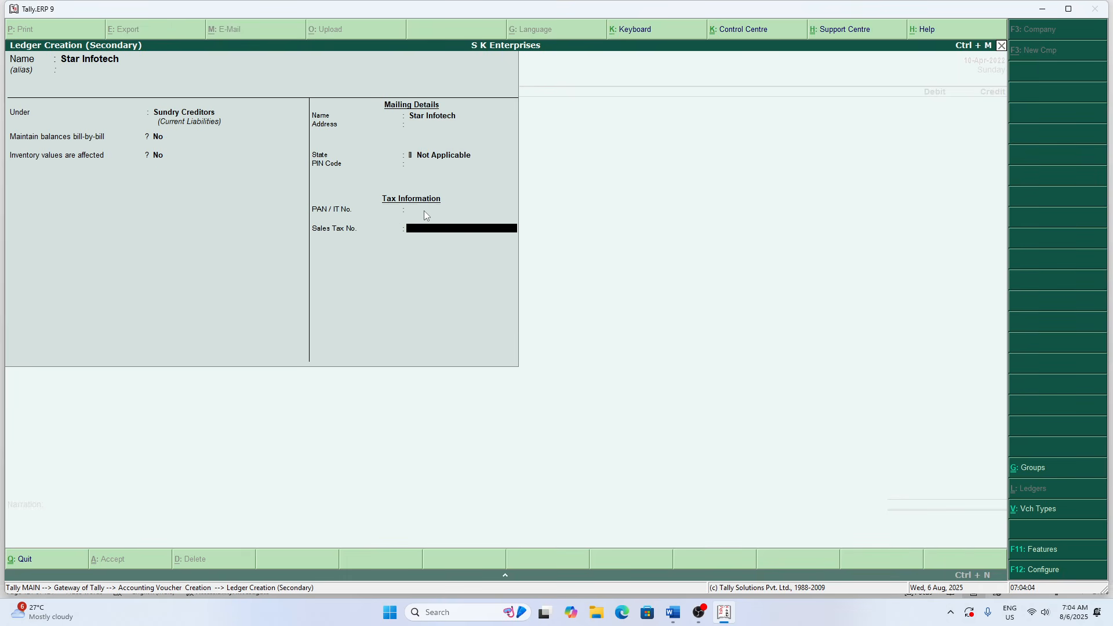
key(Return)
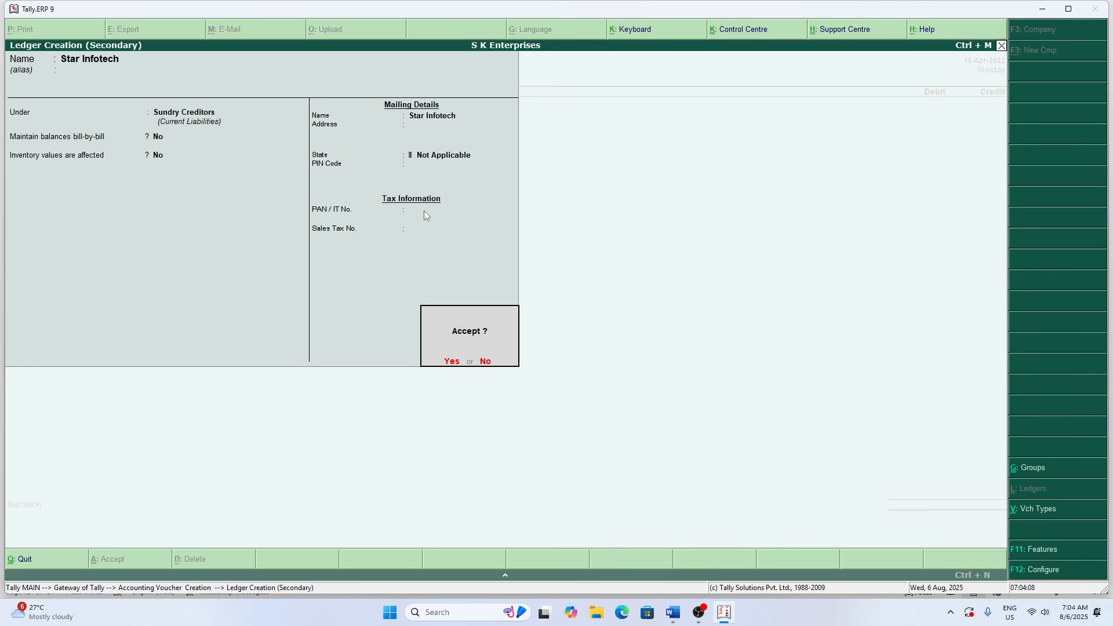
key(Return)
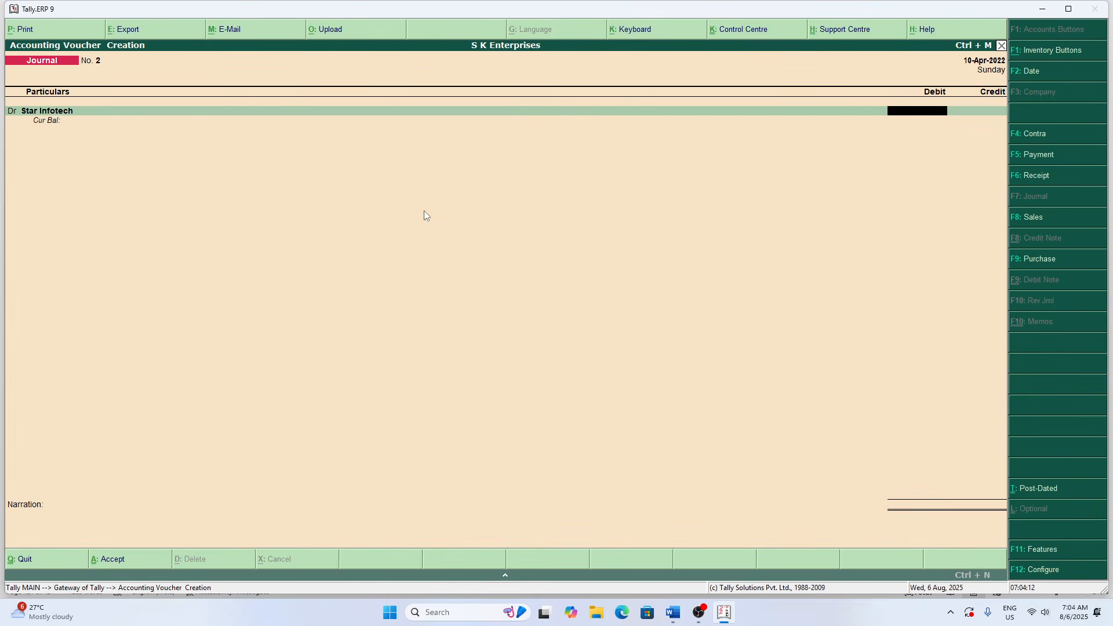
- Replace Star Infotech on the debit line with a new ledger named Computer Set, placed under Fixed Assets with inventory values set to No
text(6)
key(BackSpace)
key(BackSpace)
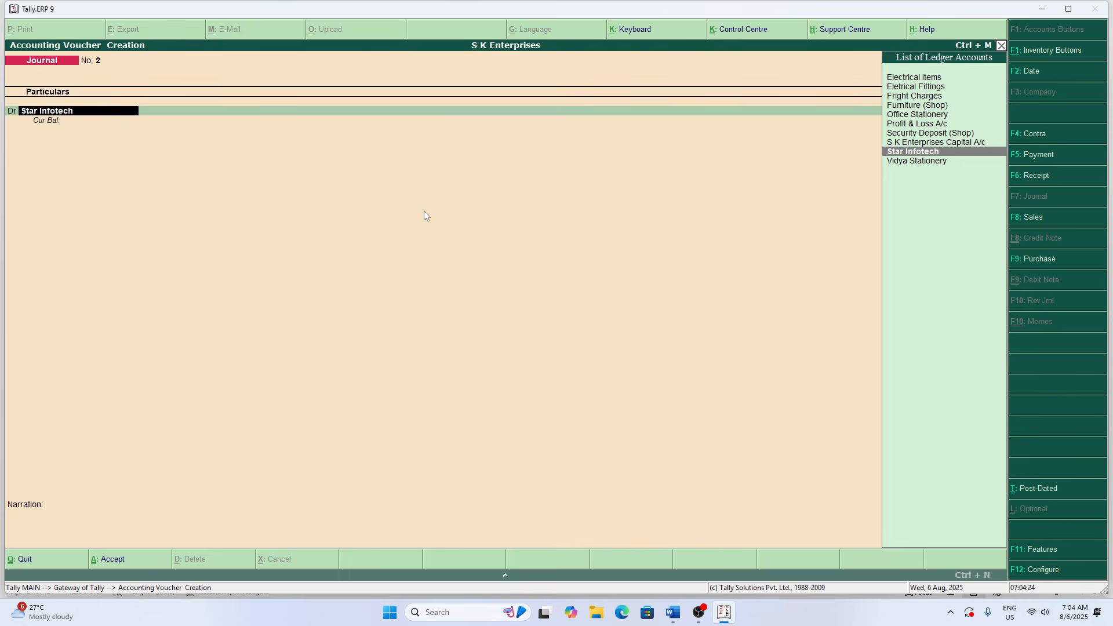
key(alt+c)
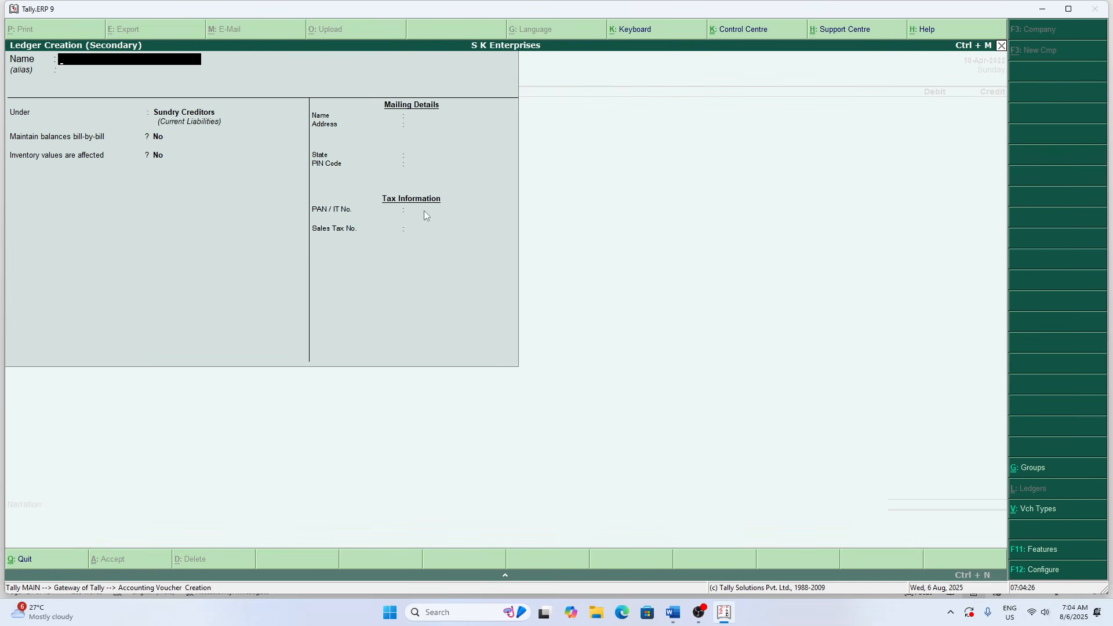
text(Computer Set)
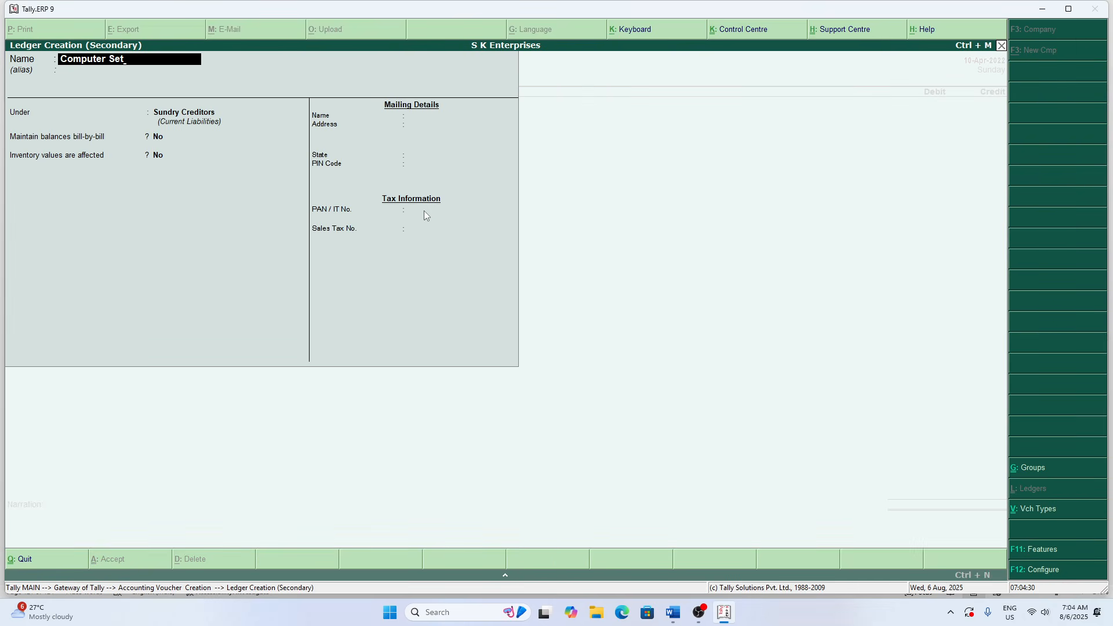
key(Return)
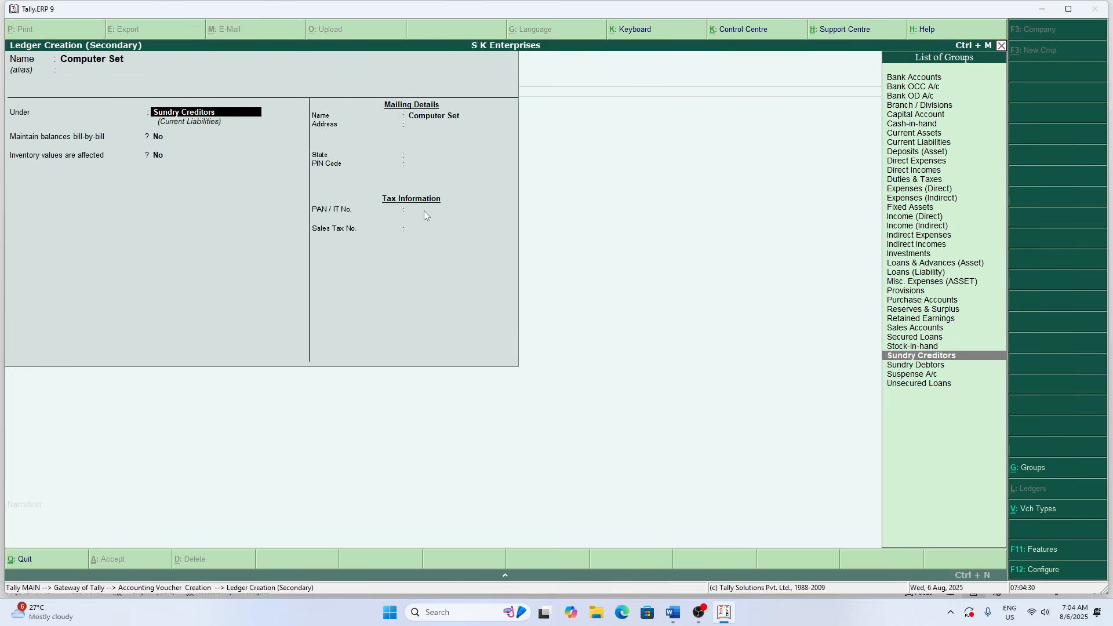
text(Fi)
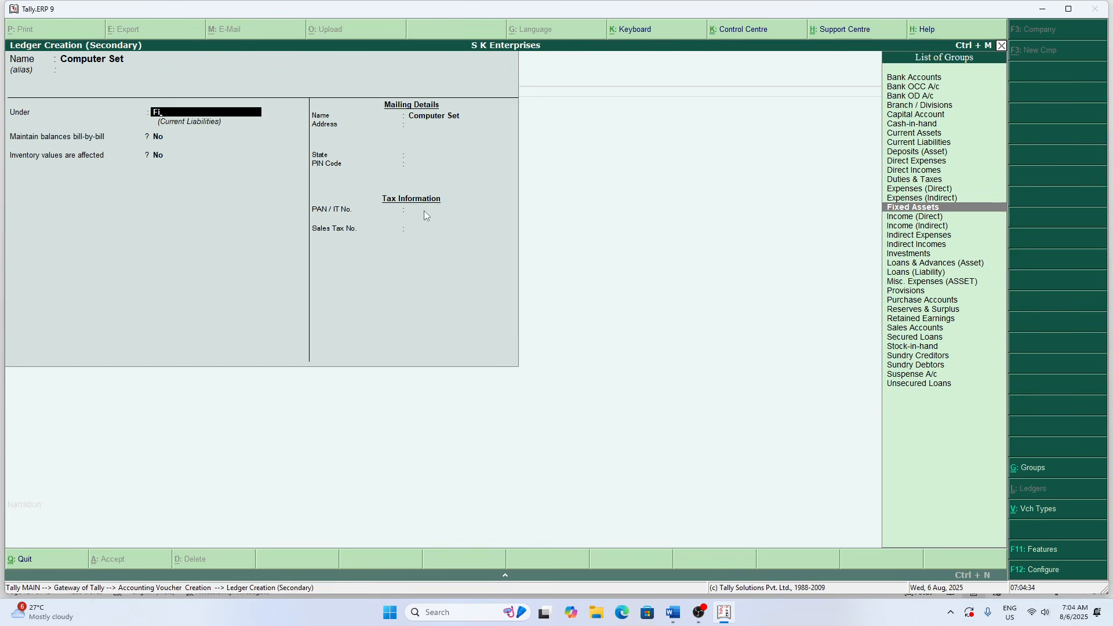
key(Return)
key(Return)
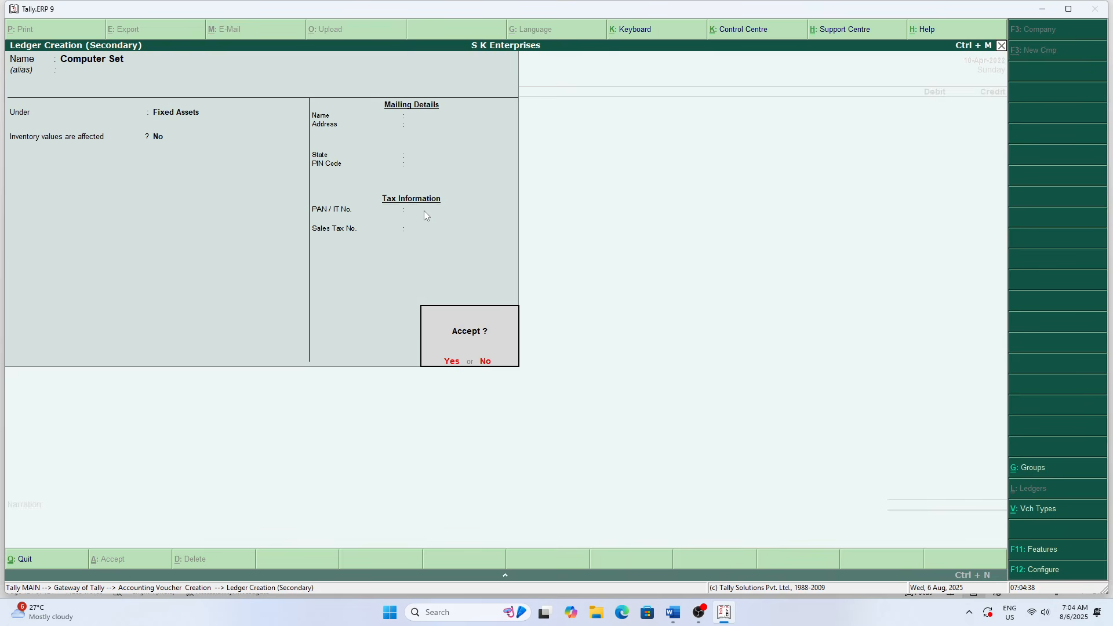
key(Return)
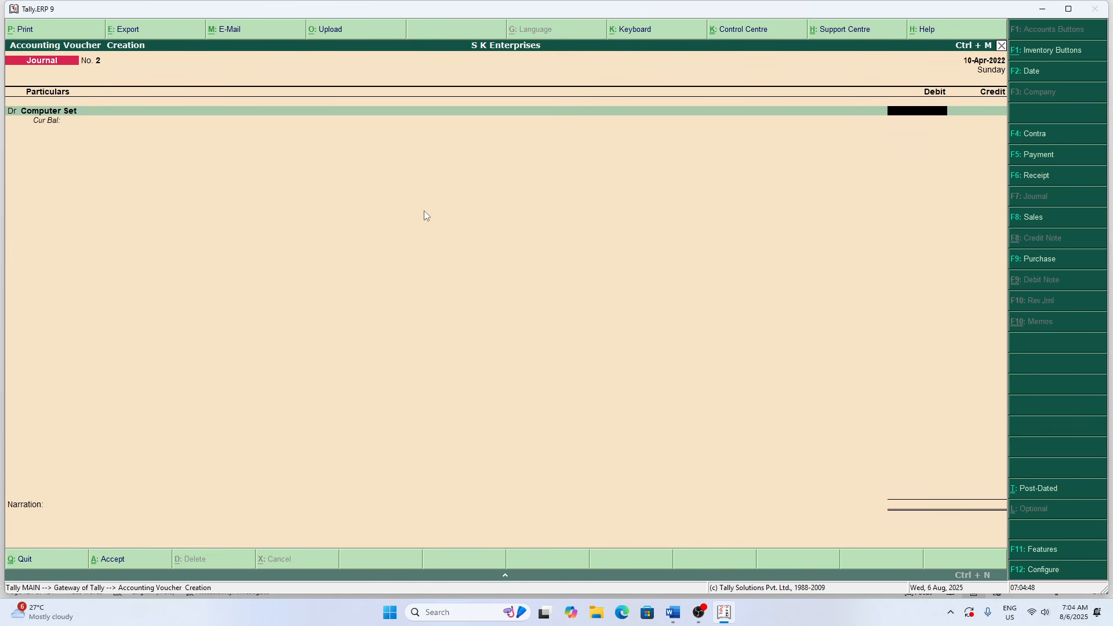
- Debit Computer Set with 85,000 and credit Star Infotech with the full 85,000 in the journal voucher
text(85000)
key(Return)
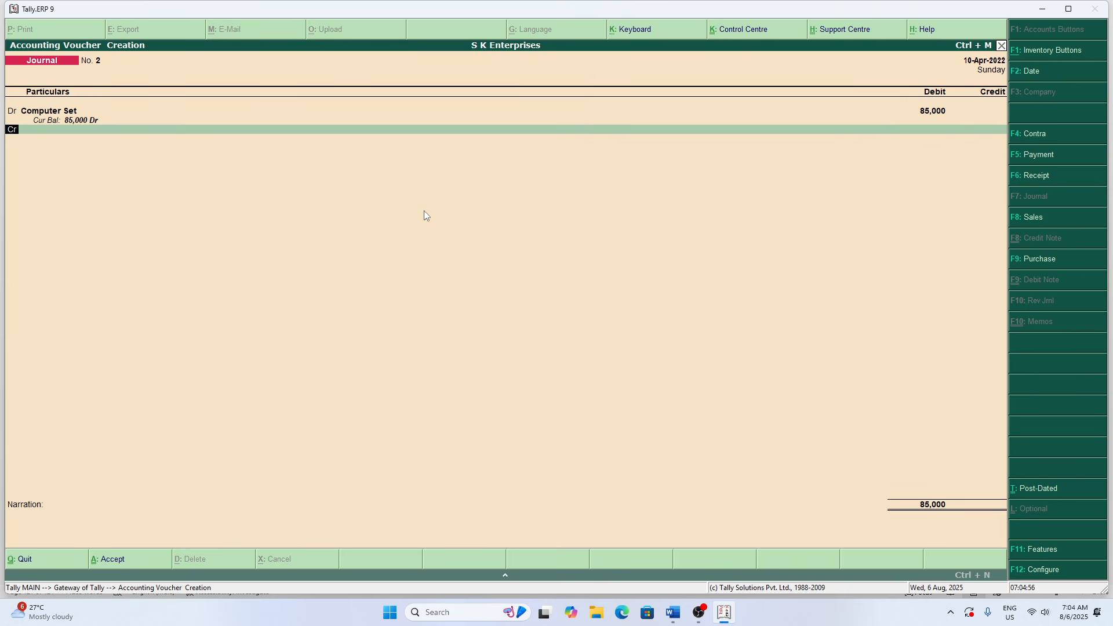
key(Return)
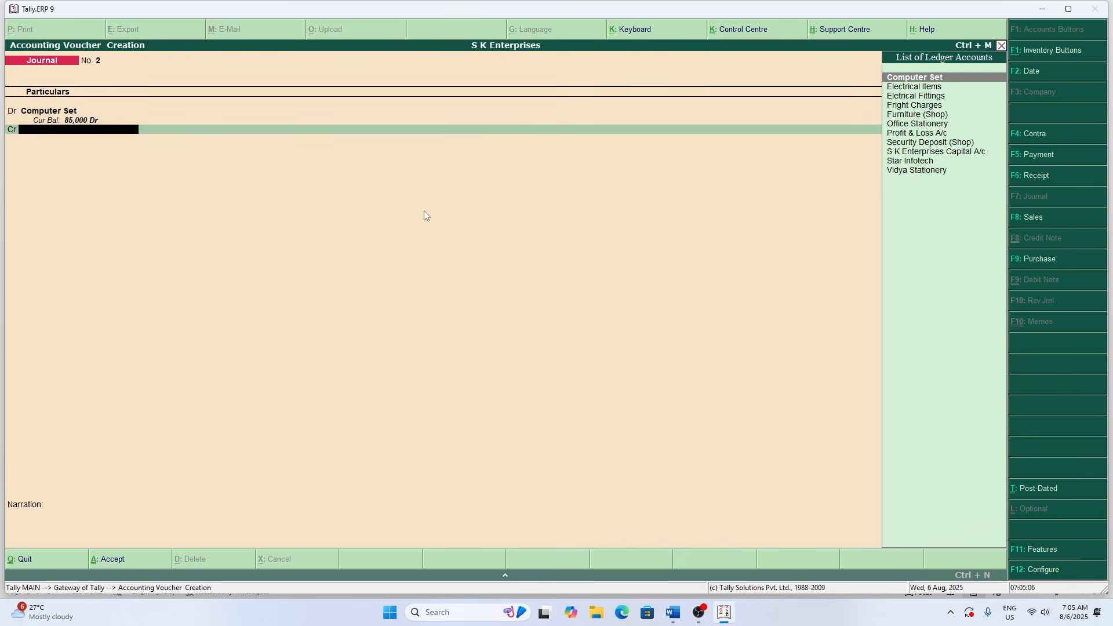
key(Down)
key(Down)
key(Down)
key(Down)
key(Down)
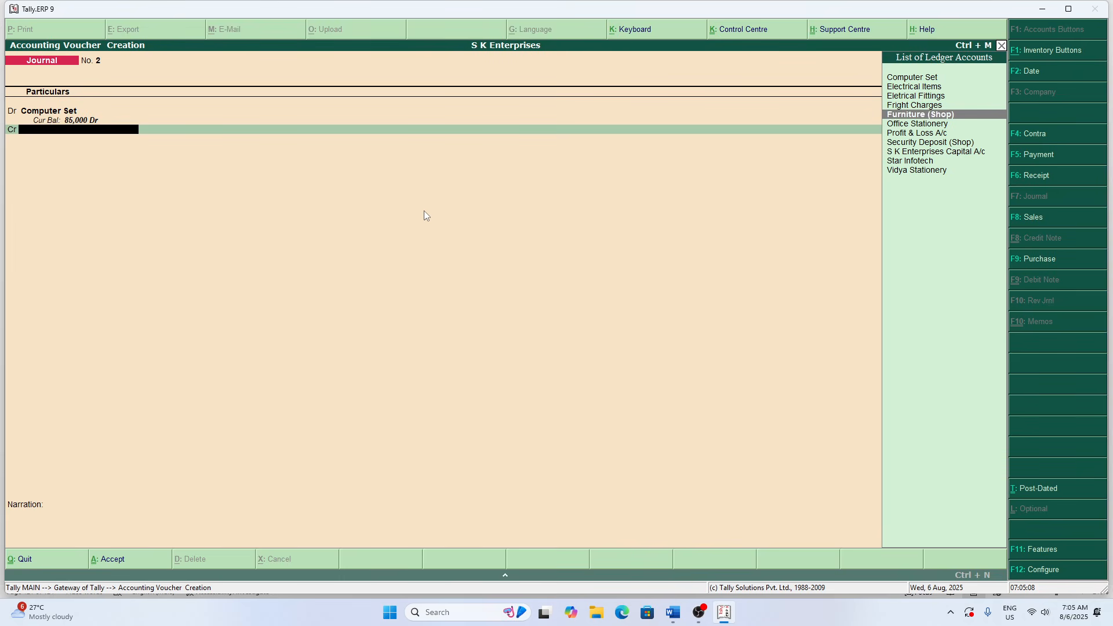
key(Down)
key(Down)
key(Down)
key(Down)
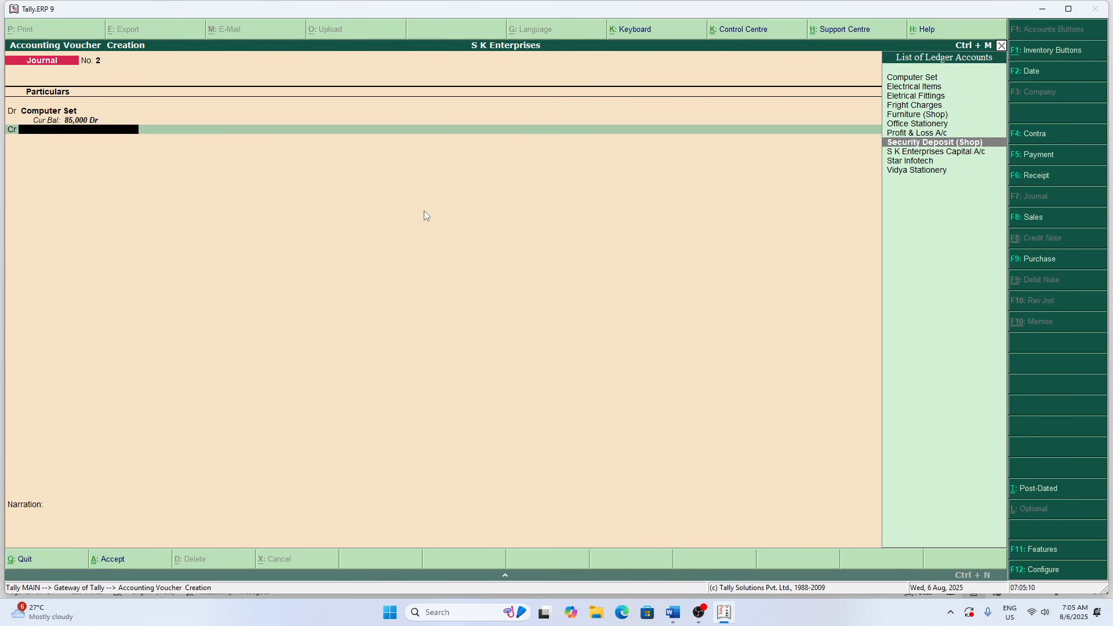
key(Return)
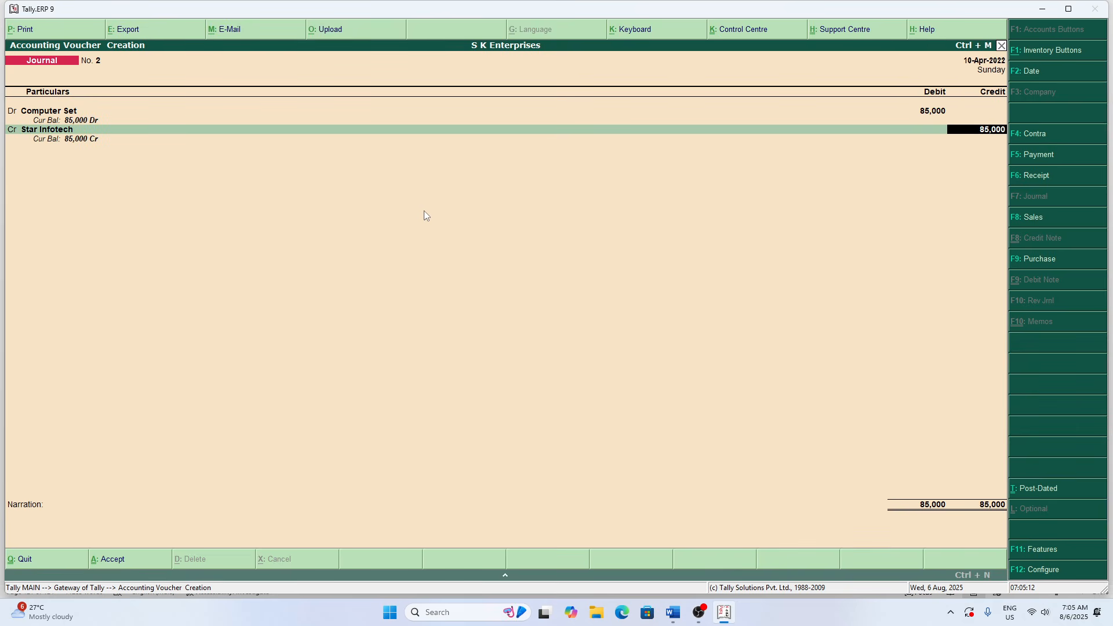
key(Return)
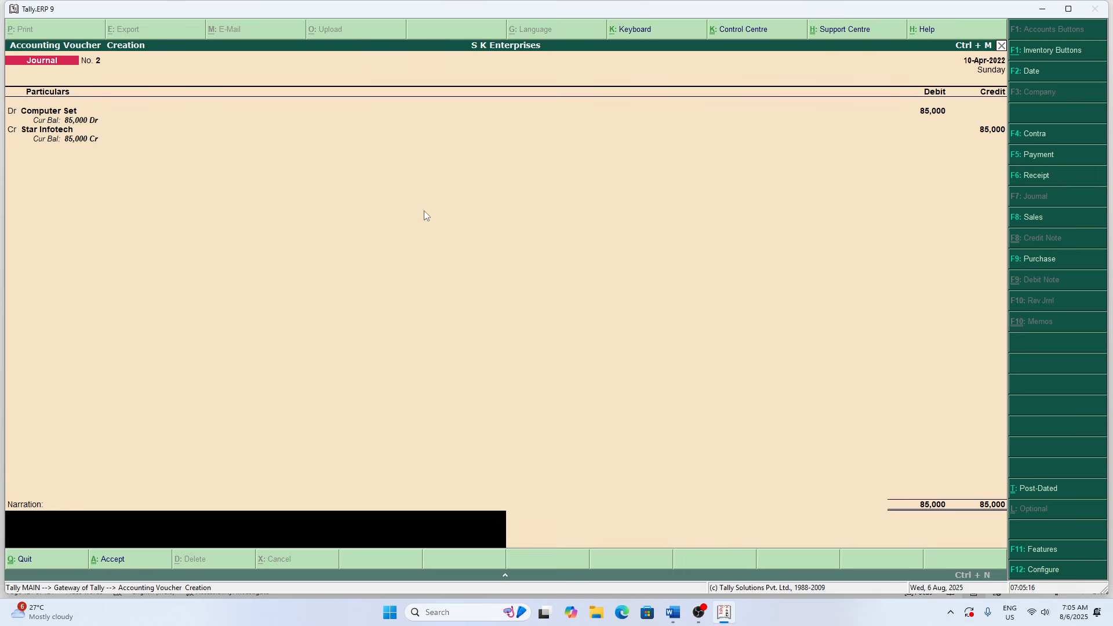
- Enter the narration "Being a comptuer set purchased on credit" and save the journal voucher
text(Being a comptuer set purchased on credit)
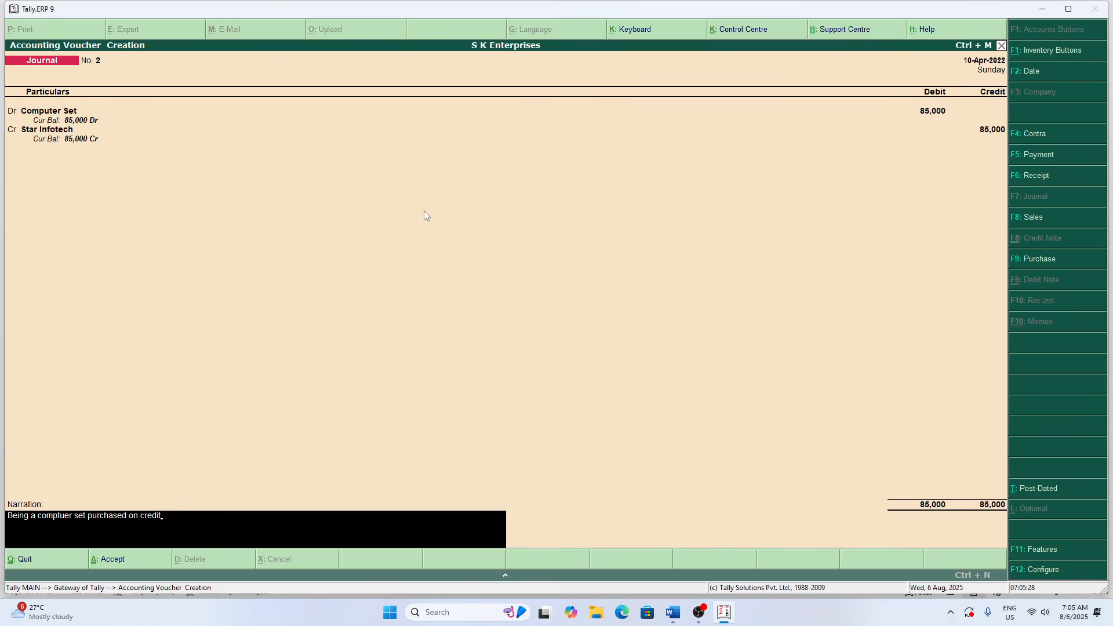
key(Return)
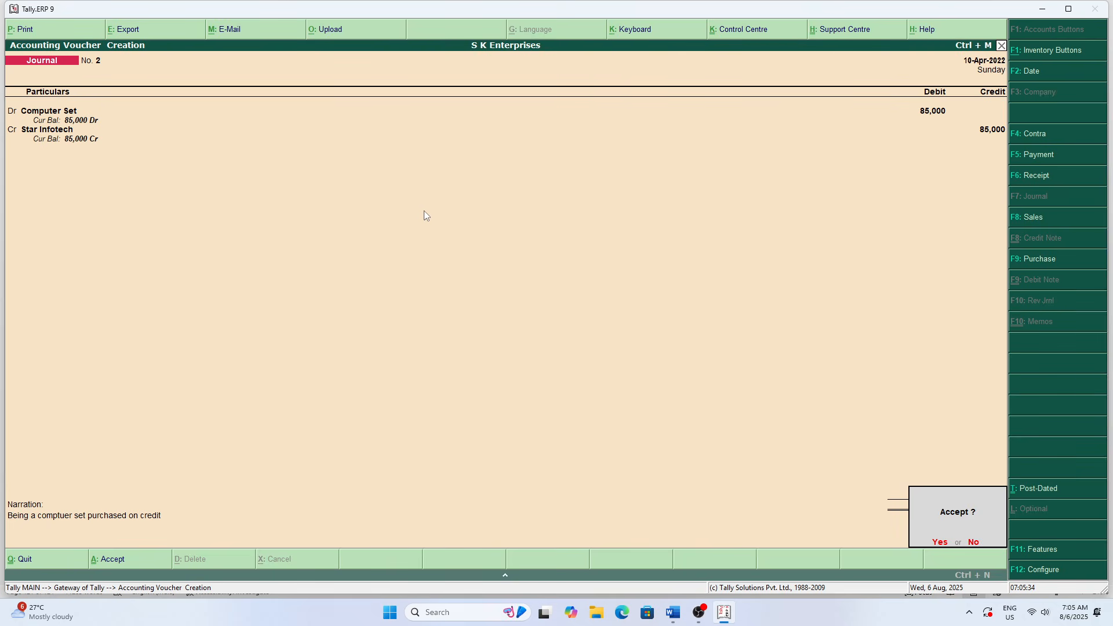
key(Return)
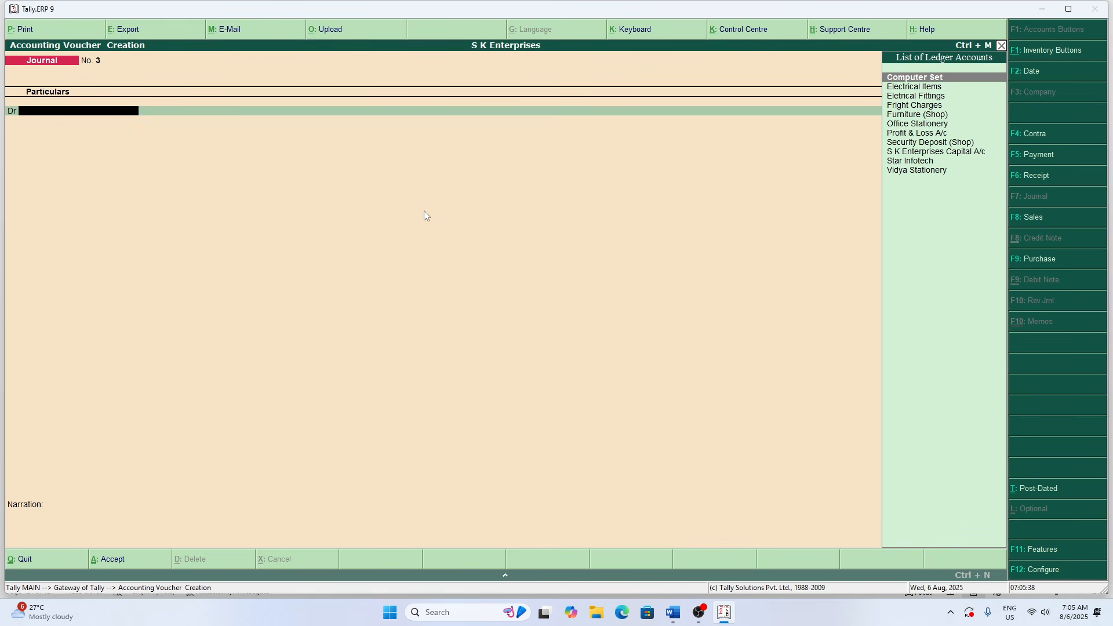
- Reopen the saved computer set journal voucher and set its voucher date to the 10th
key(Page_Up)
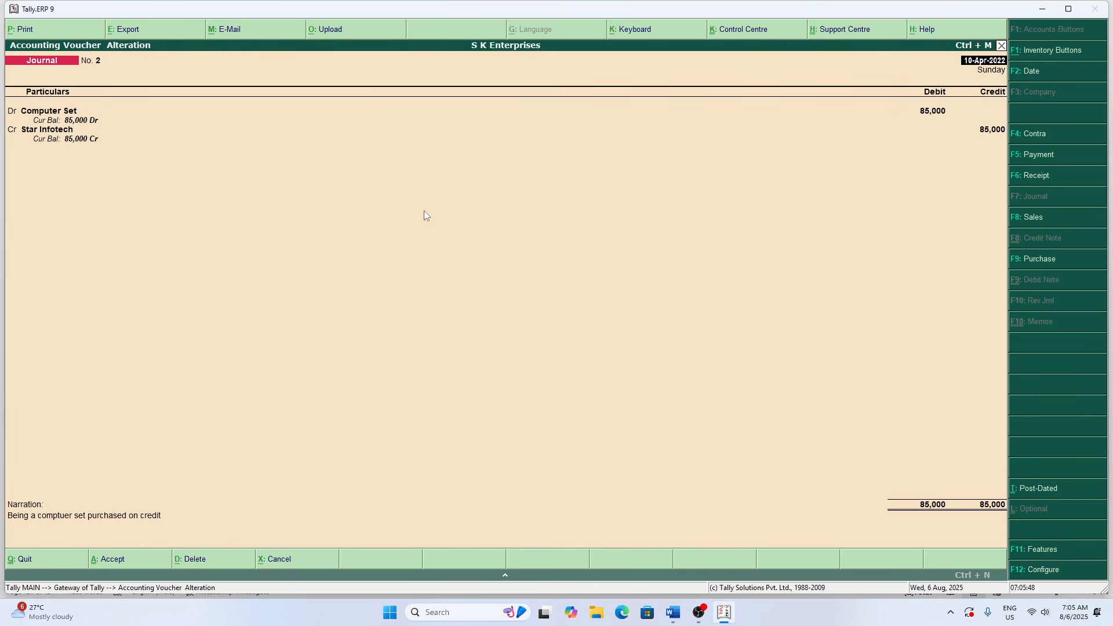
key(F2)
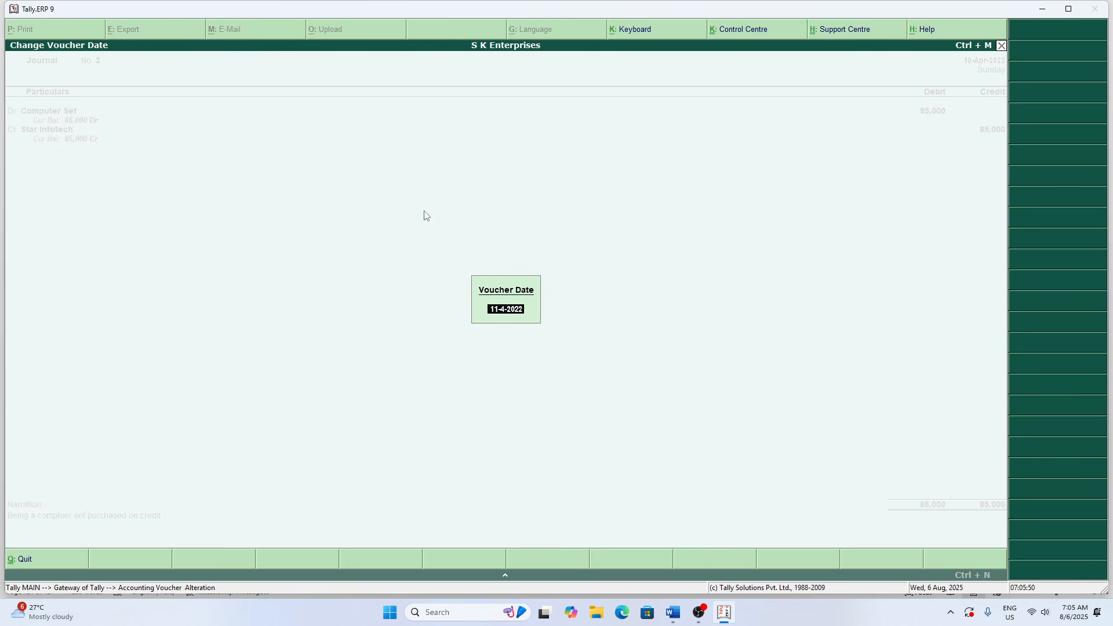
text(10)
key(Return)
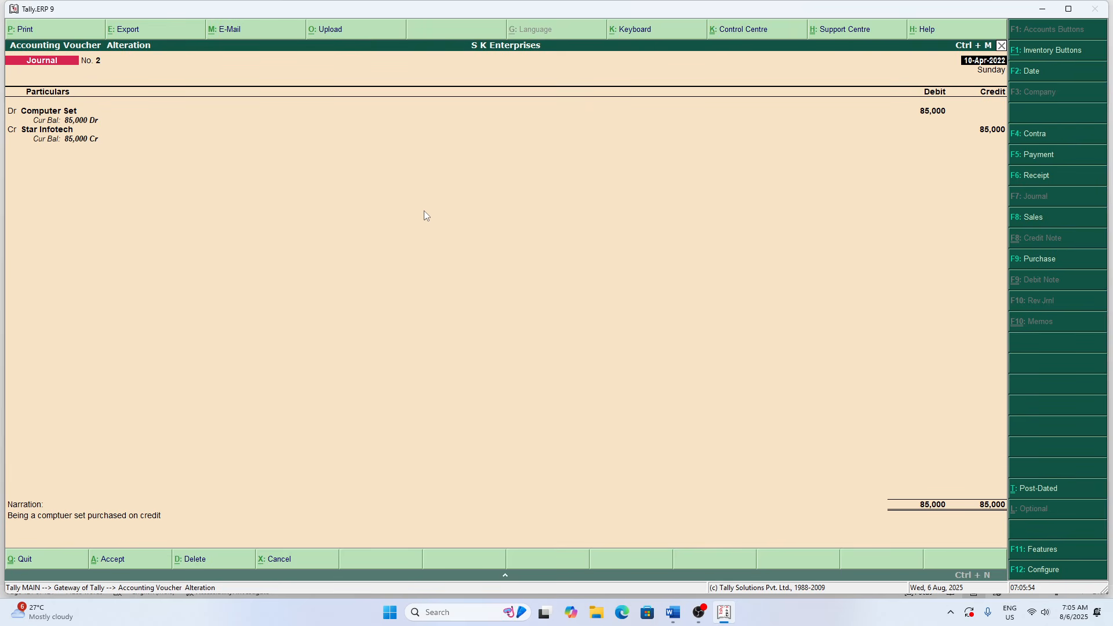
- Switch to the Payment voucher type and quit altering the saved voucher to reach a blank payment voucher
key(F5)
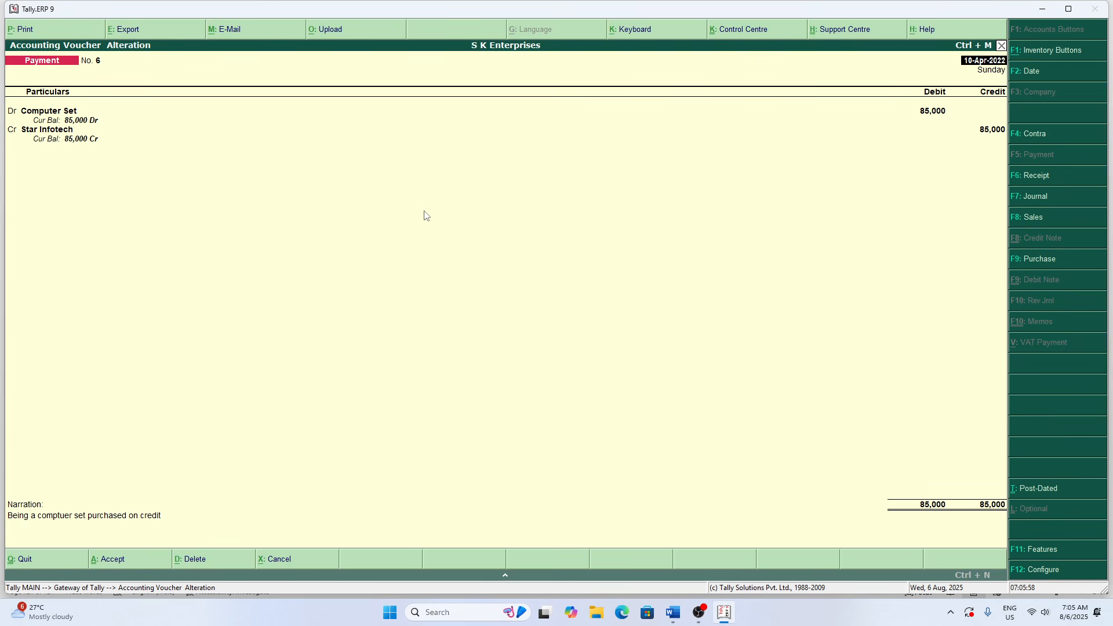
key(Escape)
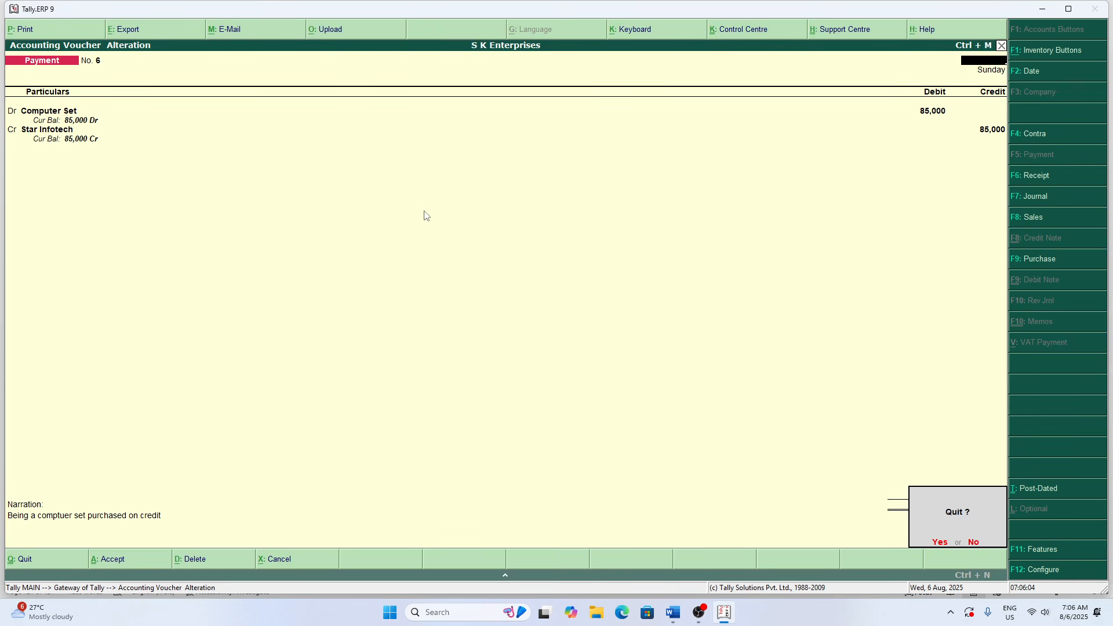
key(y)
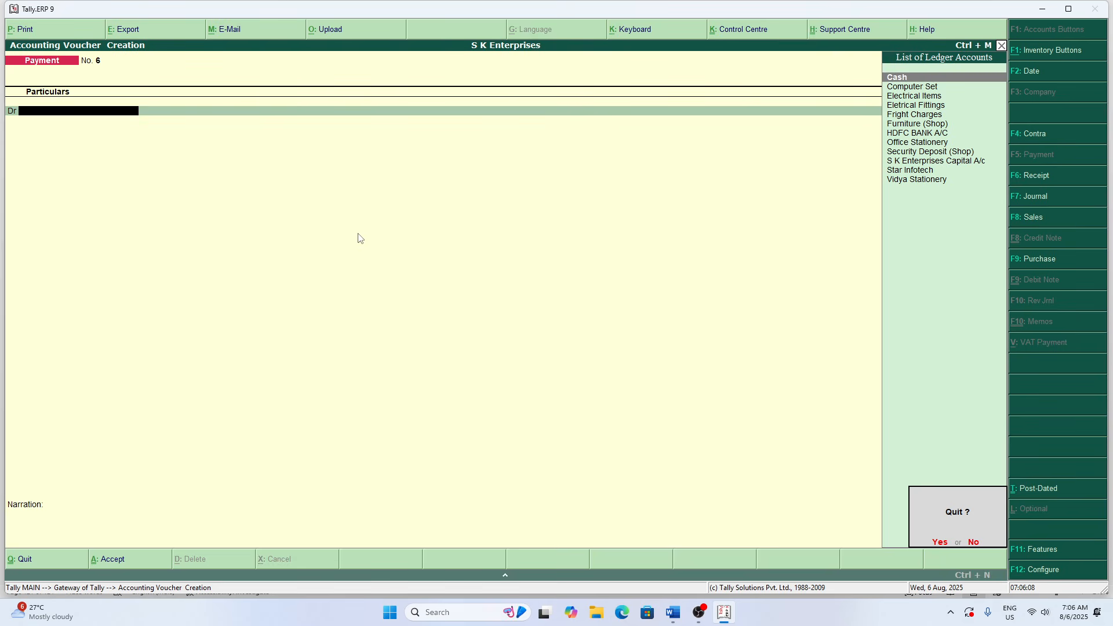
key(n)
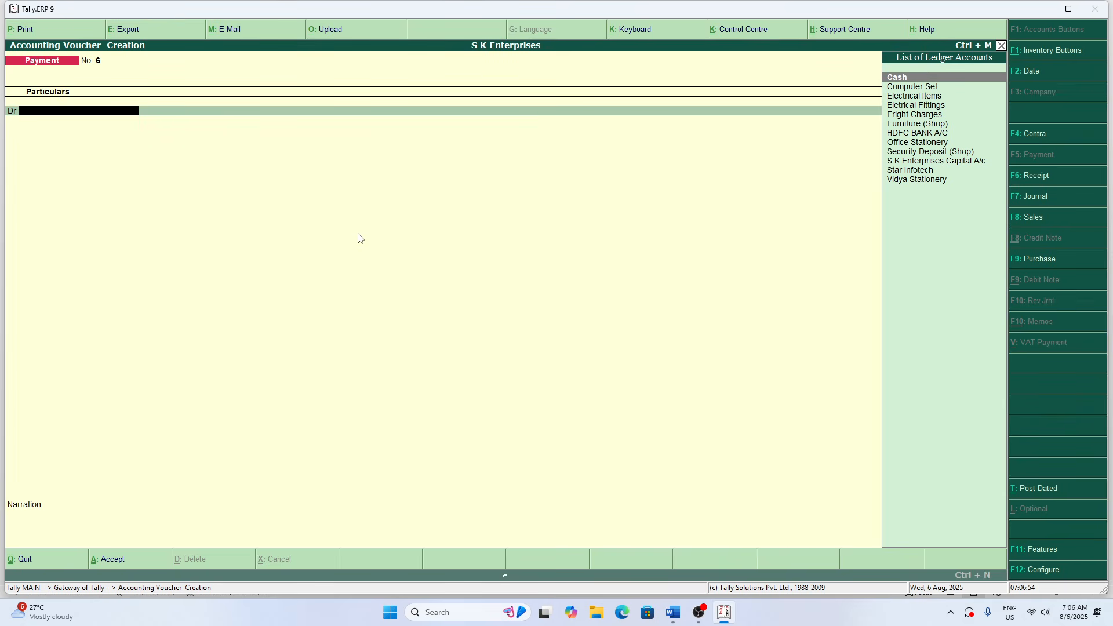
- Debit Star Infotech with 25,000 in the new payment voucher
key(Down)
key(Down)
key(Down)
key(Down)
key(Down)
key(Down)
key(Down)
key(Down)
key(Down)
key(Down)
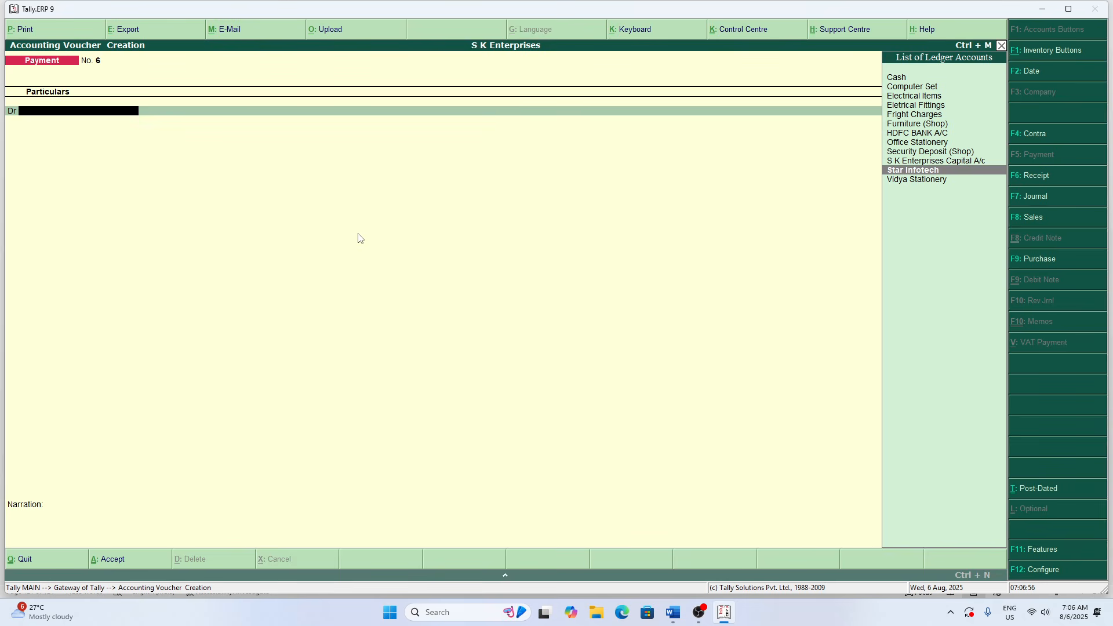
key(Return)
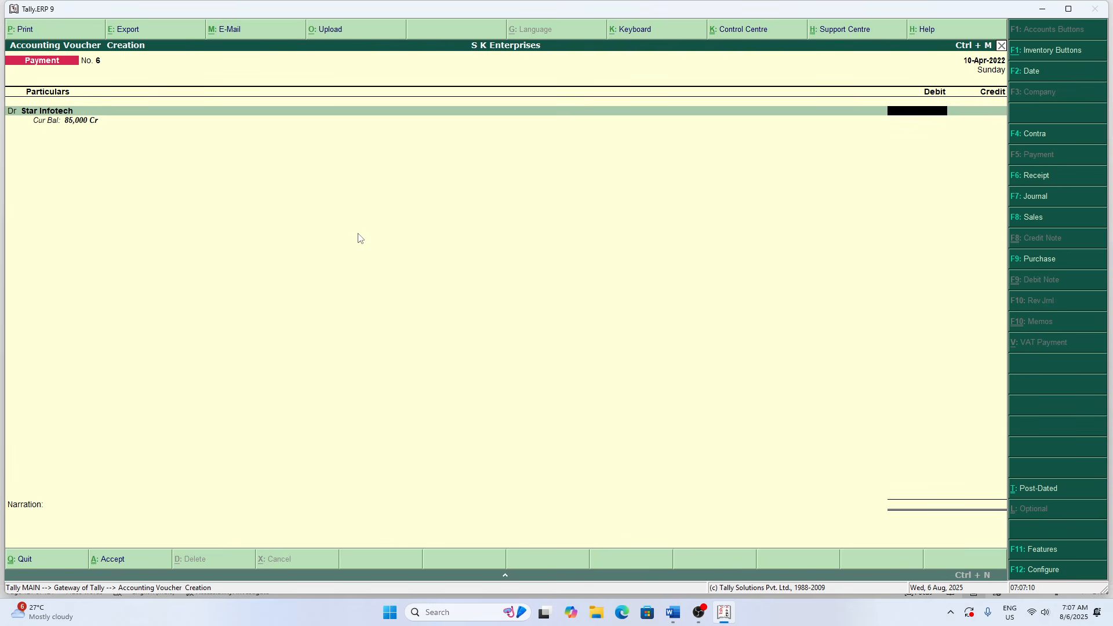
text(25,)
text(00)
text(0)
key(Return)
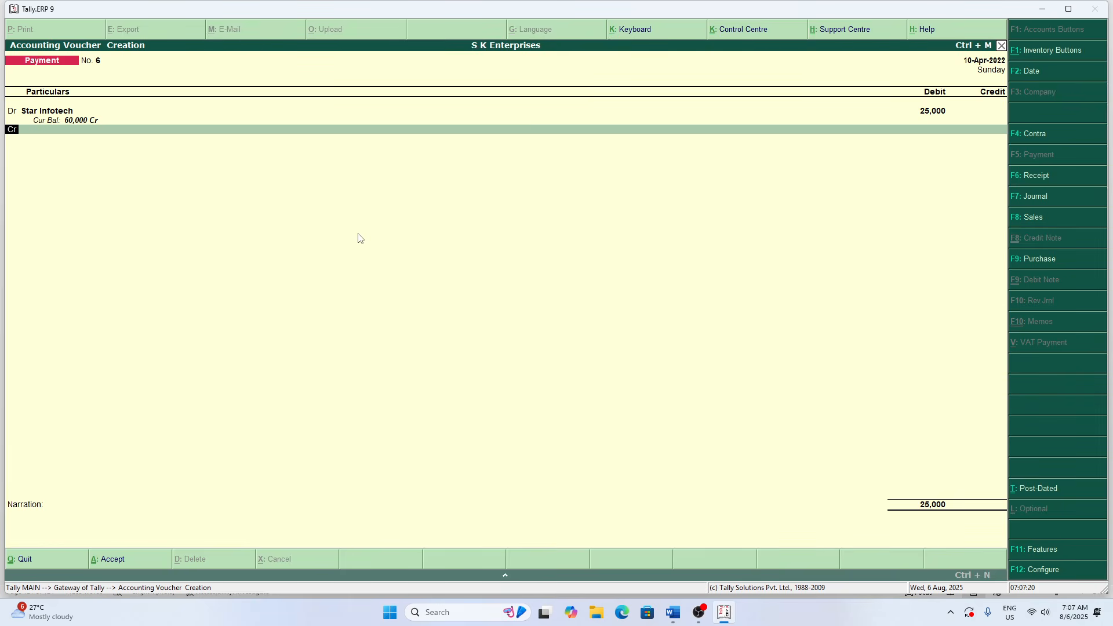
- Check the payment mode in the Word document and credit HDFC BANK A/C with 25,000 in the payment voucher
key(Return)
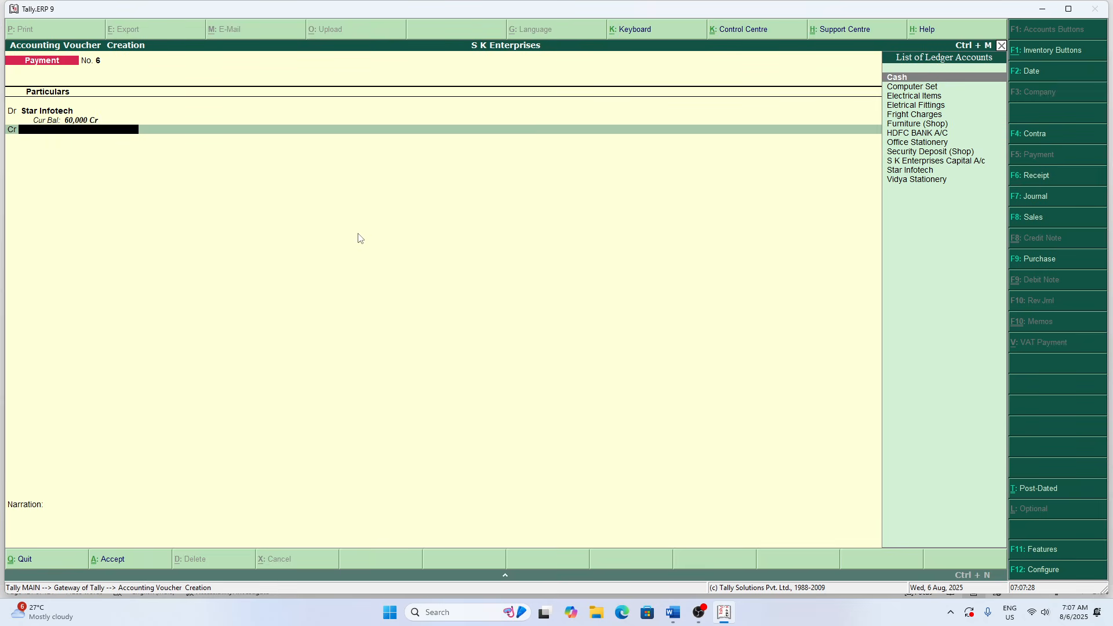
key(alt+Tab)
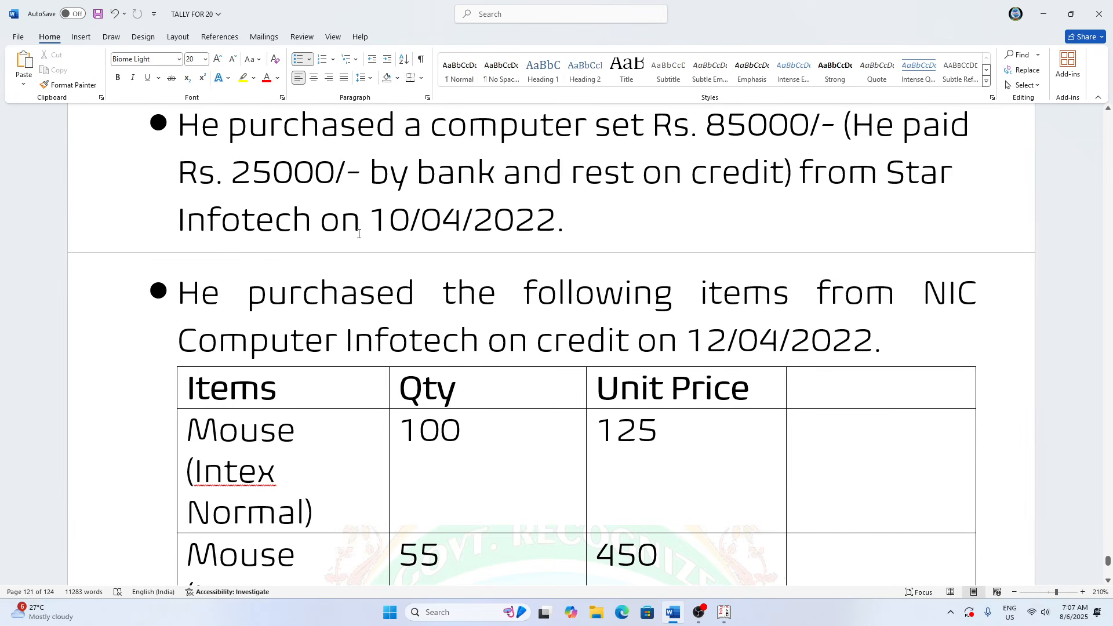
key(alt+Tab)
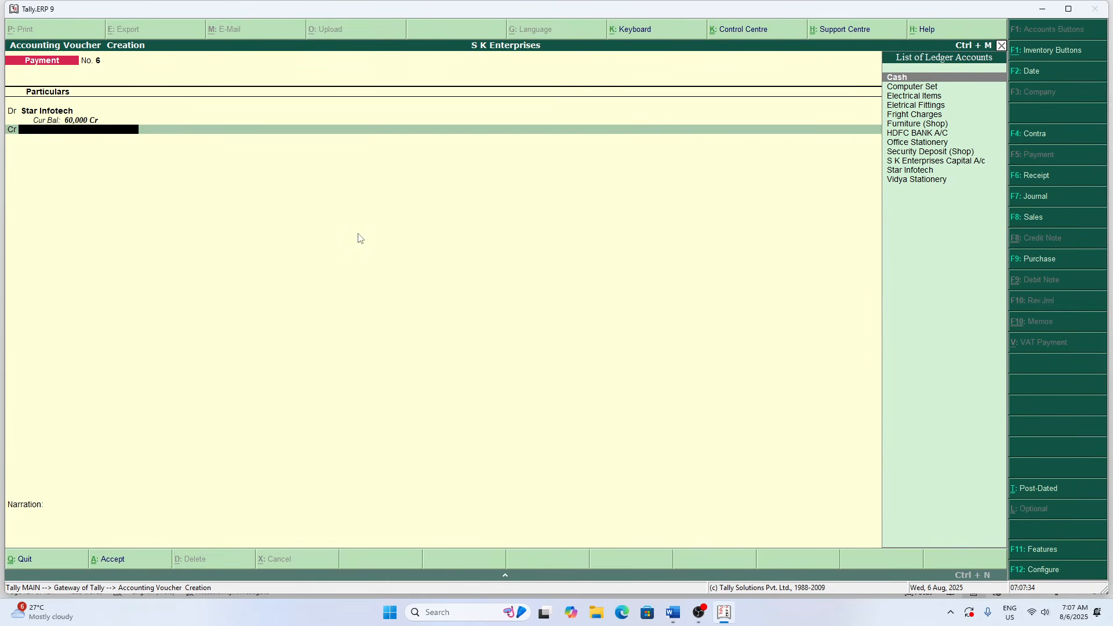
key(Down)
key(Down)
key(Down)
key(Down)
key(Down)
key(Down)
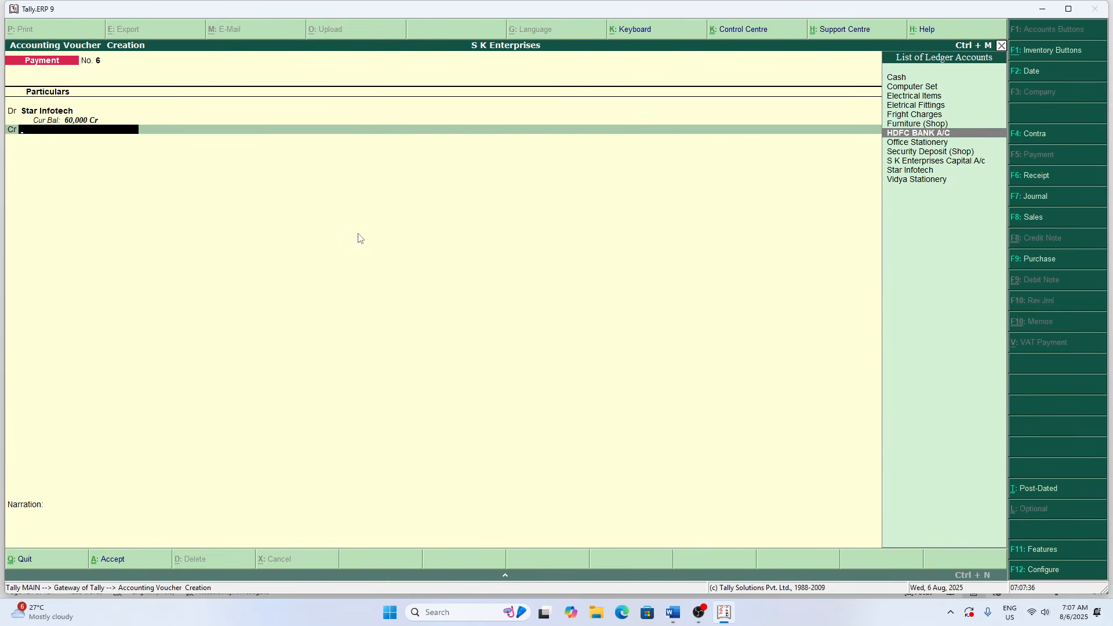
key(Return)
key(Return)
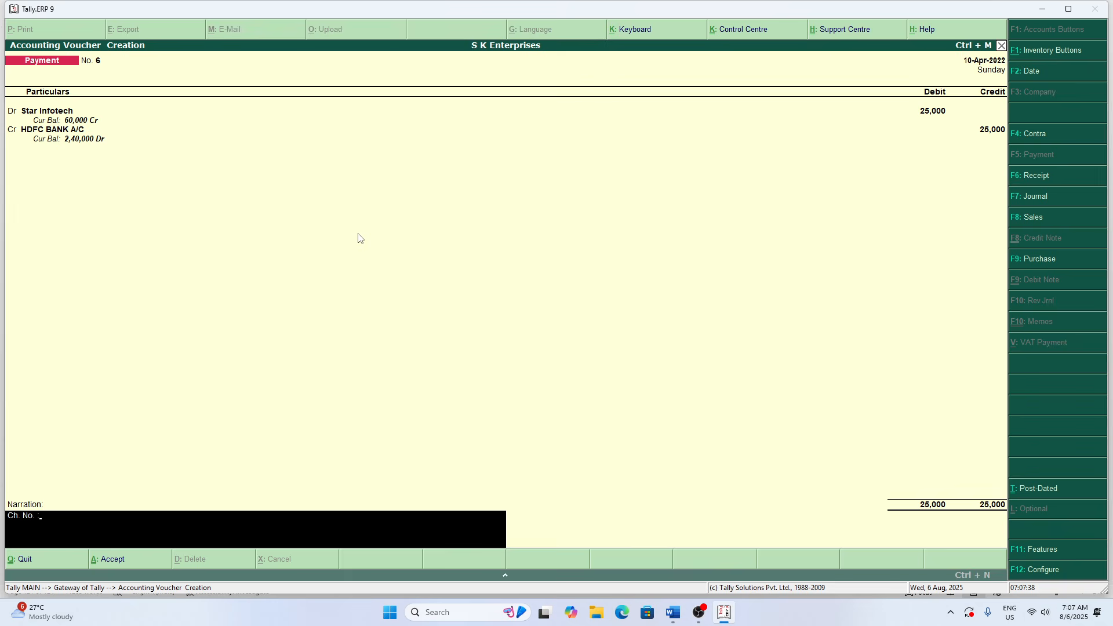
- Replace the cheque number text with the narration "Being amount paid by bank for compuer set" and save the payment voucher
key(BackSpace)
key(BackSpace)
text(Being amount paid by bank for compuer)
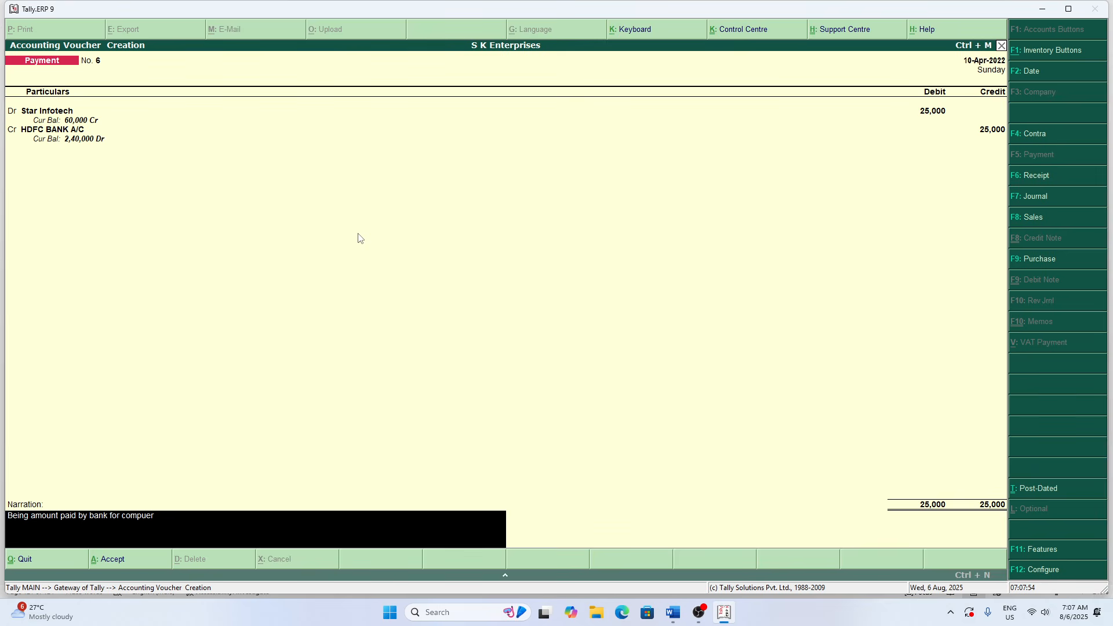
text( set)
key(Return)
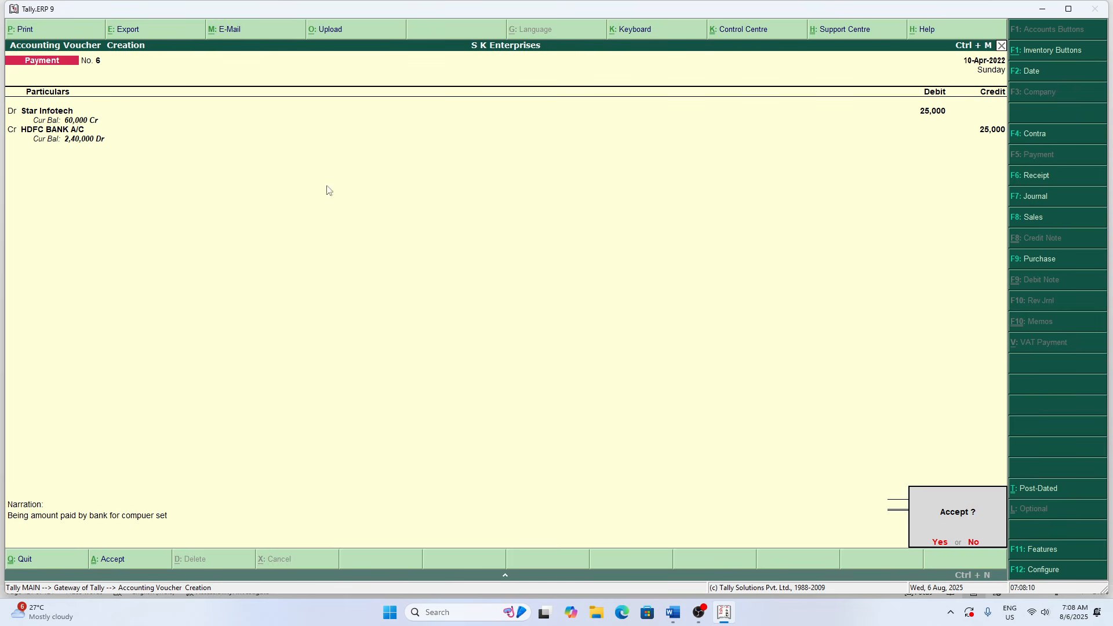
key(y)
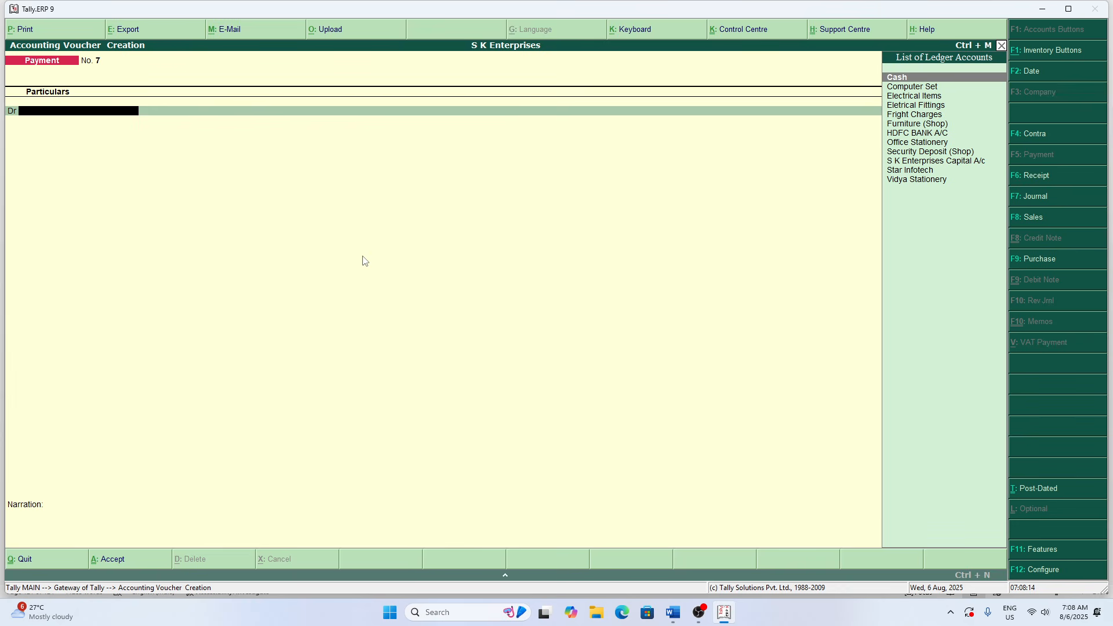
- Switch to the Word document, examine the items purchased from NIC Computer Infotech, and return to Tally.ERP 9
key(alt+Tab)
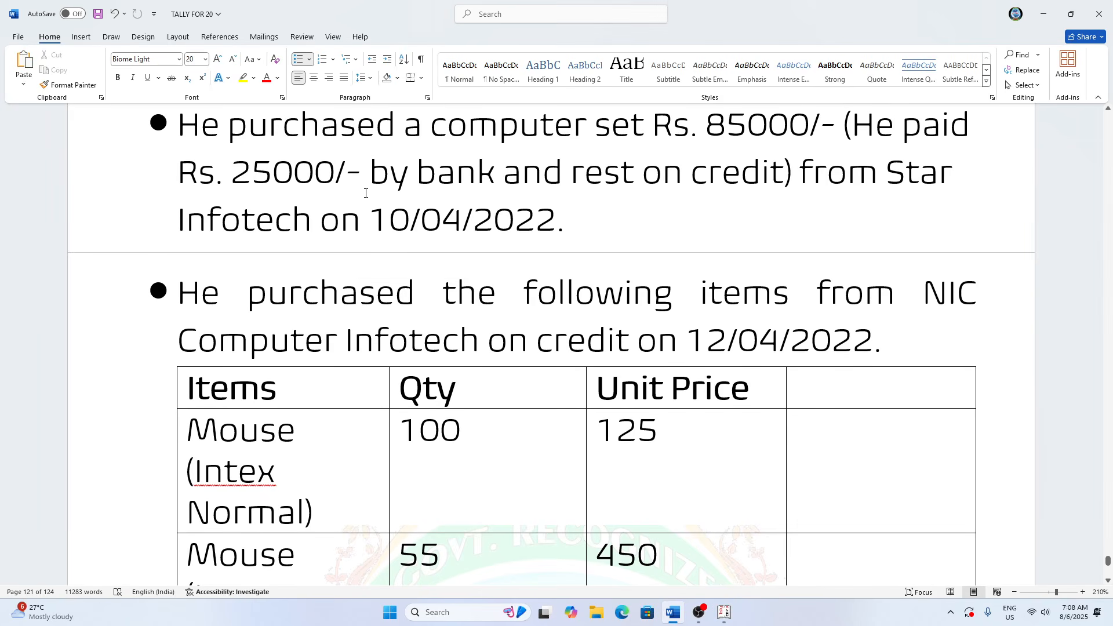
scroll(452, 223, down, 3)
scroll(452, 224, up, 1)
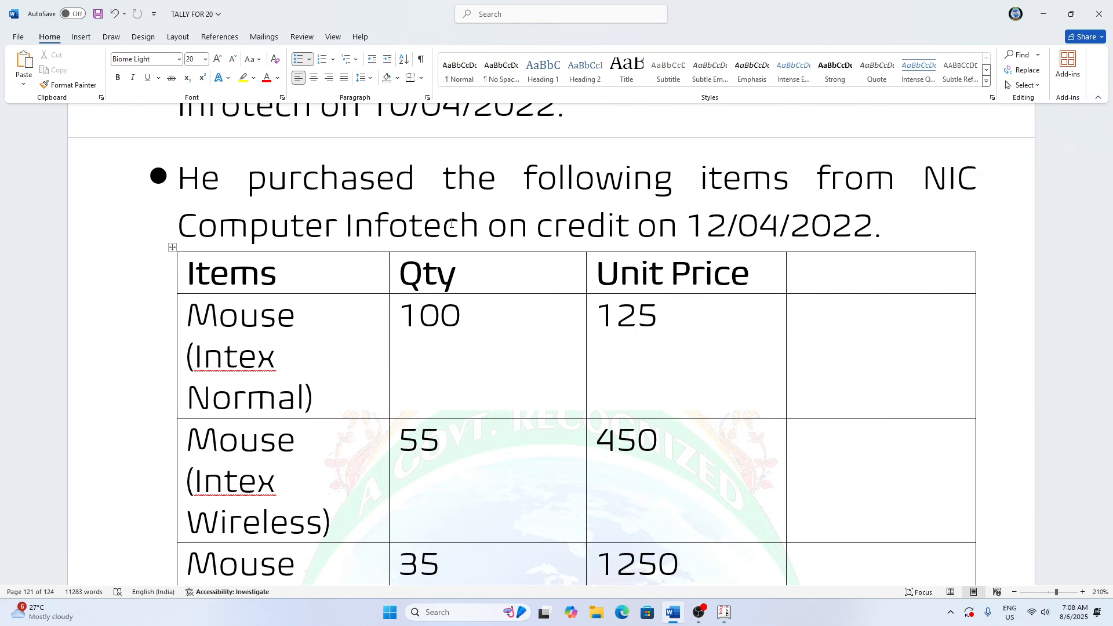
scroll(452, 226, down, 5)
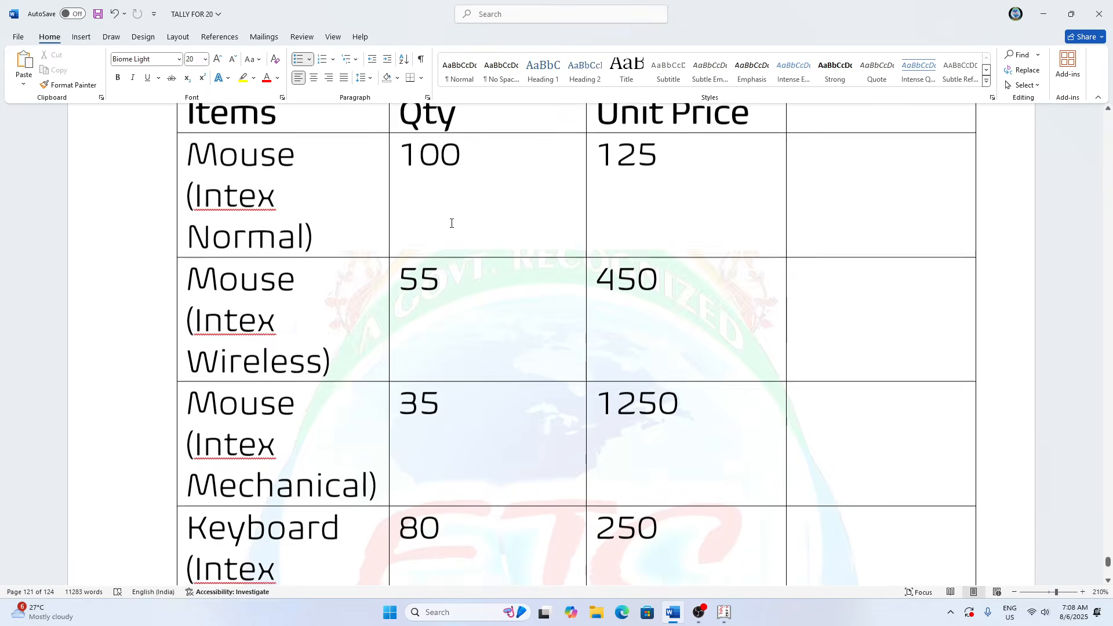
scroll(452, 230, down, 6)
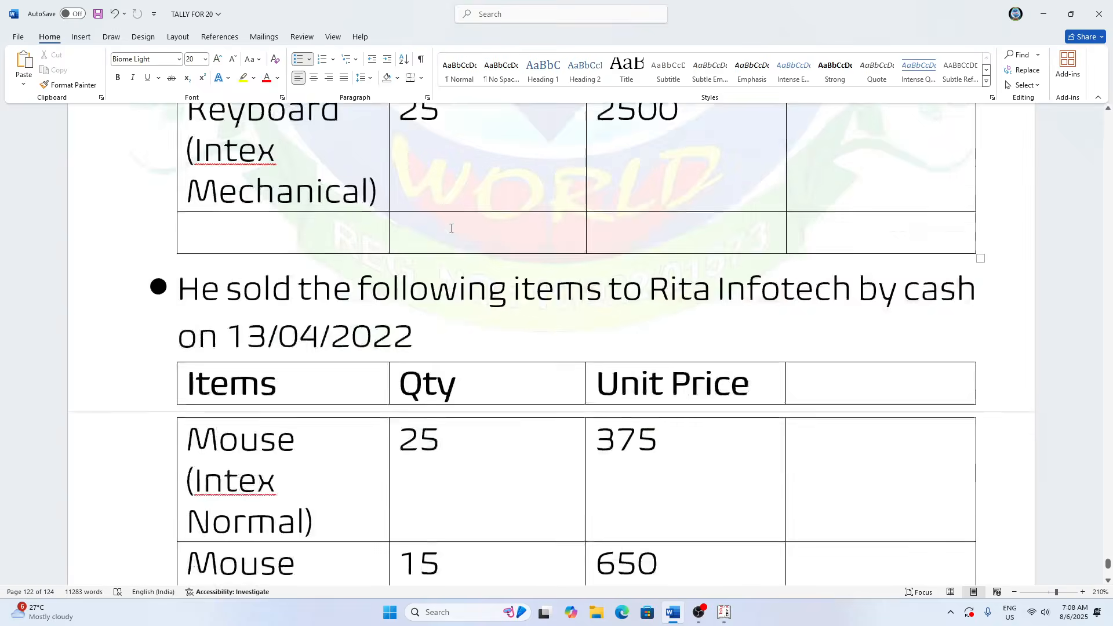
scroll(451, 228, up, 10)
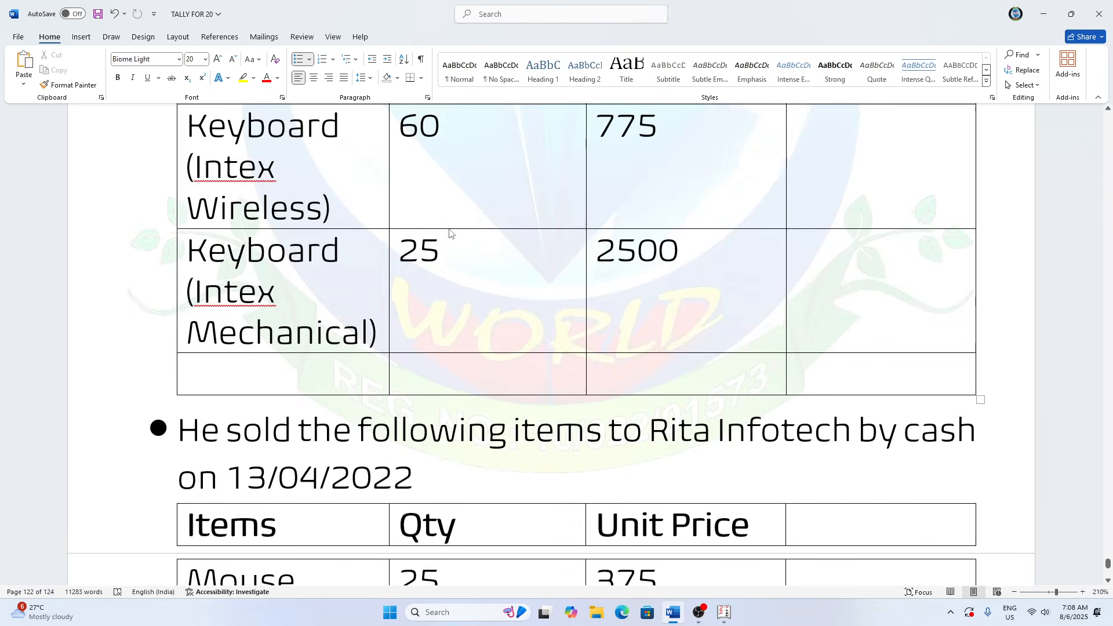
scroll(450, 229, up, 3)
scroll(449, 229, down, 3)
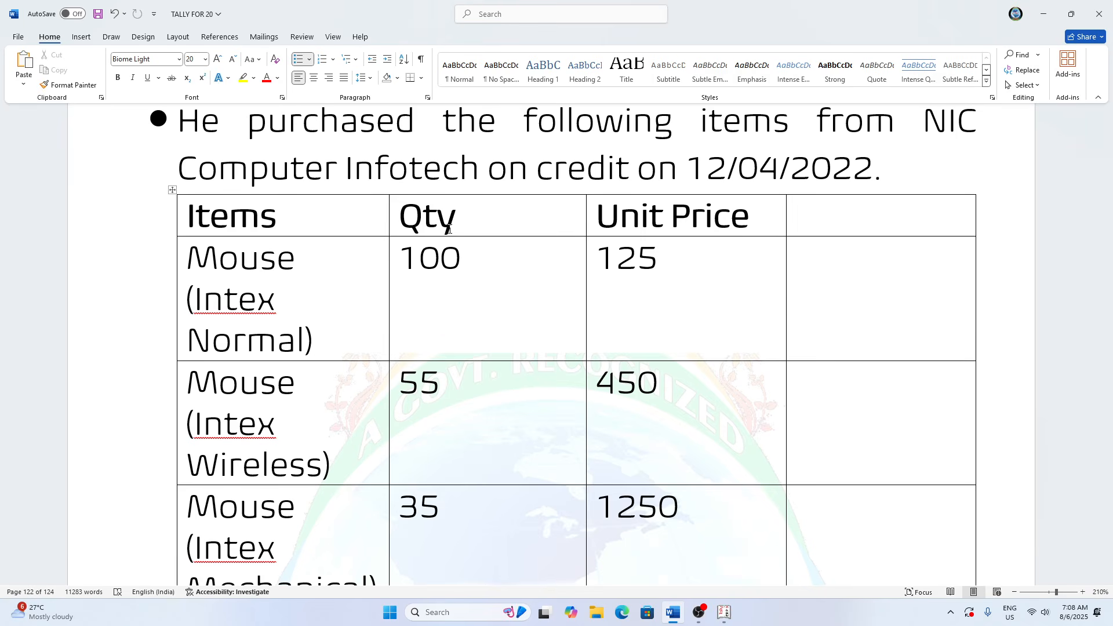
key(alt+Tab)
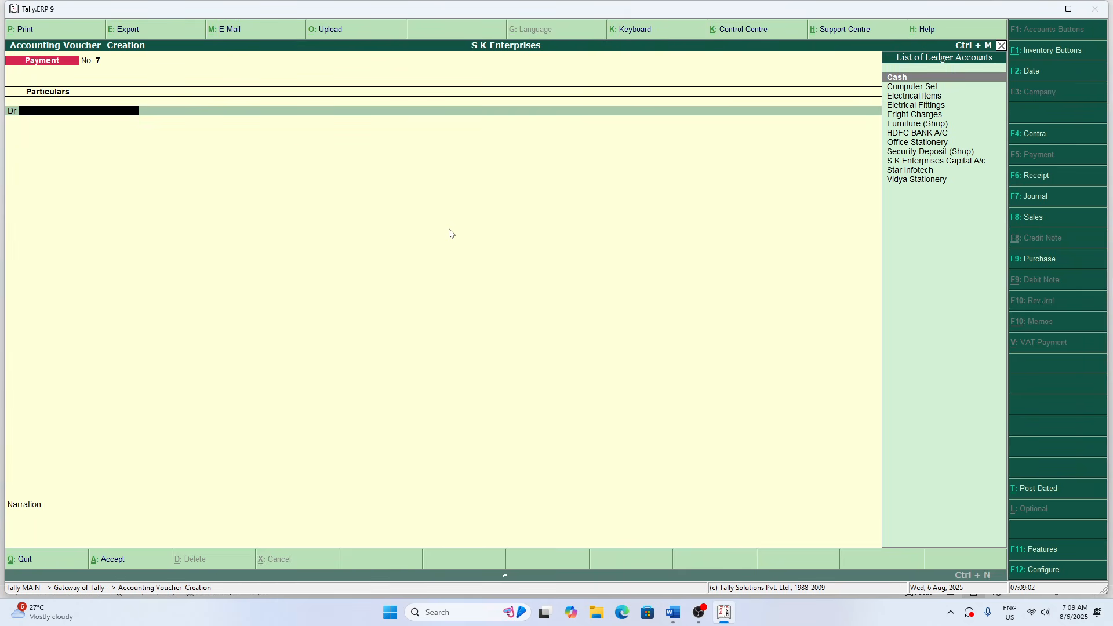
- Start a purchase voucher and enter the reference P-S01
key(F9)
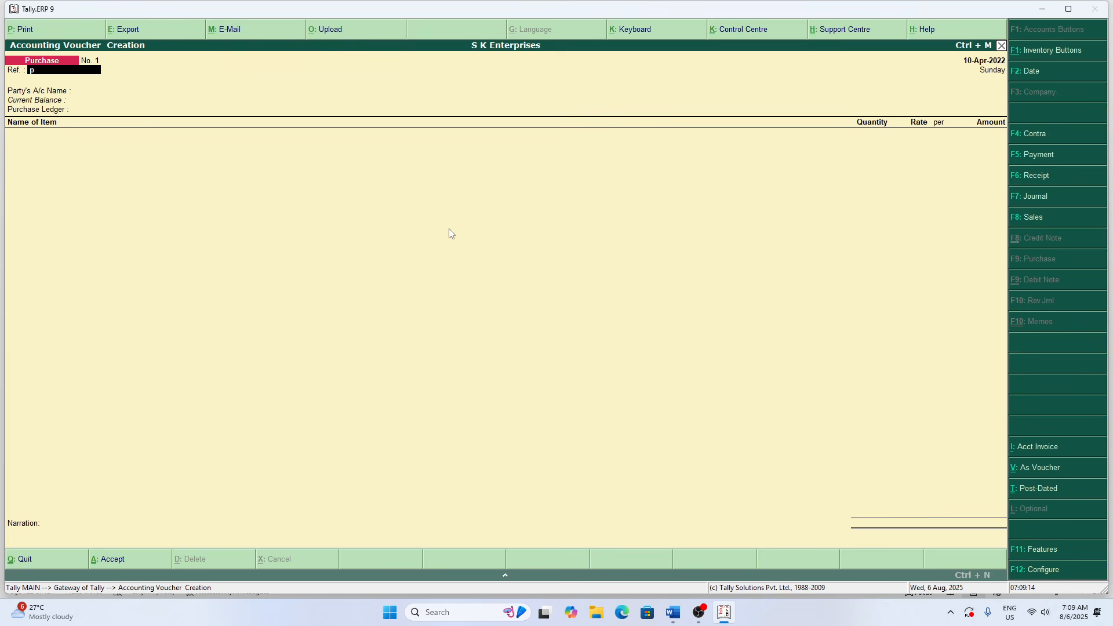
key(BackSpace)
text(P)
text(-01)
text(01)
key(Return)
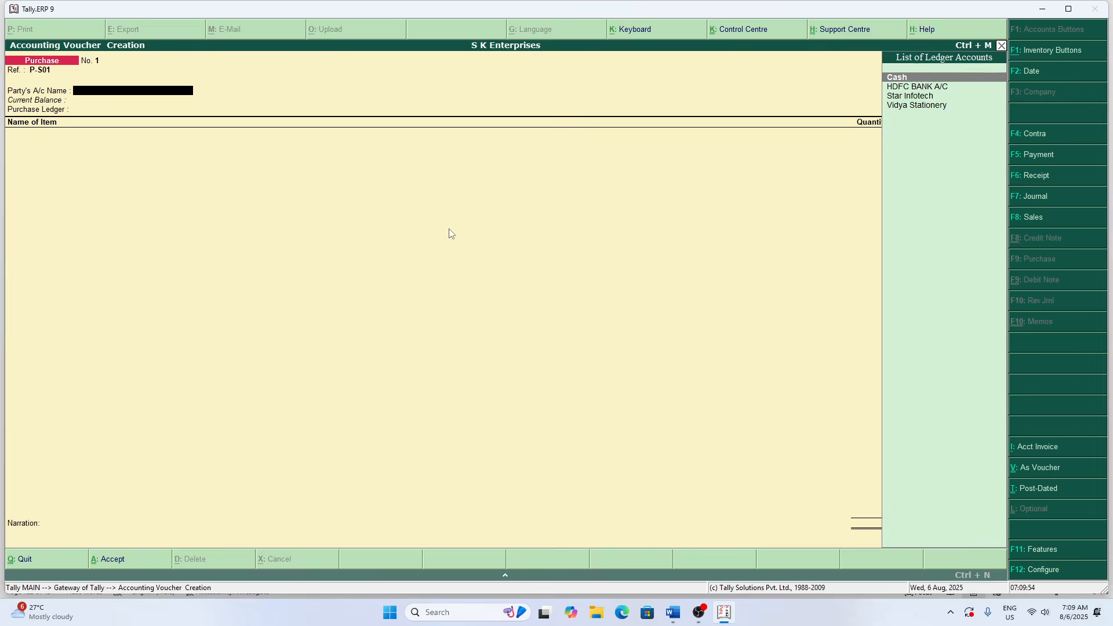
- Check the supplier's name in the Word document and start a new party ledger named NIC COMPUTER INFOTECH from the purchase voucher
key(alt+Tab)
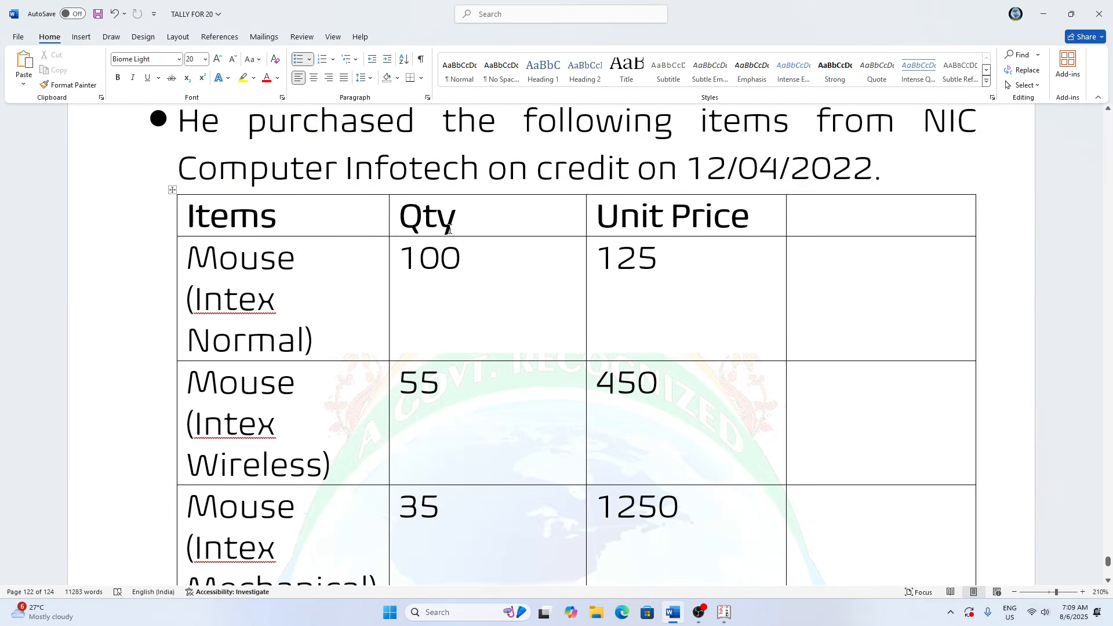
key(alt+Tab)
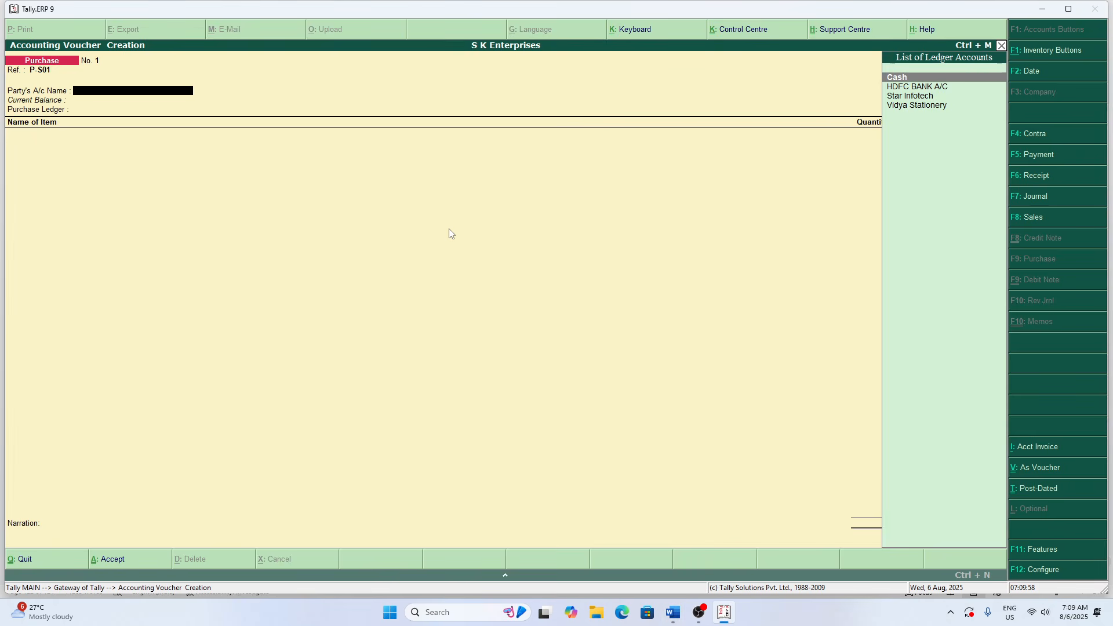
key(Return)
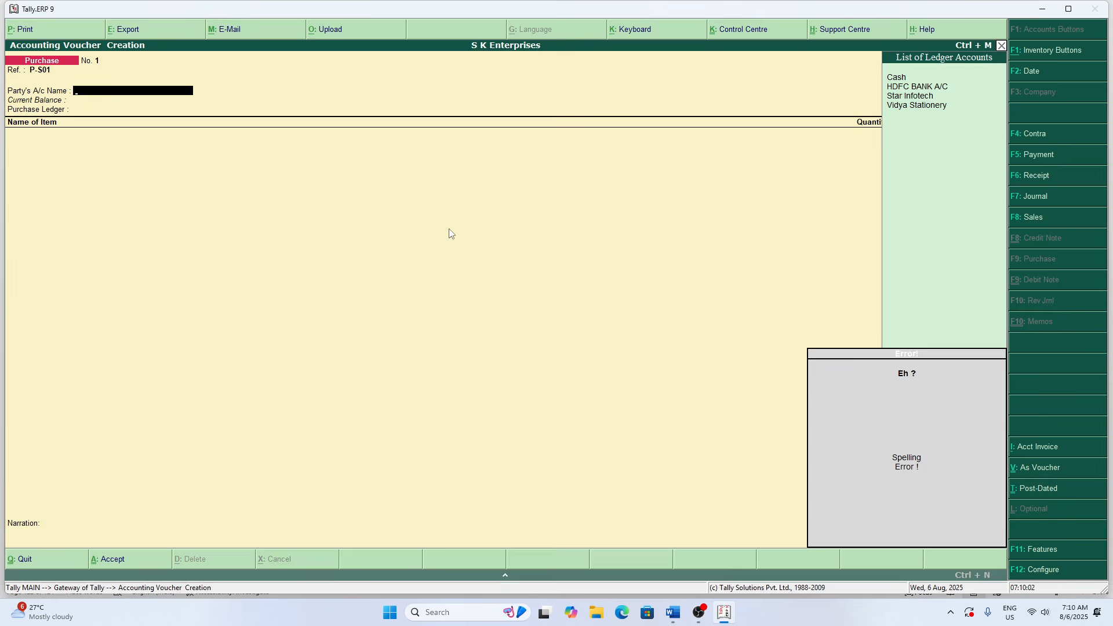
key(Escape)
key(alt+c)
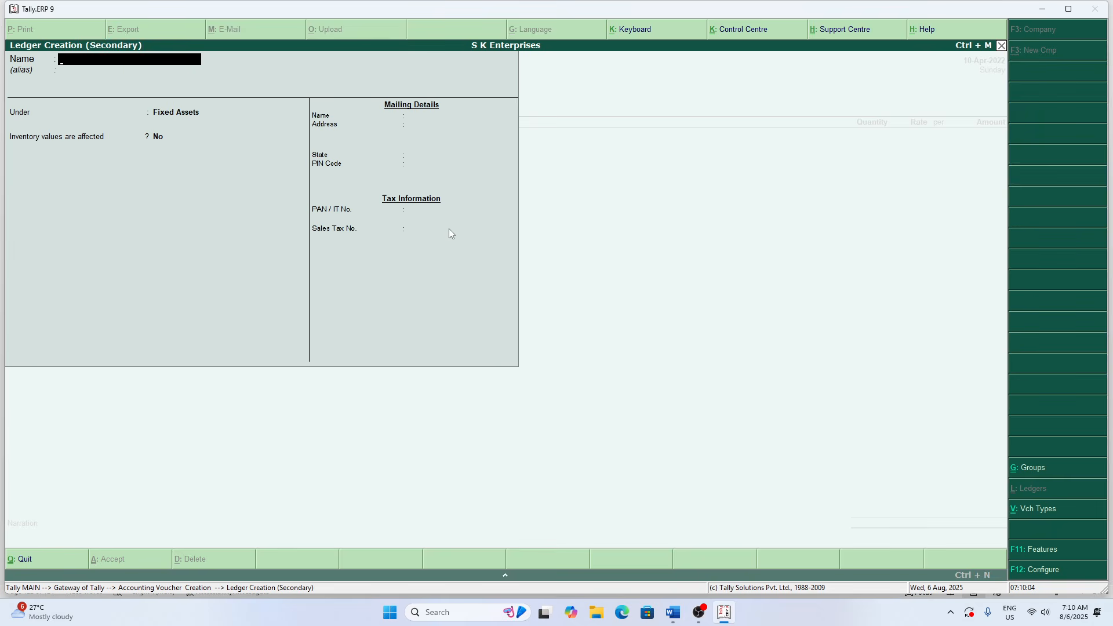
text(NIC COMPUTER)
key(BackSpace)
key(BackSpace)
key(BackSpace)
text(TER)
key(alt+Tab)
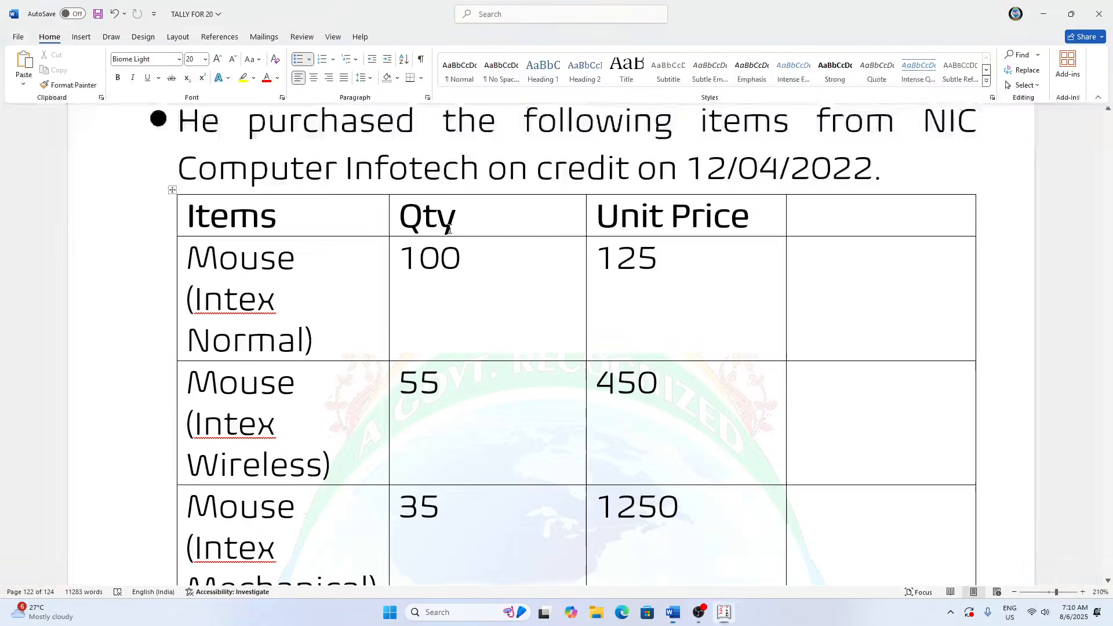
key(alt+Tab)
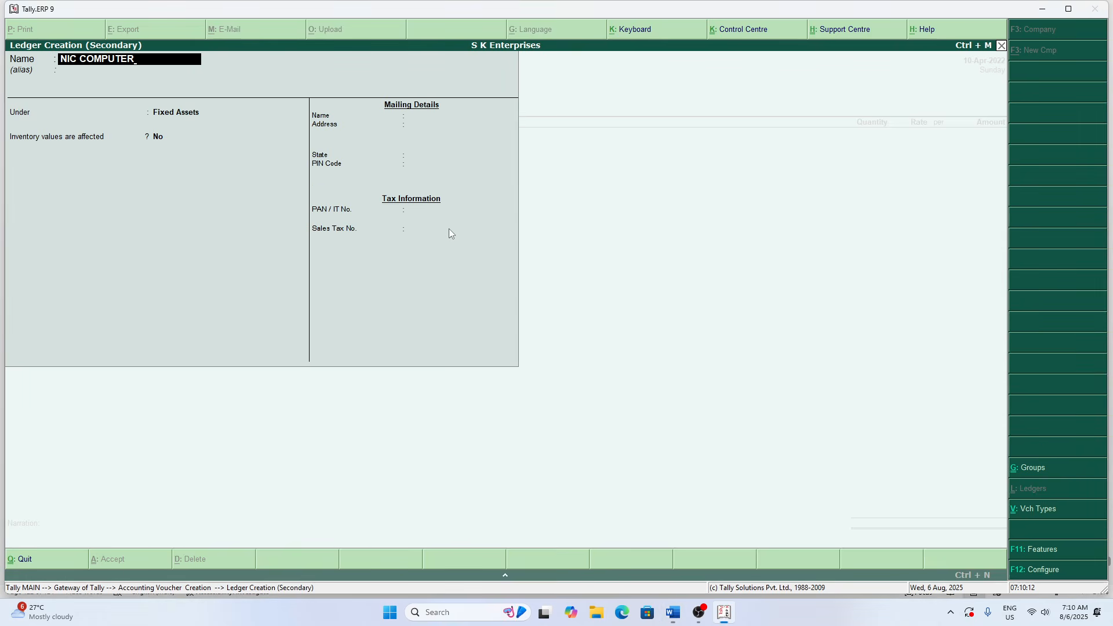
text(INFOTECH)
key(Return)
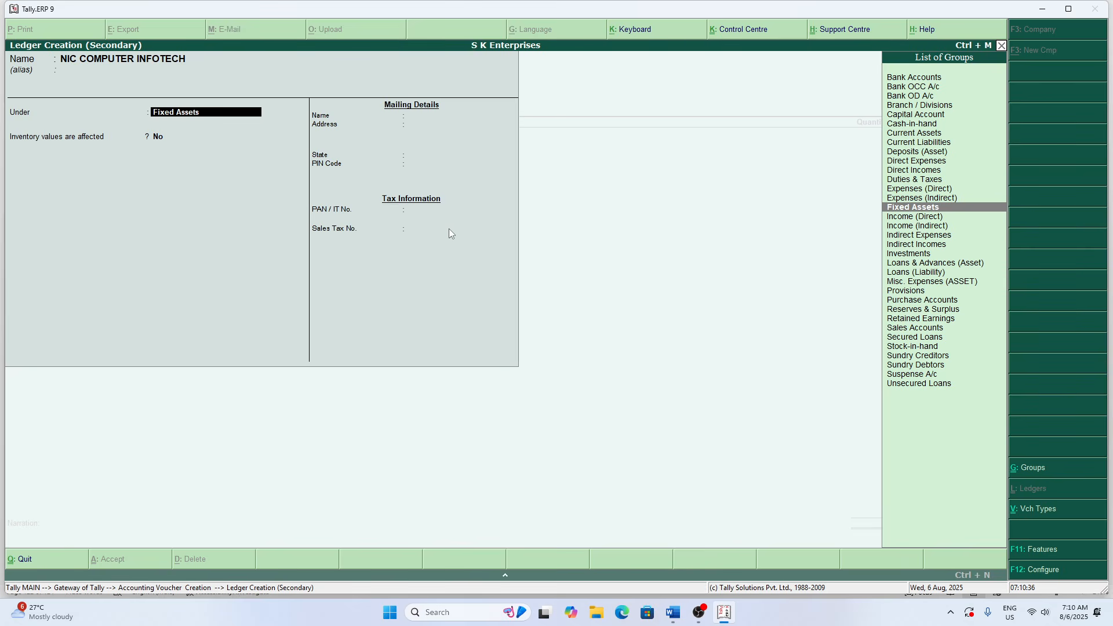
- Place the NIC COMPUTER INFOTECH ledger under the Sundry Creditors group
key(Down)
key(Down)
key(Down)
key(Down)
key(Down)
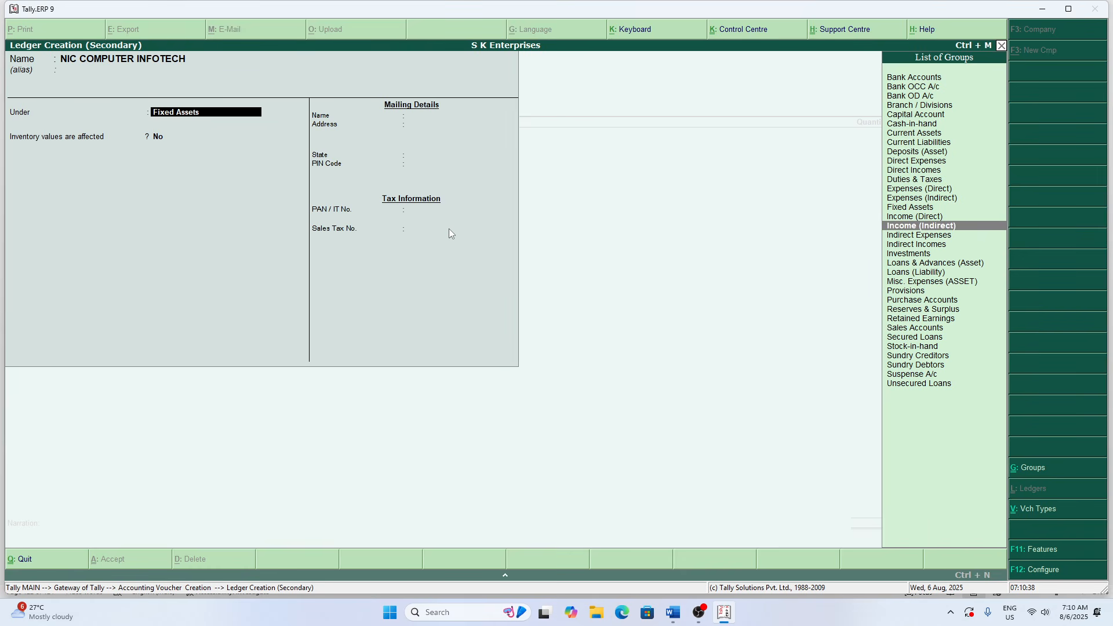
key(End)
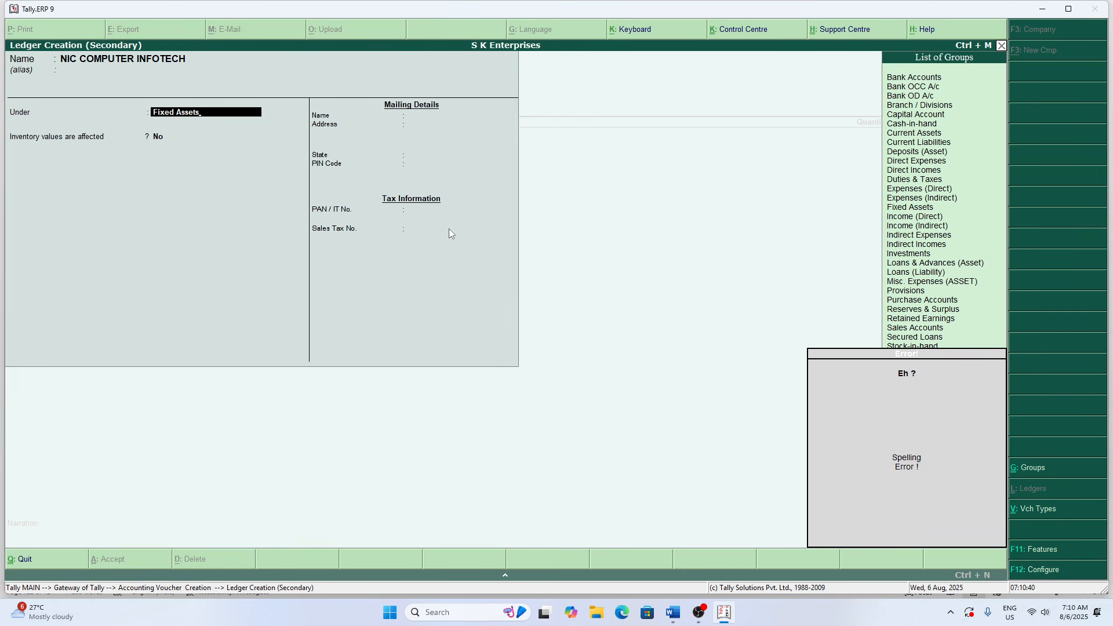
key(Escape)
key(Down)
key(s)
key(Escape)
key(Up)
key(Up)
key(Up)
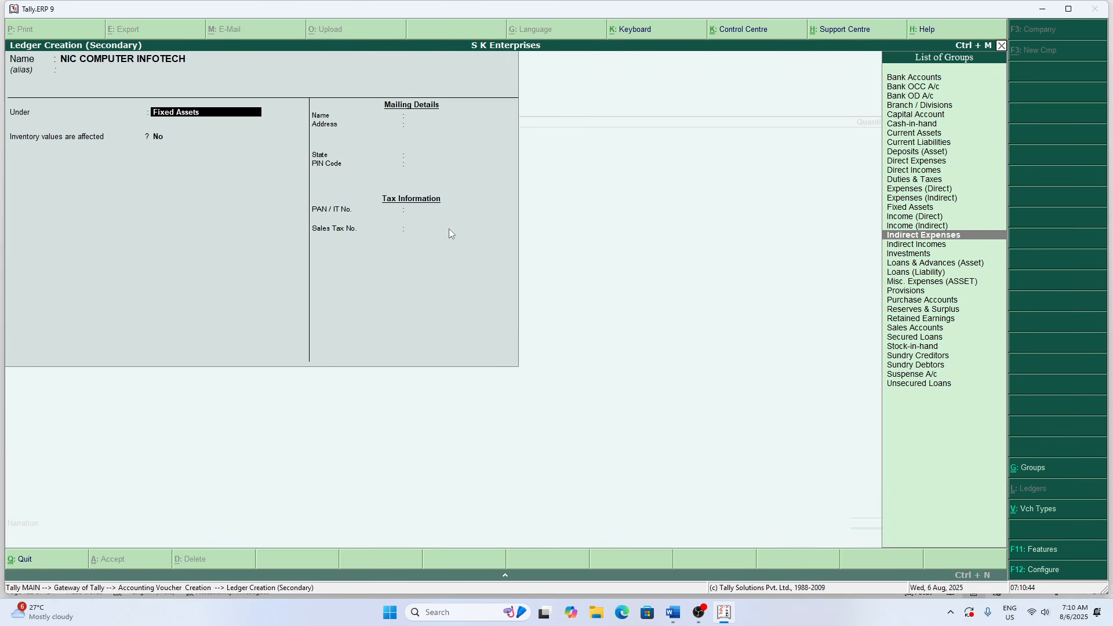
key(Up)
key(Down)
key(Down)
key(Down)
key(Down)
key(Down)
key(Down)
key(Down)
key(Down)
key(Down)
key(Down)
key(Down)
key(Down)
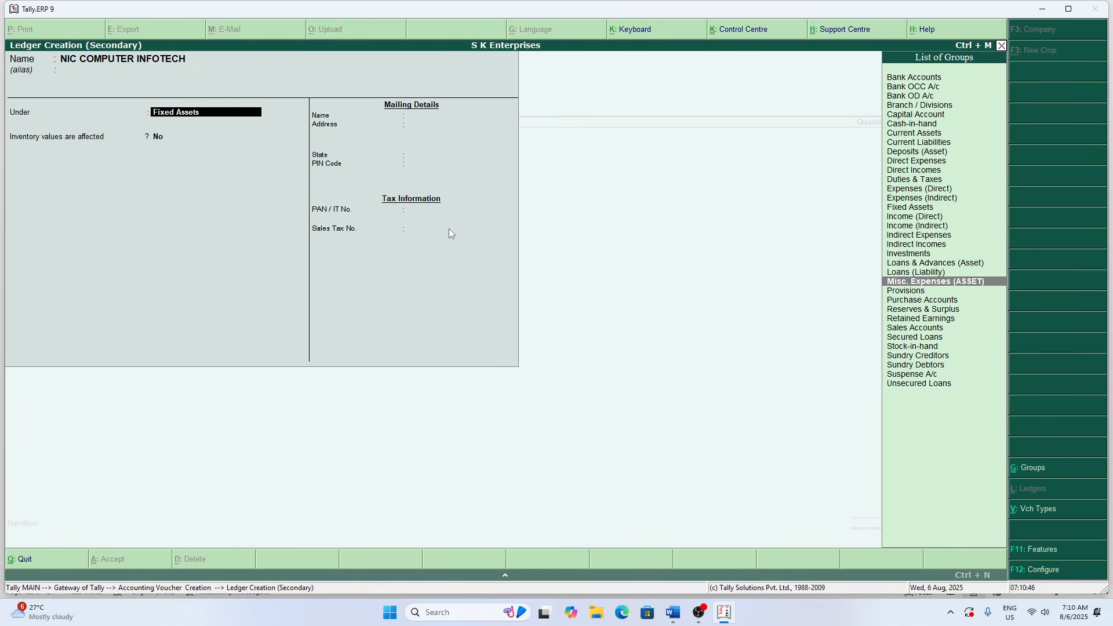
key(Down)
key(Down)
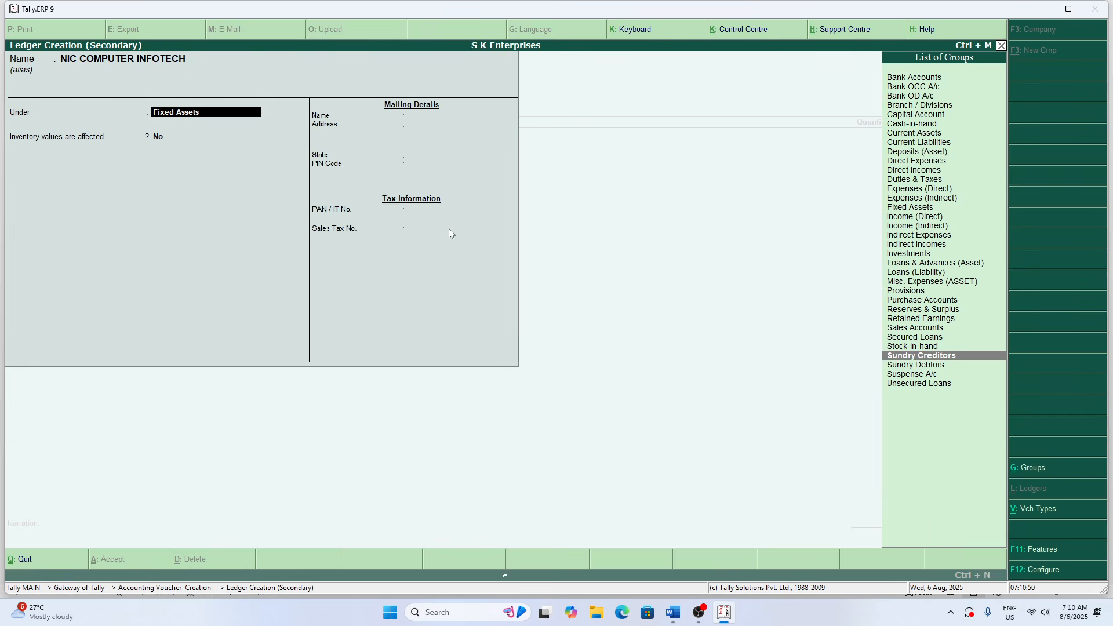
key(Return)
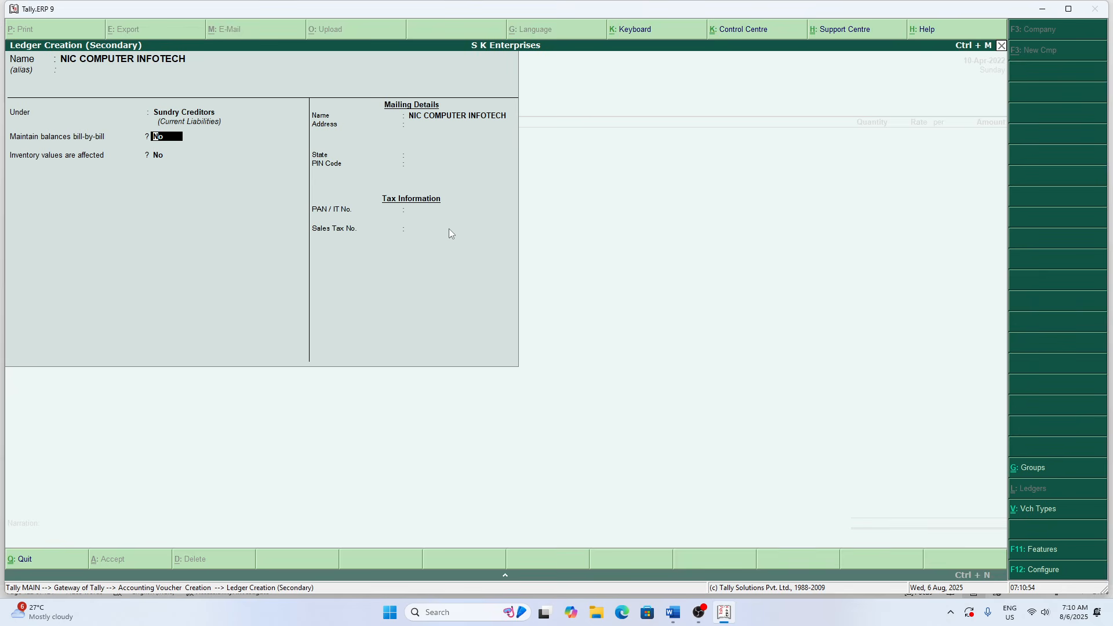
- Turn on bill-by-bill balances, leave the address and tax details blank with state Not Applicable, and save the supplier ledger
text(y)
key(Return)
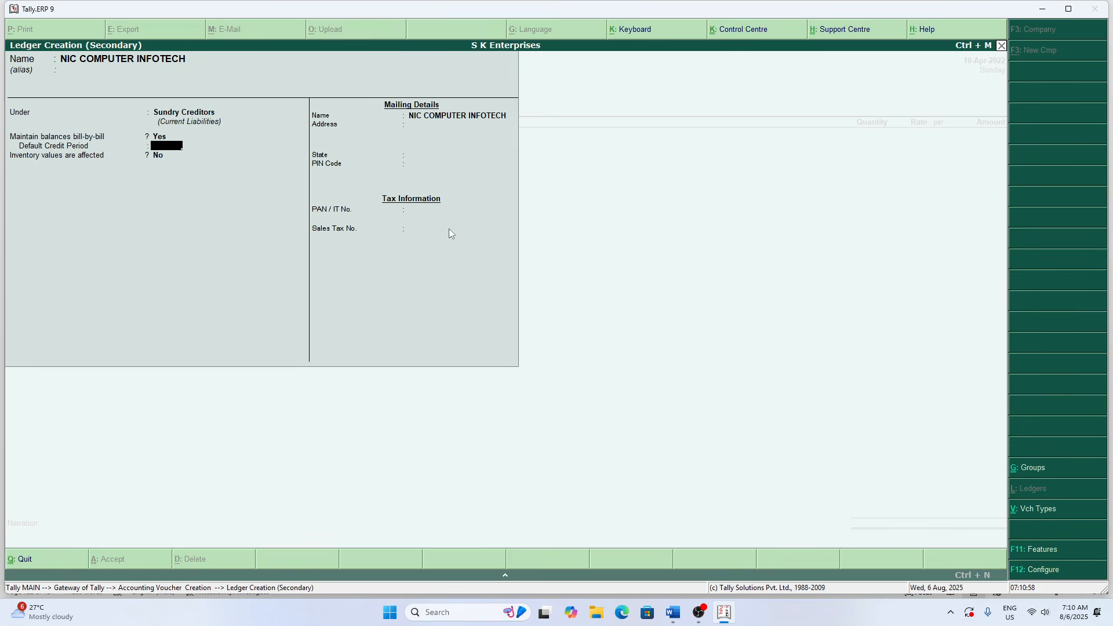
key(Return)
key(Return)
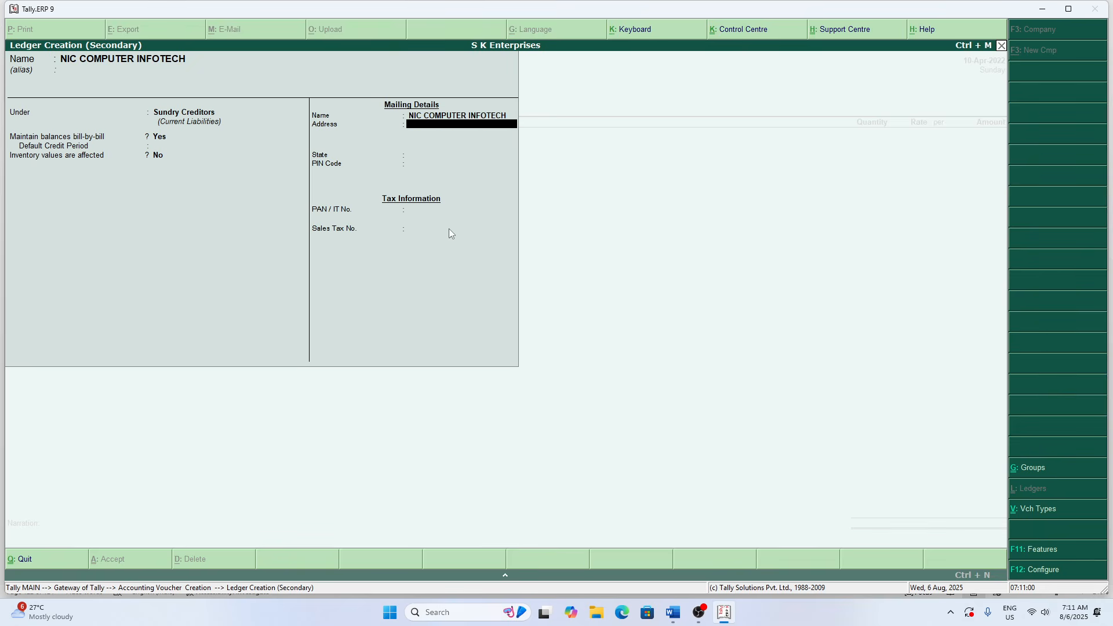
key(Return)
key(Return)
key(Return)
key(Return)
key(Return)
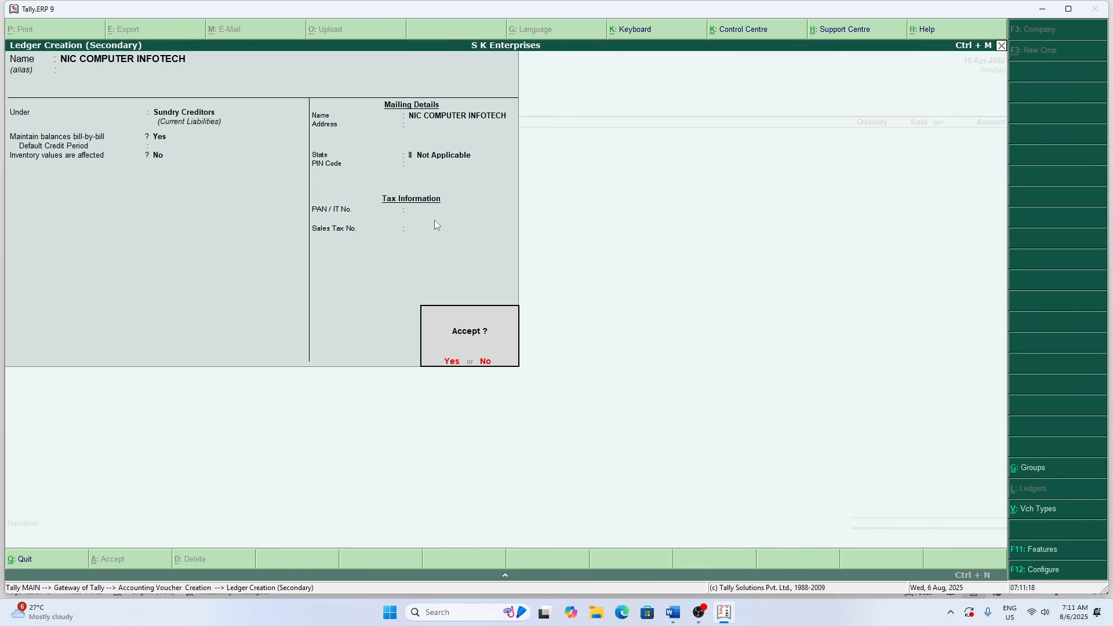
key(Return)
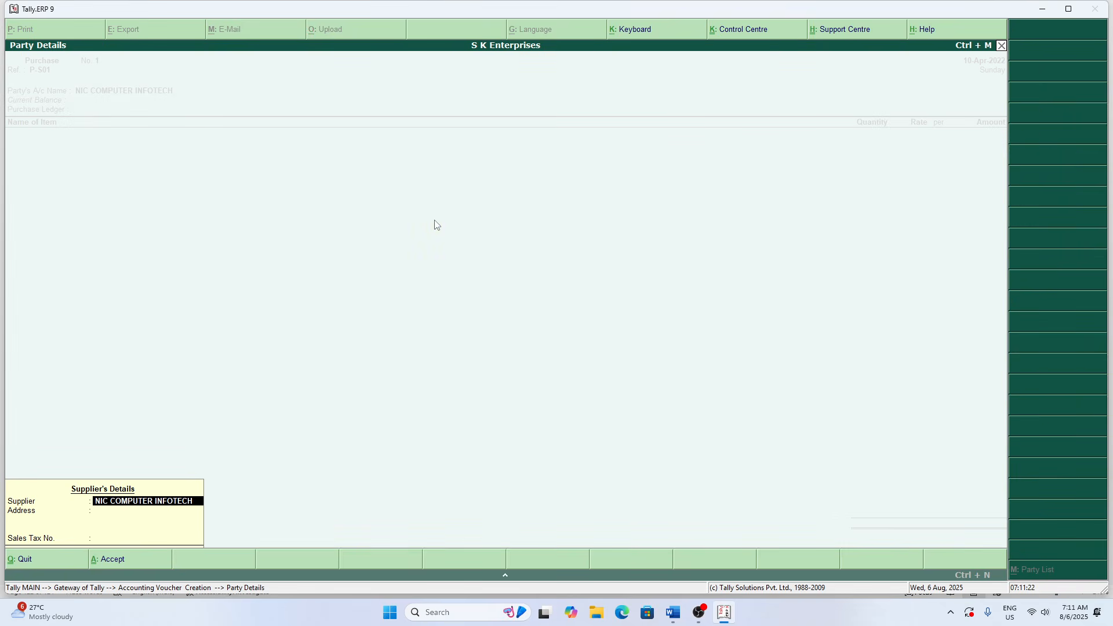
- Accept the supplier's details for NIC COMPUTER INFOTECH with the address and sales tax number left blank
key(Return)
key(Return)
key(Return)
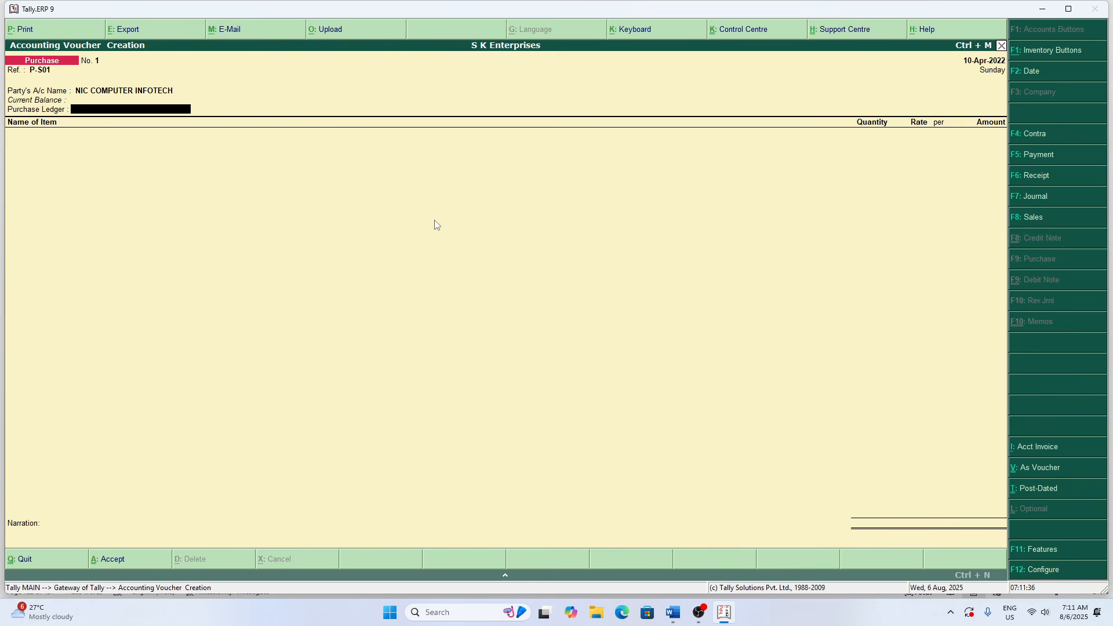
- Create the purchase ledger PURCHASES under Purchase Accounts with inventory values affected, and save it into the voucher
key(alt+c)
text(PUR)
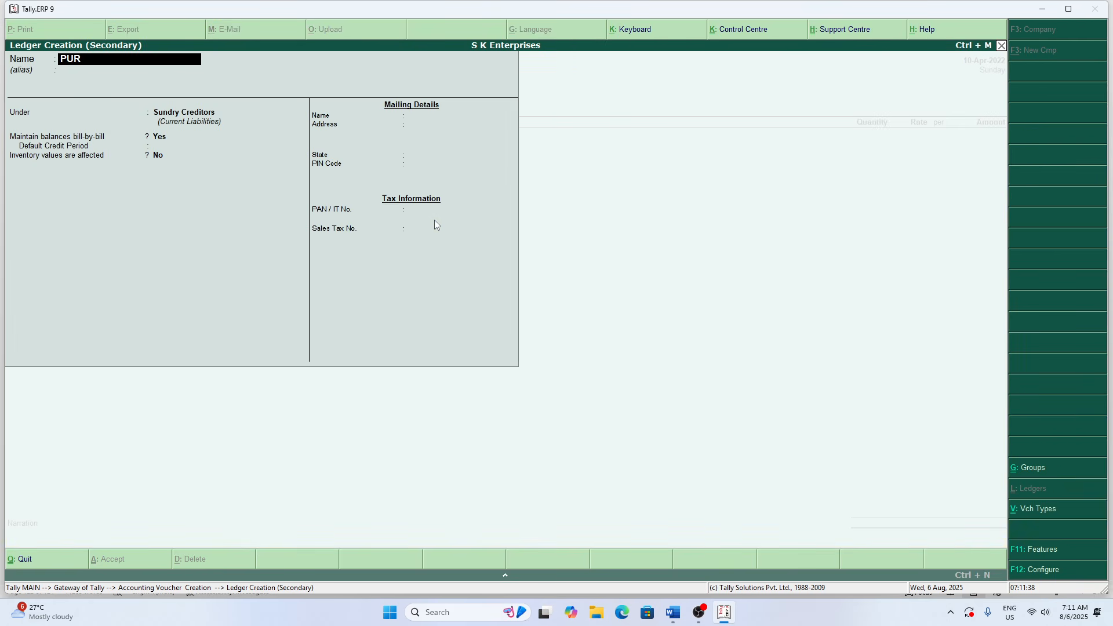
text(CHASES)
key(Return)
key(Return)
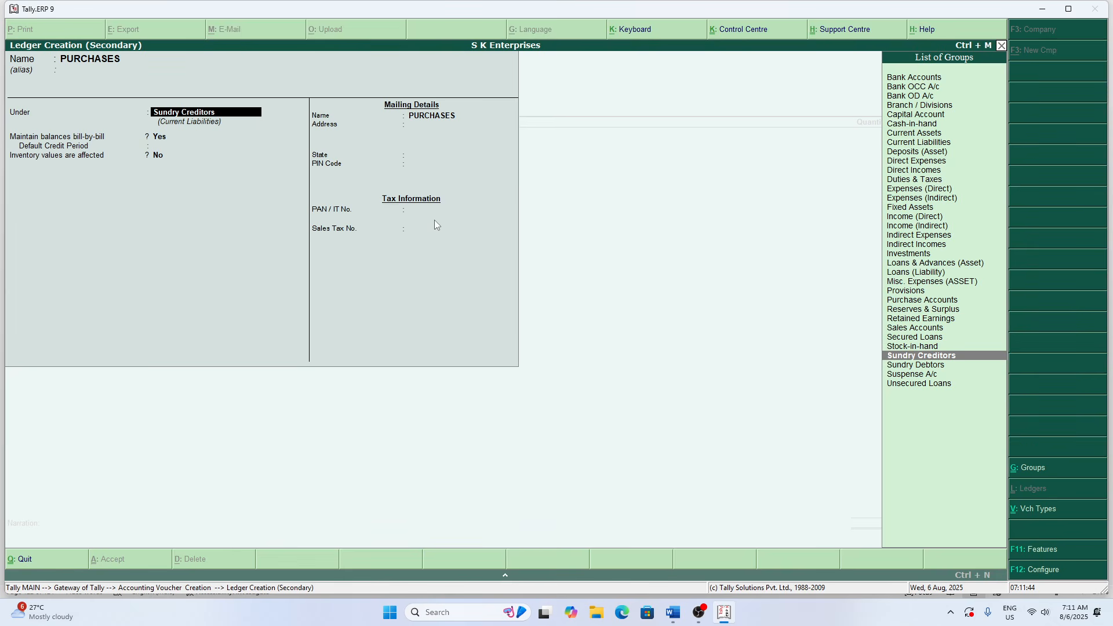
text(P)
key(Down)
key(Down)
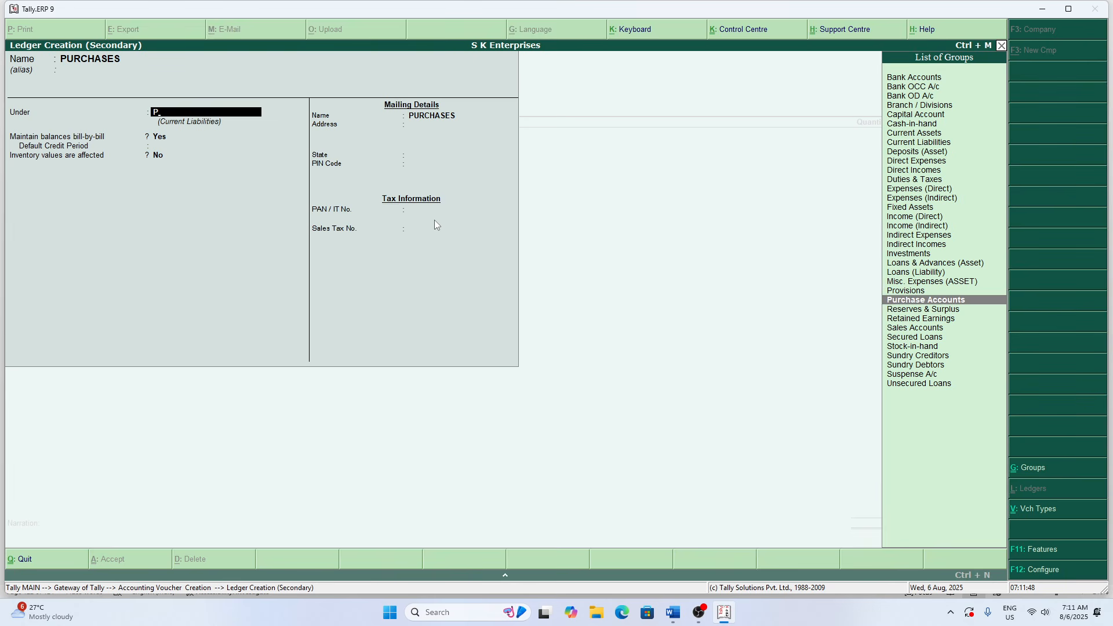
key(Return)
key(Return)
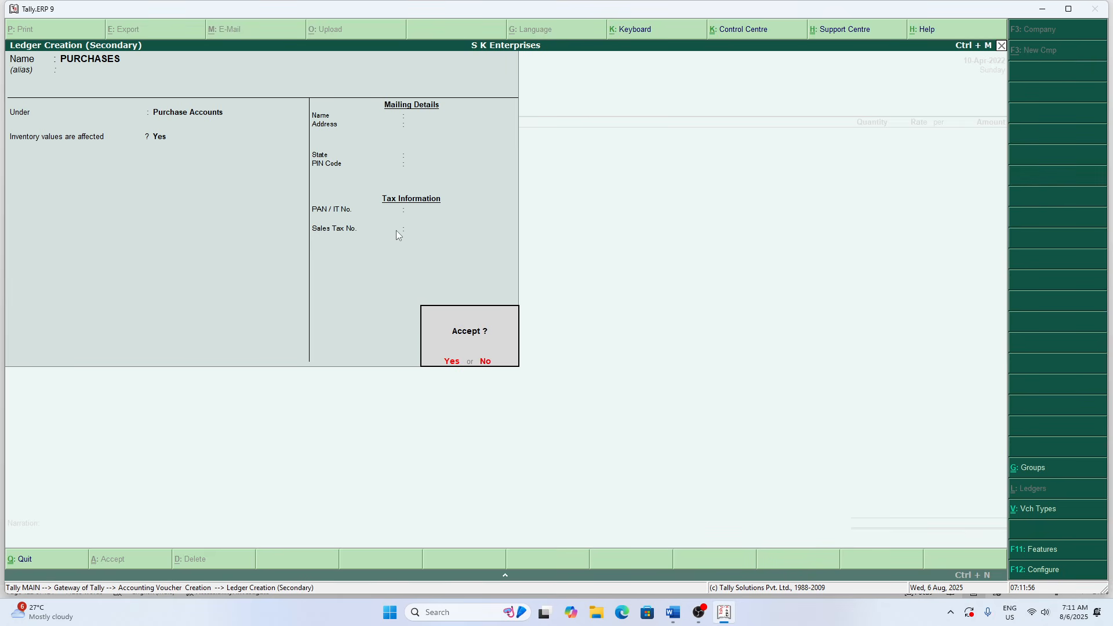
key(Return)
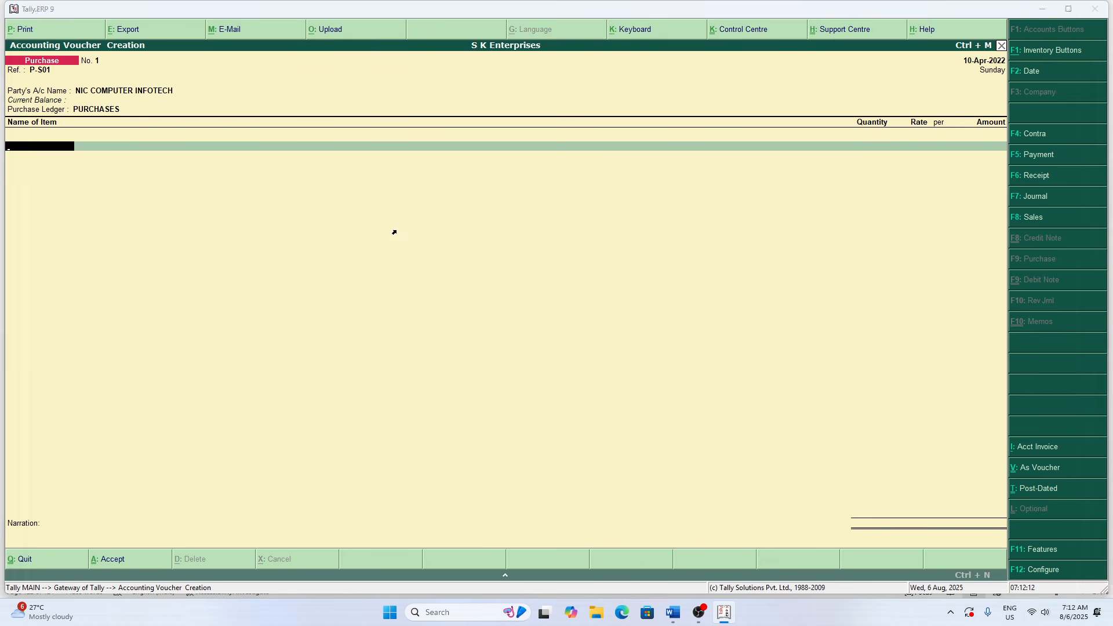
- Check the first purchased item in the Word document and start a new stock item named MOUSE INTEX NORMAL in Tally.ERP 9
key(alt+Tab)
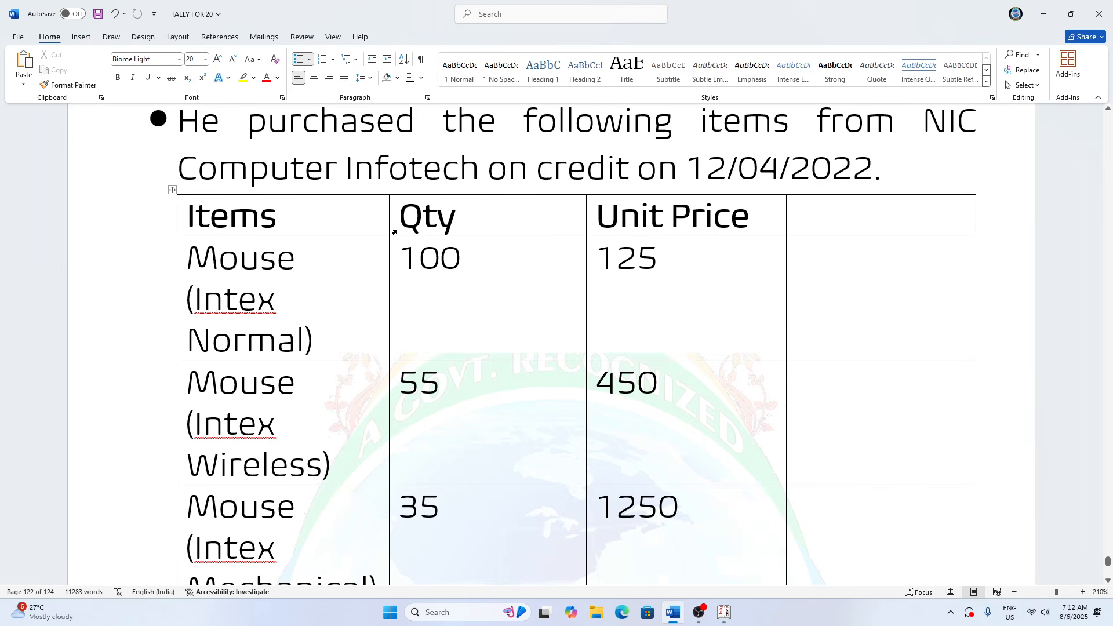
key(alt+Tab)
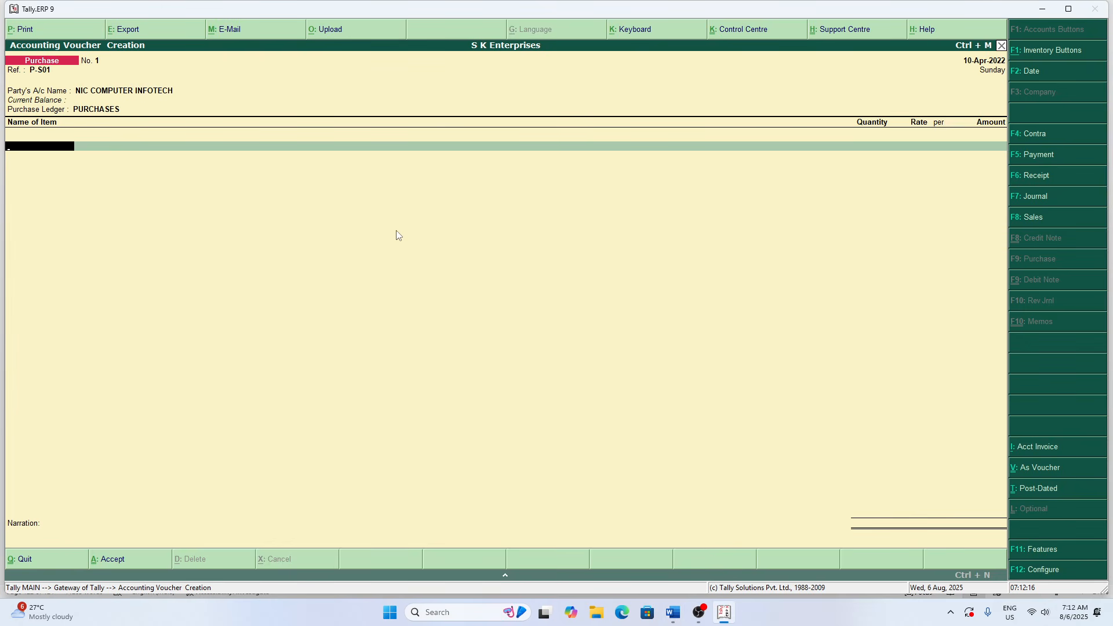
key(alt+c)
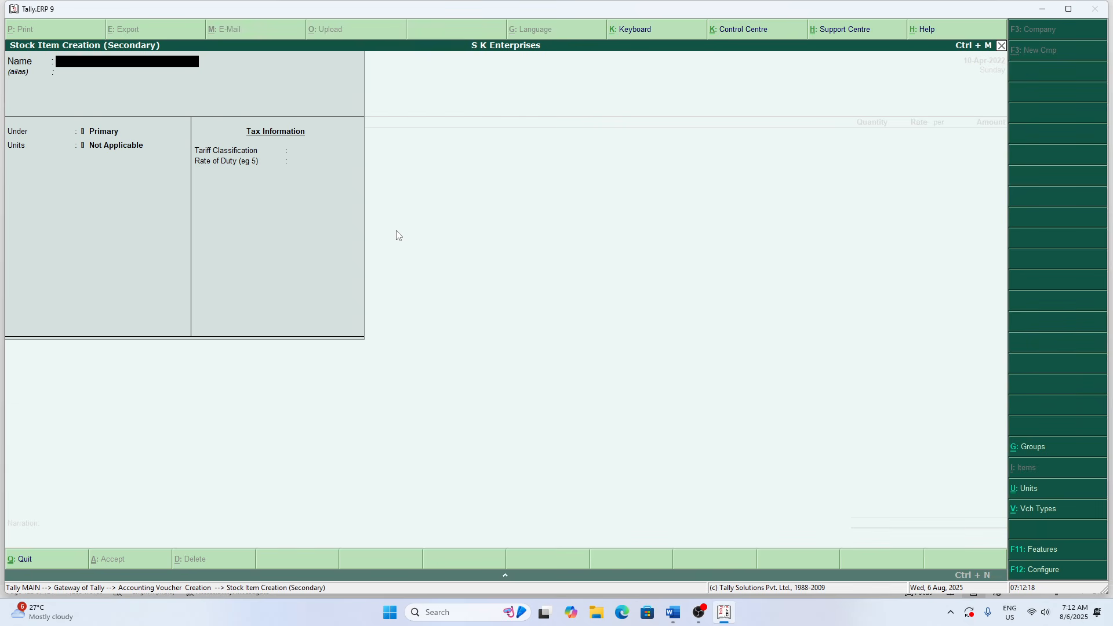
text(MOUSE INTEX NORMAL)
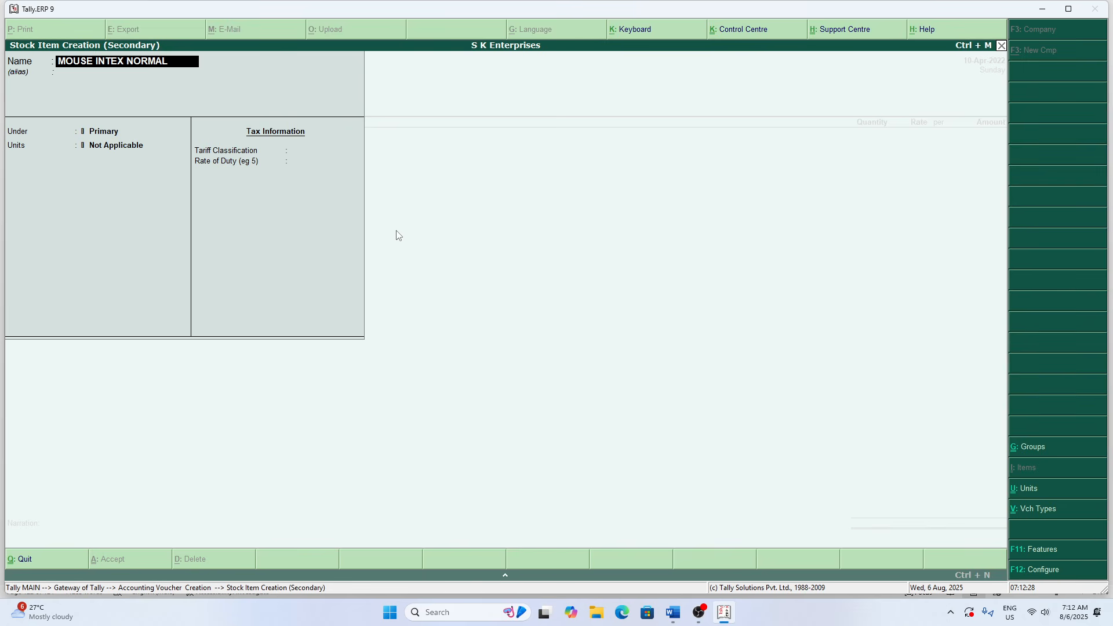
key(Return)
key(Return)
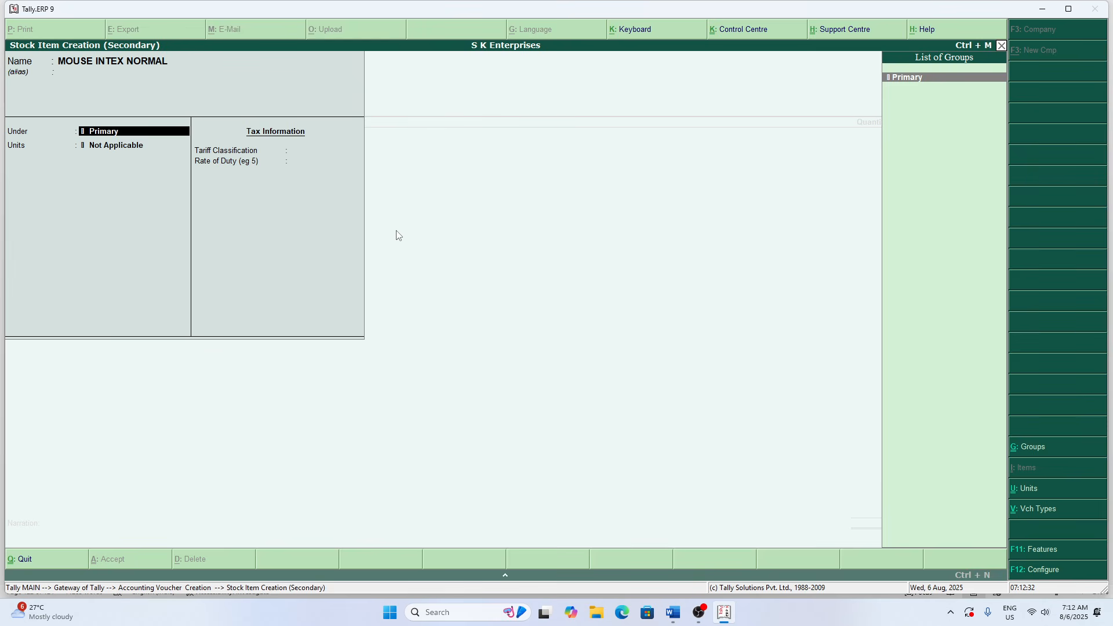
- Create the stock group MOUSE under Primary with item quantities allowed to be added, and assign it to the stock item
key(alt+c)
text(MOUSE)
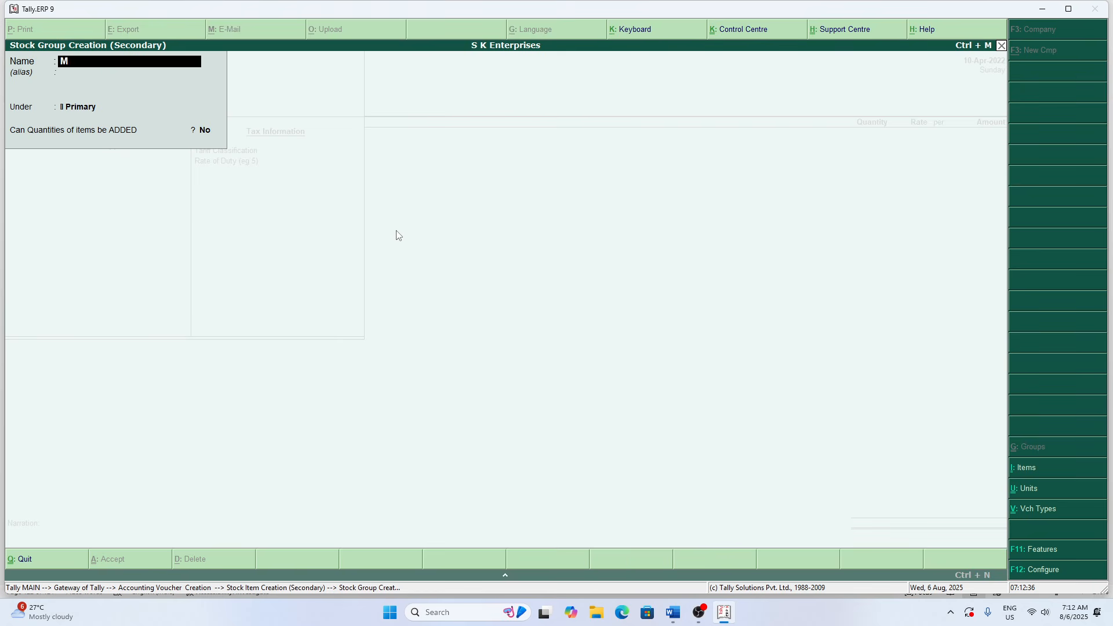
key(Return)
key(Return)
key(Return)
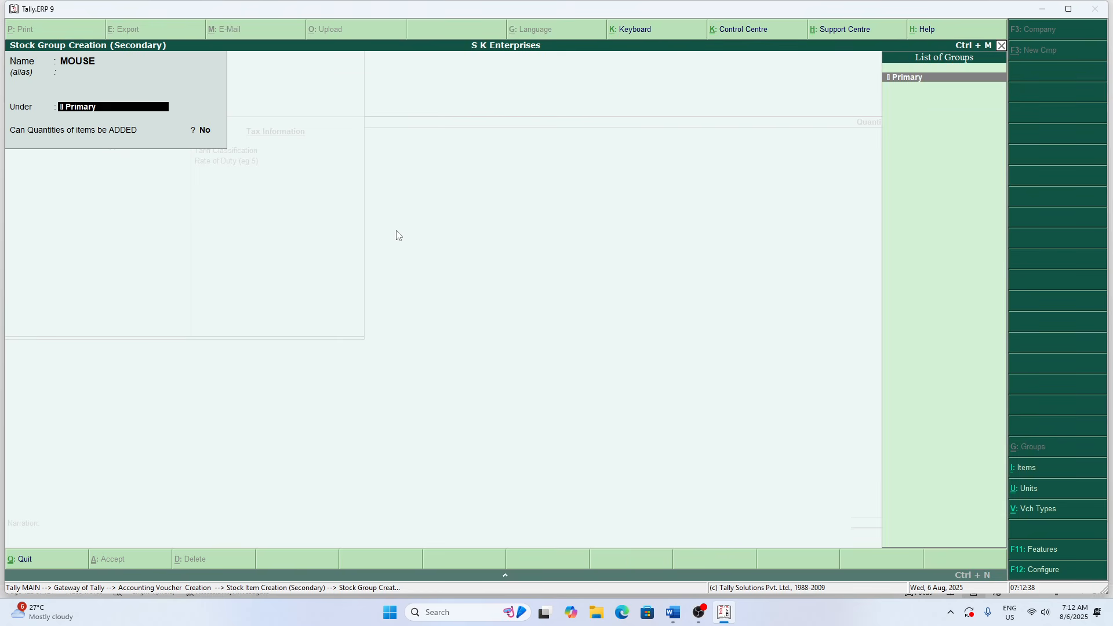
text(Y)
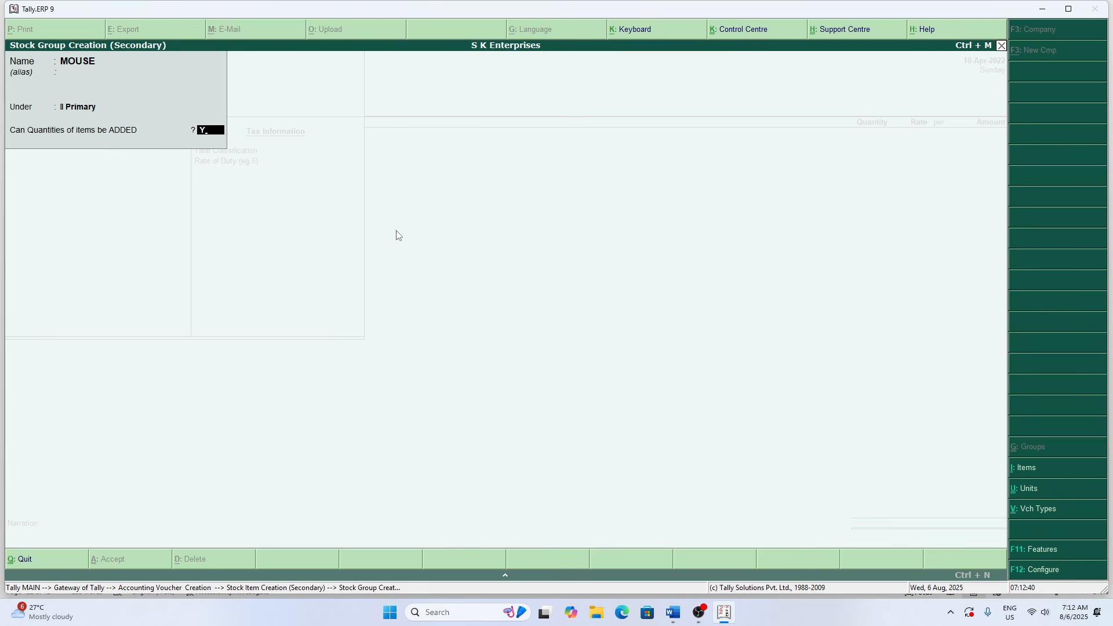
key(Return)
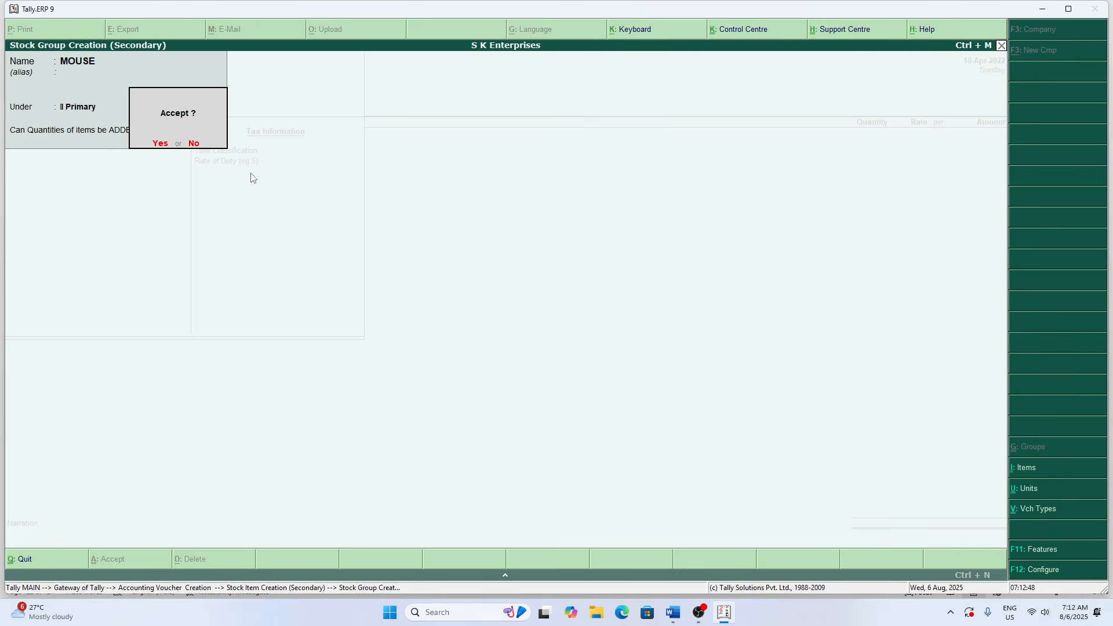
key(Return)
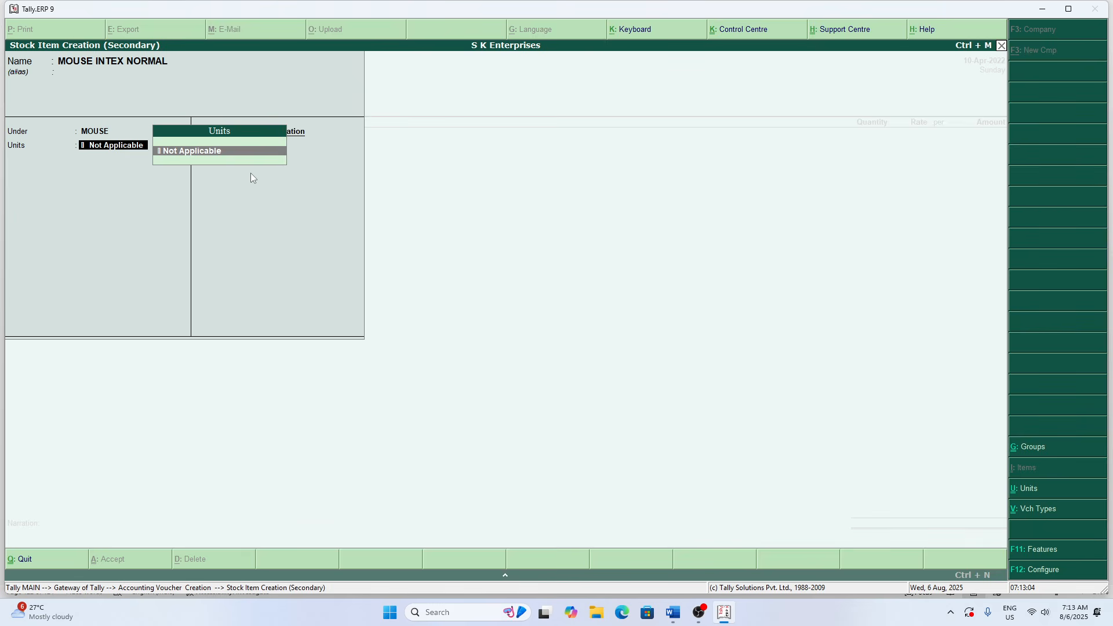
- Create the simple unit PCS with formal name NUMBERS and 0 decimal places, and assign it to the stock item
key(alt+c)
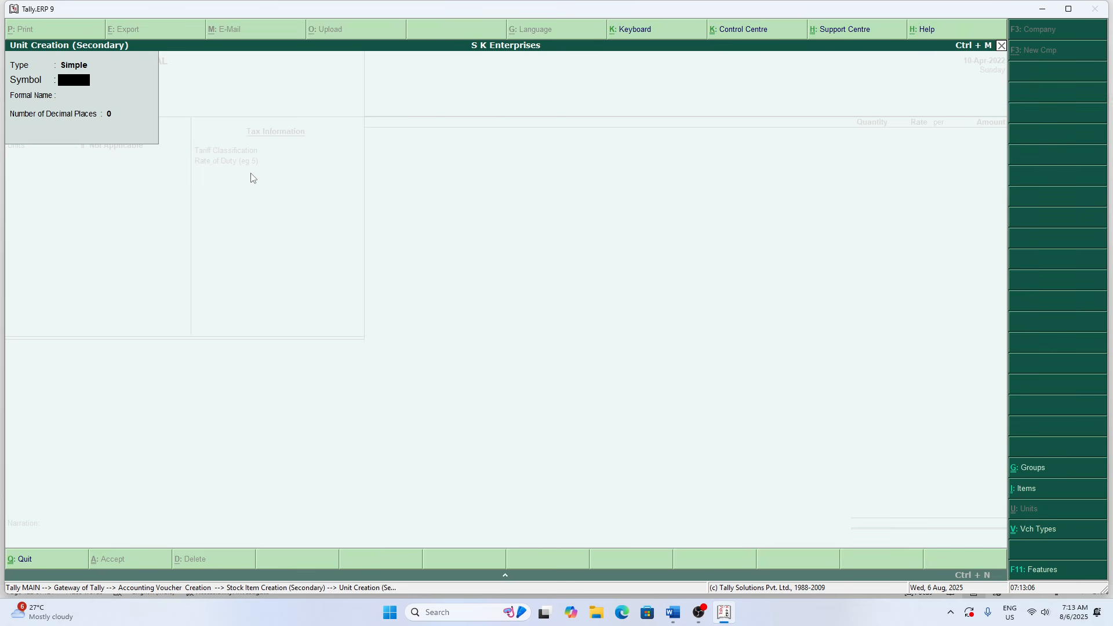
text(PCS)
key(BackSpace)
text(S)
key(Return)
text(NUMB)
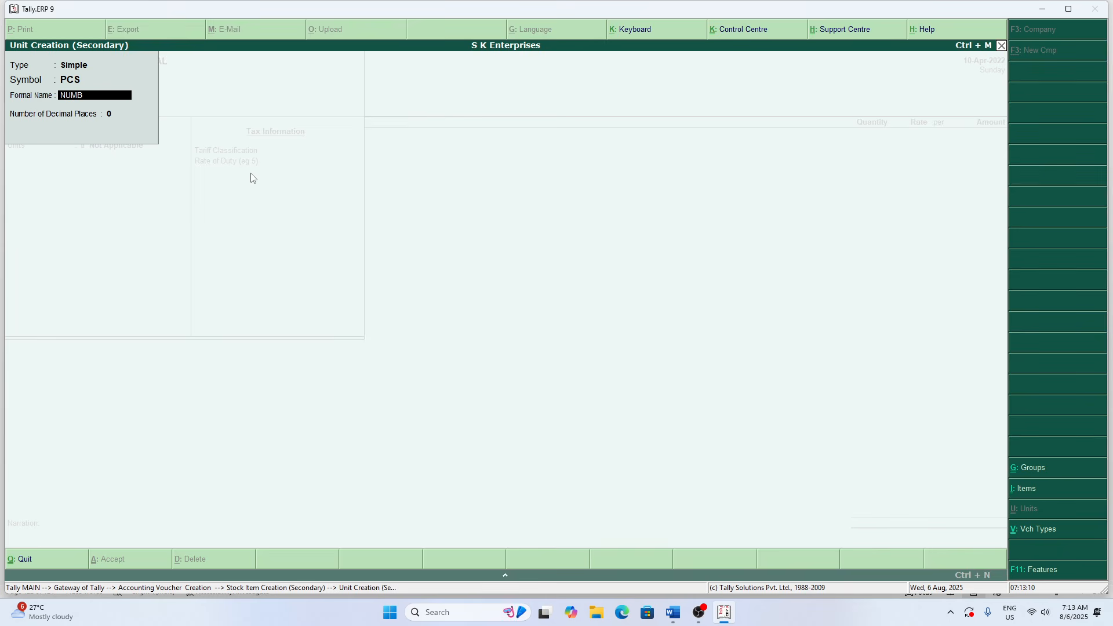
text(ERS)
key(Return)
key(Return)
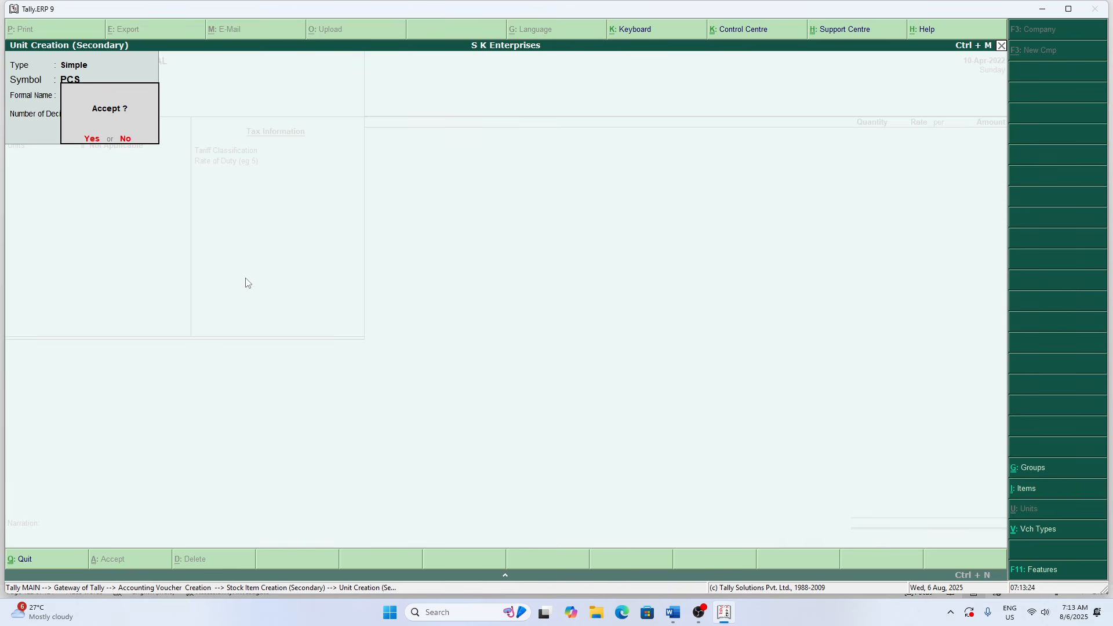
key(Return)
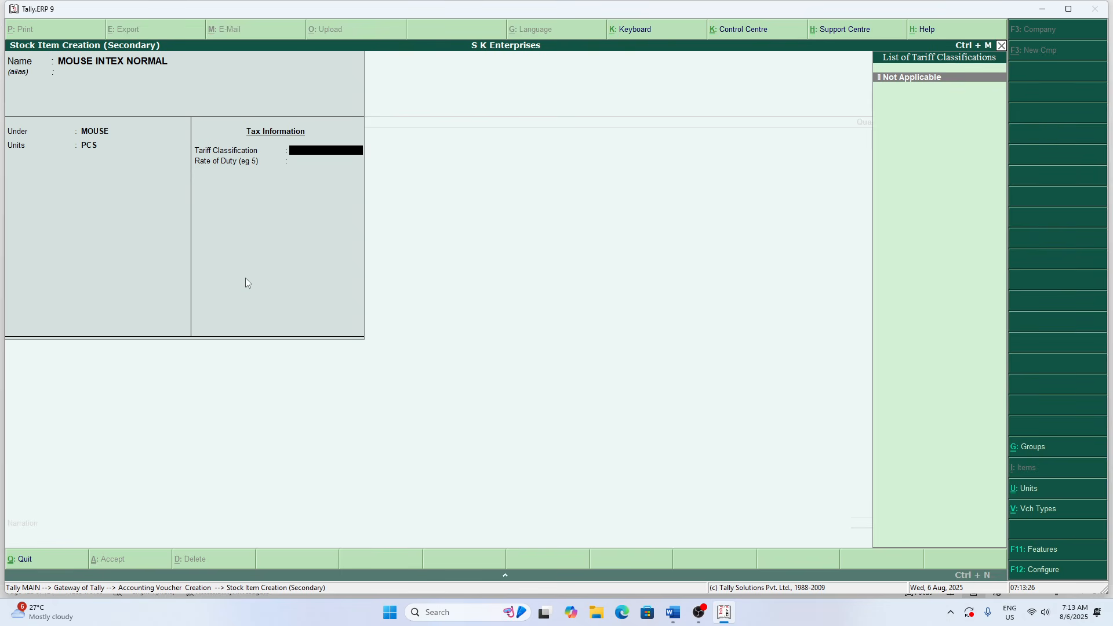
key(BackSpace)
key(BackSpace)
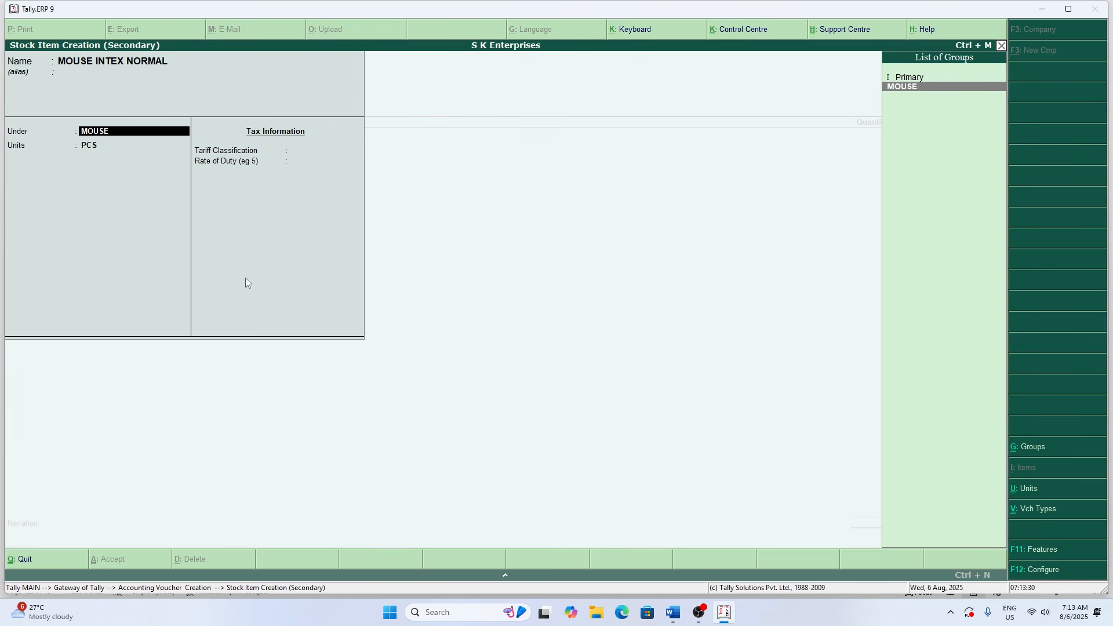
key(alt+c)
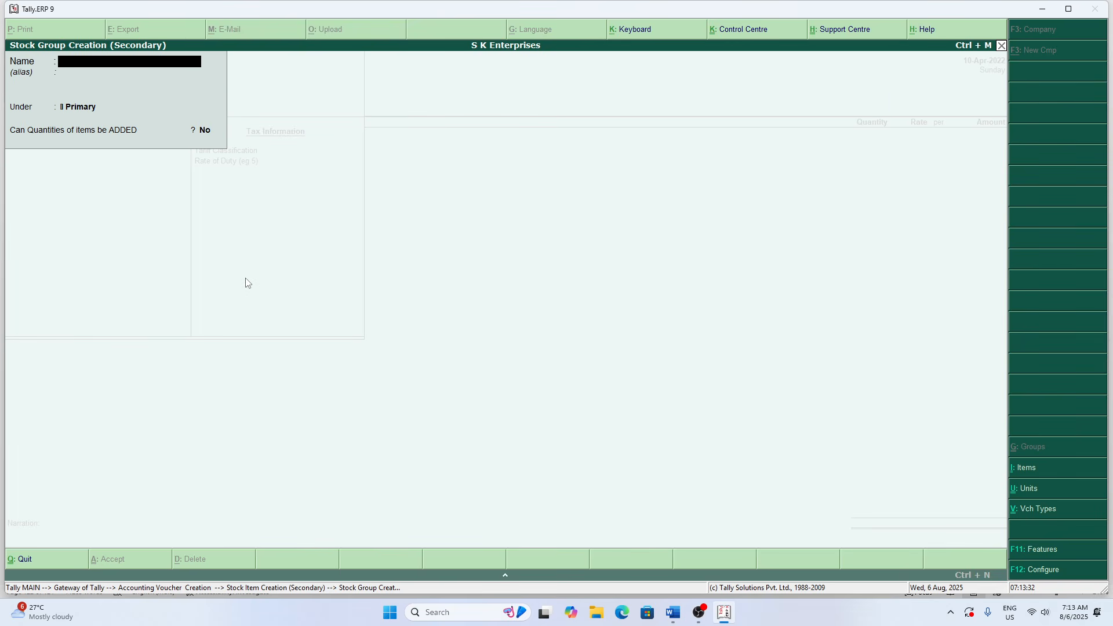
key(Escape)
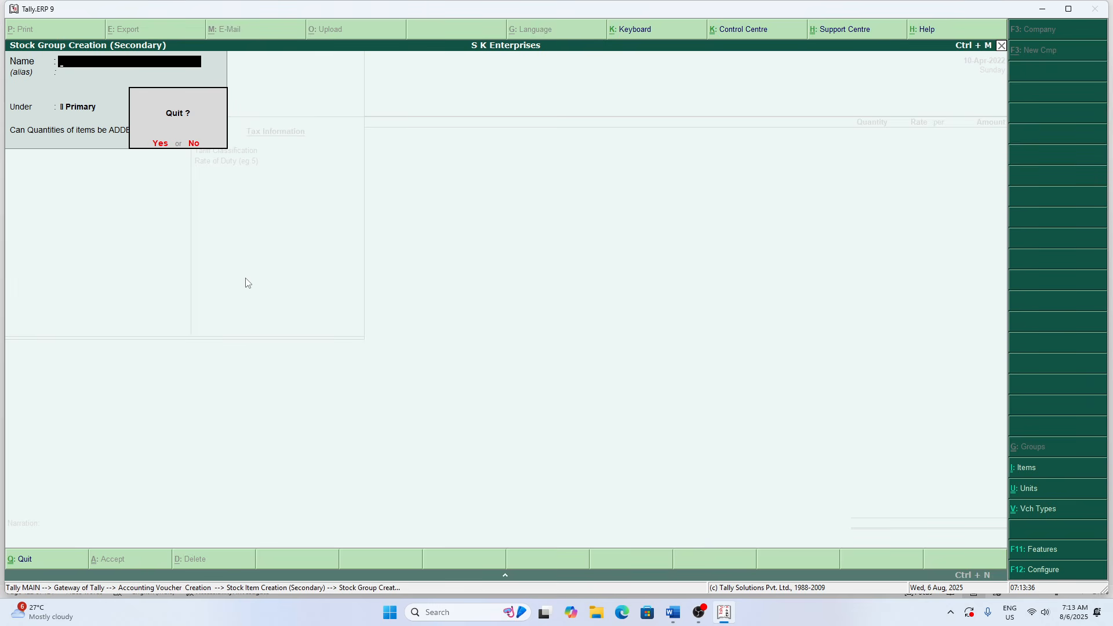
key(y)
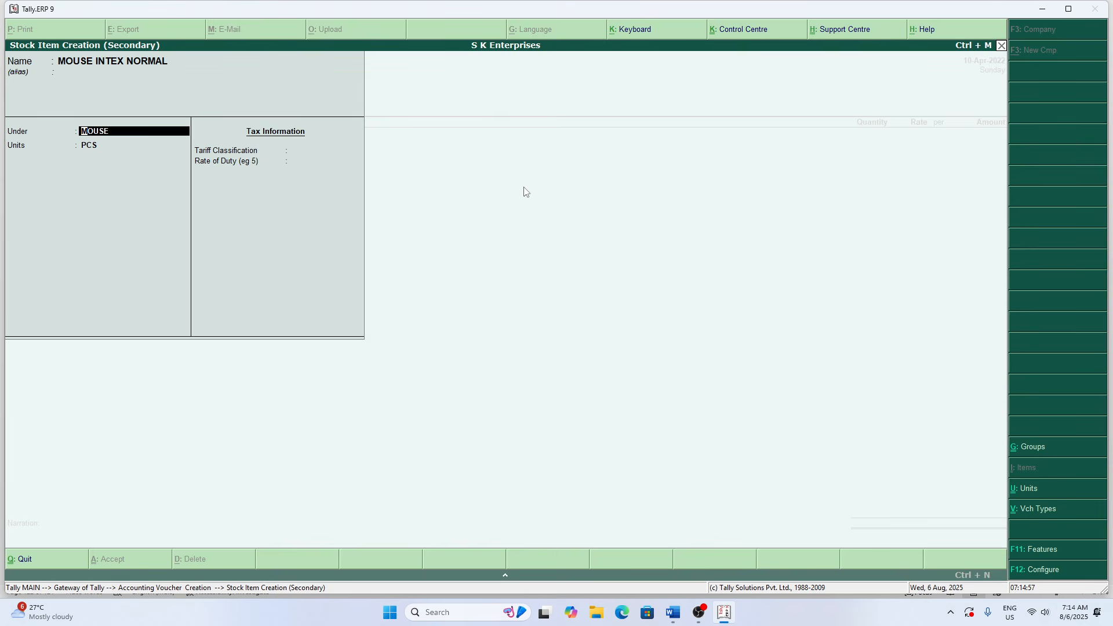
- Quit the stock item creation without saving MOUSE INTEX NORMAL
key(Escape)
key(Escape)
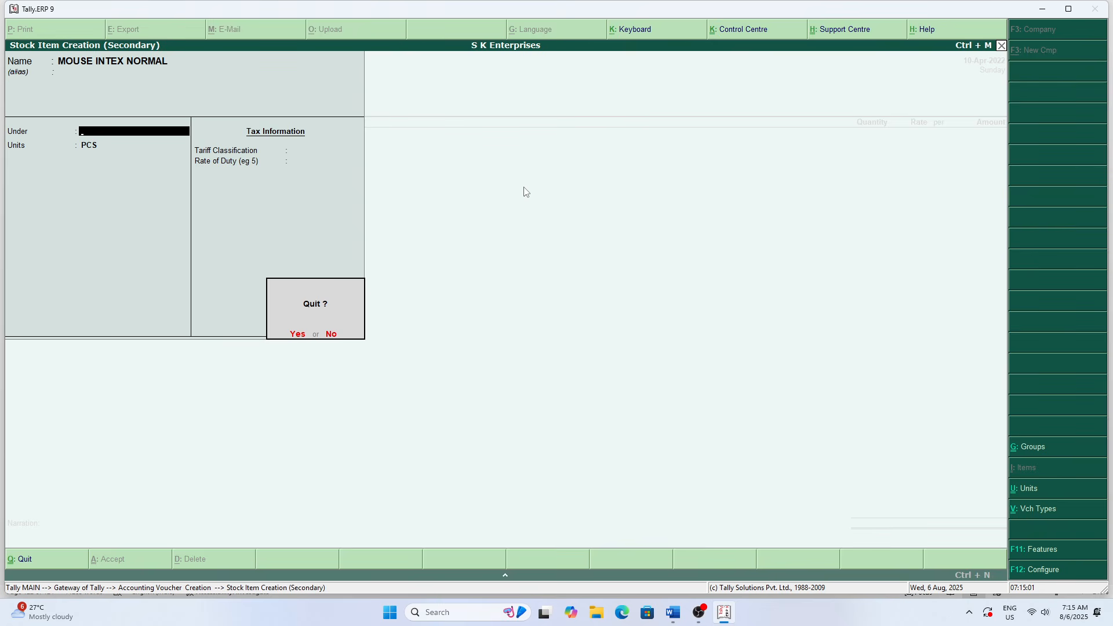
key(Return)
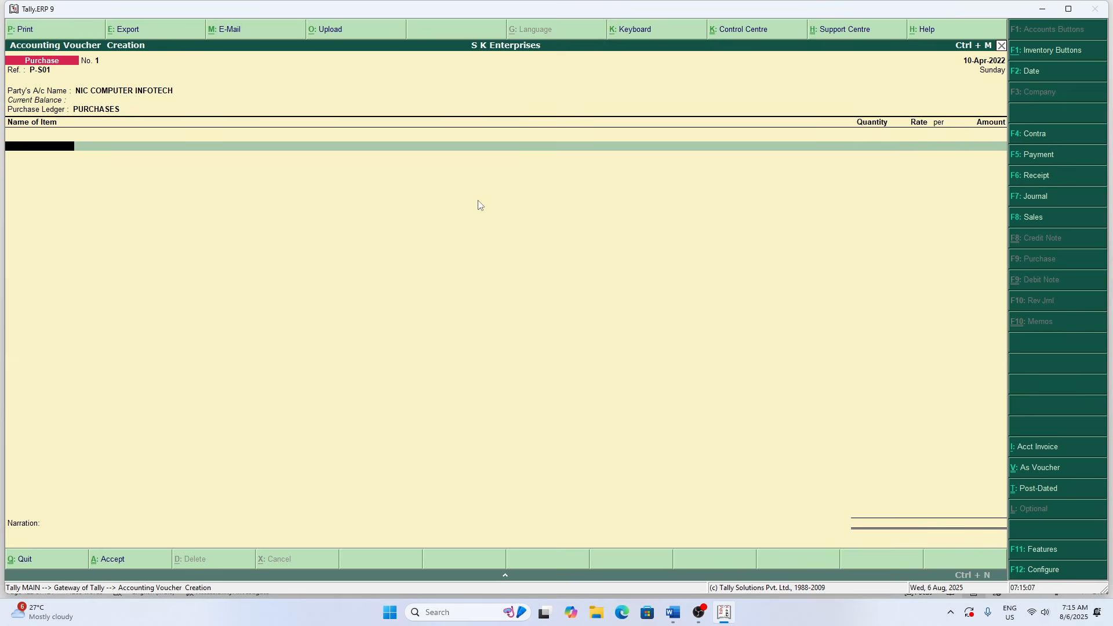
- Start a new stock item named MOUSE INTEX NORMAL from the purchase voucher and place it under the MOUSE group
text(M)
key(BackSpace)
key(alt+c)
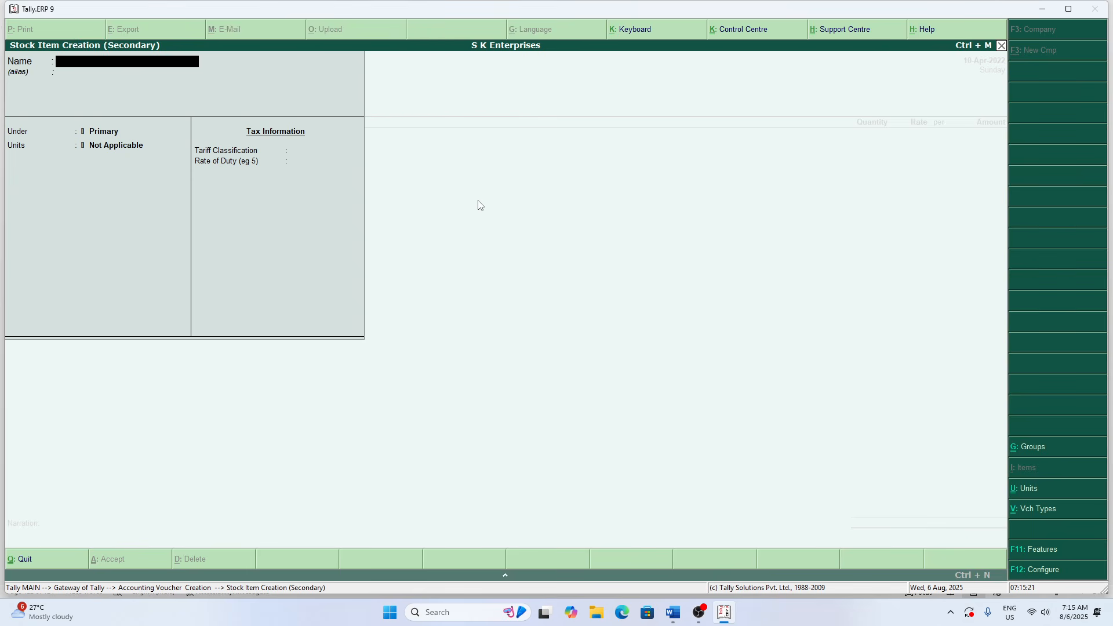
text(MOUSE INTEX)
text(NORMAL)
key(Return)
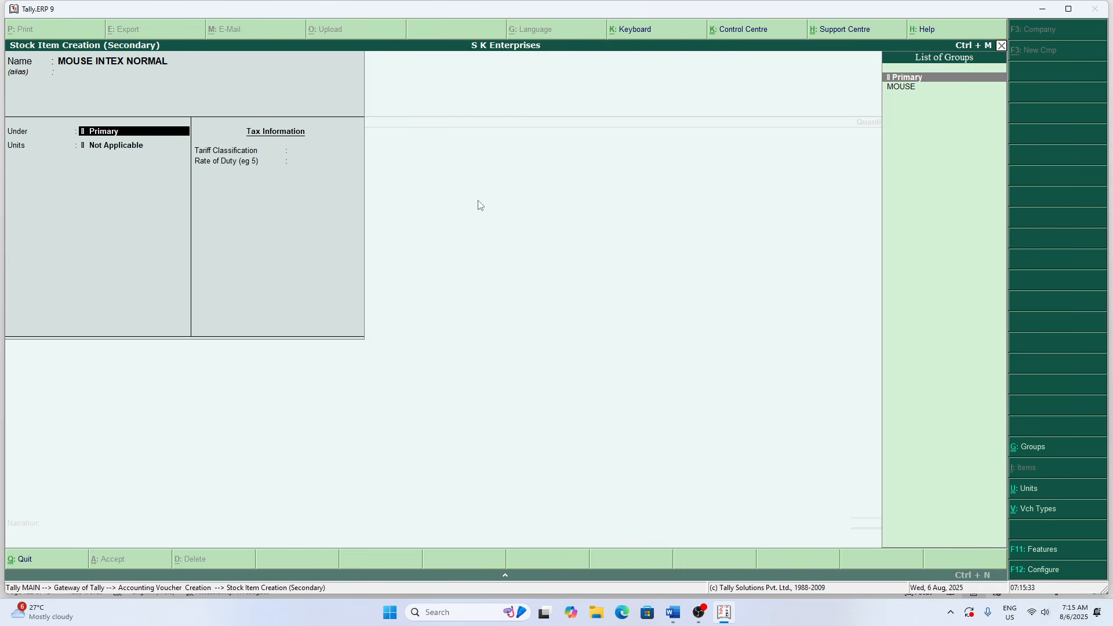
key(Down)
key(Return)
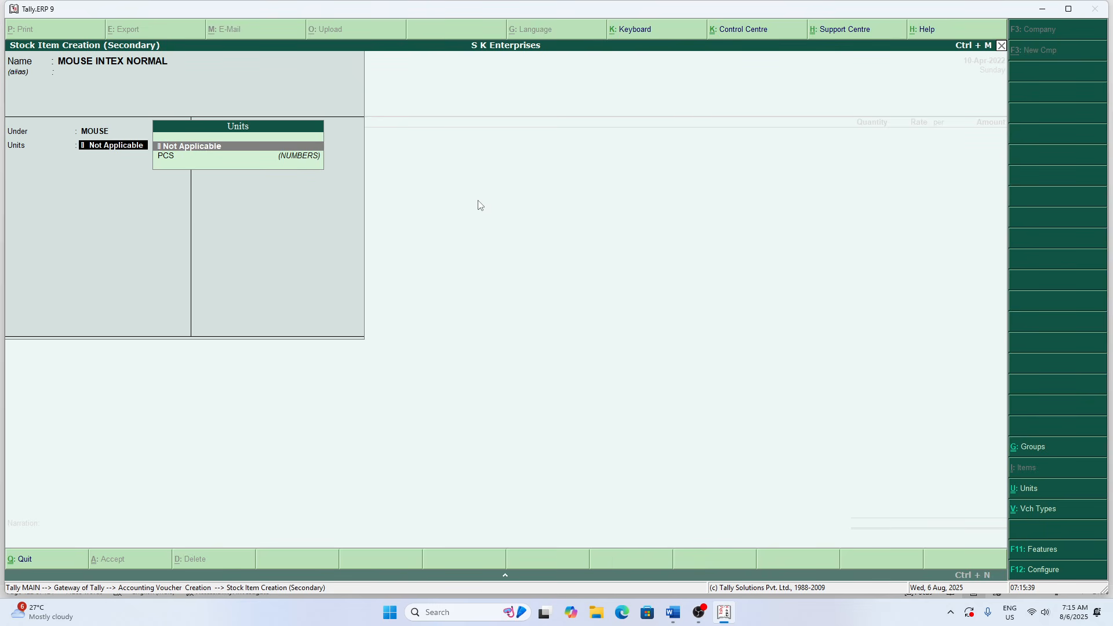
- Open the MOUSE stock group for alteration from the stock item, review its settings and accept them
key(BackSpace)
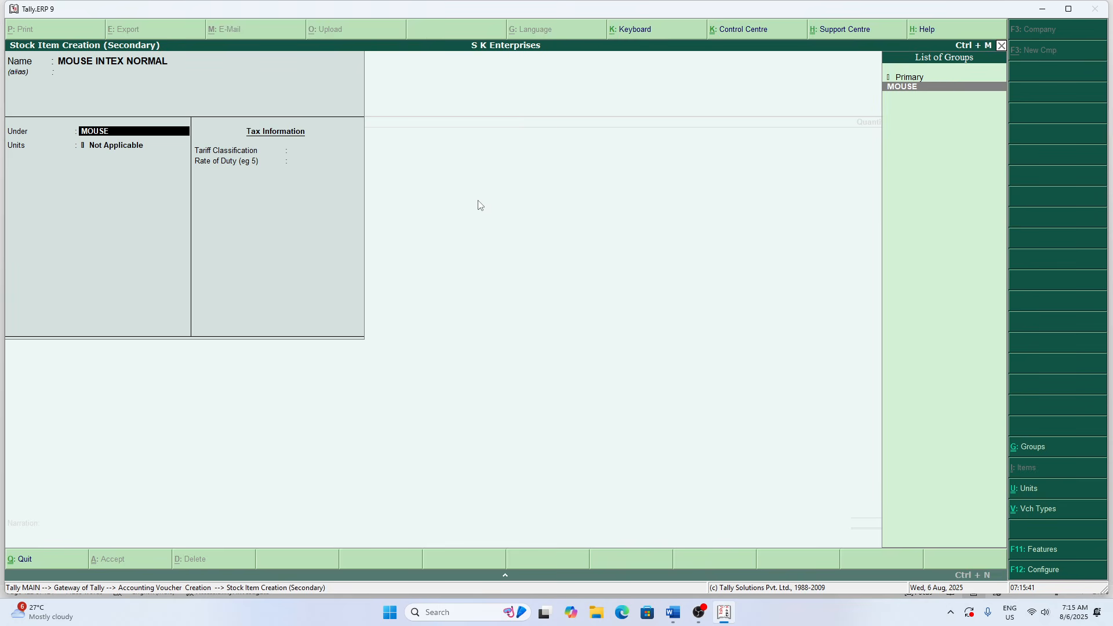
key(ctrl+Return)
key(Return)
key(Return)
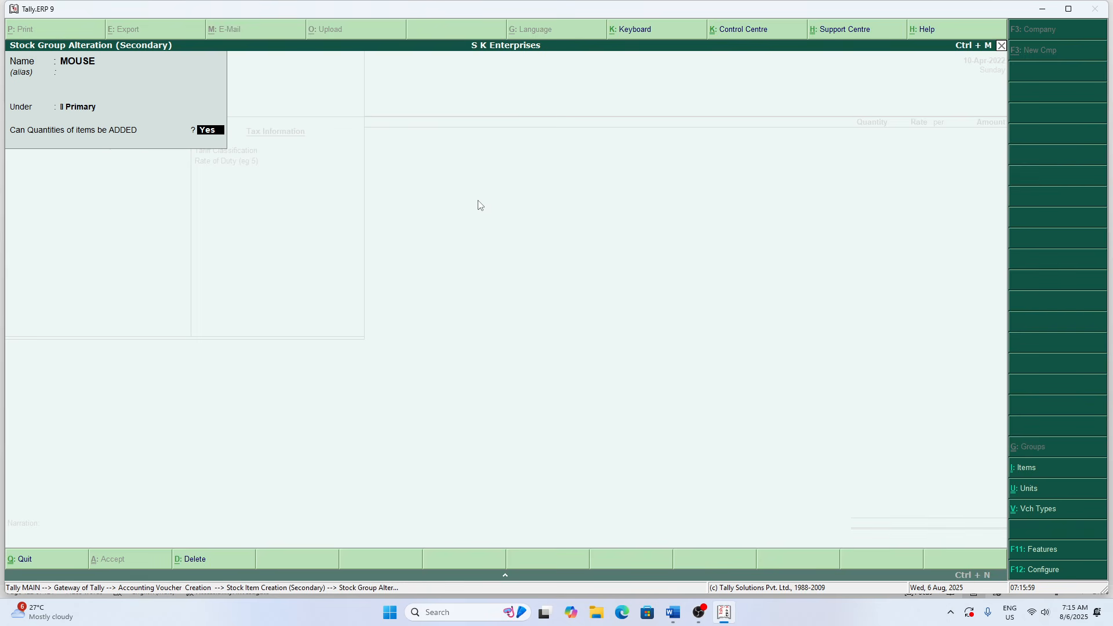
key(Return)
key(Return)
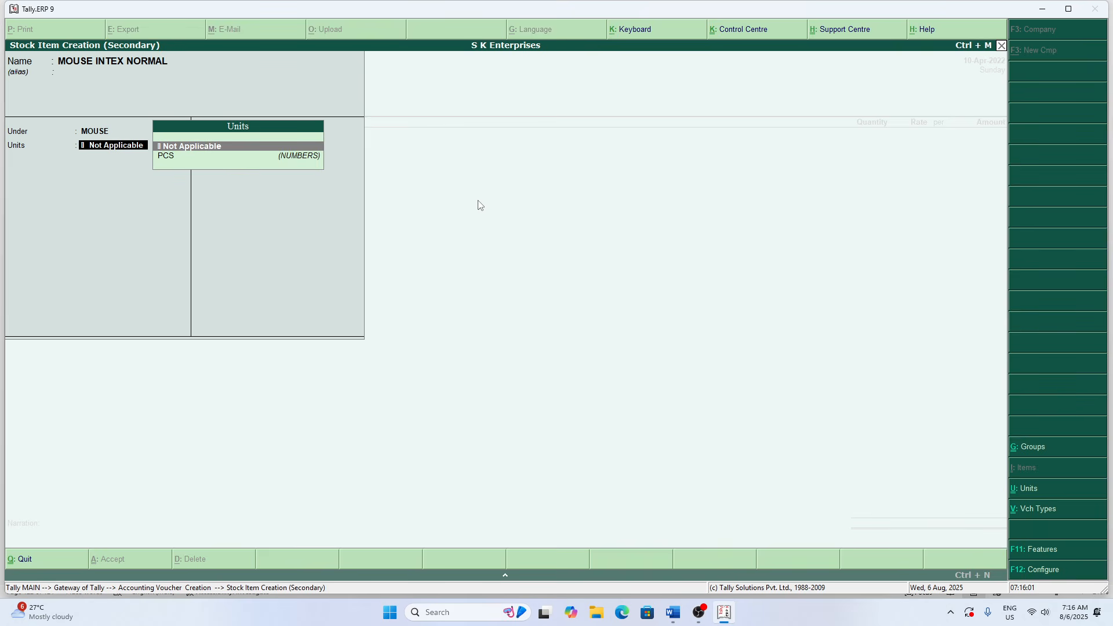
- Set the item's unit to PCS with tariff classification Not Applicable and rate of duty blank, and save it into the voucher
key(Down)
key(Return)
key(Return)
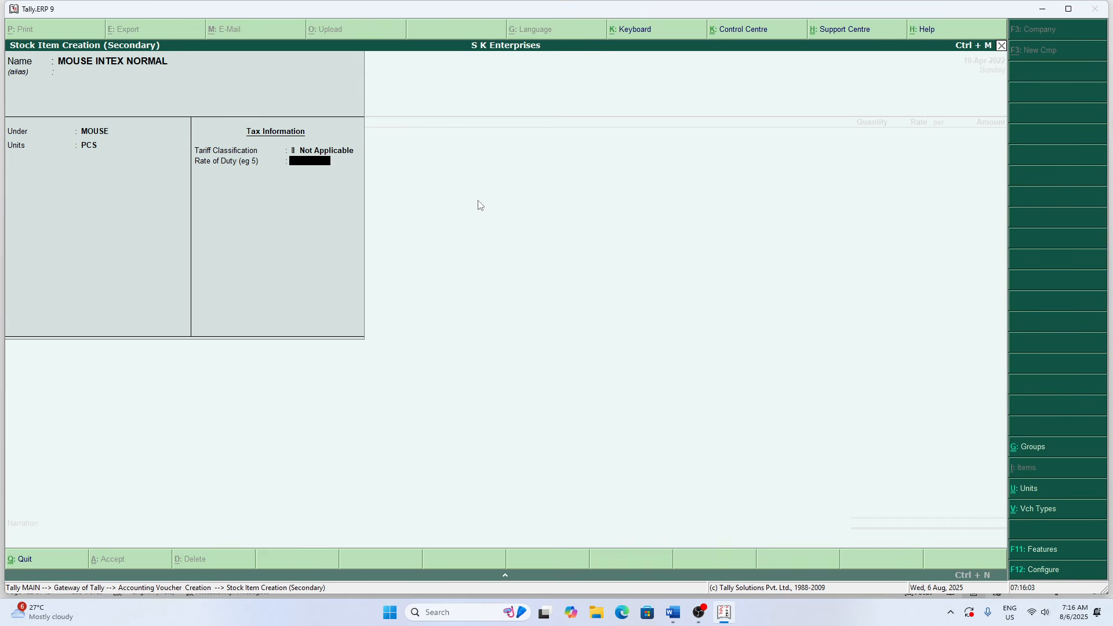
key(Return)
key(Return)
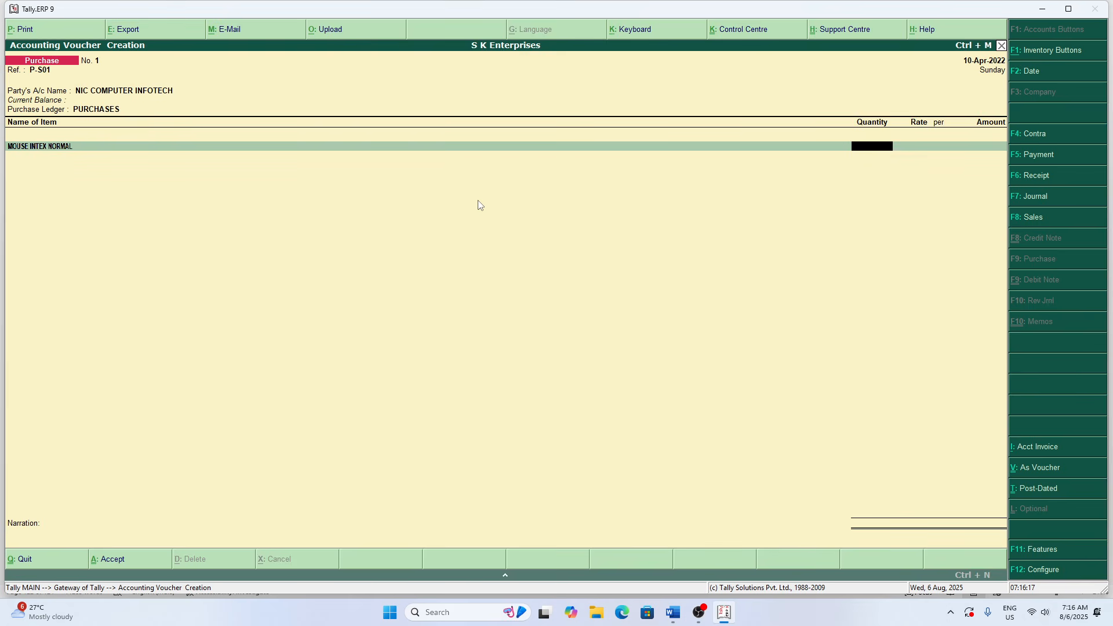
- Check MOUSE INTEX NORMAL in the Word document and enter quantity 100 at rate 125 per PCS in the Tally.ERP 9 voucher
key(alt+Tab)
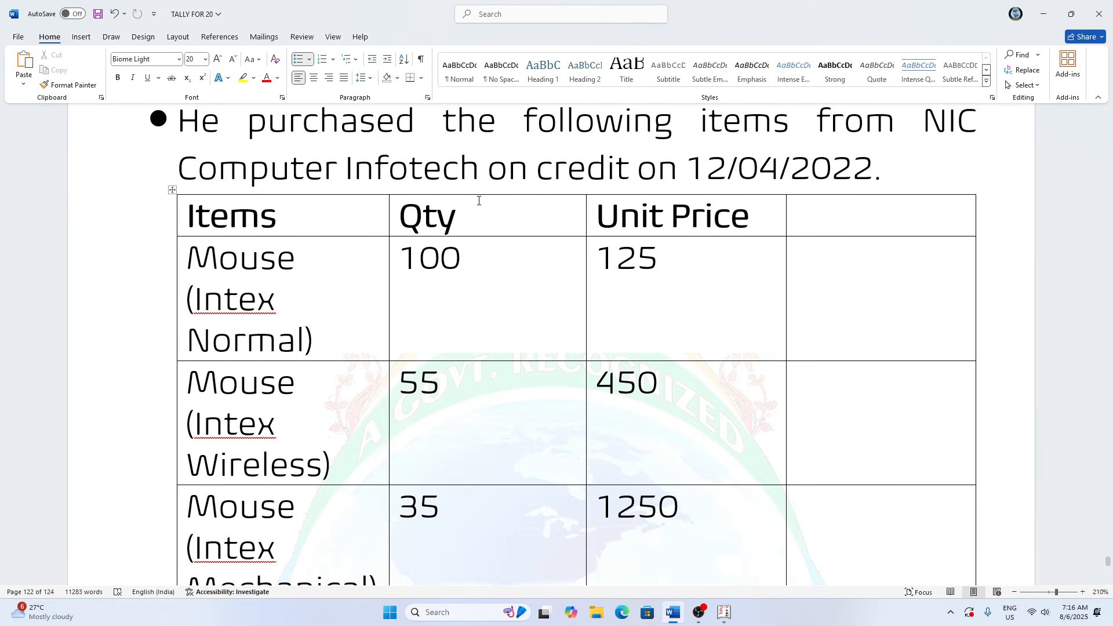
key(alt+Tab)
text(00)
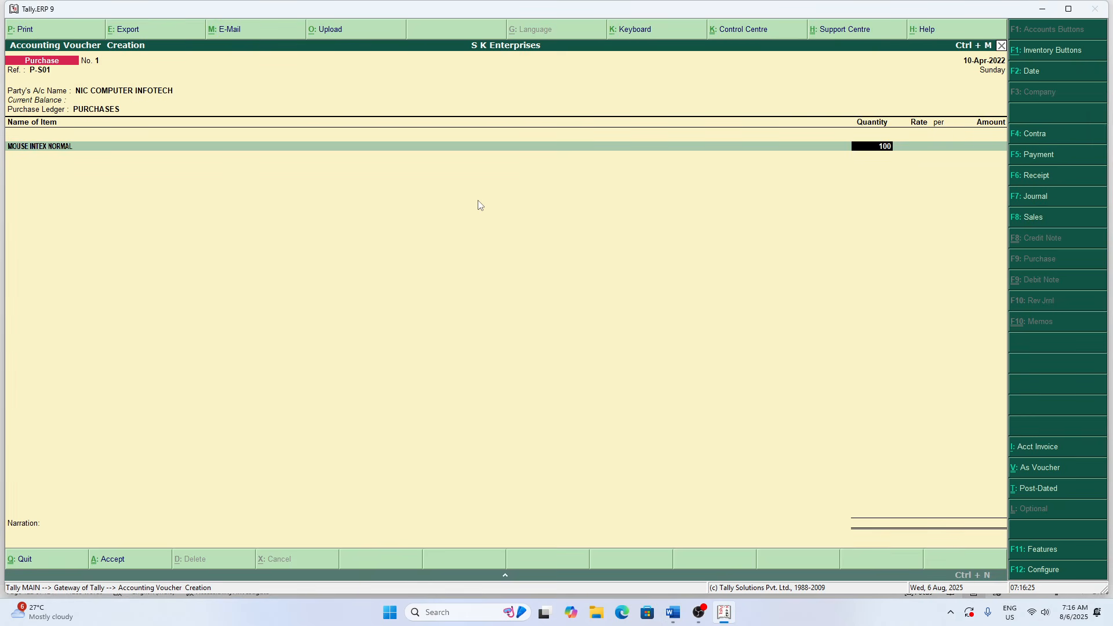
key(Return)
text(125)
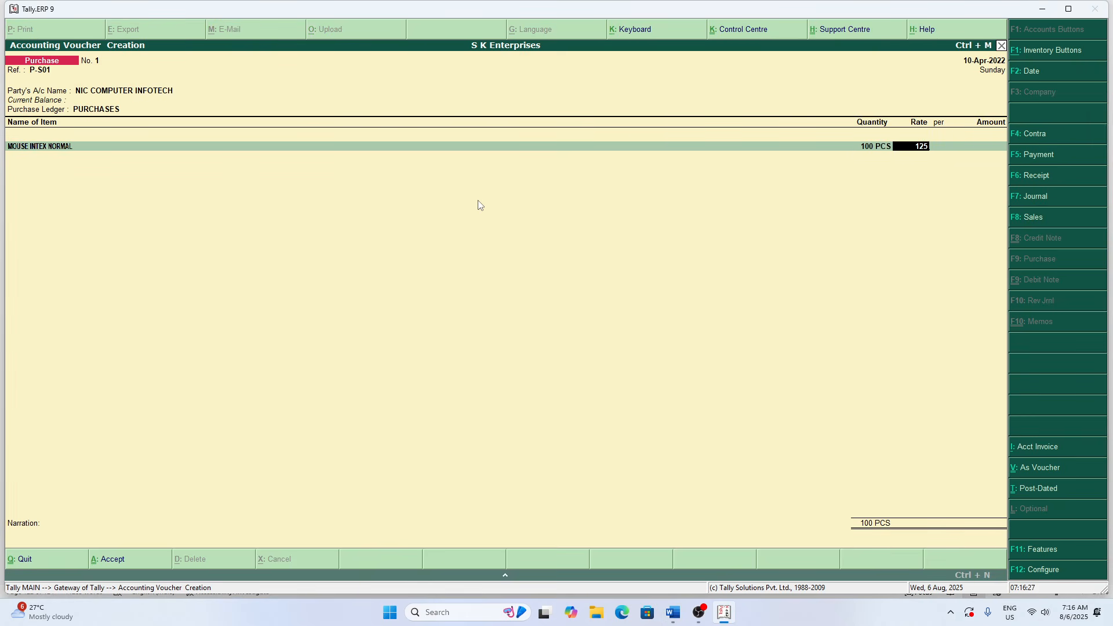
key(Return)
key(Return)
key(Return)
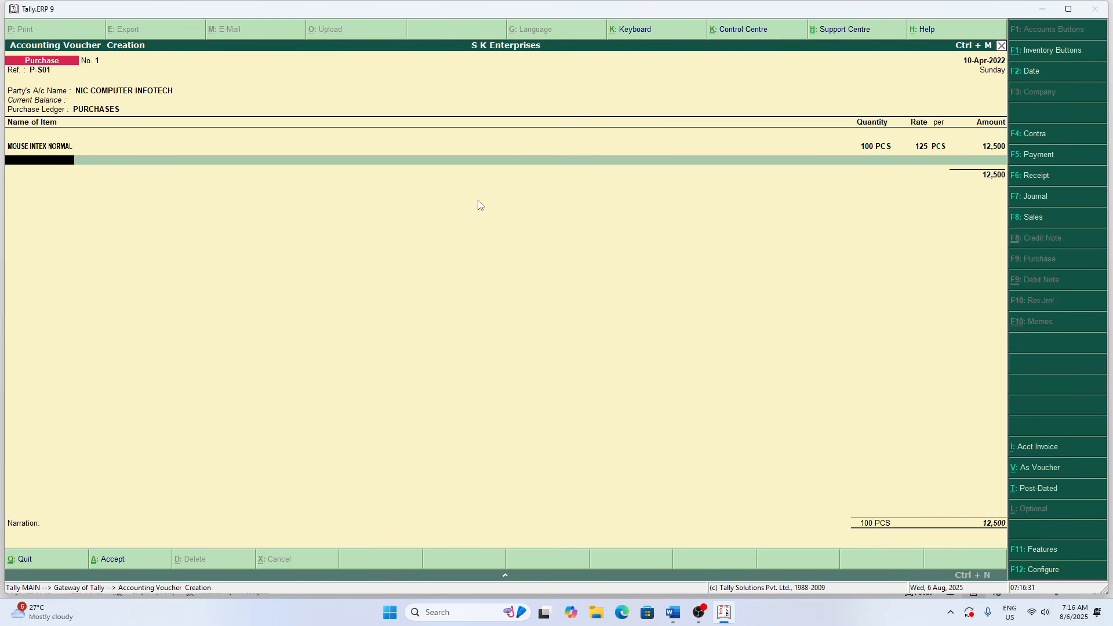
- Check the second purchased item in the Word document and start a new stock item named MOUSE INTEX WIRELESS in Tally.ERP 9
key(alt+Tab)
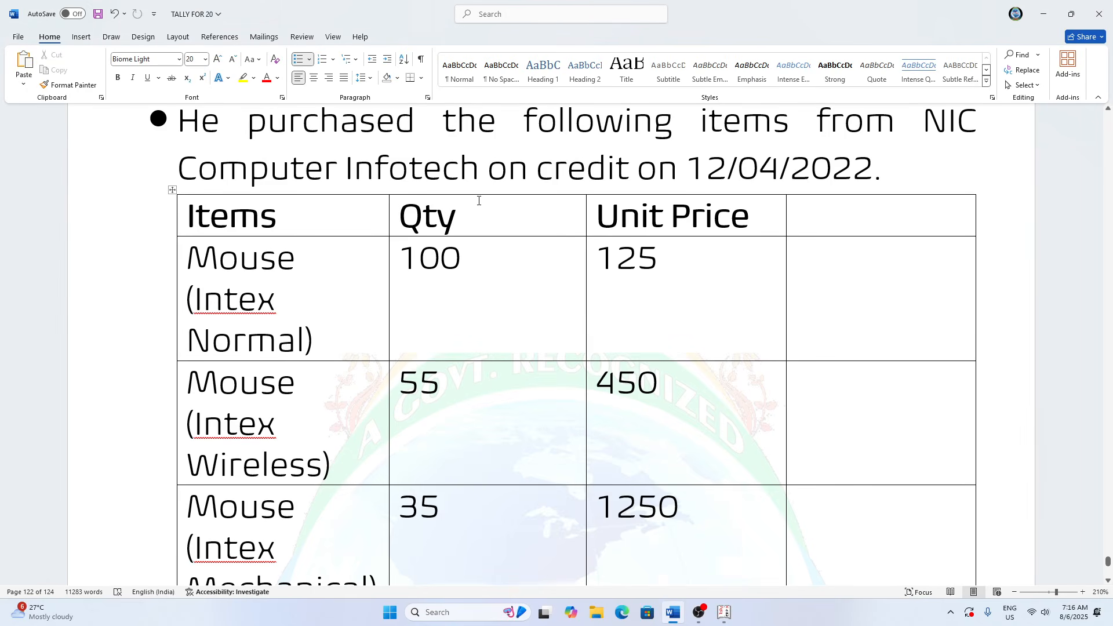
key(alt+Tab)
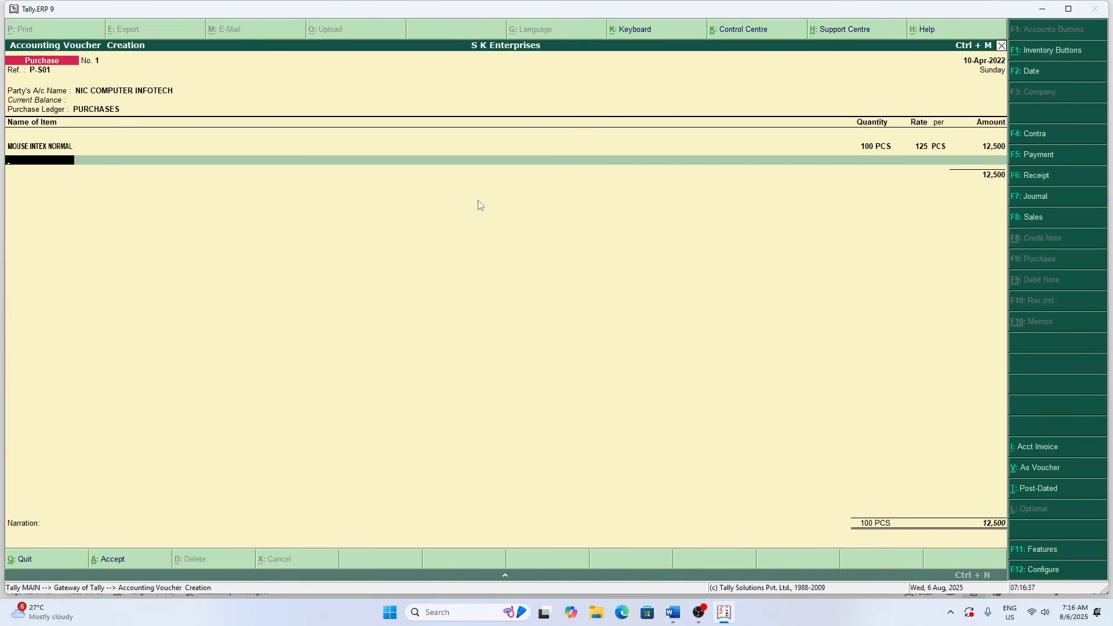
key(alt+c)
text(MOUSE)
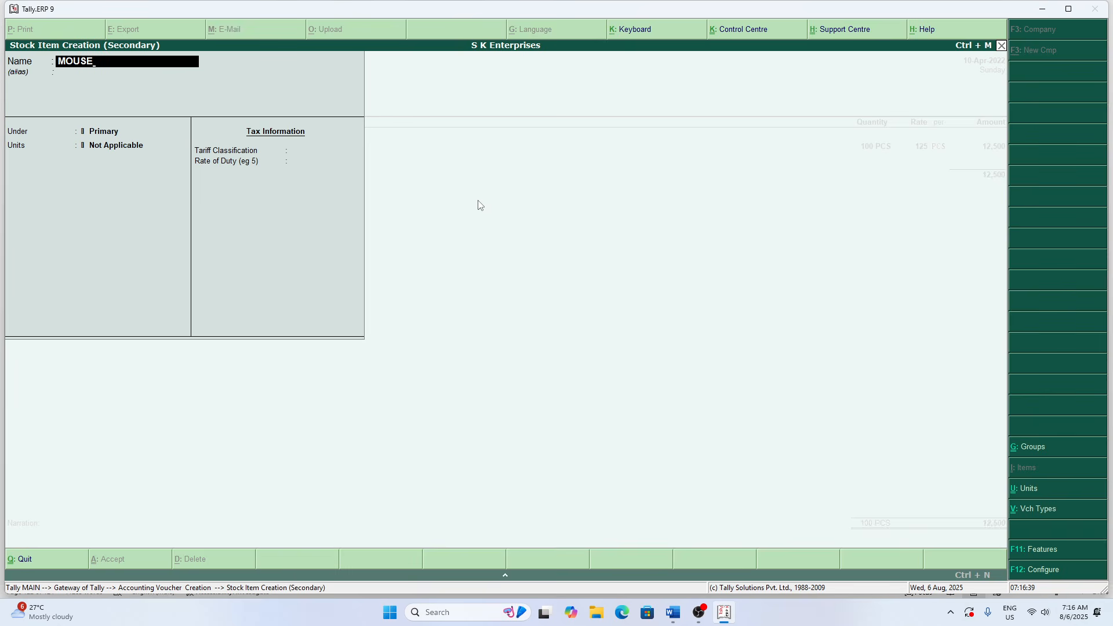
text( INTEX WIRELESS)
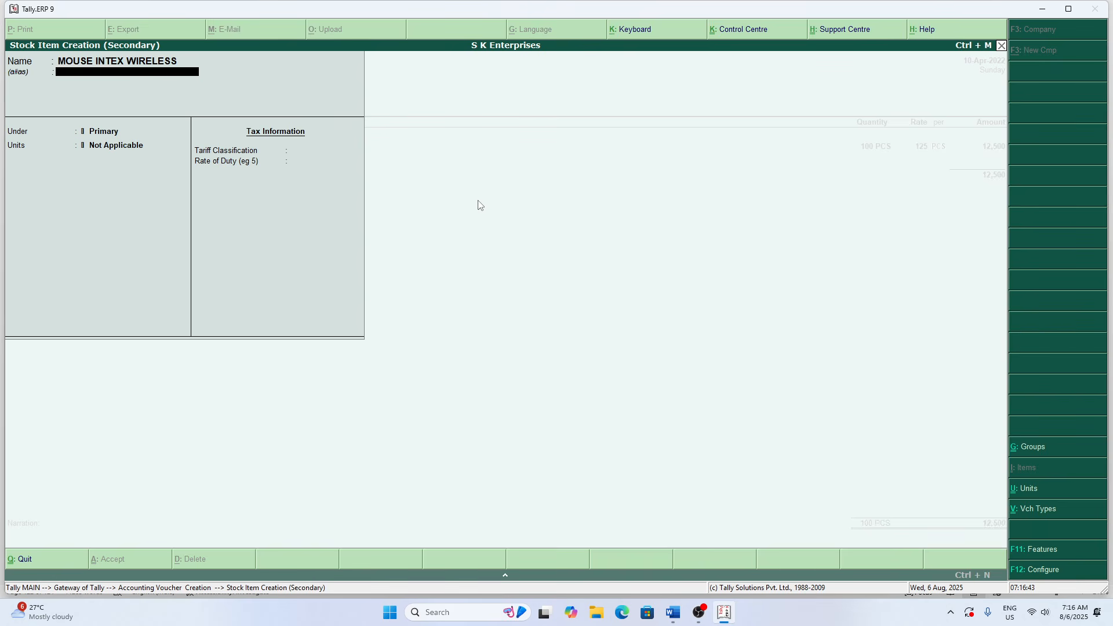
key(Return)
- Place MOUSE INTEX WIRELESS under the MOUSE group with unit PCS and tariff classification Not Applicable, and save it into the voucher
key(Down)
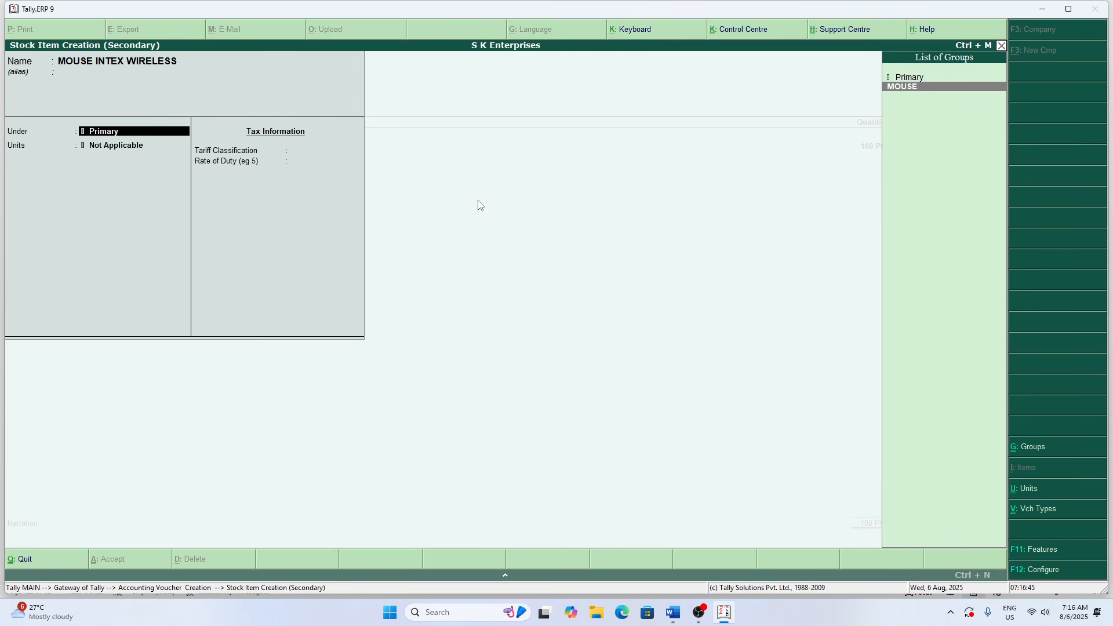
key(Return)
key(Down)
key(Return)
key(Return)
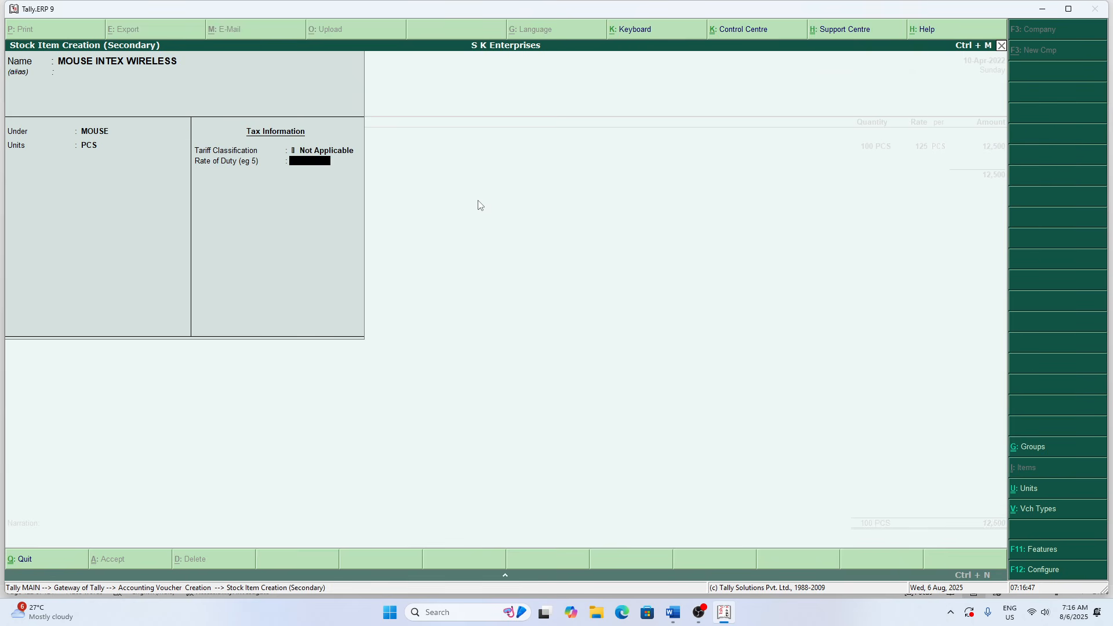
key(Return)
key(Return)
- Enter quantity 55 at rate 450 per PCS for MOUSE INTEX WIRELESS and accept the line
key(Return)
key(Return)
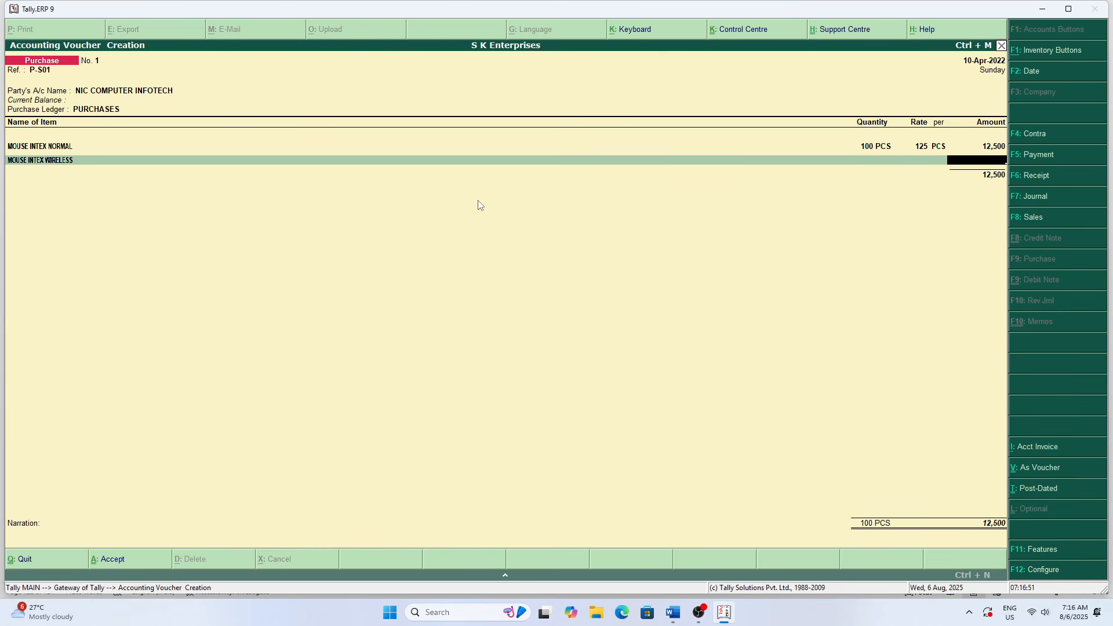
key(BackSpace)
text(55)
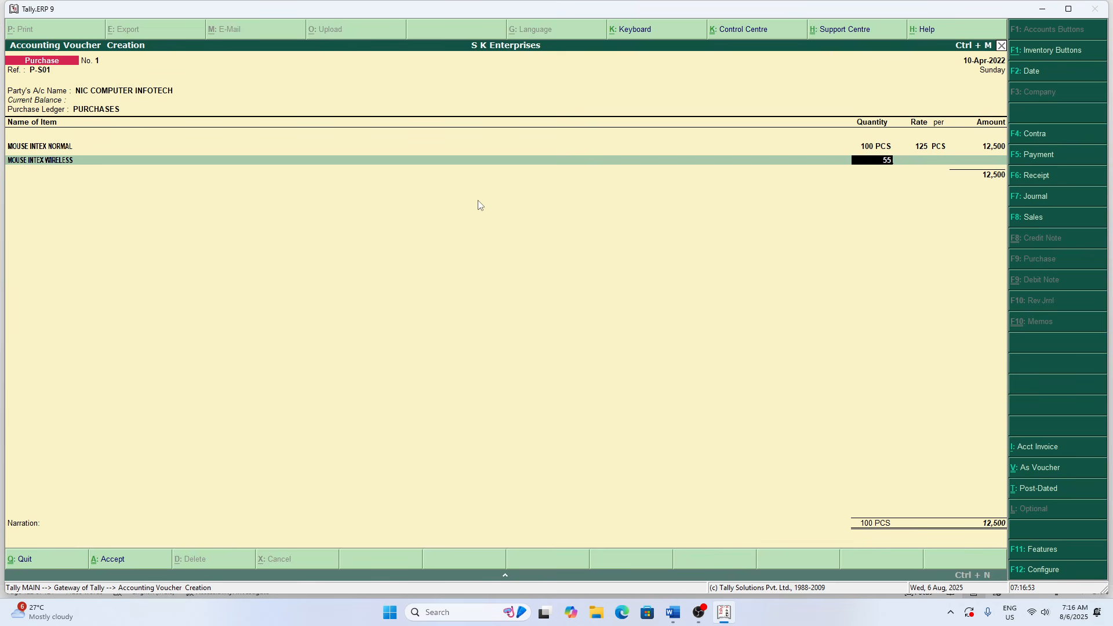
key(Return)
text(450)
key(Return)
key(Return)
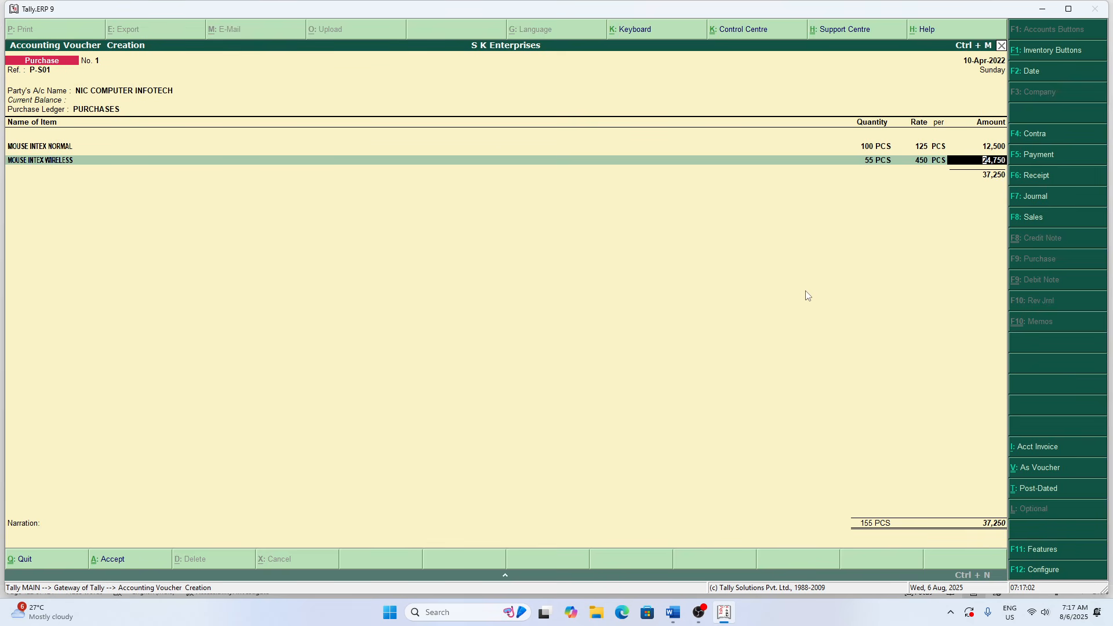
key(Return)
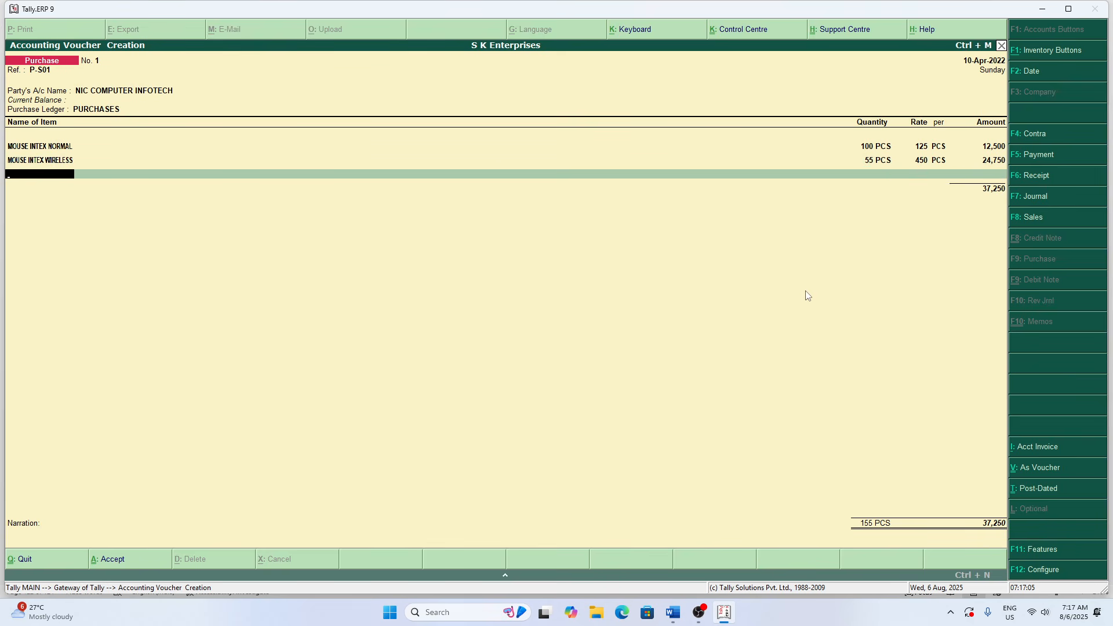
- Check the third purchased item in the Word document and start a new stock item named MOUSE INTEX MECHANICAL in Tally.ERP 9
key(alt+Tab)
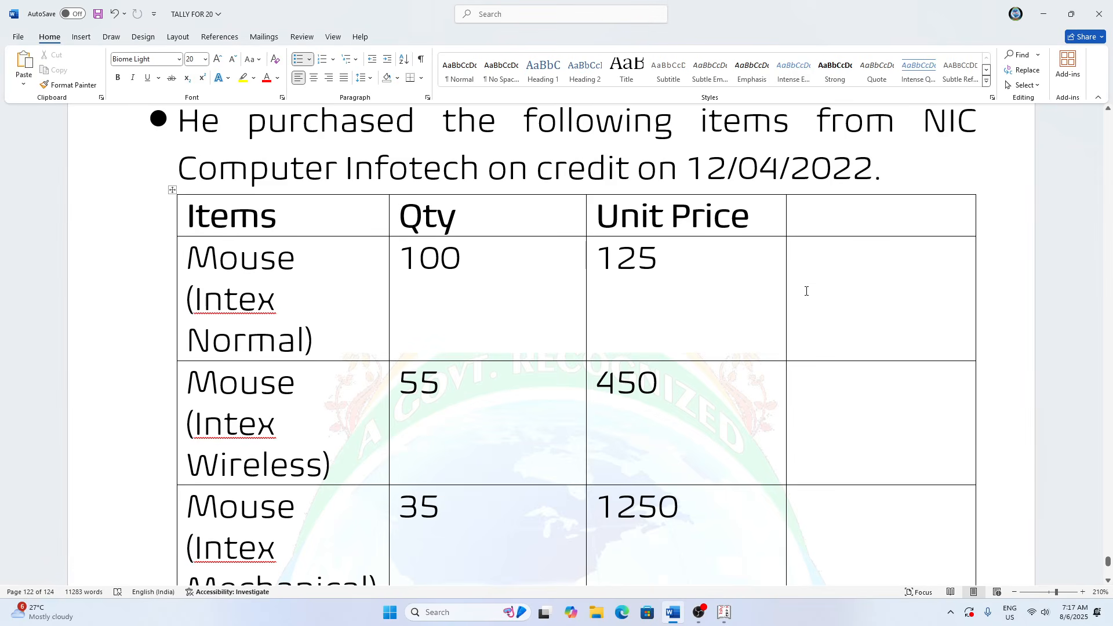
scroll(683, 313, down, 2)
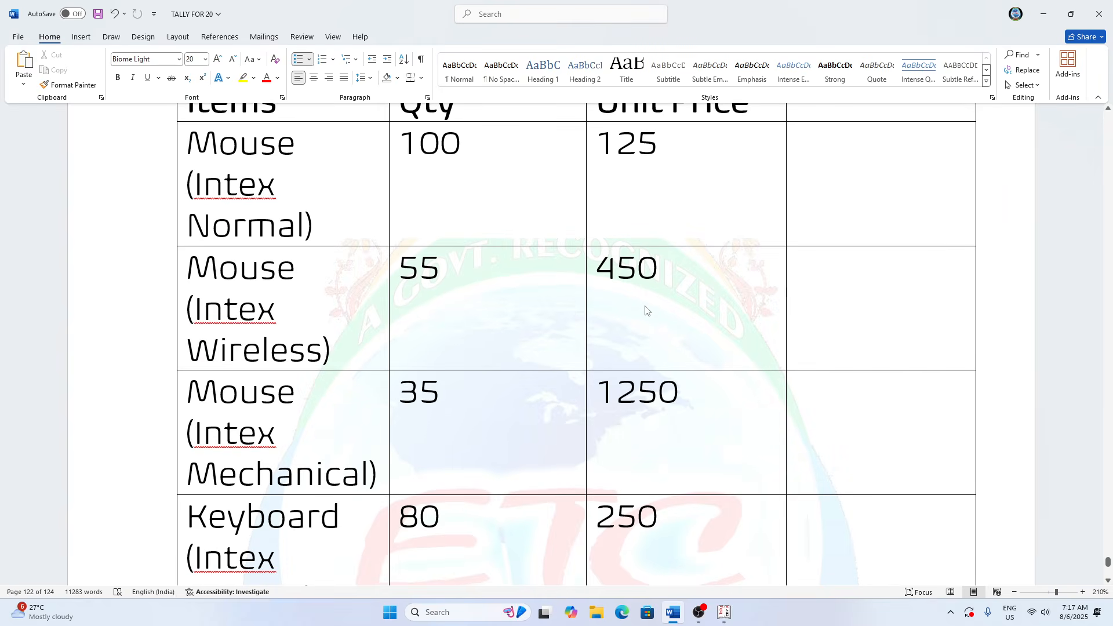
scroll(645, 309, down, 1)
scroll(652, 310, down, 2)
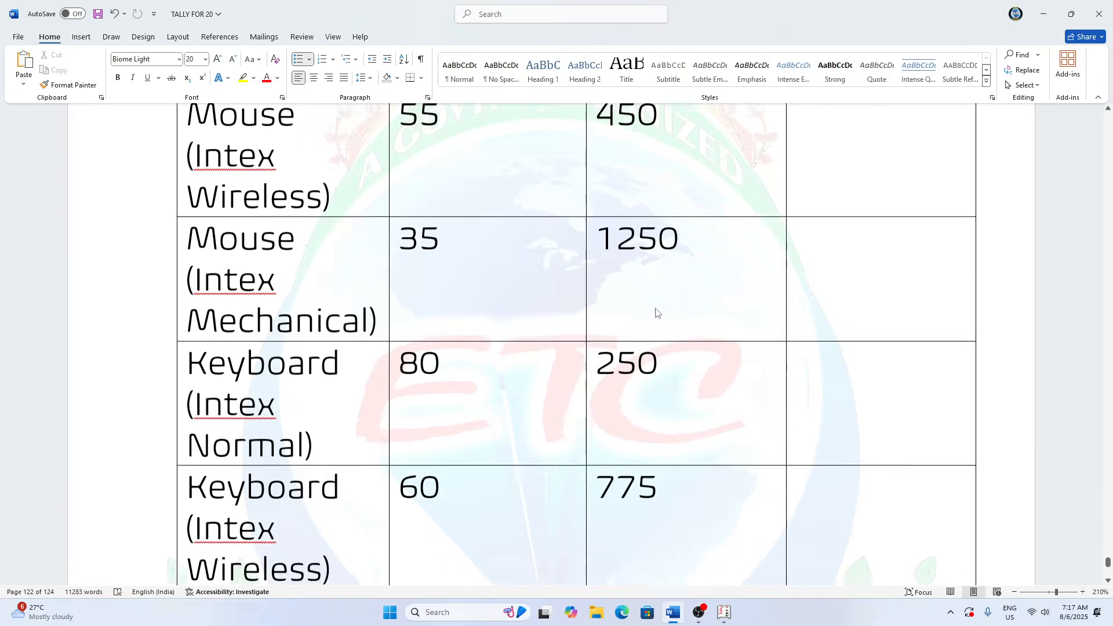
scroll(655, 312, up, 1)
scroll(656, 313, up, 2)
scroll(656, 313, down, 2)
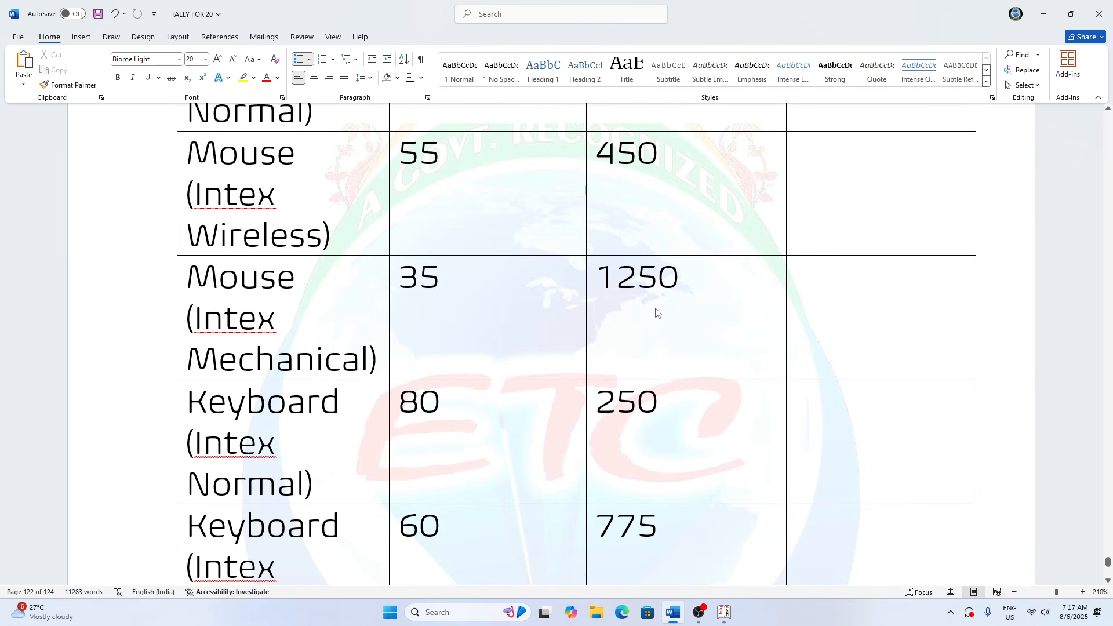
key(alt+Tab)
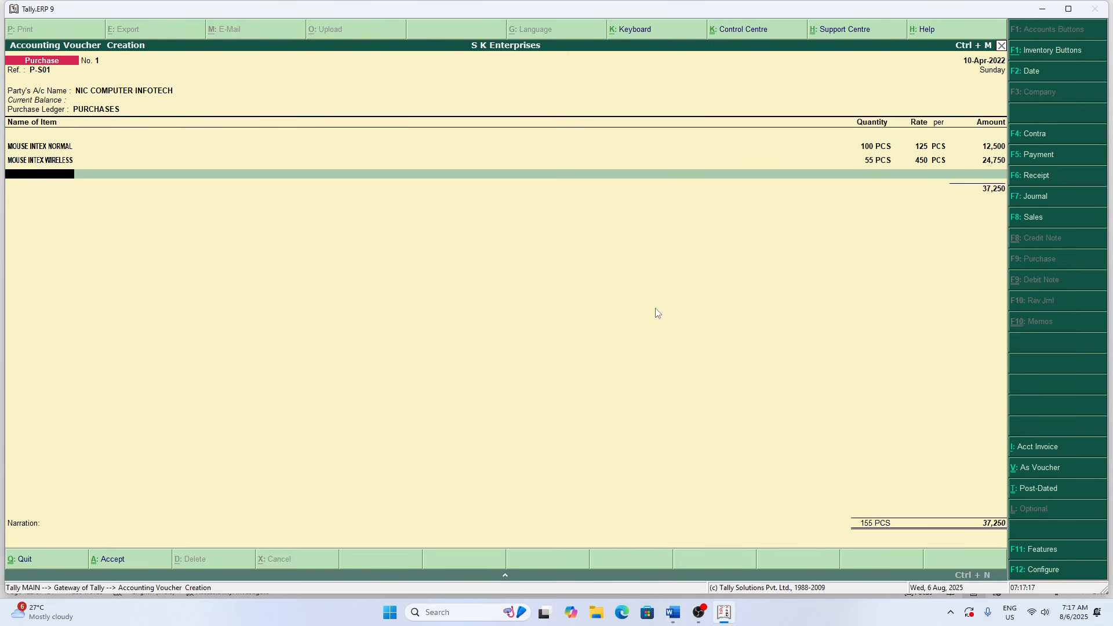
key(alt+c)
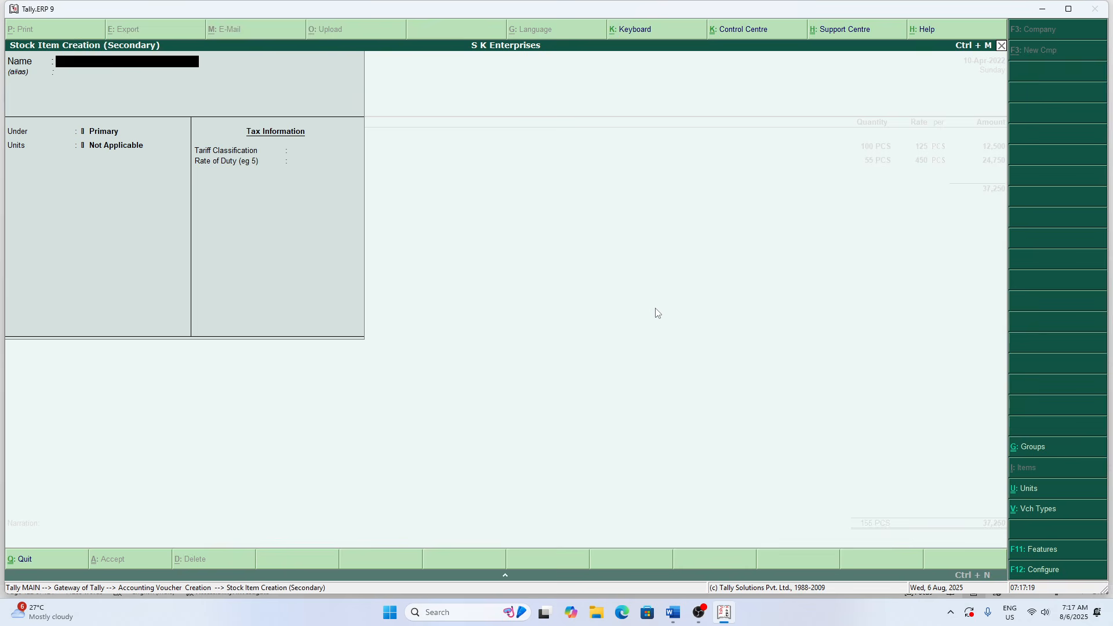
text(MOUSE INTEX MECHANI)
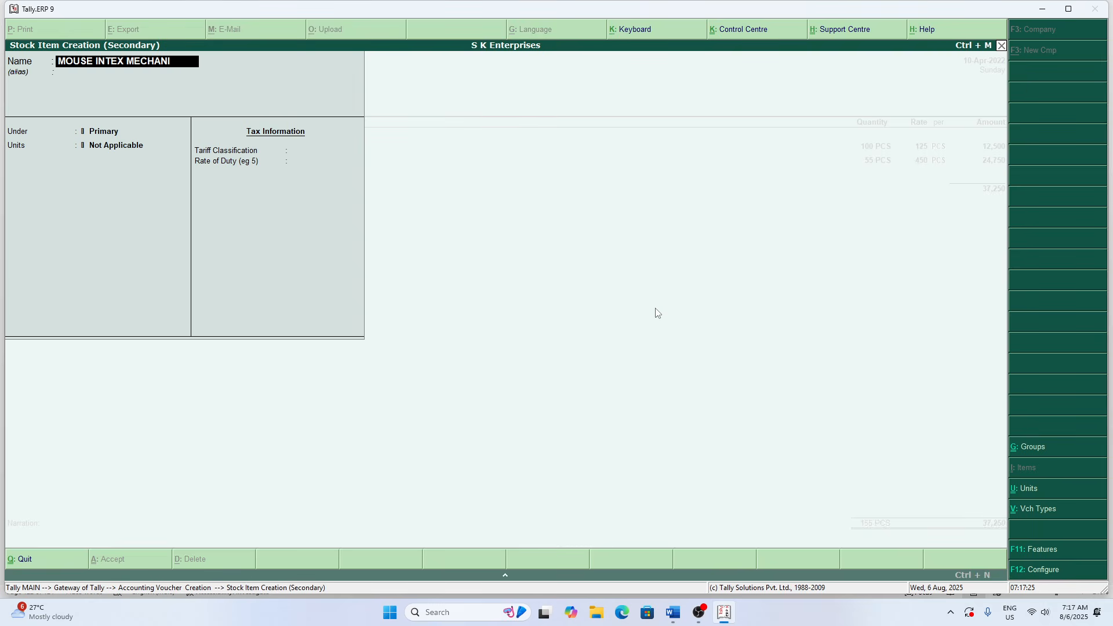
text(CAL)
key(Return)
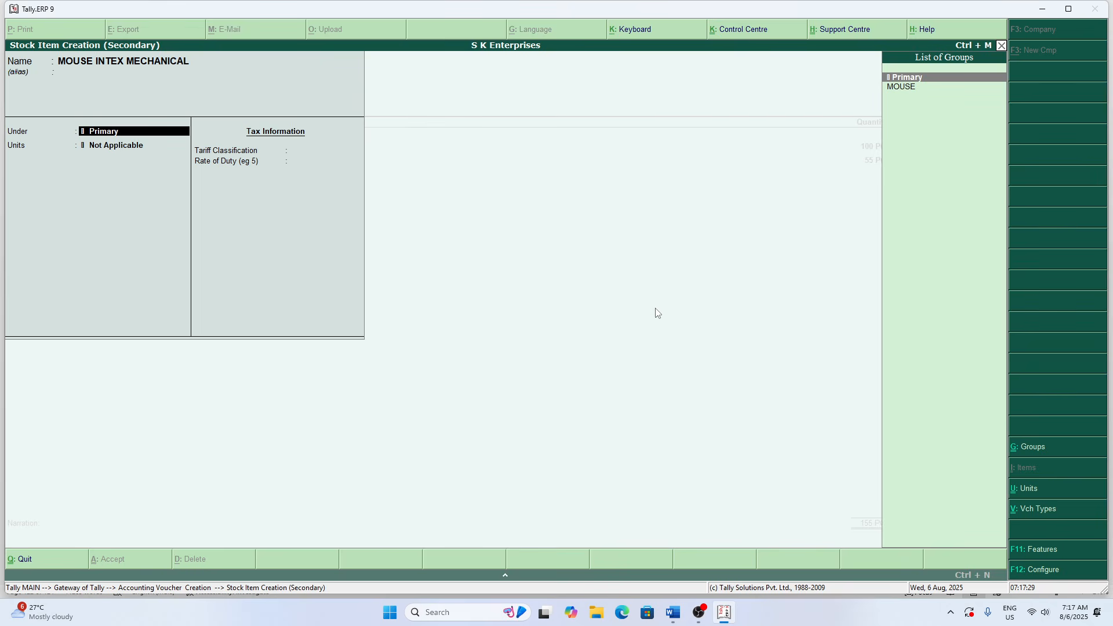
- Place MOUSE INTEX MECHANICAL under the MOUSE group with unit PCS and tariff classification Not Applicable, and save it into the voucher
key(Down)
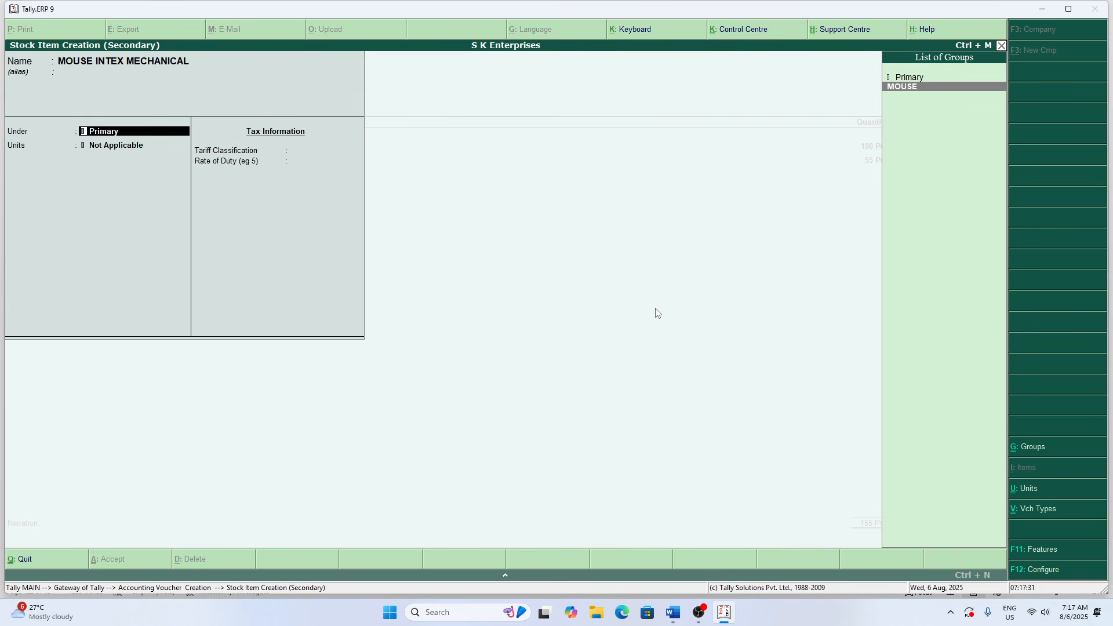
key(Return)
key(Down)
key(Return)
key(Return)
key(Return)
key(Return)
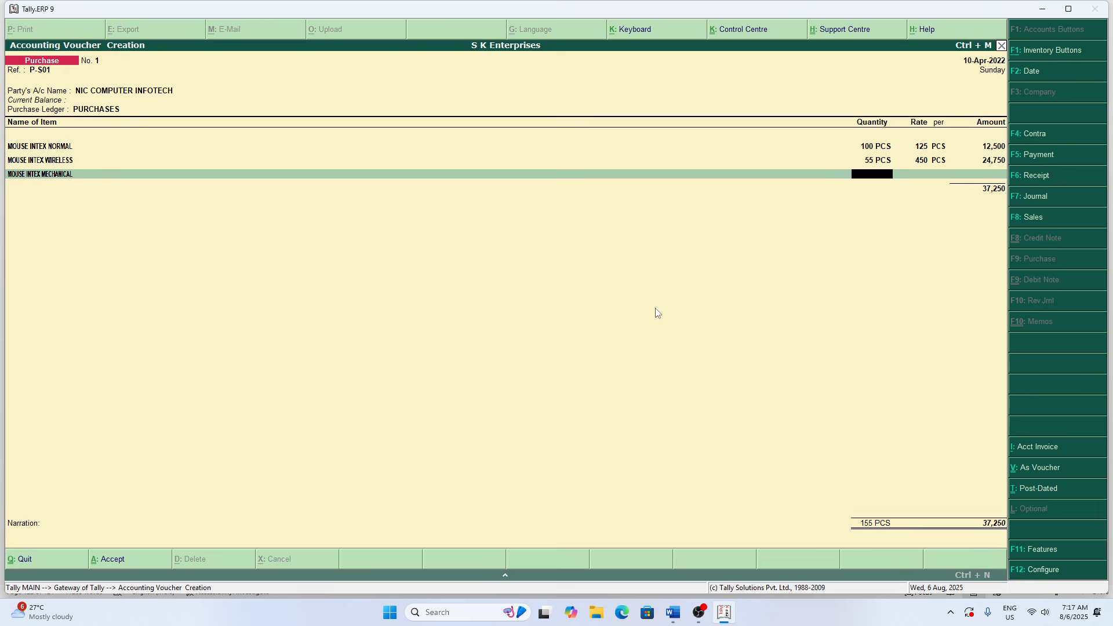
- Check MOUSE INTEX MECHANICAL in the Word document and enter quantity 35 at rate 1250 per PCS in the Tally.ERP 9 voucher
key(alt+Tab)
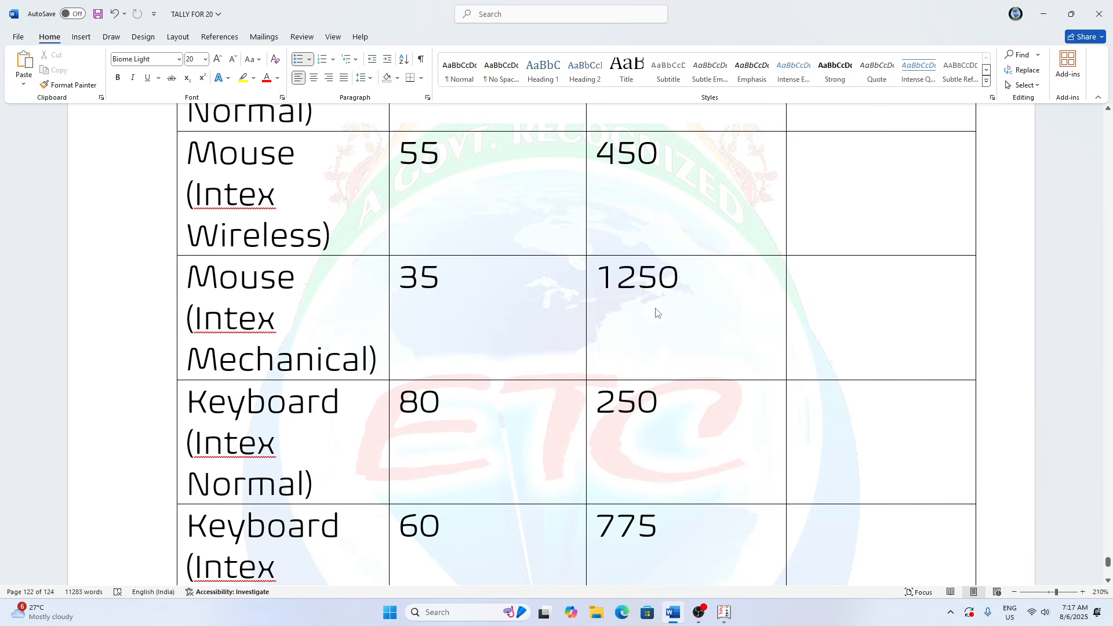
key(alt+Tab)
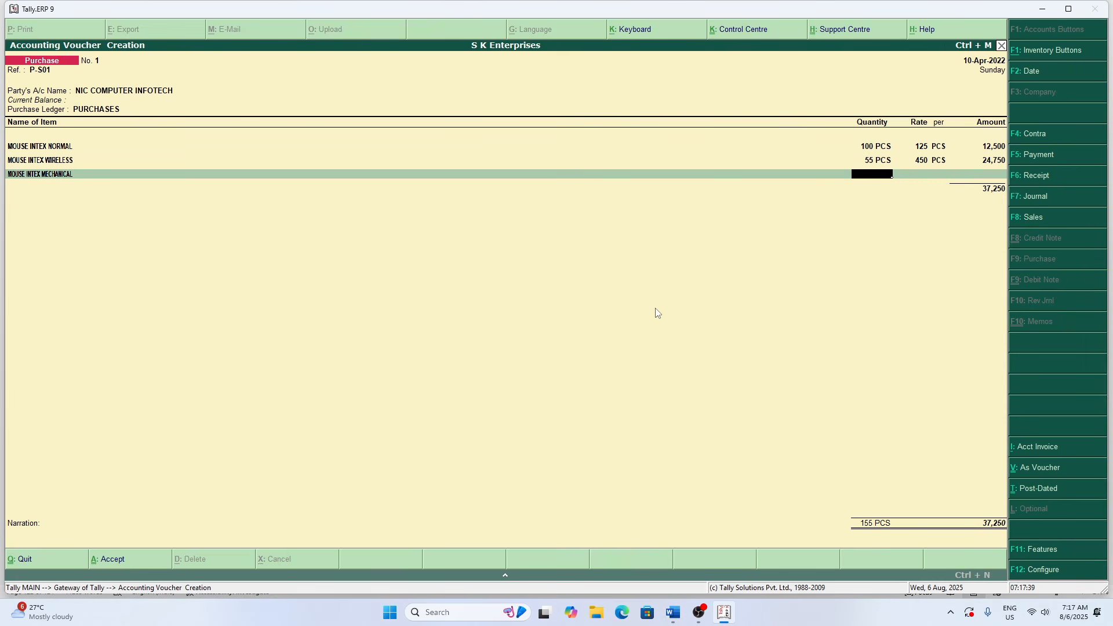
text(35)
key(Return)
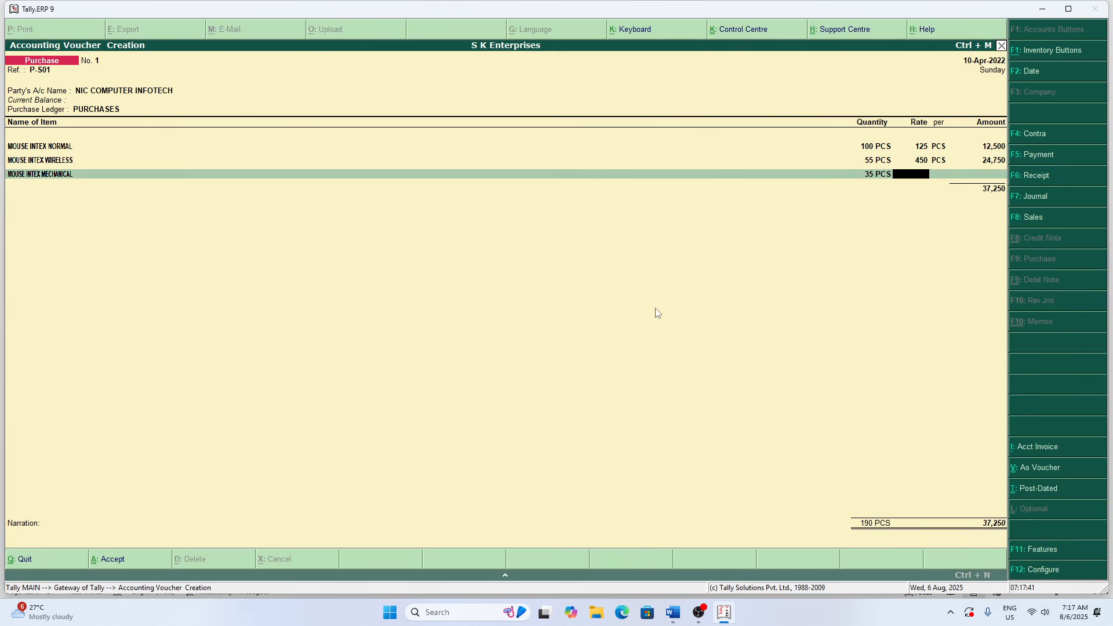
text(250)
key(BackSpace)
key(BackSpace)
text(1250)
key(Return)
key(Return)
key(Return)
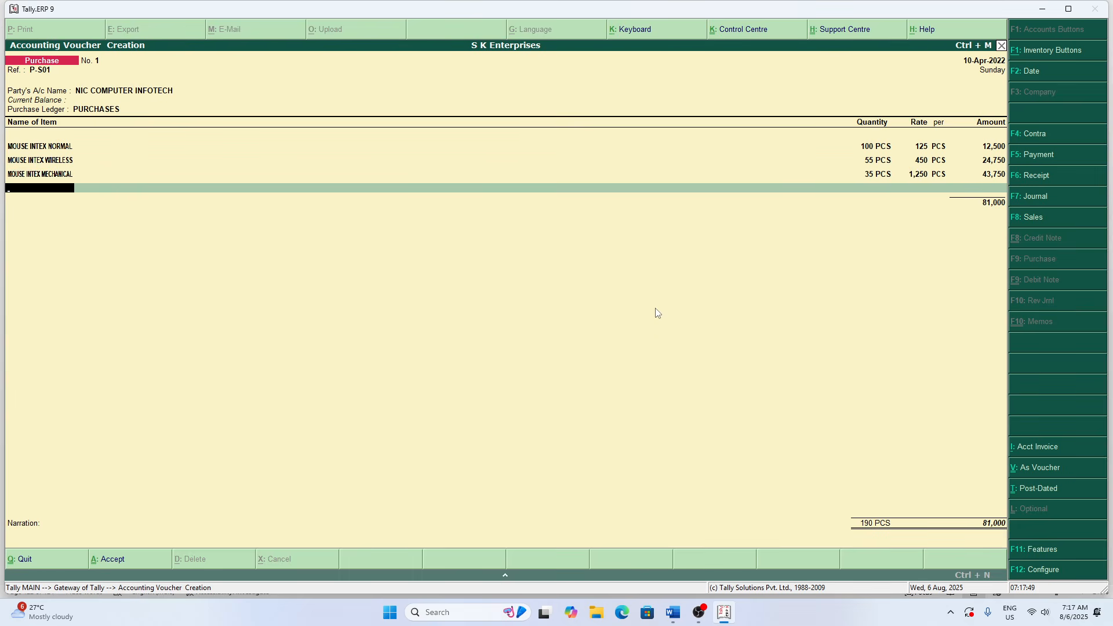
- Check the fourth purchased item in the Word document and start a new stock item named KEYBOARD INTEX NORMAL in Tally.ERP 9
key(alt+Tab)
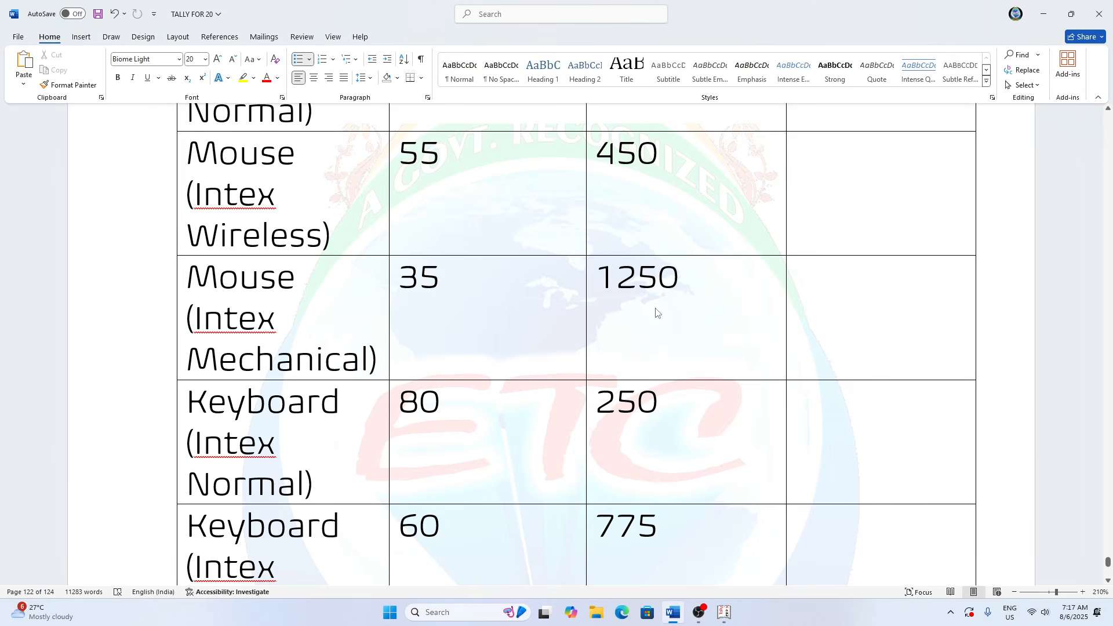
scroll(656, 311, down, 5)
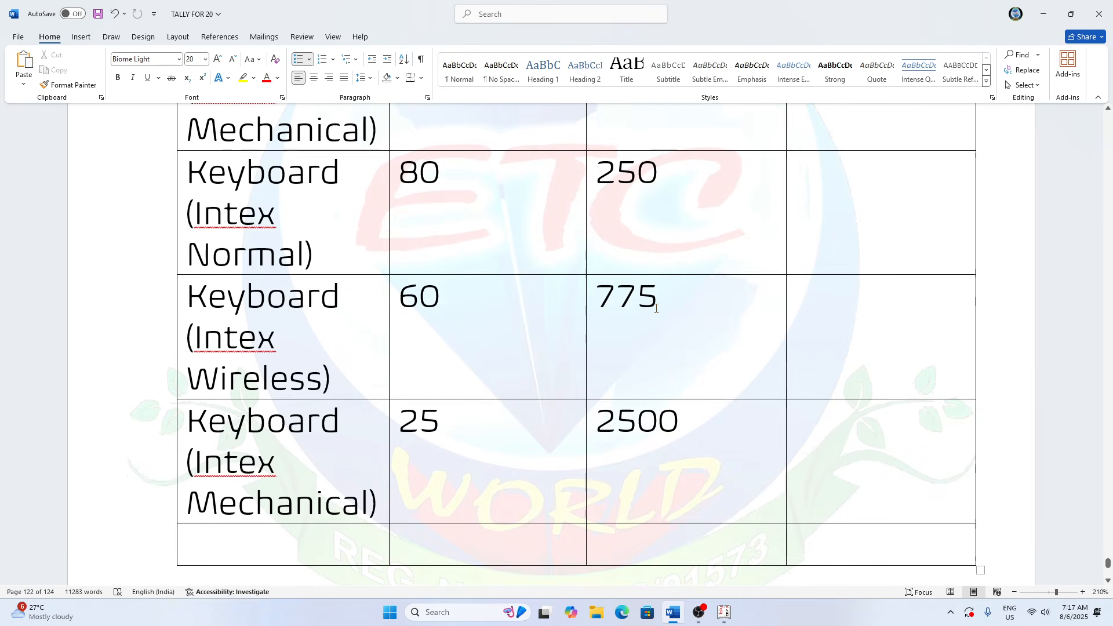
key(alt+Tab)
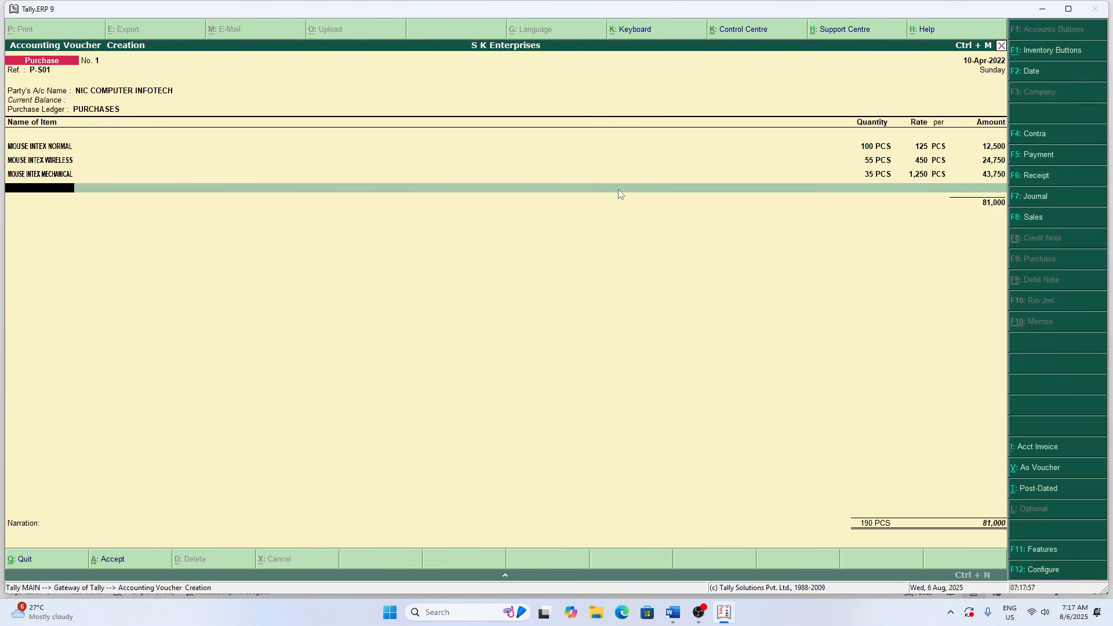
key(alt+c)
text(KEYB)
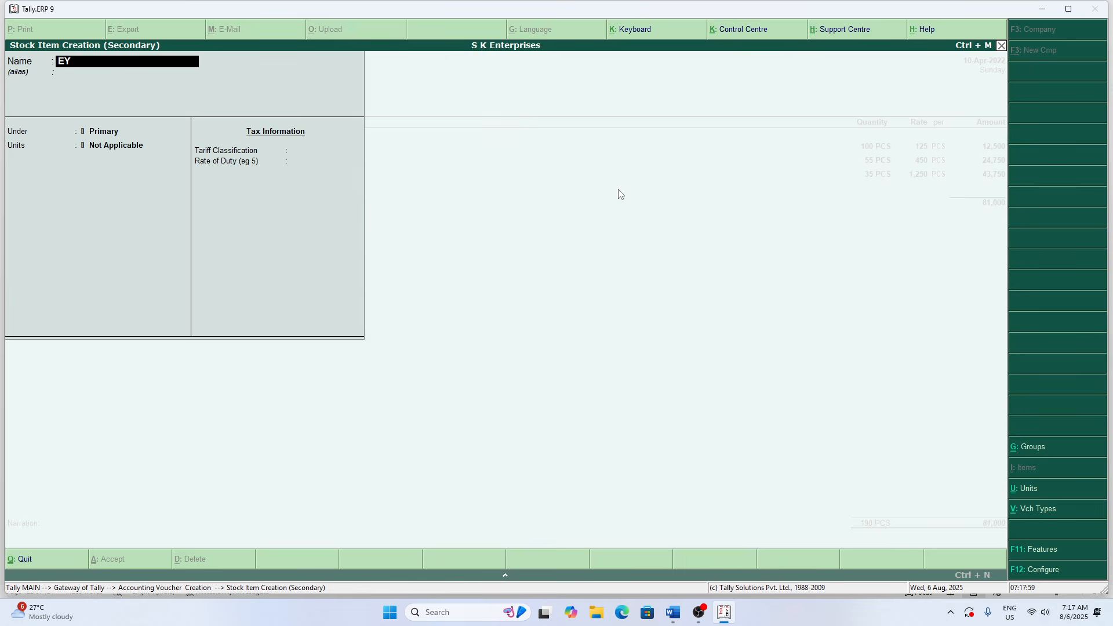
text(OARD INTEX NORMAL)
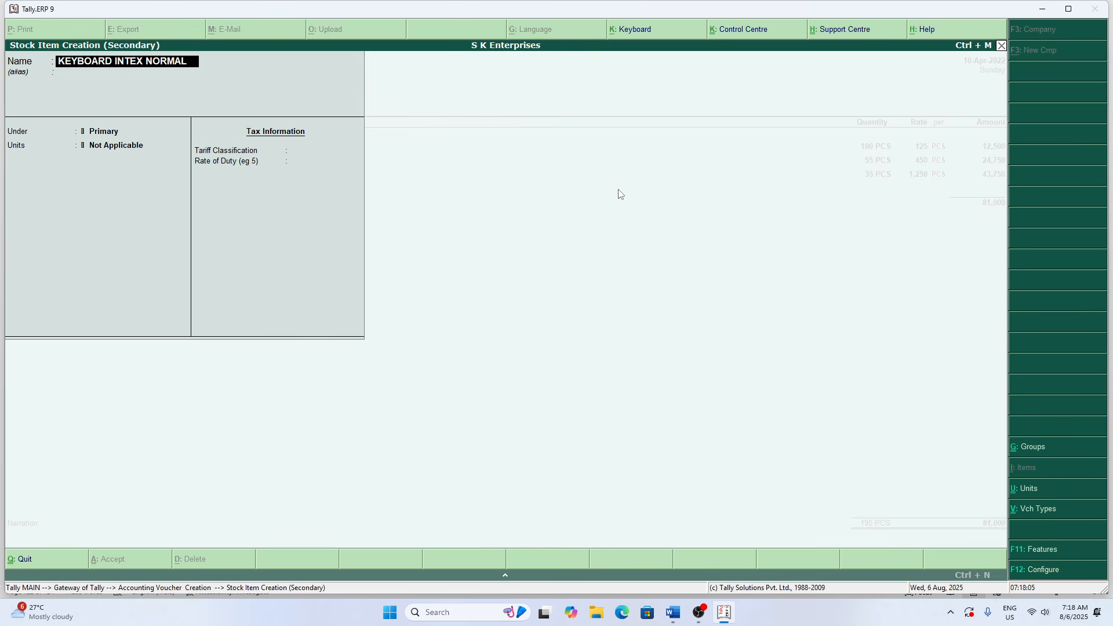
key(Return)
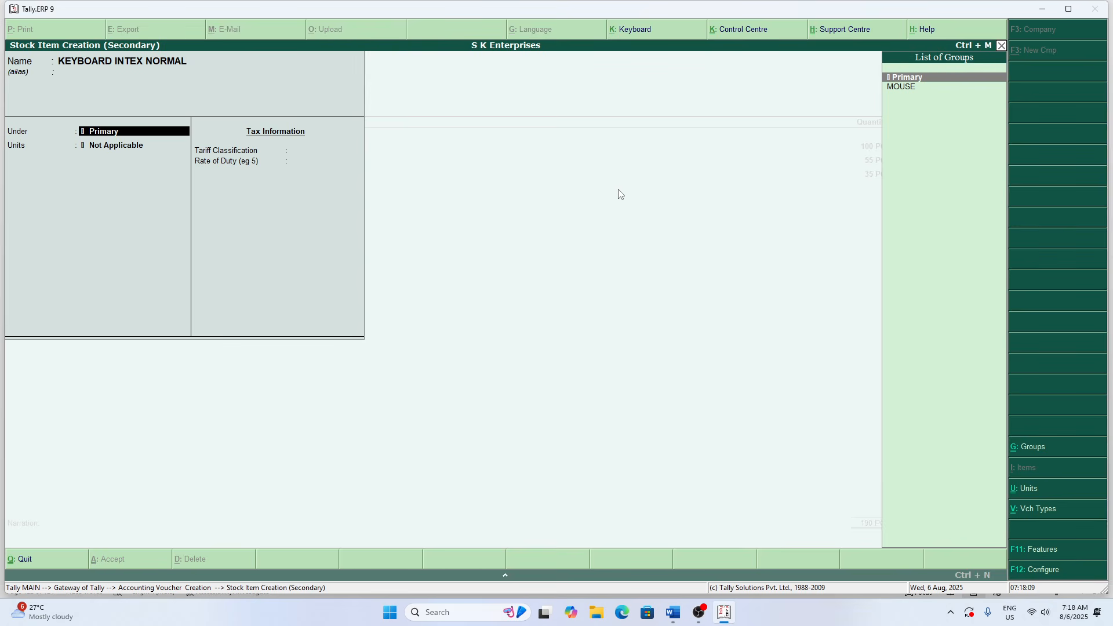
- Create a stock group named KEYBOARD under Primary and assign it to KEYBOARD INTEX NORMAL
key(alt+c)
text(KEYBOA)
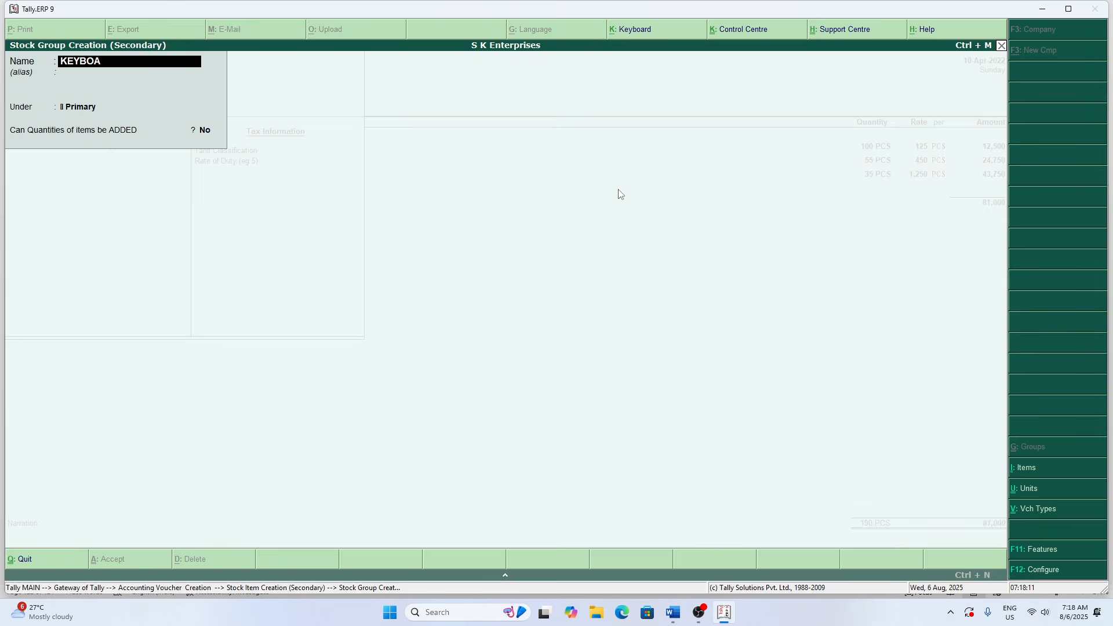
text(RD)
key(Return)
key(Return)
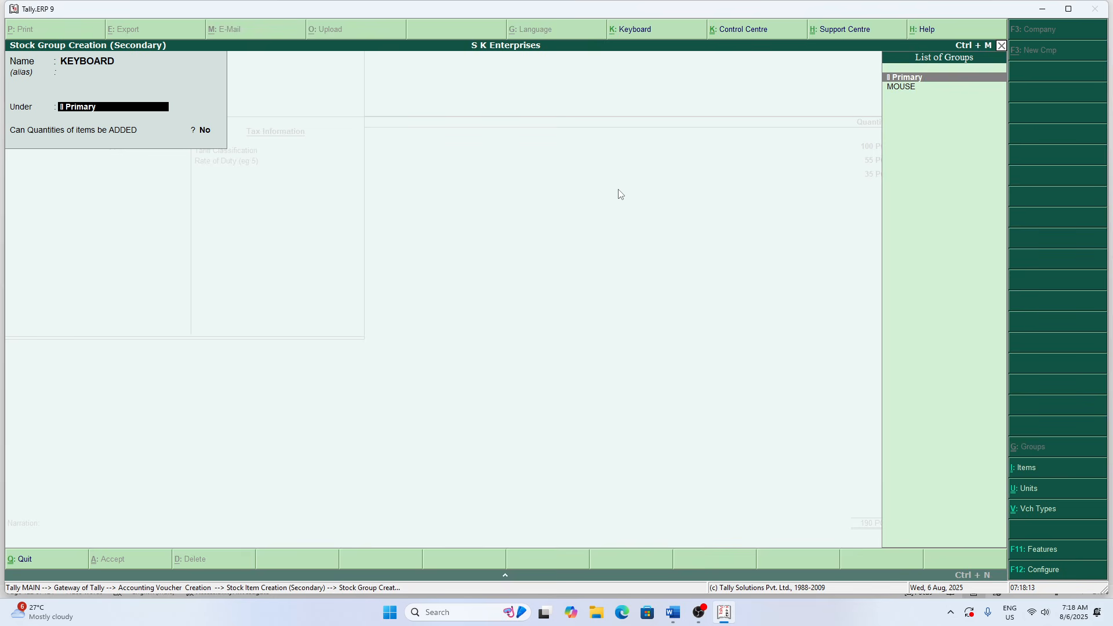
key(Return)
key(Return)
key(Return)
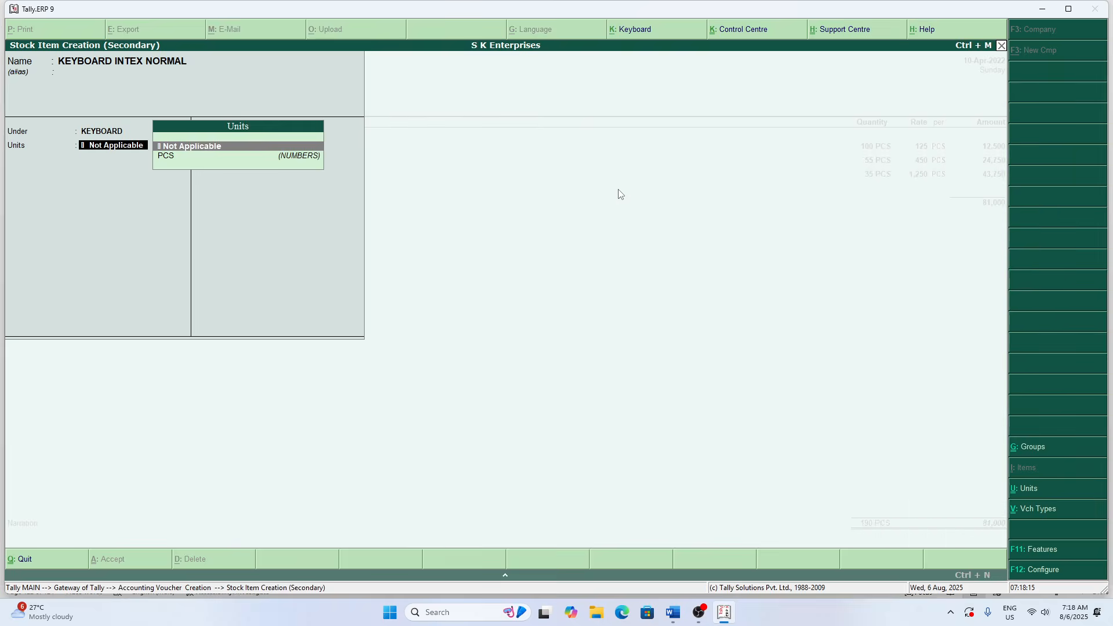
- Set the unit of KEYBOARD INTEX NORMAL to PCS and its tariff classification to Not Applicable, and save it into the voucher
key(Down)
key(Return)
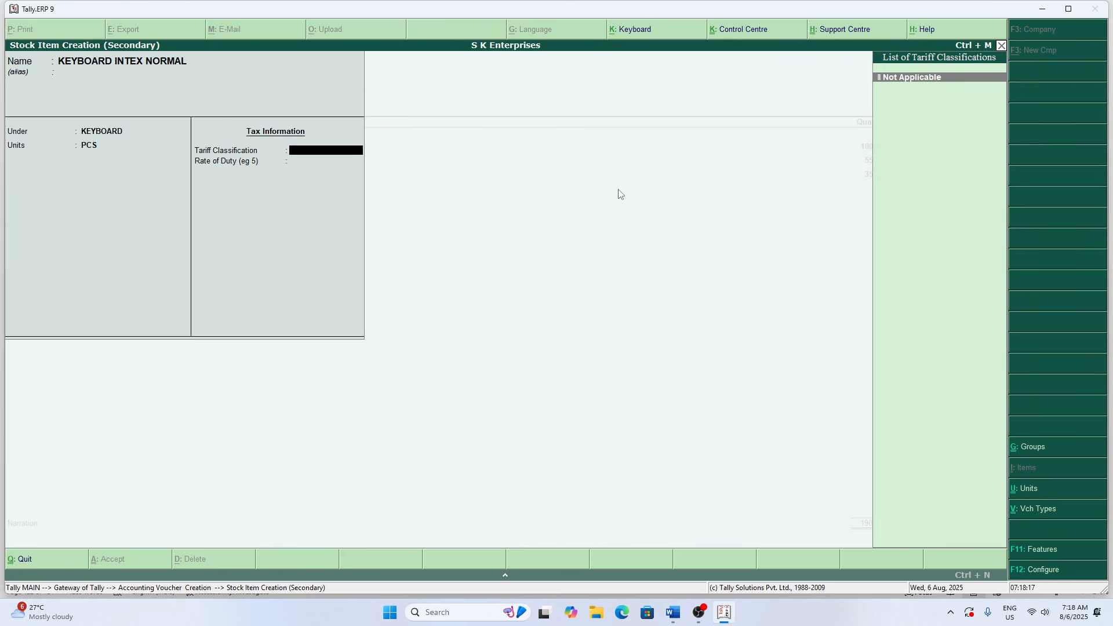
key(Return)
key(Return)
key(Return)
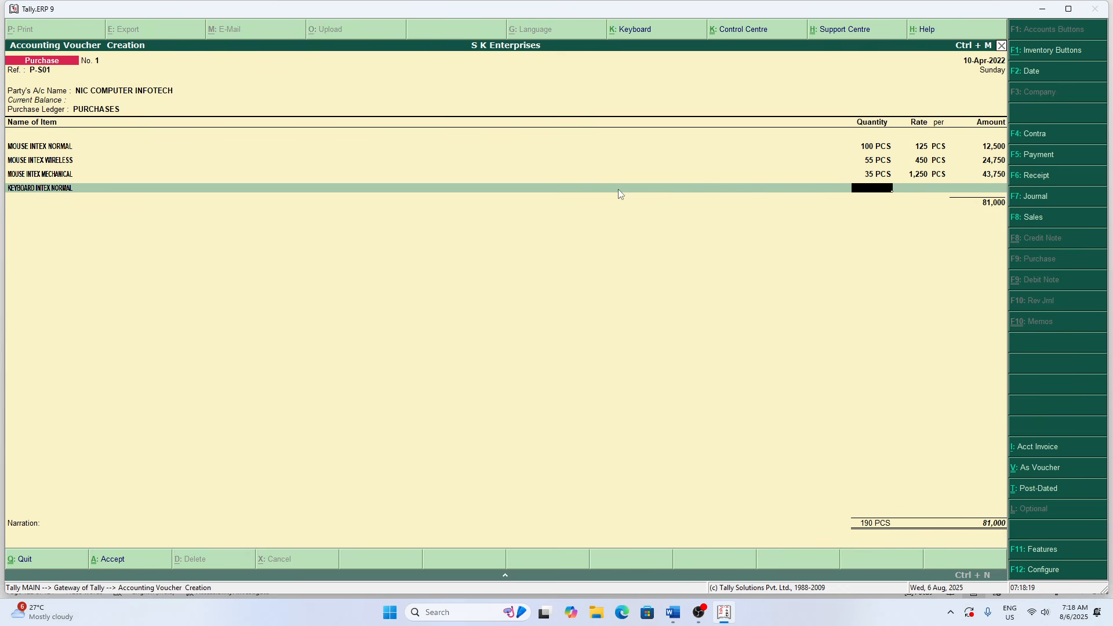
- Check the keyboard rows in the Word document and enter quantity 60 at rate 775 per PCS for KEYBOARD INTEX NORMAL in Tally.ERP 9
key(alt+Tab)
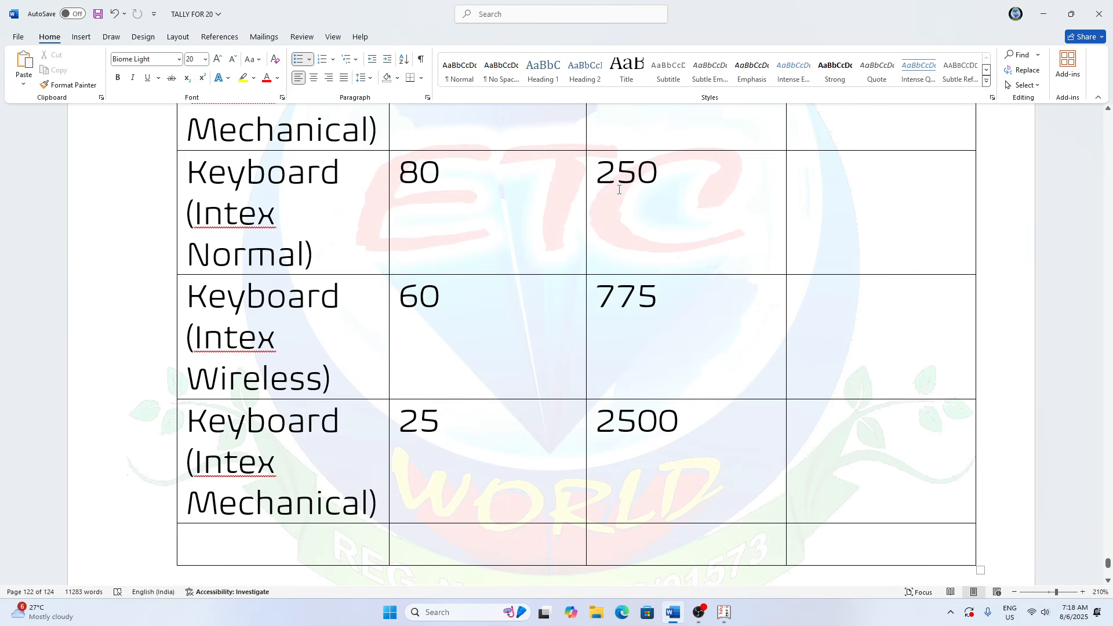
key(alt+Tab)
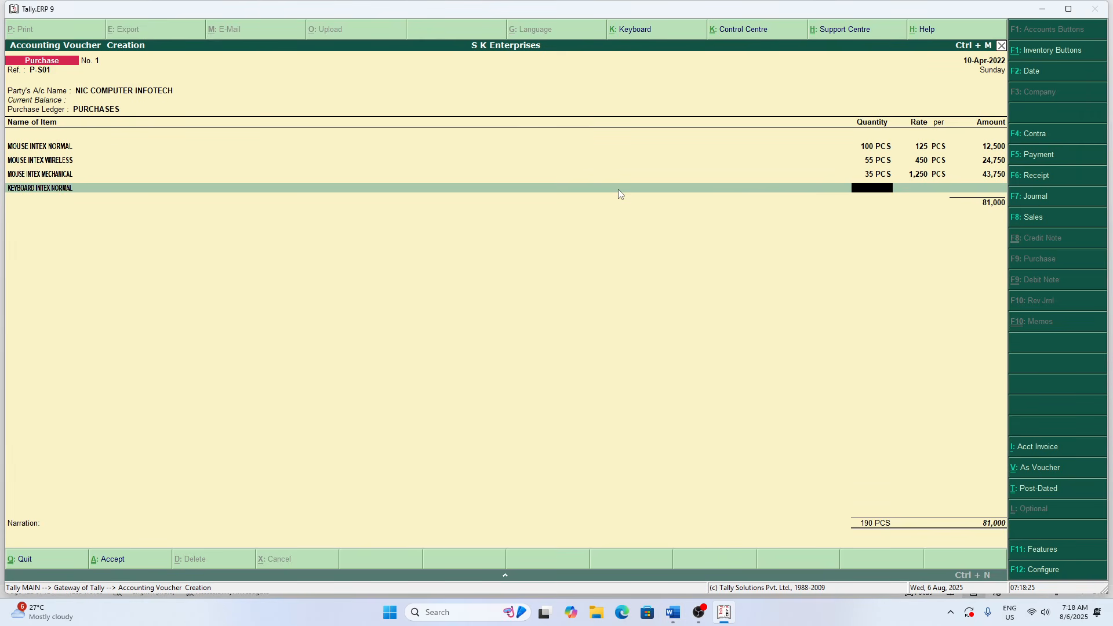
text(60)
key(Return)
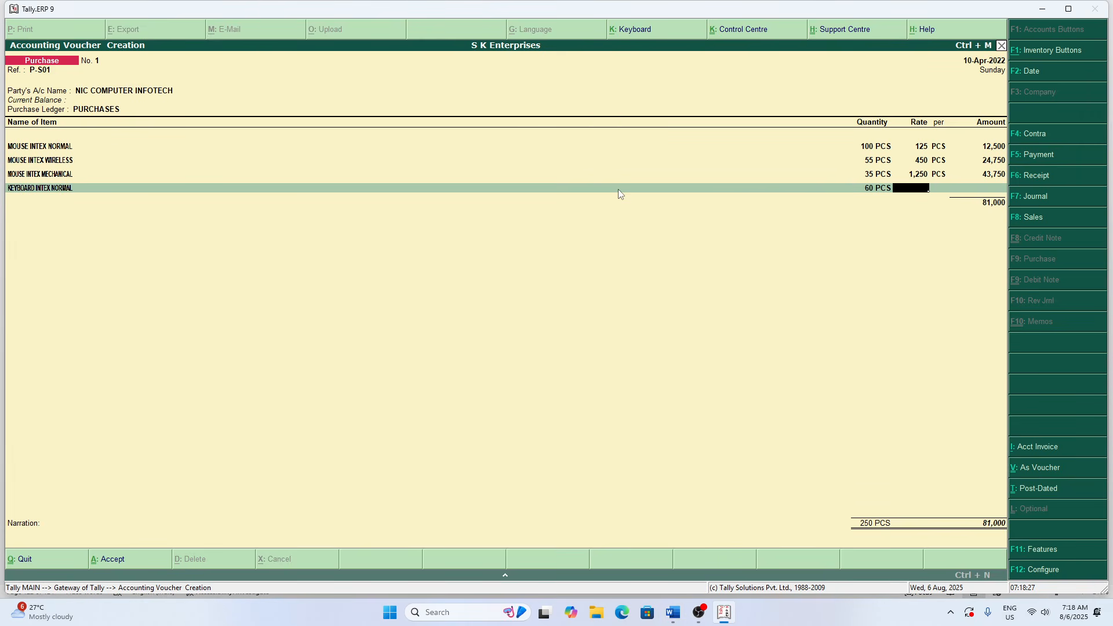
text(775)
key(Return)
key(Return)
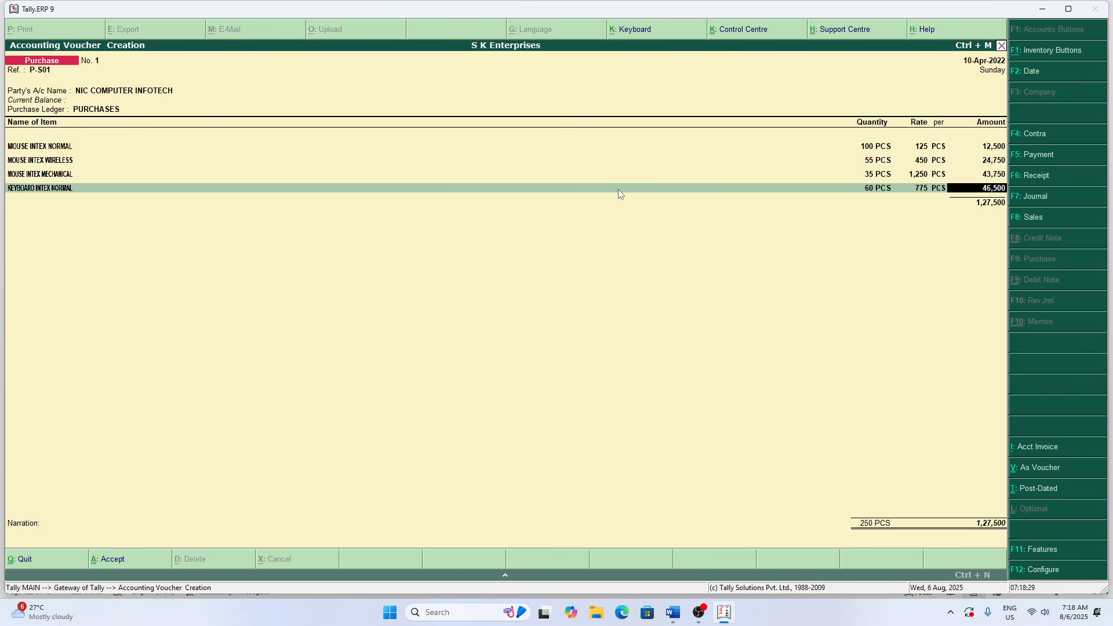
key(Return)
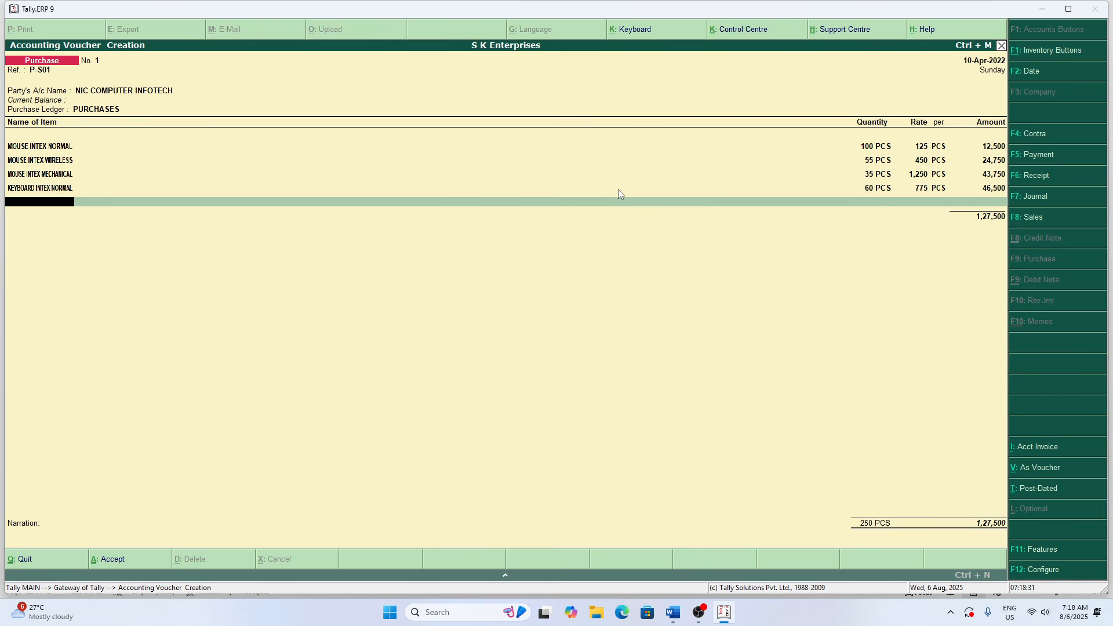
- Check the keyboard rows in the Word document and set the quantity of KEYBOARD INTEX NORMAL to 80 PCS in the Tally.ERP 9 voucher
key(alt+Tab)
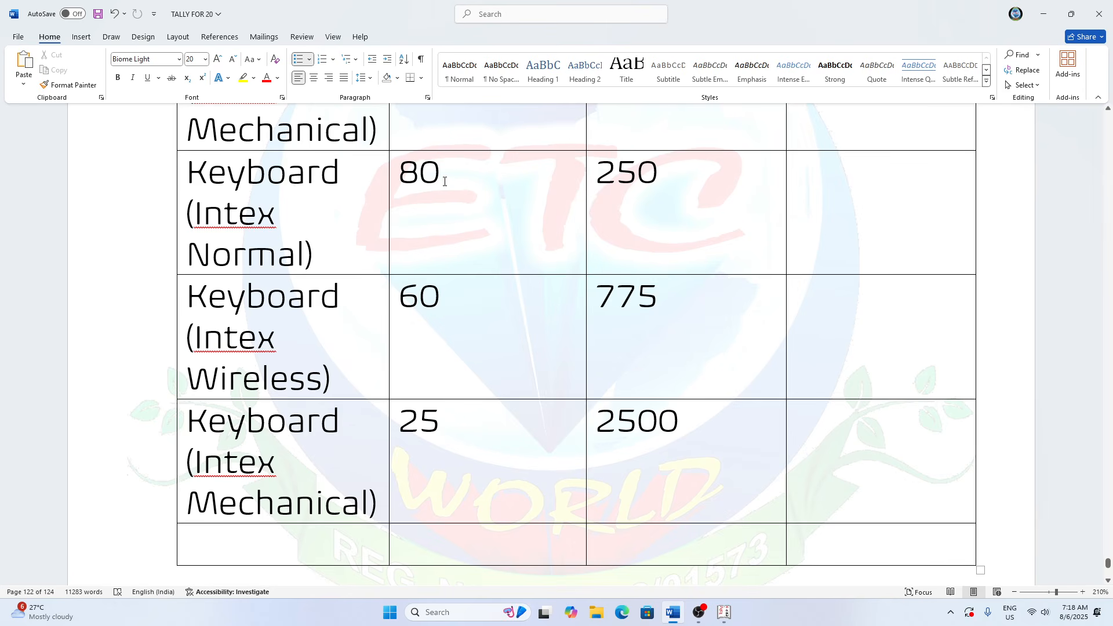
key(alt+Tab)
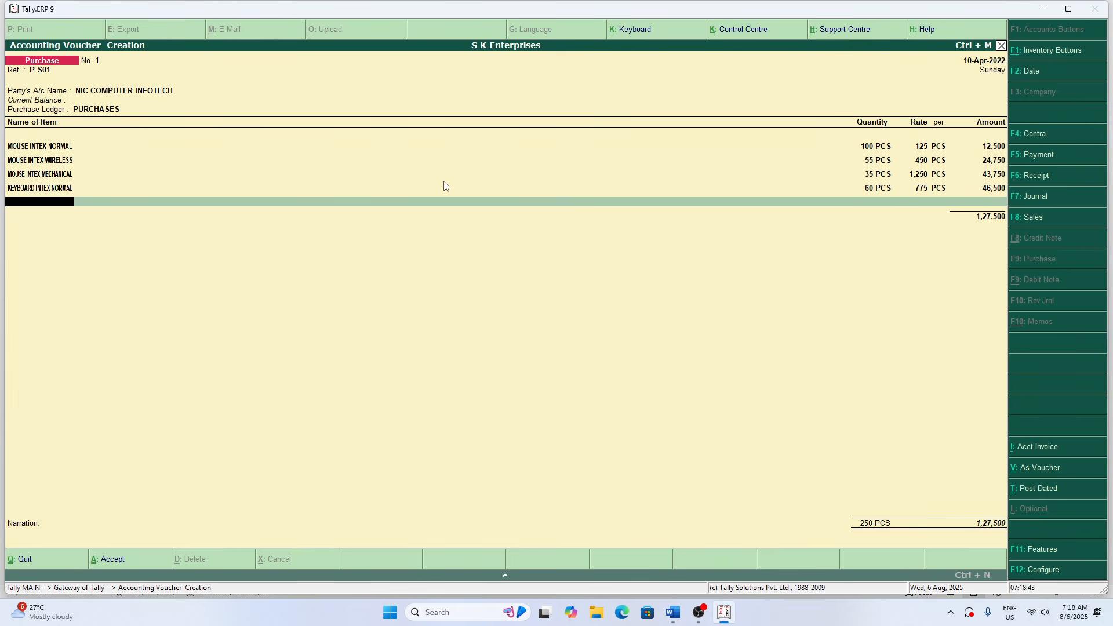
key(BackSpace)
key(BackSpace)
key(BackSpace)
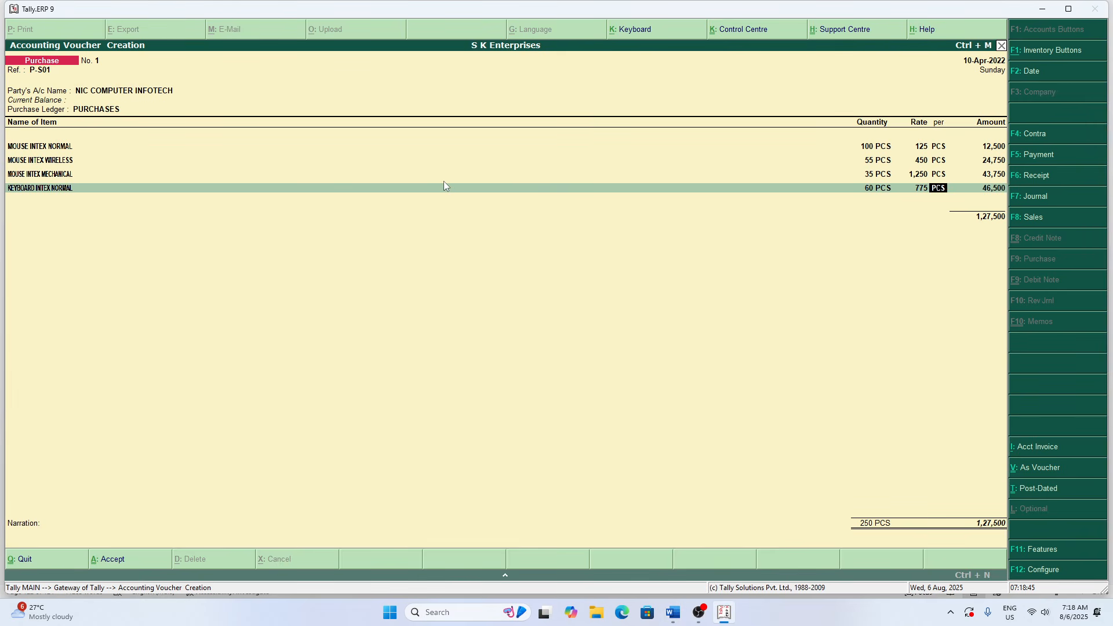
key(BackSpace)
key(BackSpace)
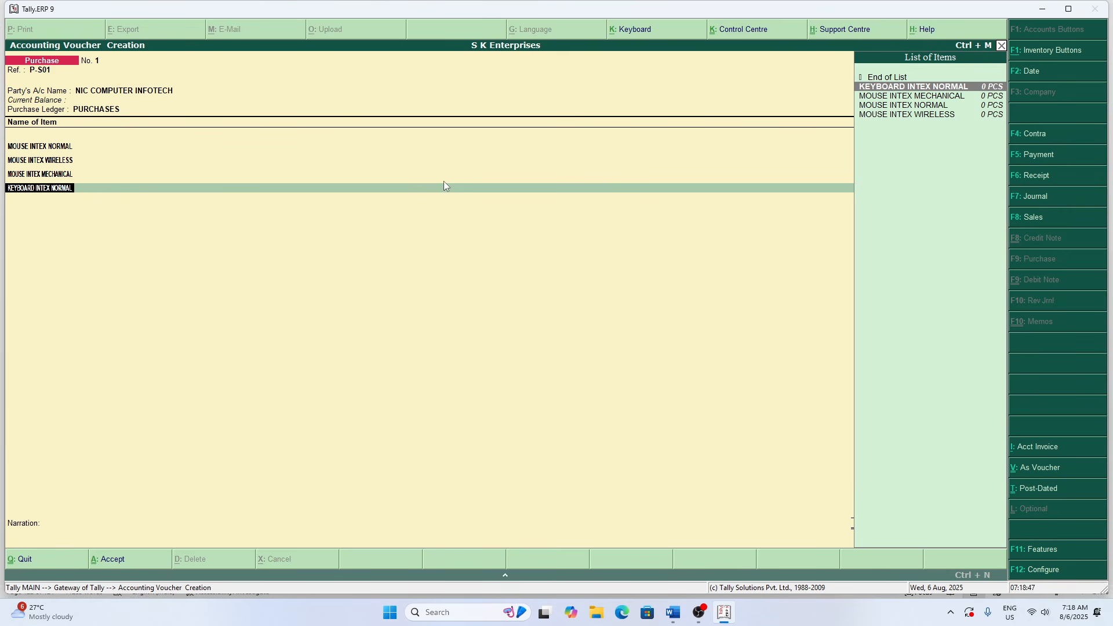
key(Return)
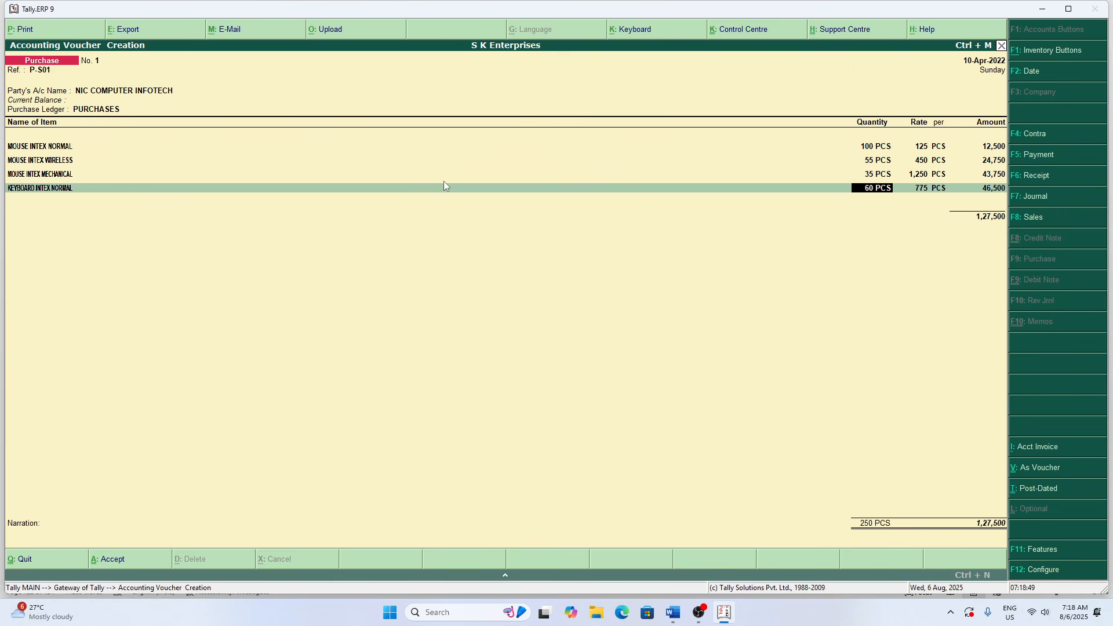
text(80)
key(Return)
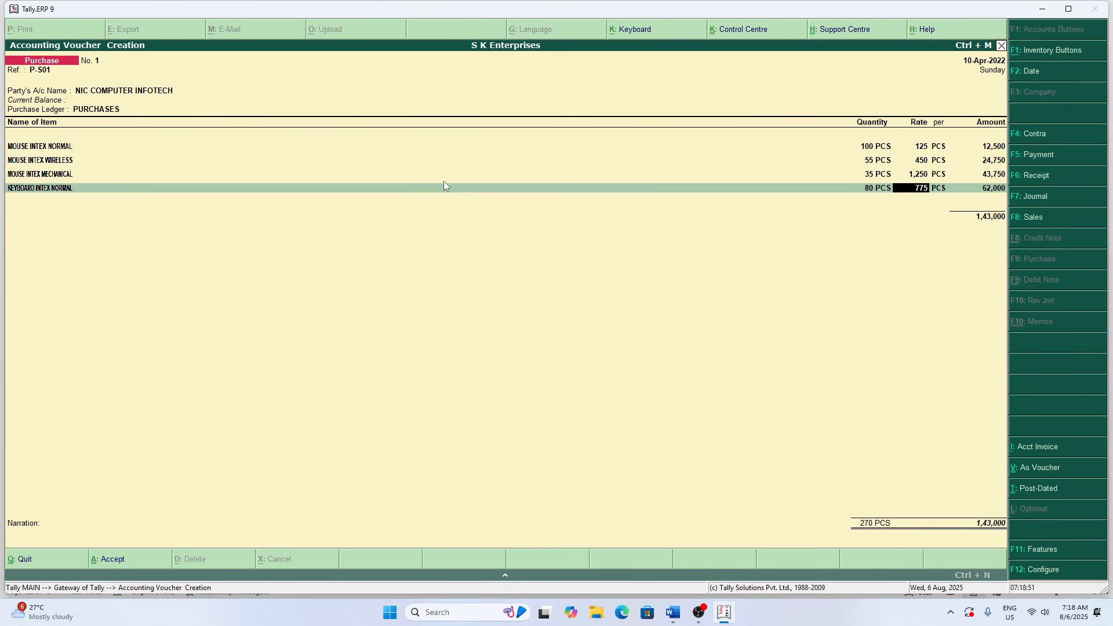
- Check the normal keyboard's unit price in the Word document and set the rate of KEYBOARD INTEX NORMAL to 250 per PCS in Tally.ERP 9
key(alt+Tab)
key(alt+Tab)
text(250)
key(Return)
key(Return)
key(Return)
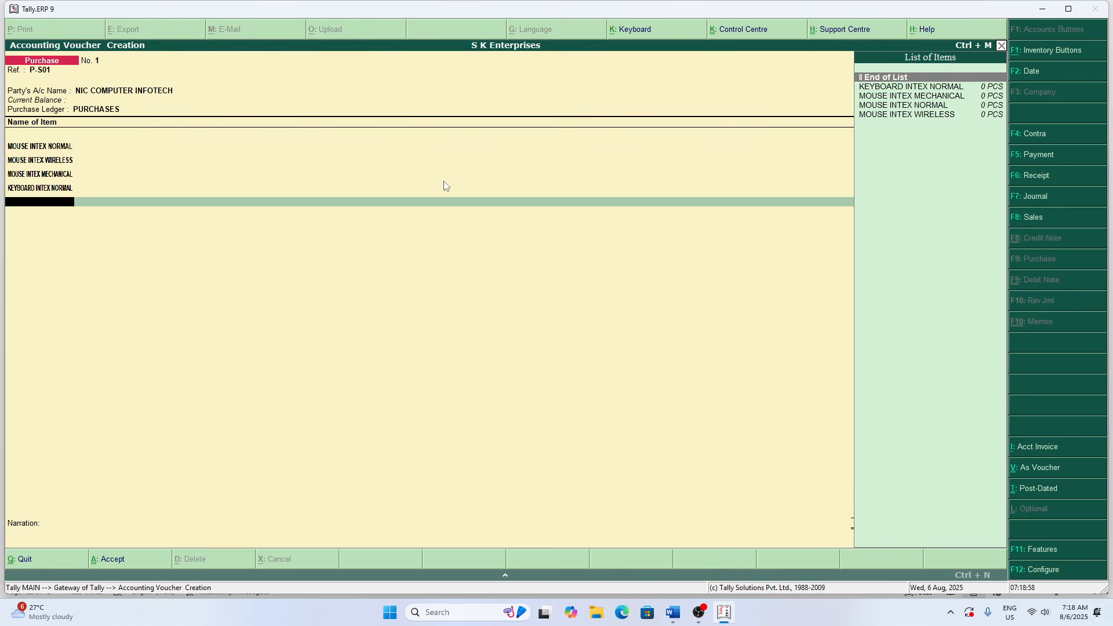
- Start a new stock item named KEYBOARD WIRELESS from the purchase voucher
key(alt+c)
text(KEY)
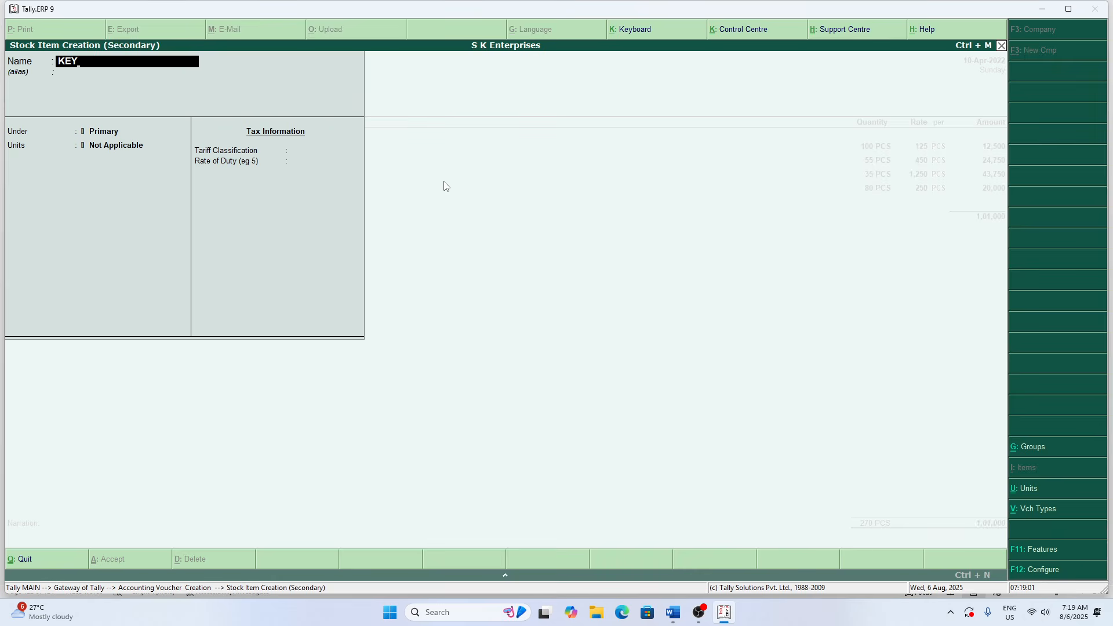
text(BOARD)
text( WIRE)
text(L)
key(BackSpace)
text(ELESS)
key(Return)
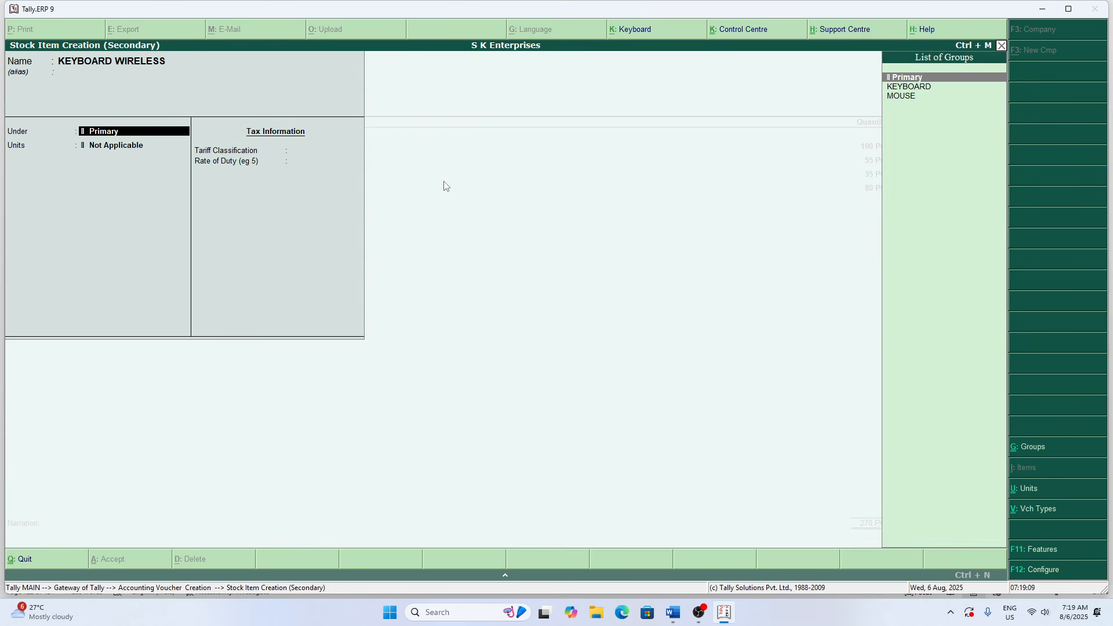
- Assign KEYBOARD WIRELESS to the KEYBOARD group with unit PCS and save it into the voucher
key(Down)
key(Return)
key(Down)
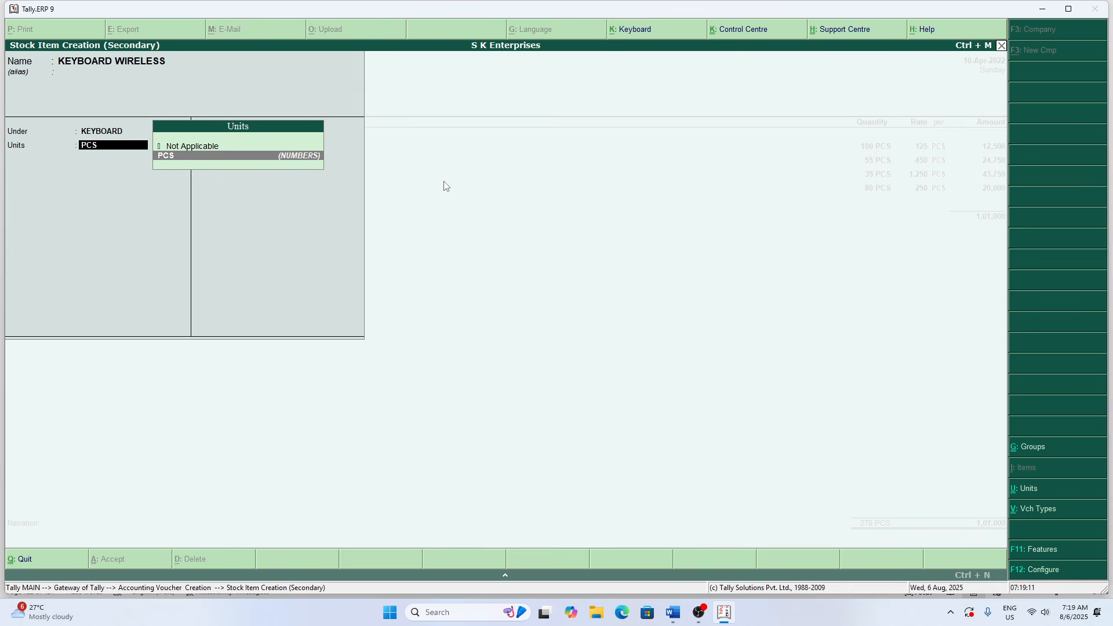
key(Return)
key(Return)
key(Return)
key(Return)
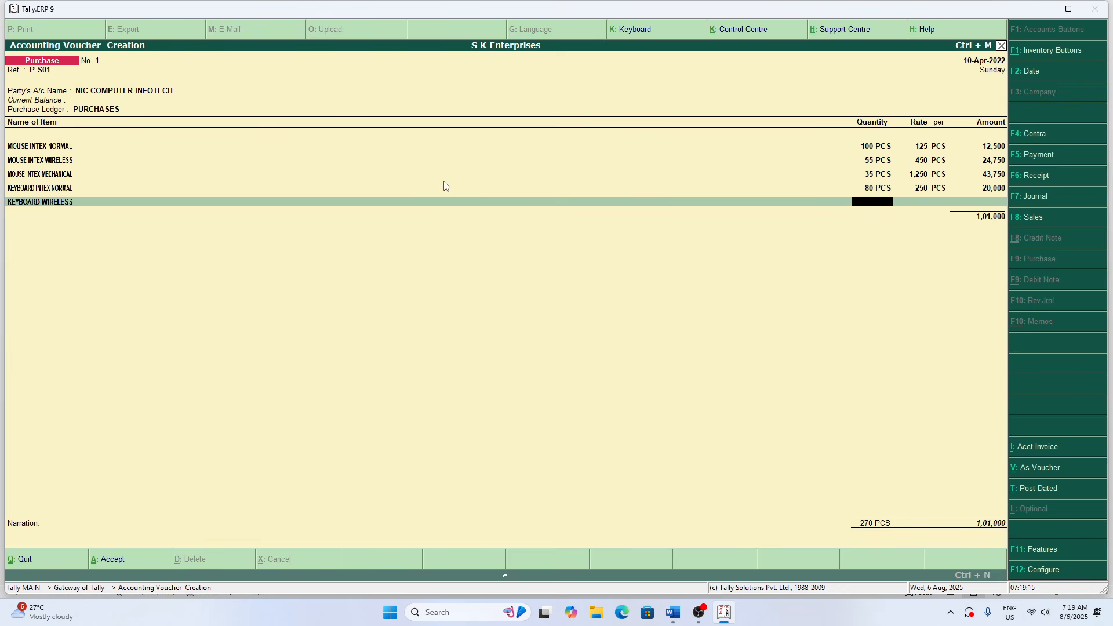
- Check the wireless keyboard row in the Word document and enter quantity 60 at rate 775 per PCS for KEYBOARD WIRELESS in Tally.ERP 9
key(alt+Tab)
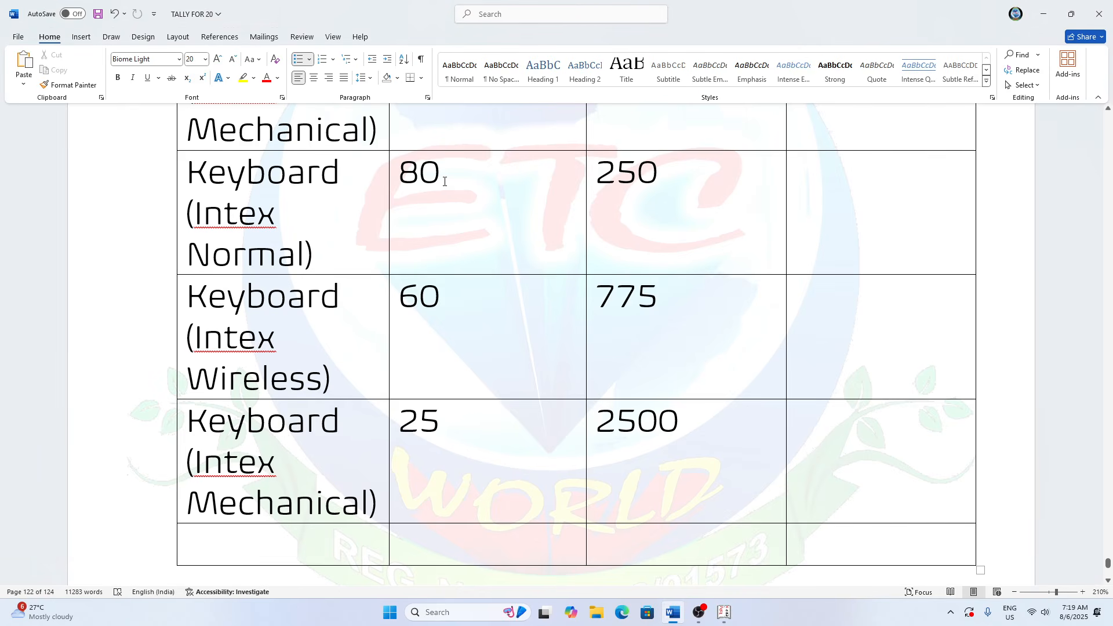
key(alt+Tab)
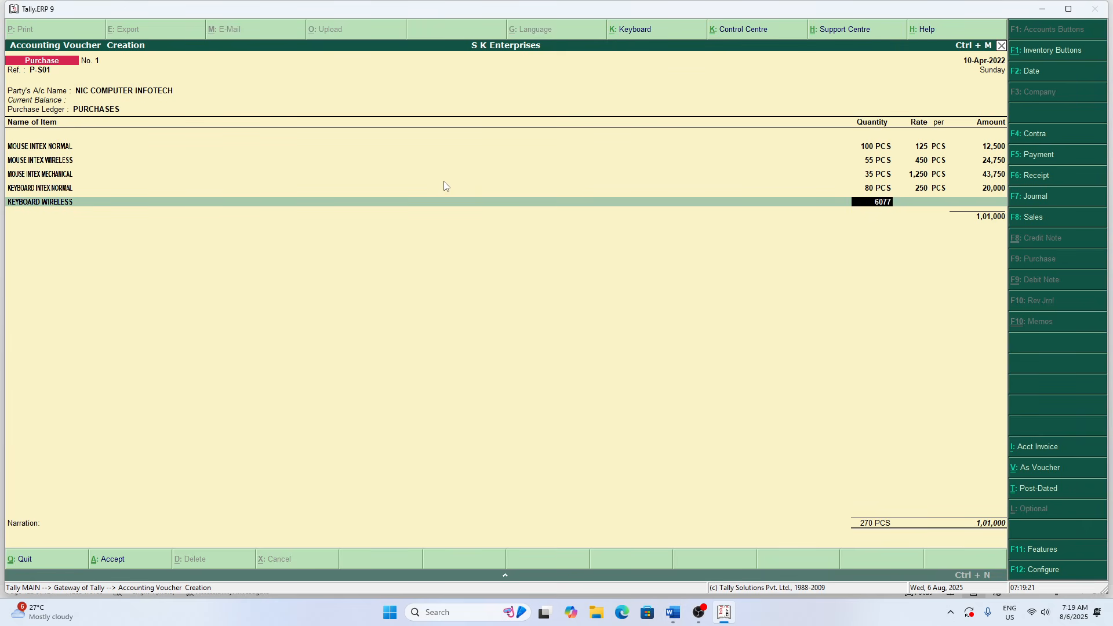
key(Return)
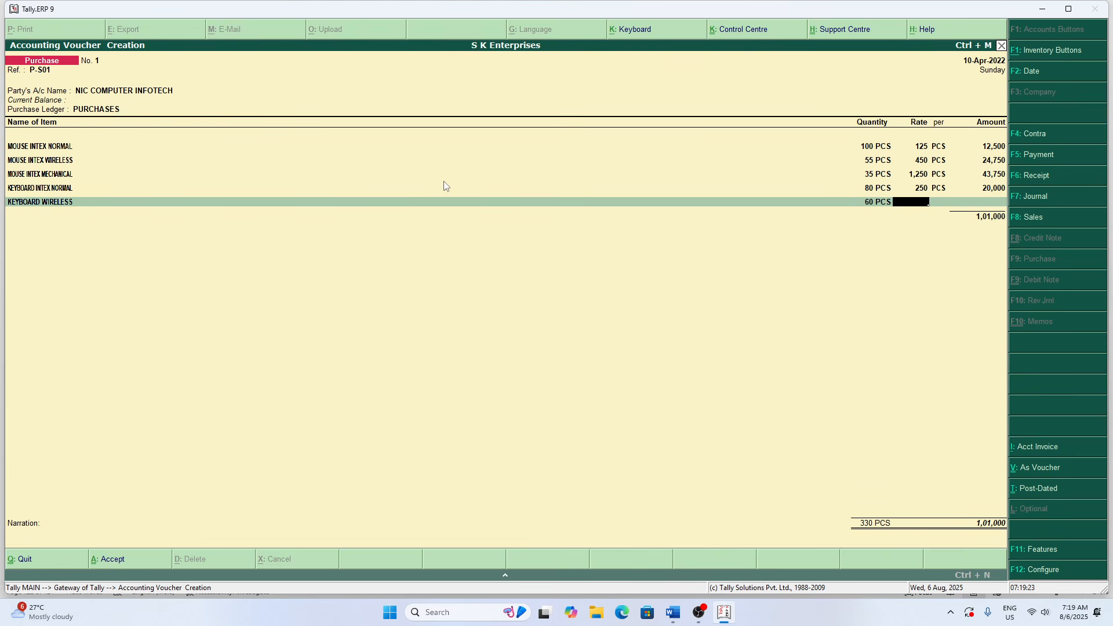
text(775)
key(Return)
key(Return)
key(Return)
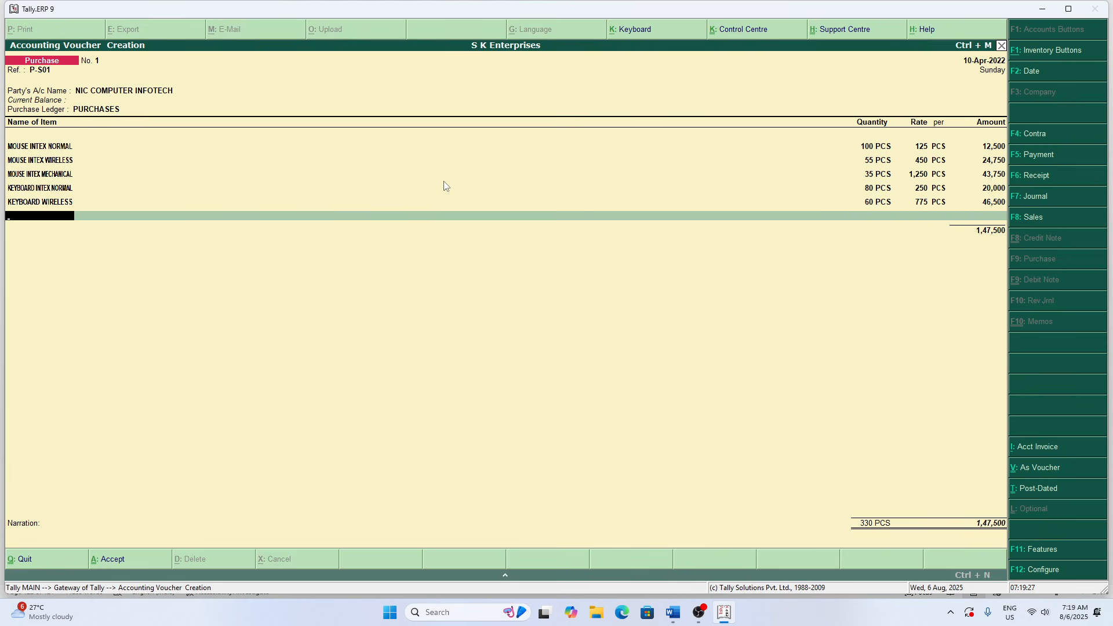
- Check the last keyboard row in the Word document and start a new stock item named KEYBOARD MECHANICAL in Tally.ERP 9
key(alt+Tab)
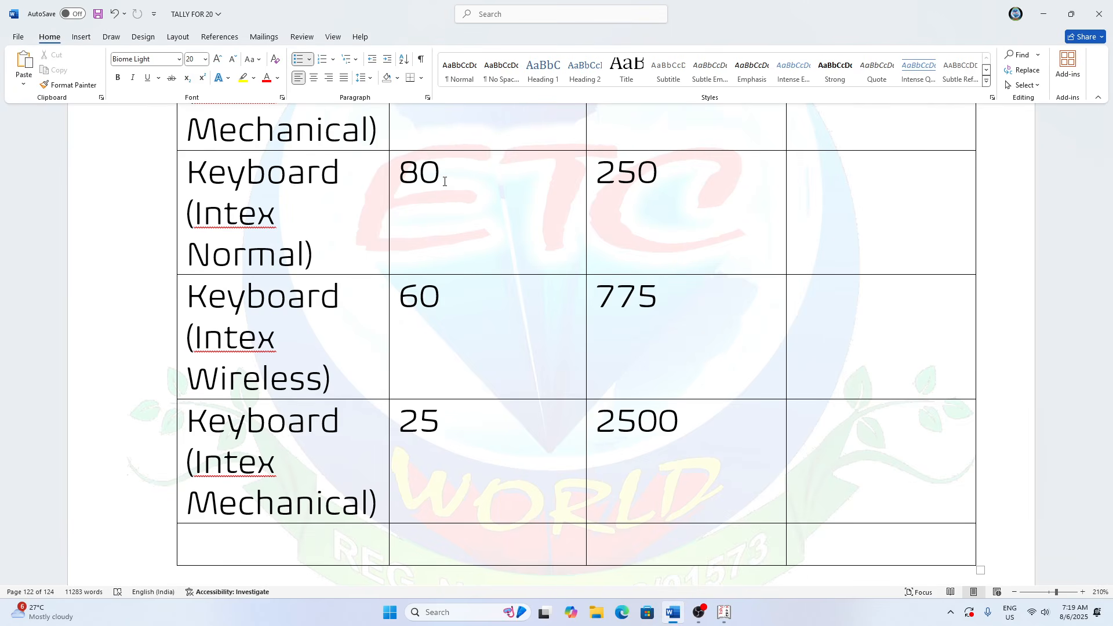
key(alt+Tab)
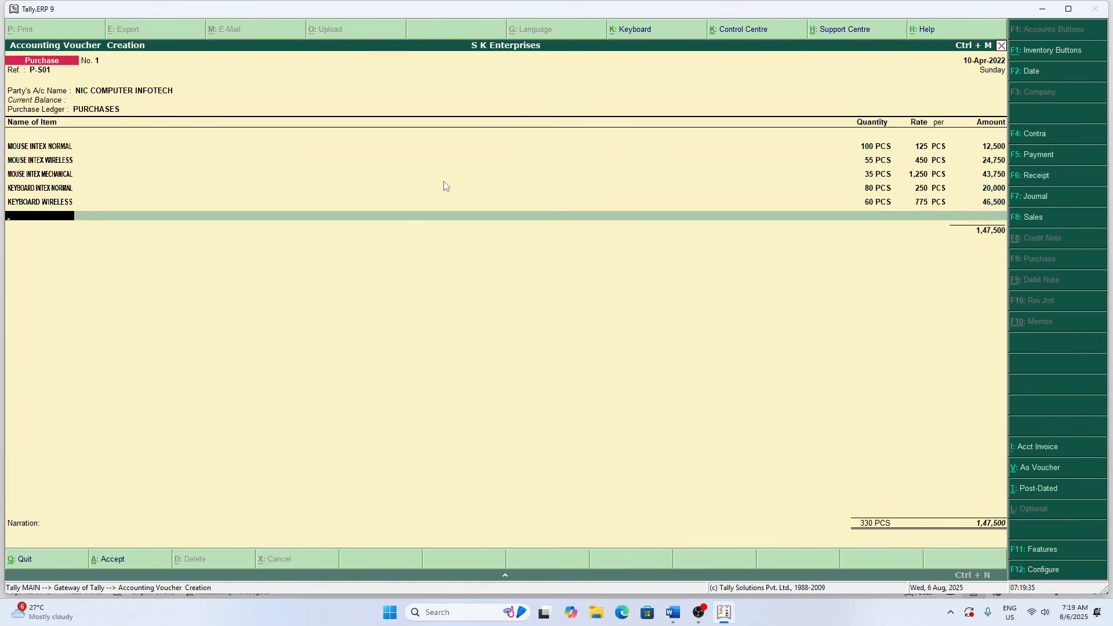
key(alt+c)
text(KEY)
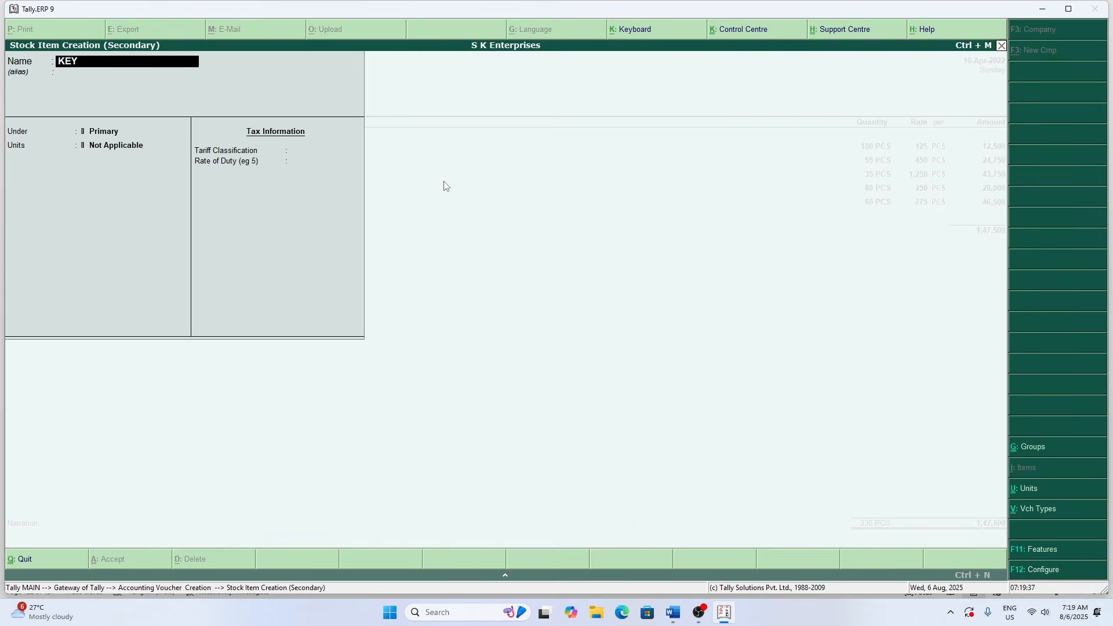
text(BOARD MECHANICAL)
key(Return)
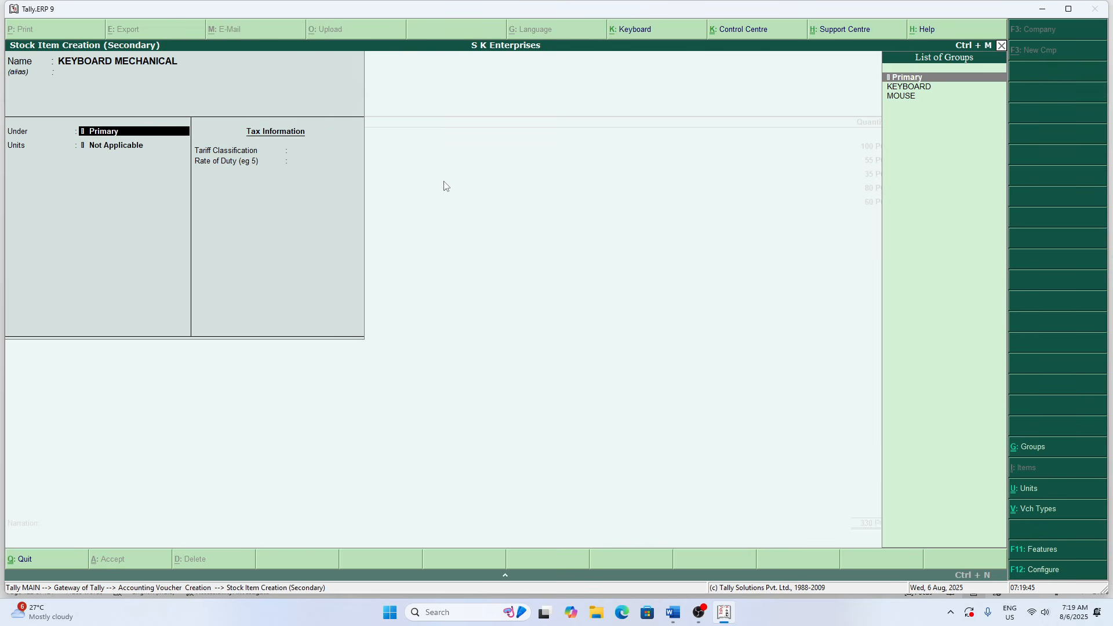
- Assign KEYBOARD MECHANICAL to the KEYBOARD group with unit PCS and save it into the voucher
key(Down)
key(Return)
key(Down)
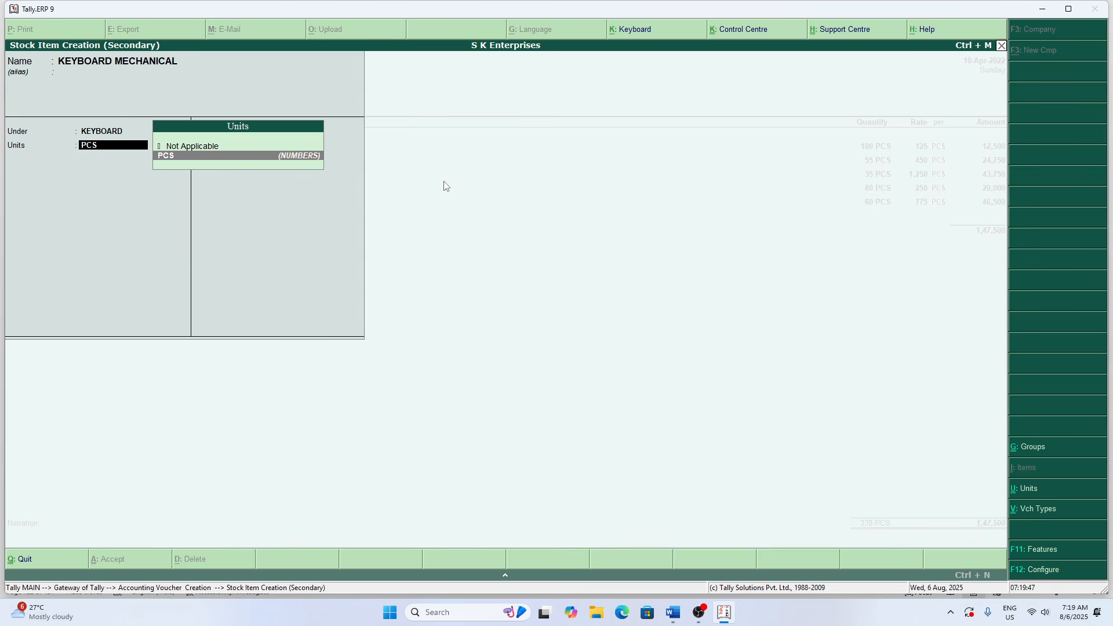
key(Return)
key(Return)
key(Return)
key(Return)
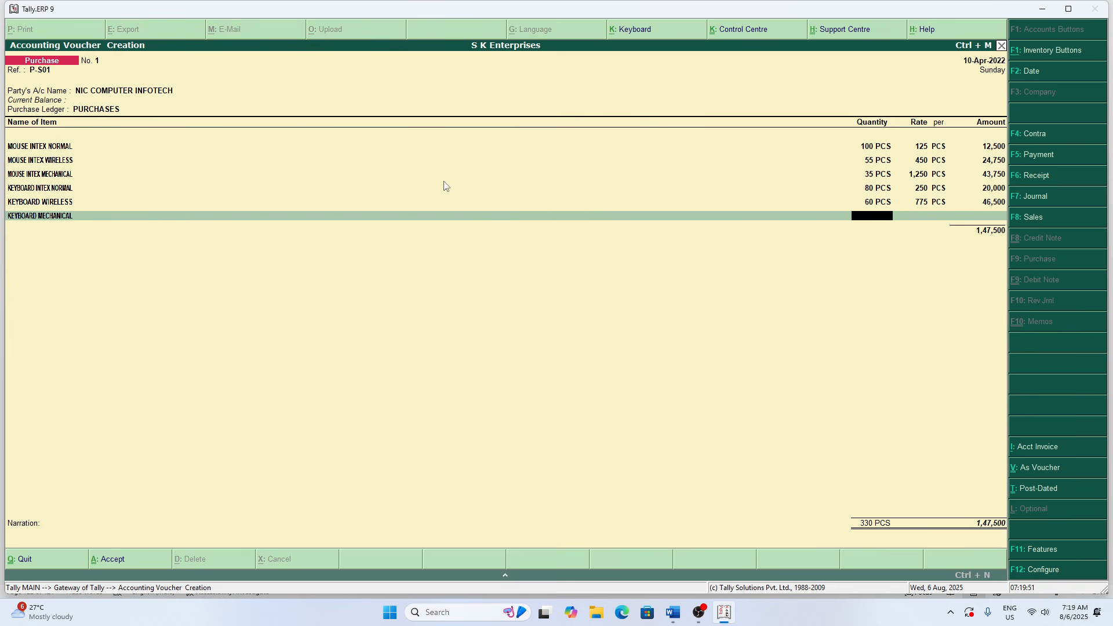
- Check the mechanical keyboard row in the Word document and enter quantity 25 for KEYBOARD MECHANICAL in Tally.ERP 9
key(alt+Tab)
key(alt+Tab)
key(alt+Tab)
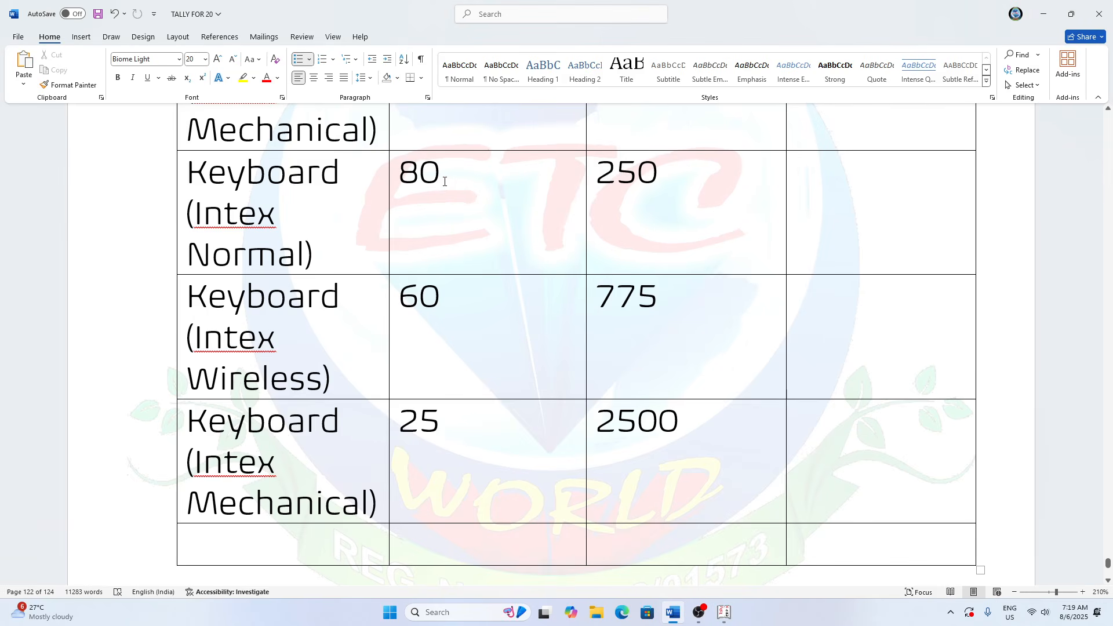
key(alt+Tab)
text(5)
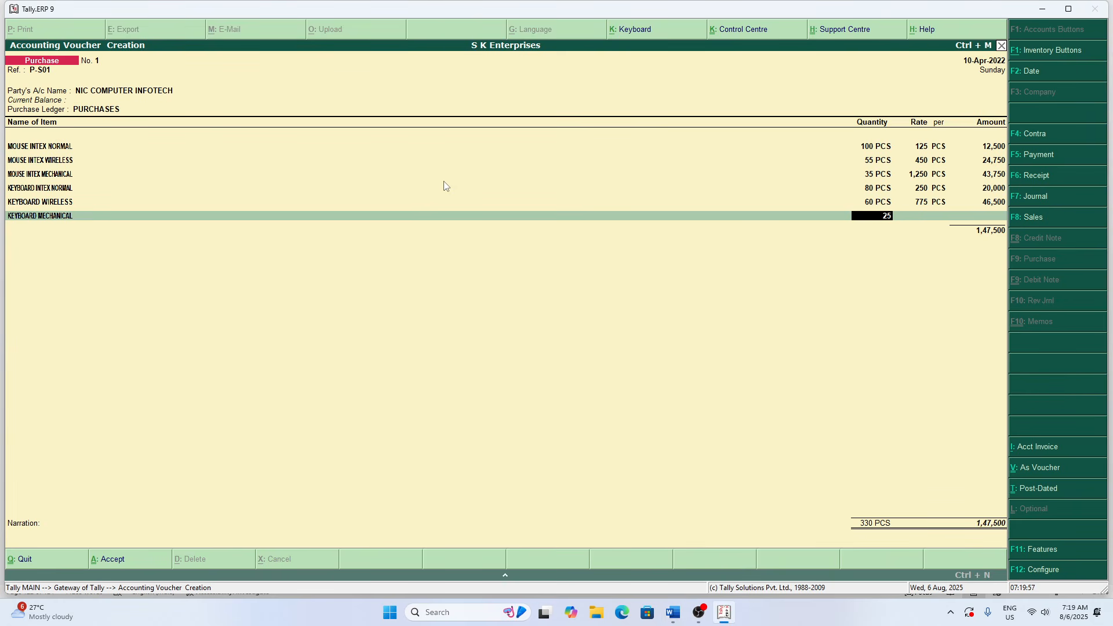
key(Return)
- Set the rate of KEYBOARD MECHANICAL to 2,500 per PCS and accept its amount
key(Return)
key(BackSpace)
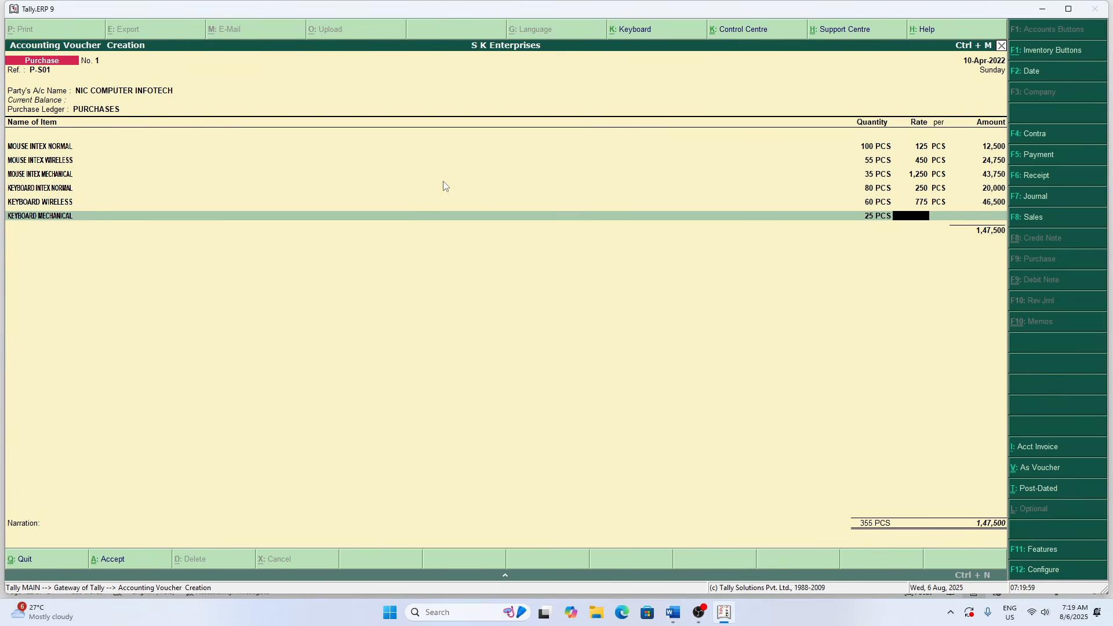
text(500)
key(BackSpace)
key(BackSpace)
text(500)
key(Return)
key(Return)
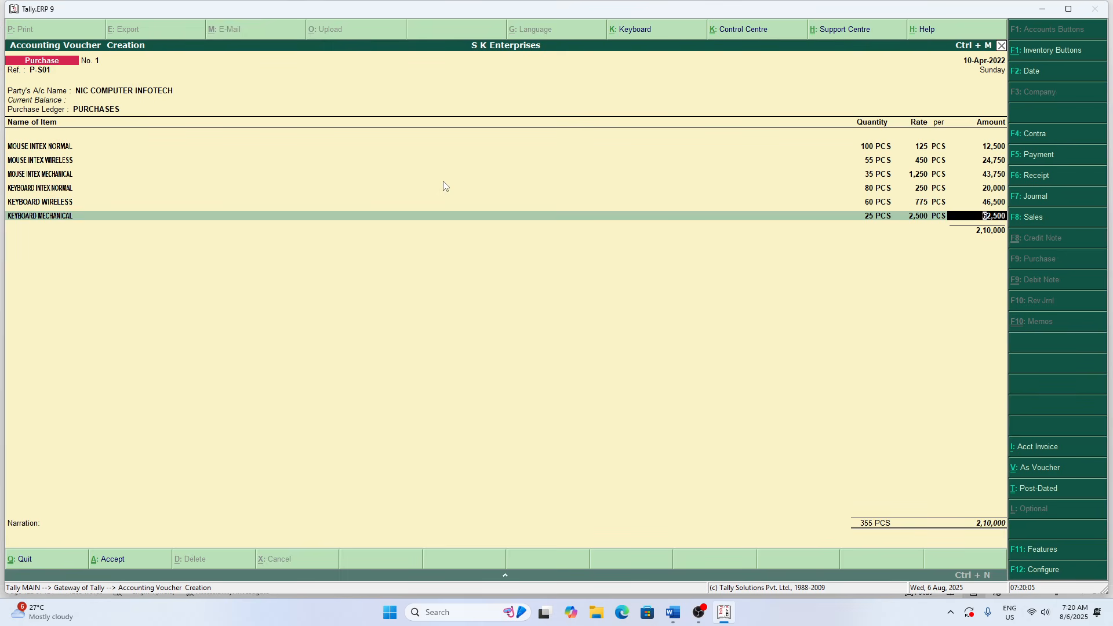
key(Return)
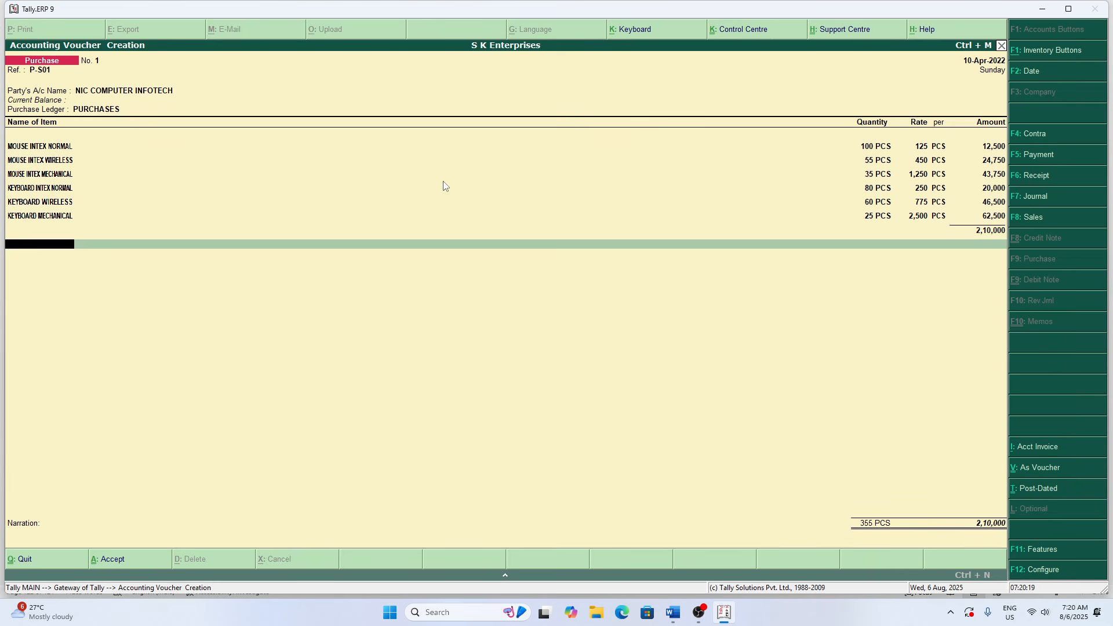
- End the item list, add the narration "Being items purchased on credit" and save the purchase voucher
key(Return)
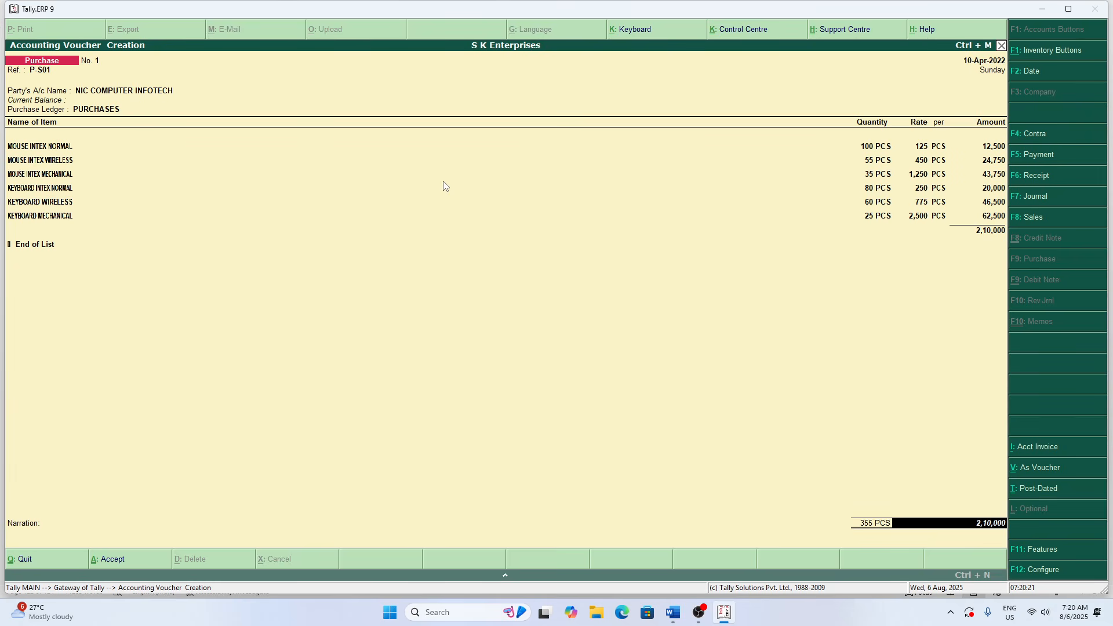
key(Return)
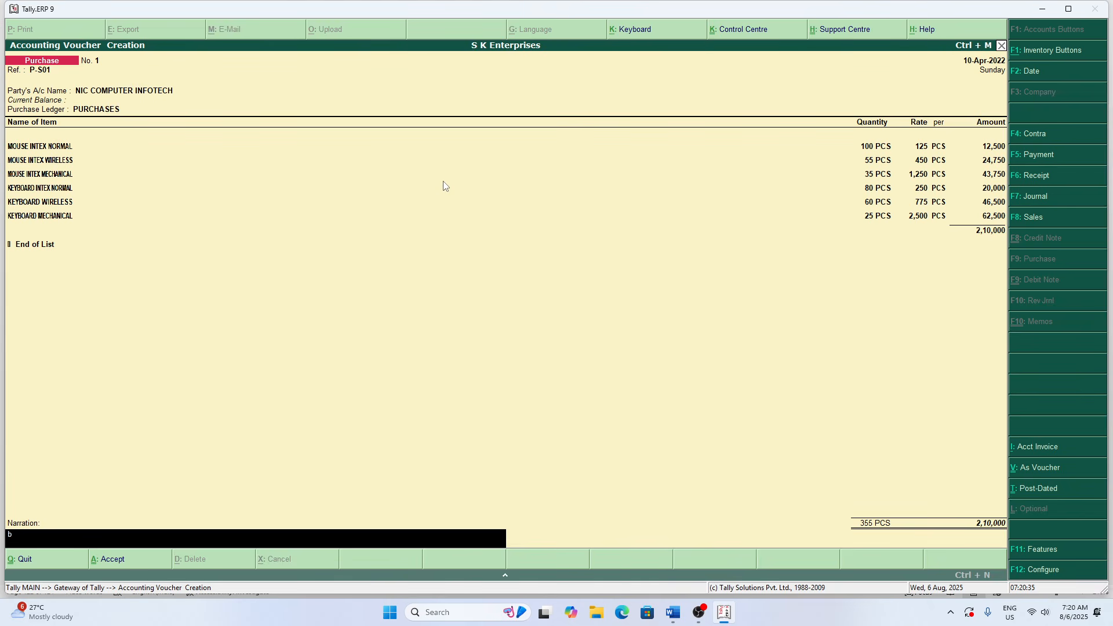
key(BackSpace)
key(BackSpace)
key(BackSpace)
key(Return)
text(Being items purchased on credit)
key(Return)
key(y)
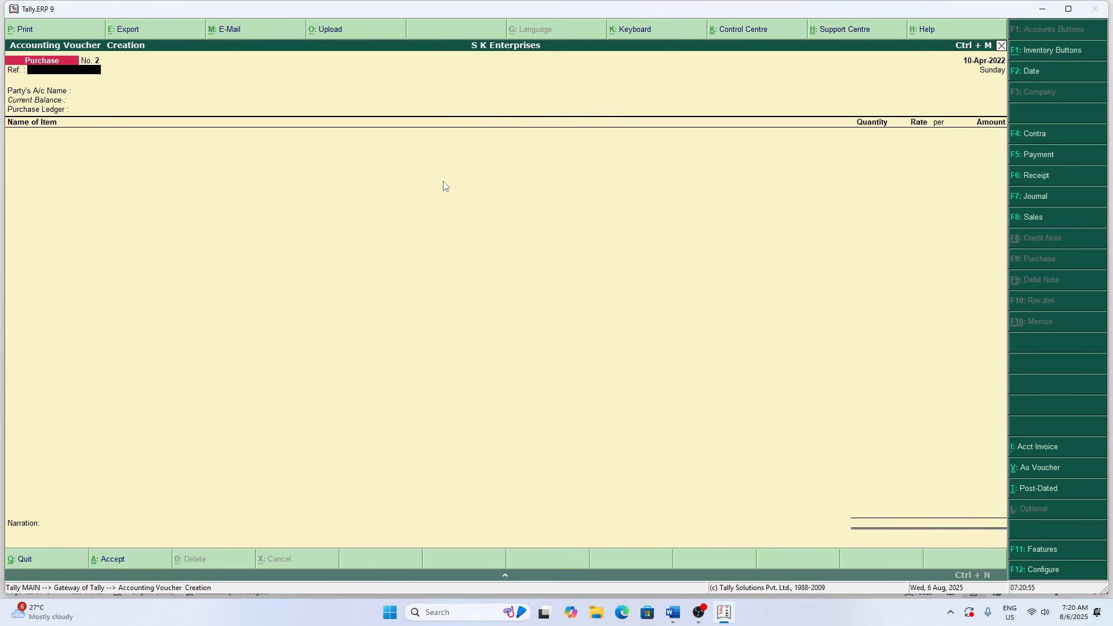
- Check the credit purchase's date in the Word document, reopen the saved purchase voucher in Tally.ERP 9 and change its date to 12-Apr-2022
key(alt+Tab)
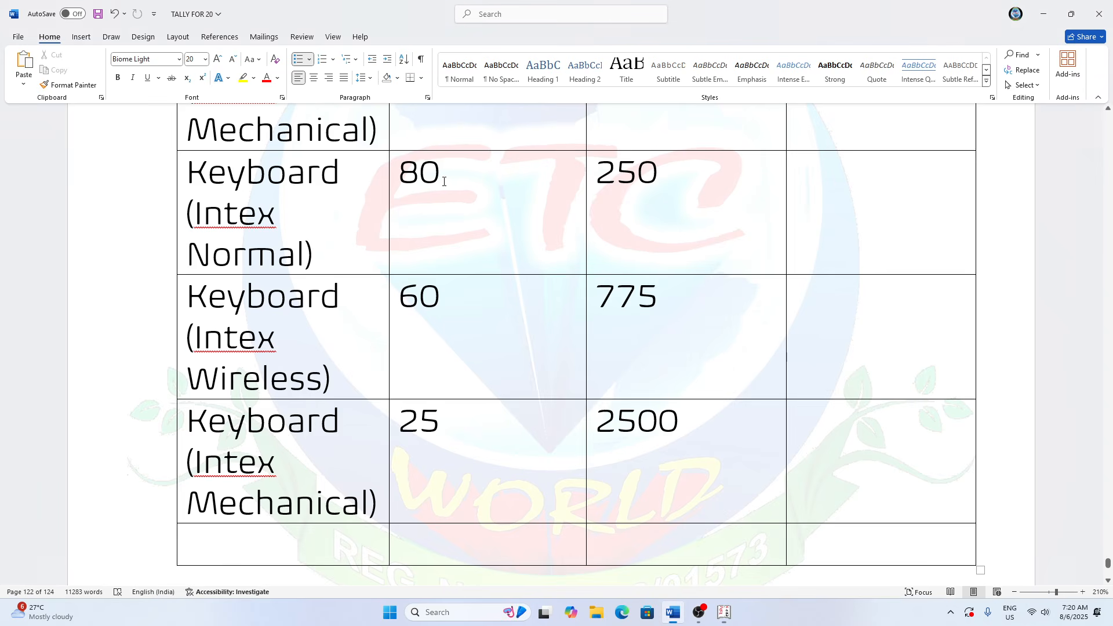
scroll(443, 182, up, 8)
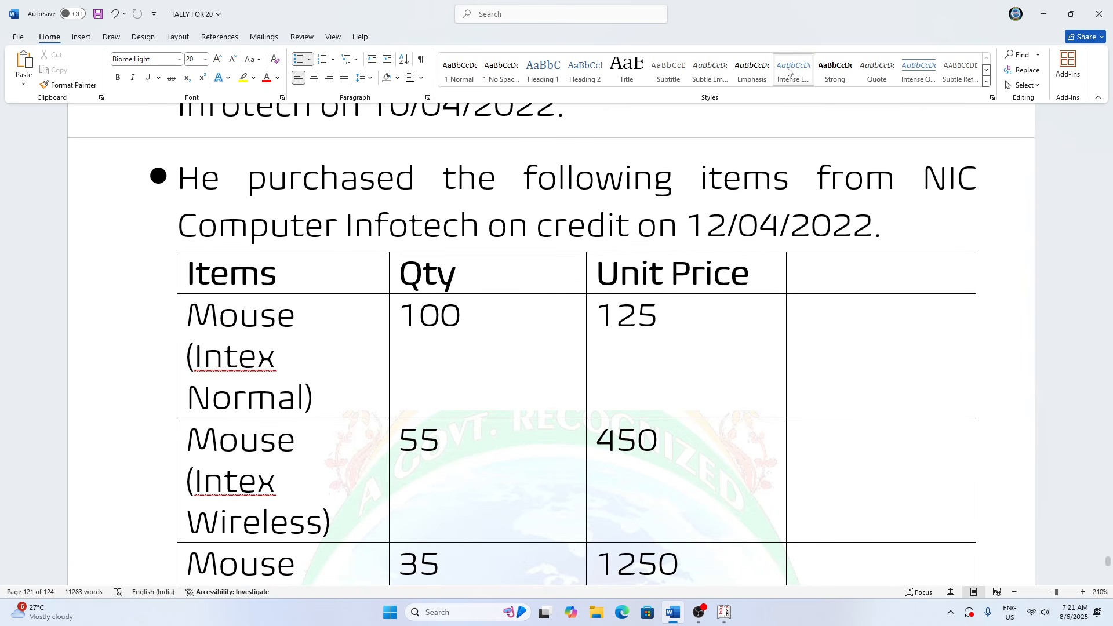
key(alt+Tab)
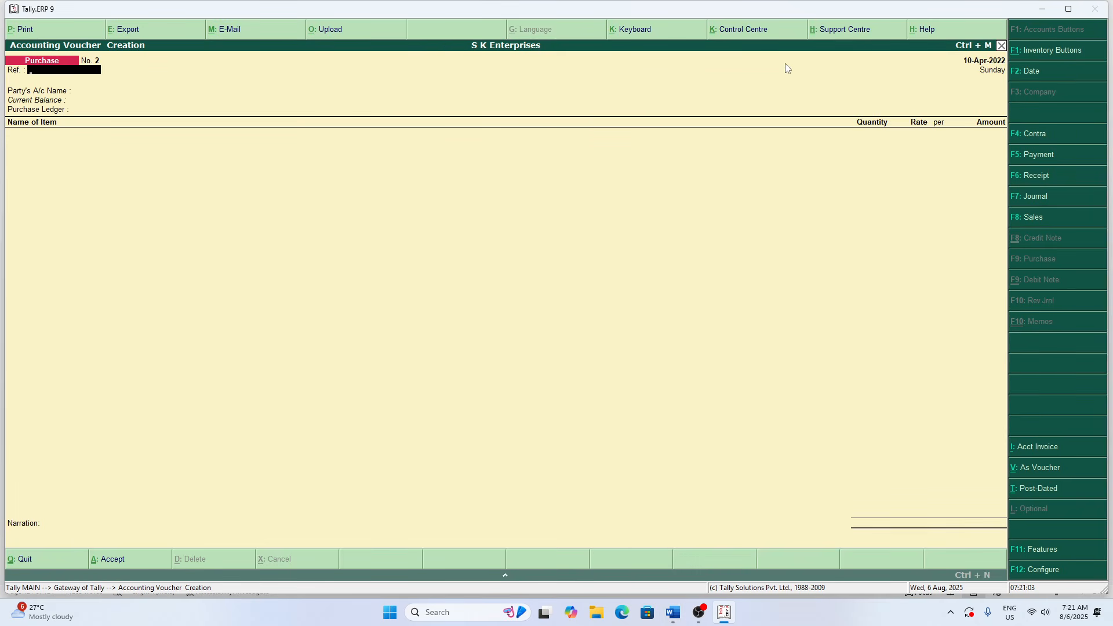
key(Page_Up)
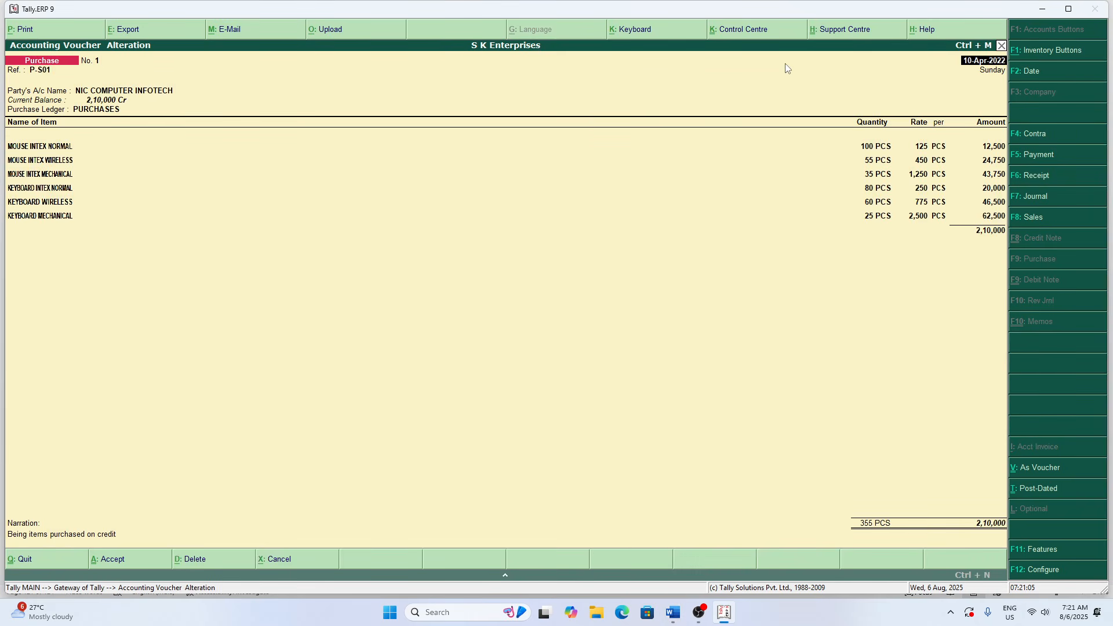
key(F2)
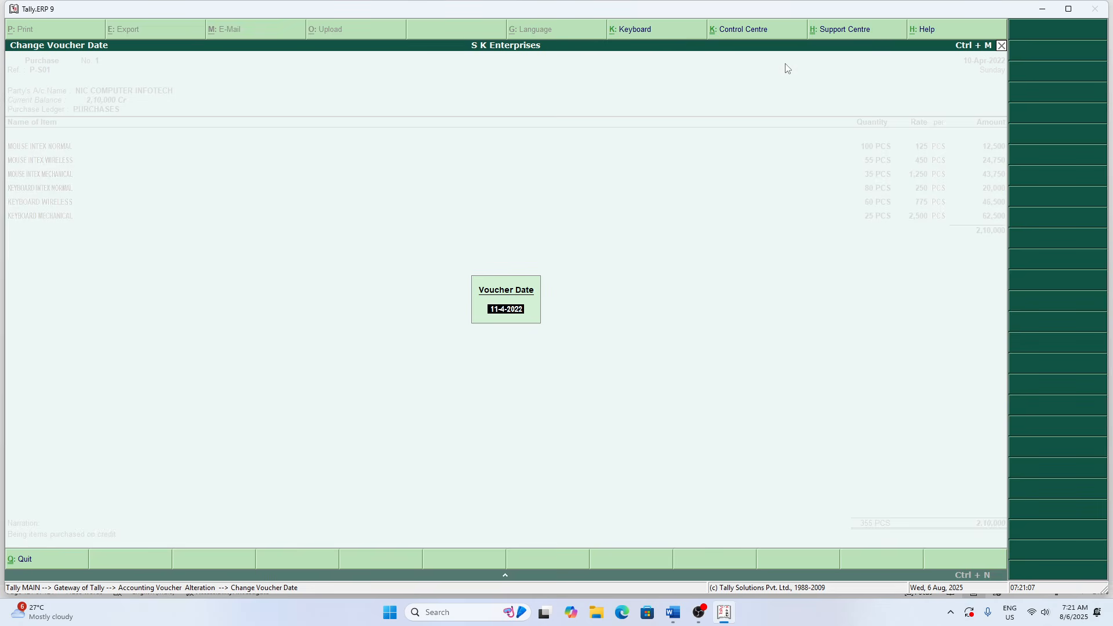
text(12)
key(Return)
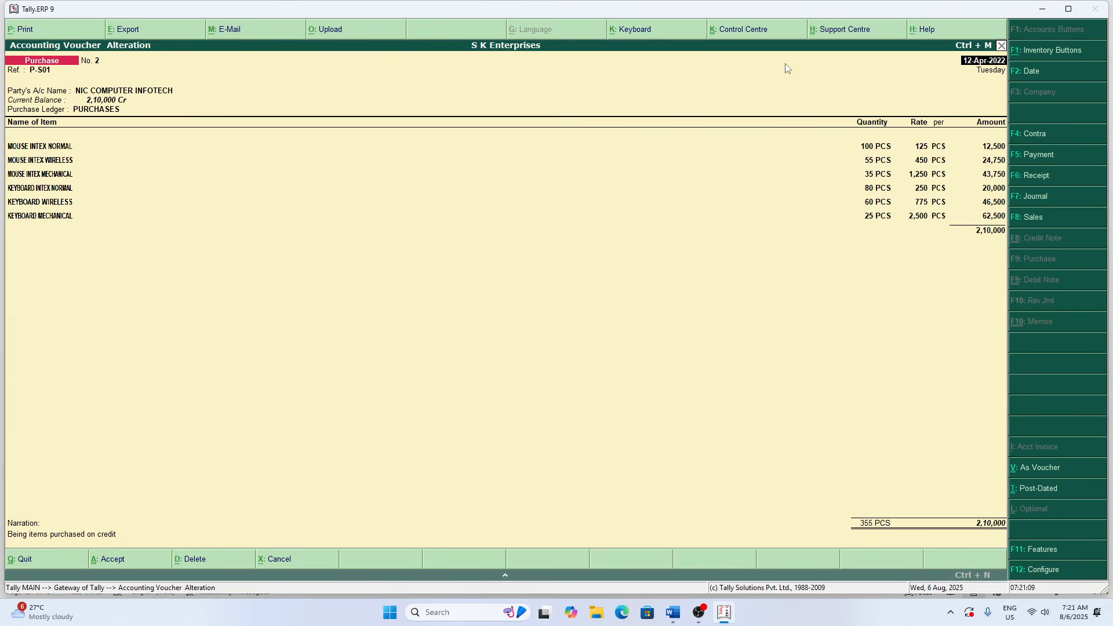
- Save the altered NIC COMPUTER INFOTECH purchase voucher and leave voucher entry for the Gateway of Tally
key(ctrl+a)
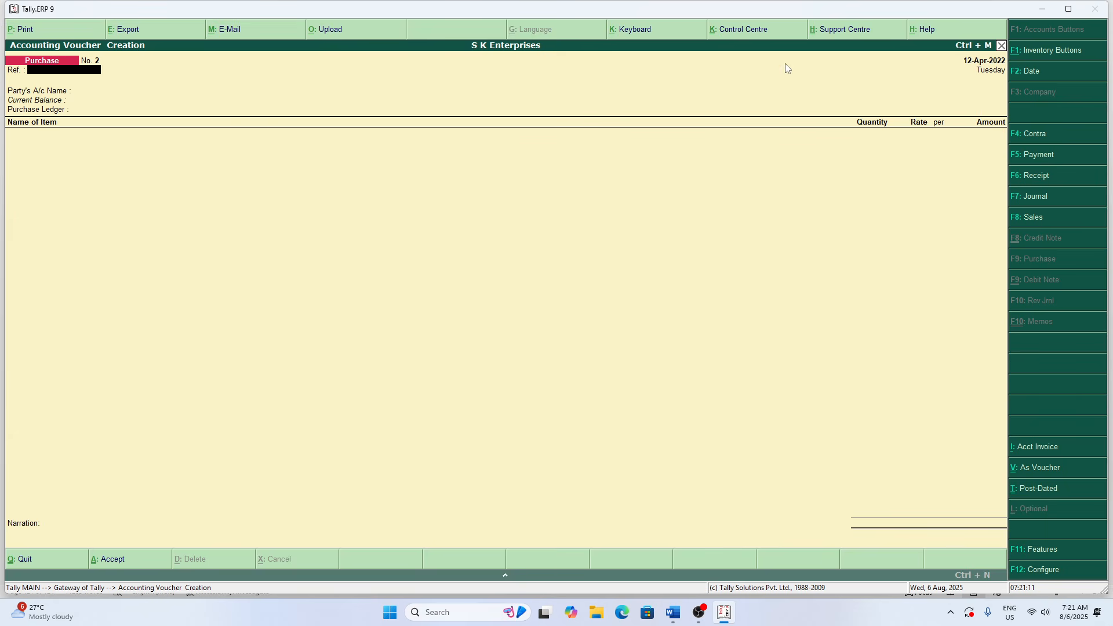
key(Escape)
key(Return)
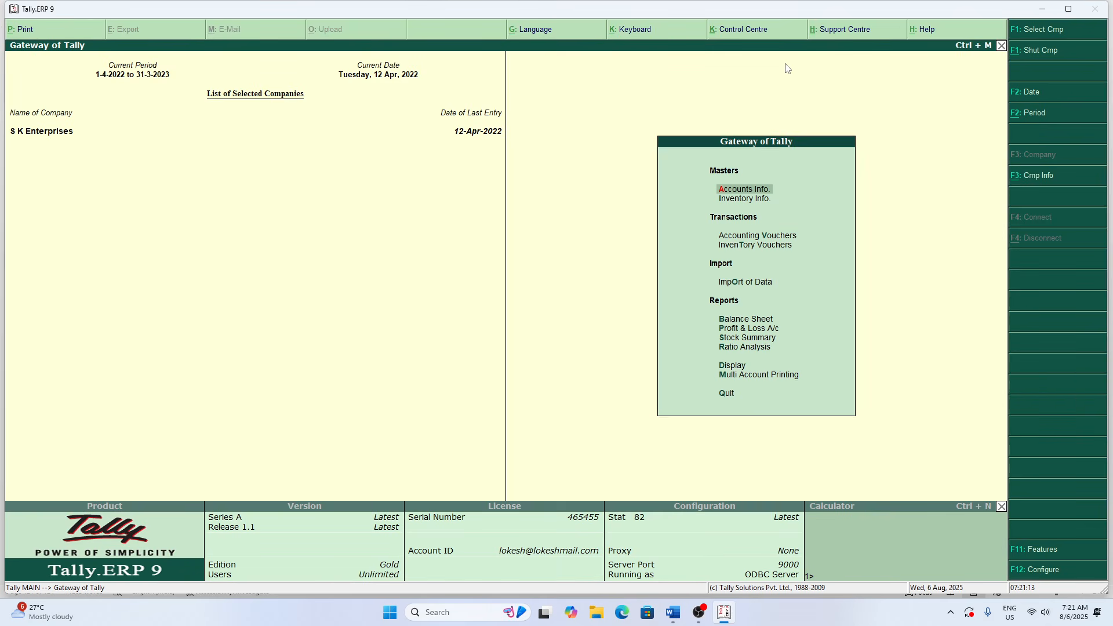
- Check the corrected purchase entry in the Day Book and return to the Gateway of Tally
key(Down)
key(Down)
key(Down)
key(Down)
key(Down)
key(Down)
key(Down)
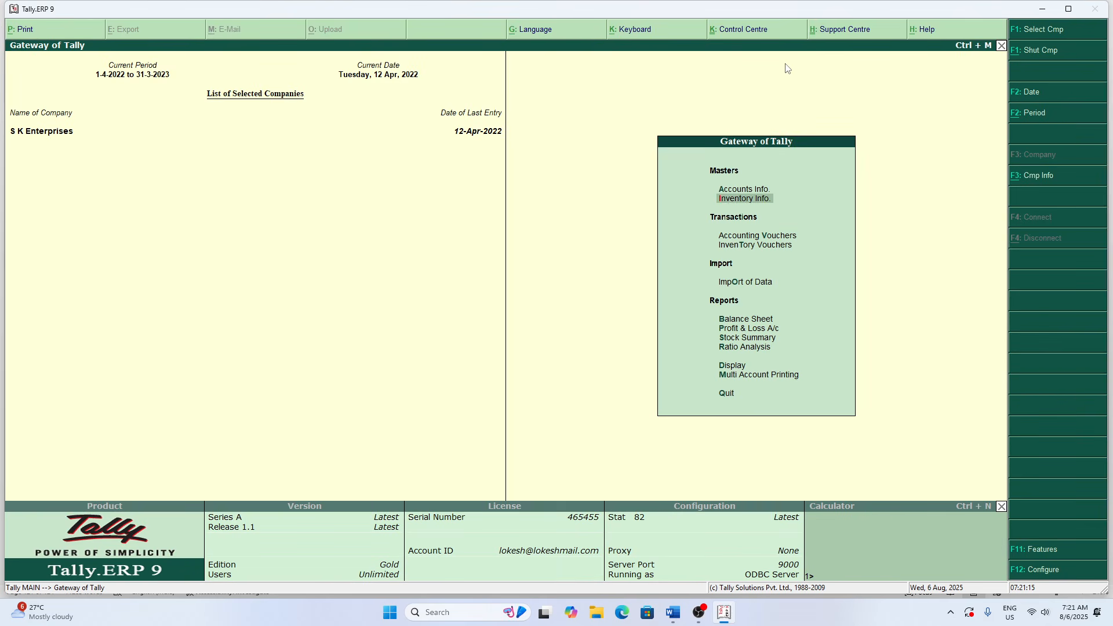
key(Down)
key(Down)
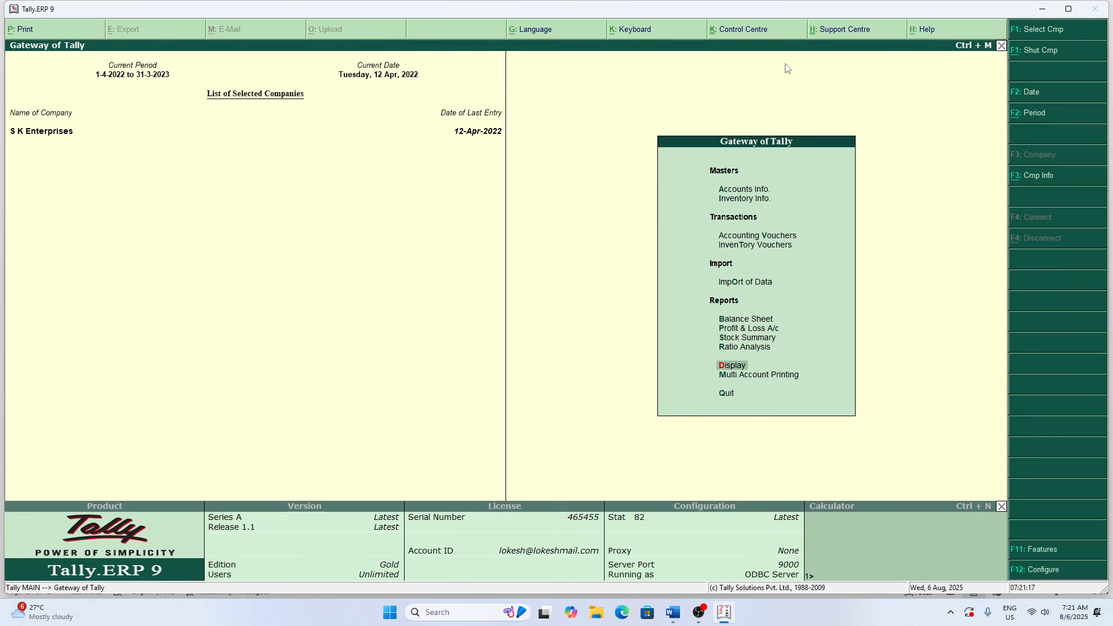
key(Return)
key(Down)
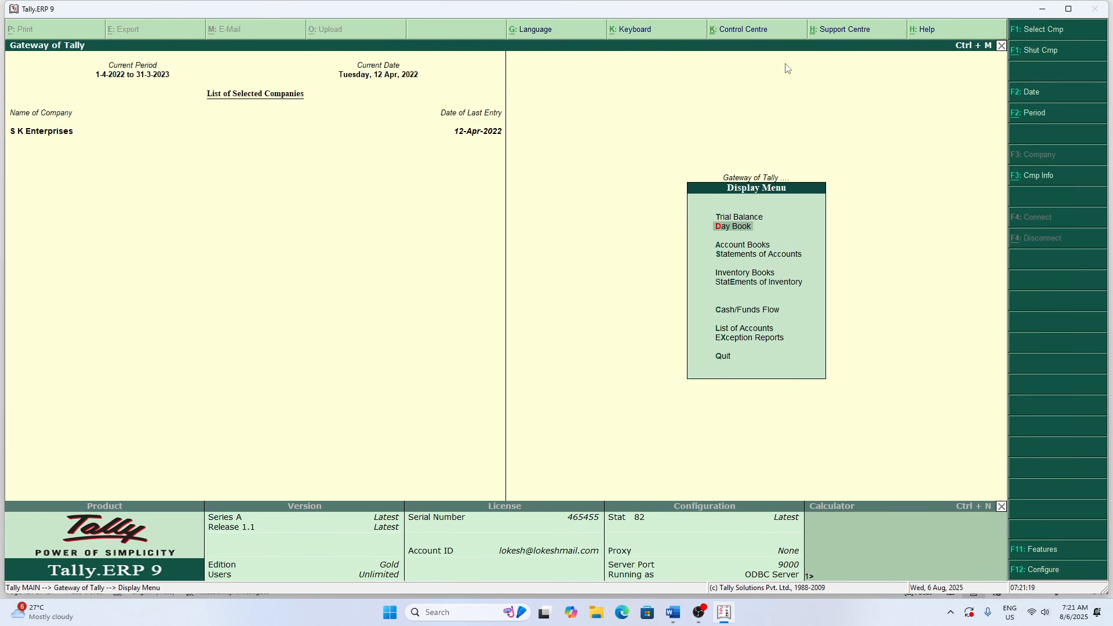
key(Return)
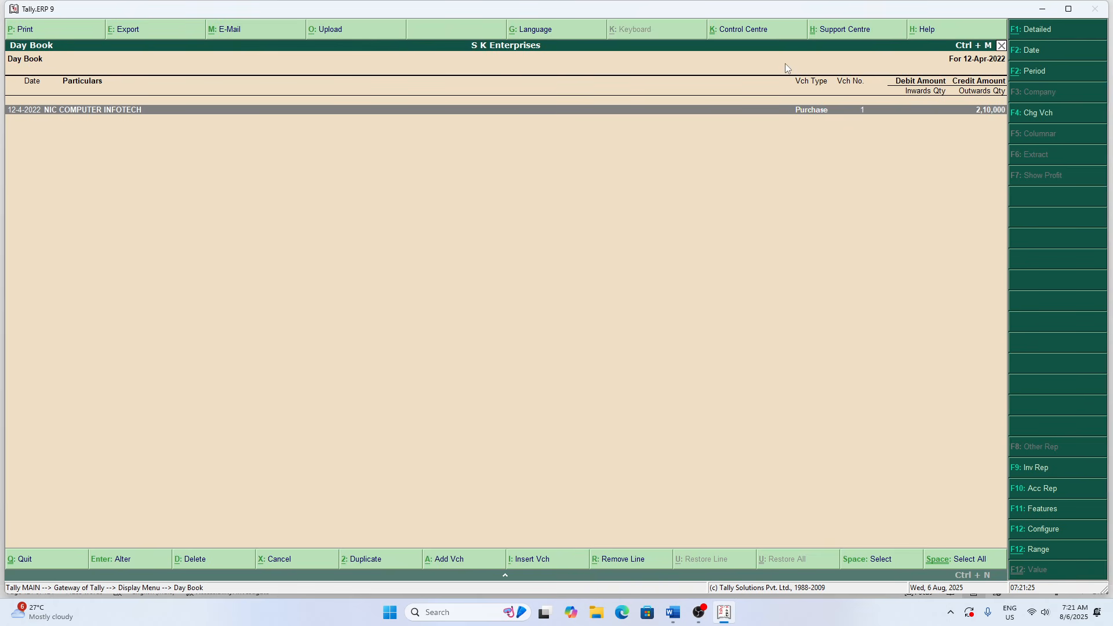
key(Escape)
key(Escape)
key(Escape)
key(Escape)
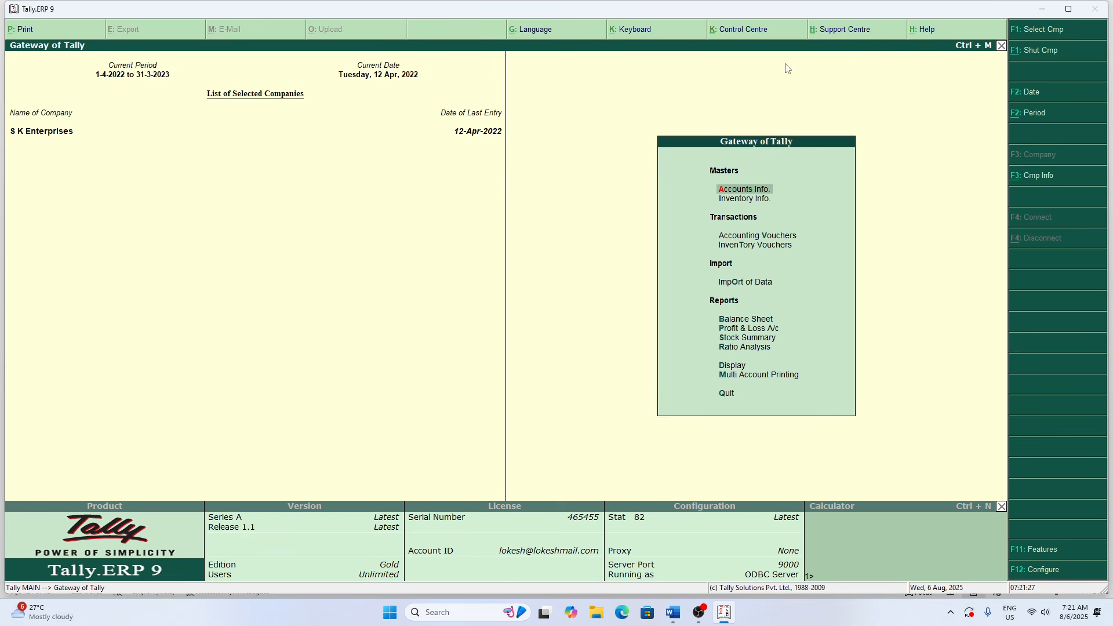
- Switch to the Word document, look up the cash sale to Rita Infotech and dismiss the handwriting tip
key(alt+Tab)
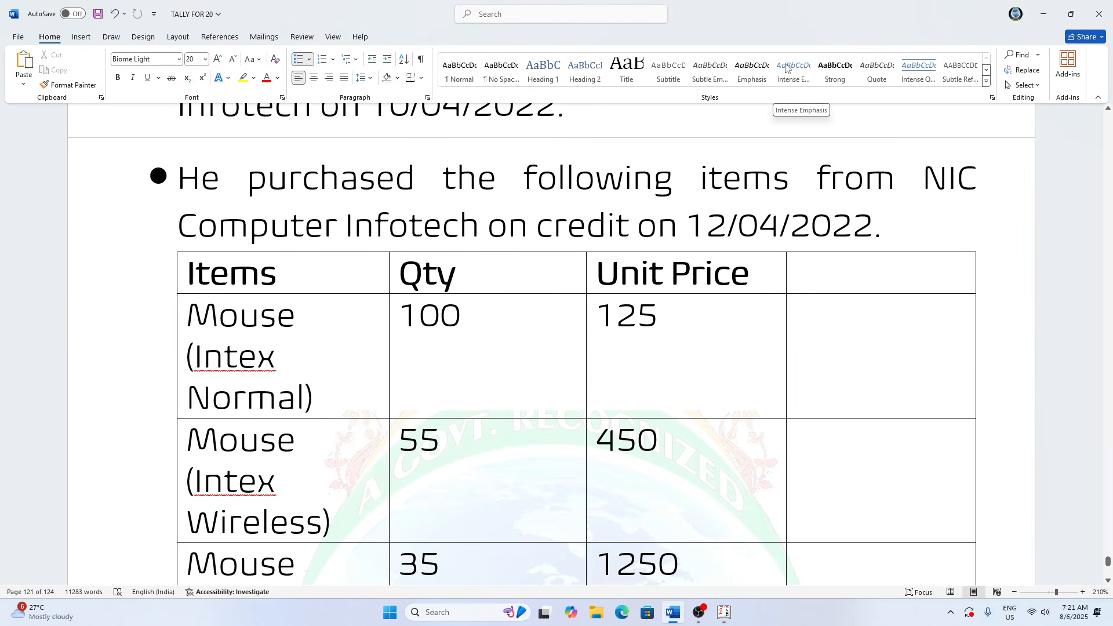
scroll(785, 68, down, 1)
scroll(786, 69, down, 1)
scroll(855, 179, down, 10)
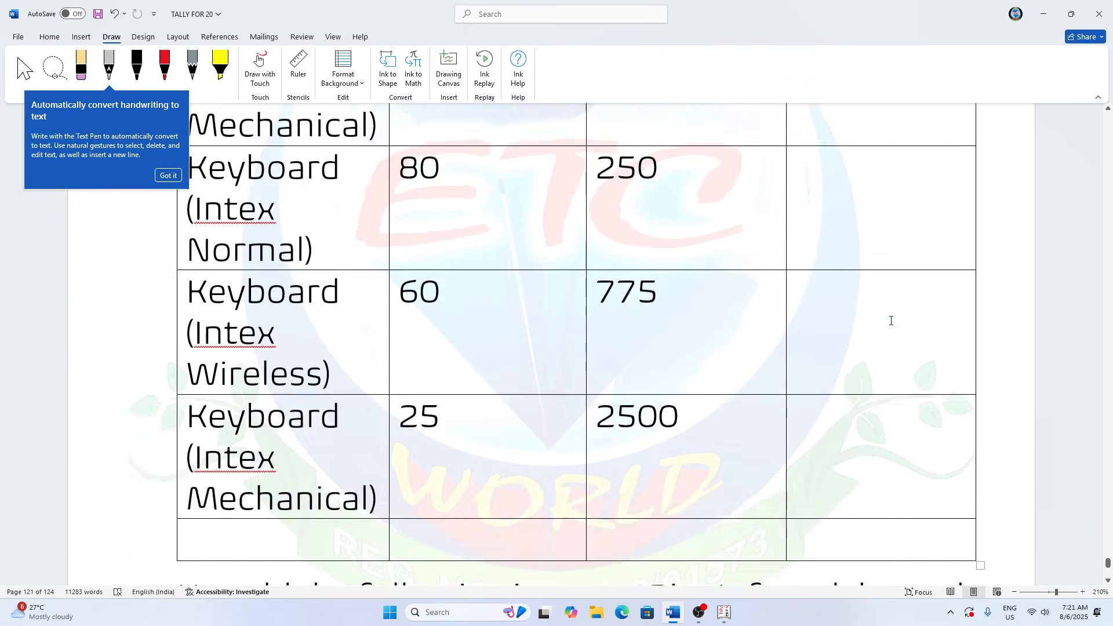
scroll(891, 321, down, 10)
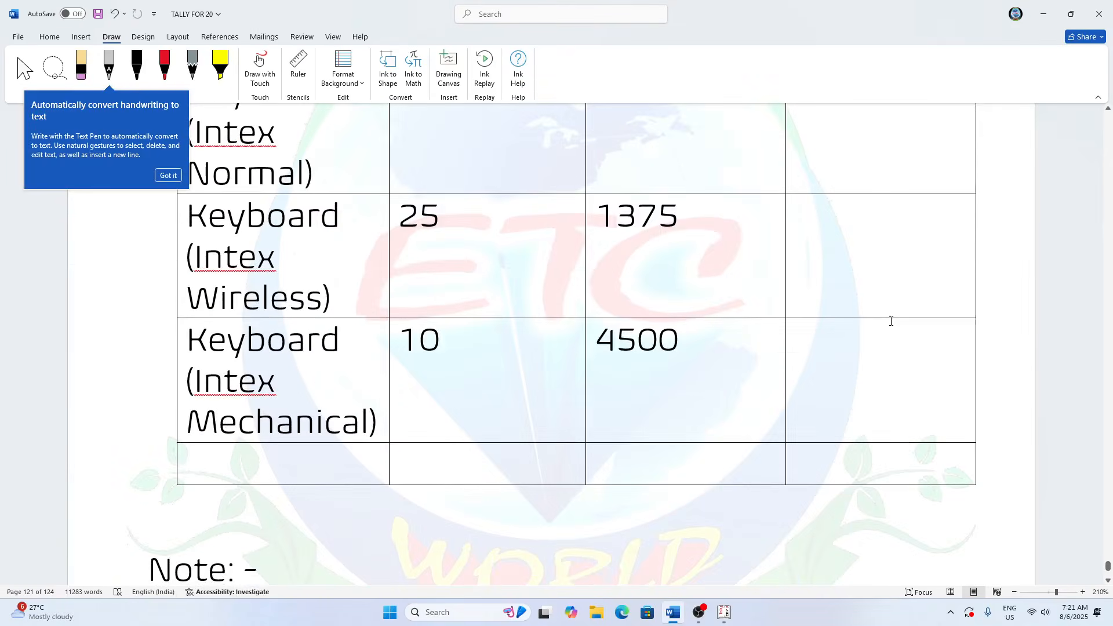
scroll(893, 323, up, 3)
scroll(891, 321, up, 5)
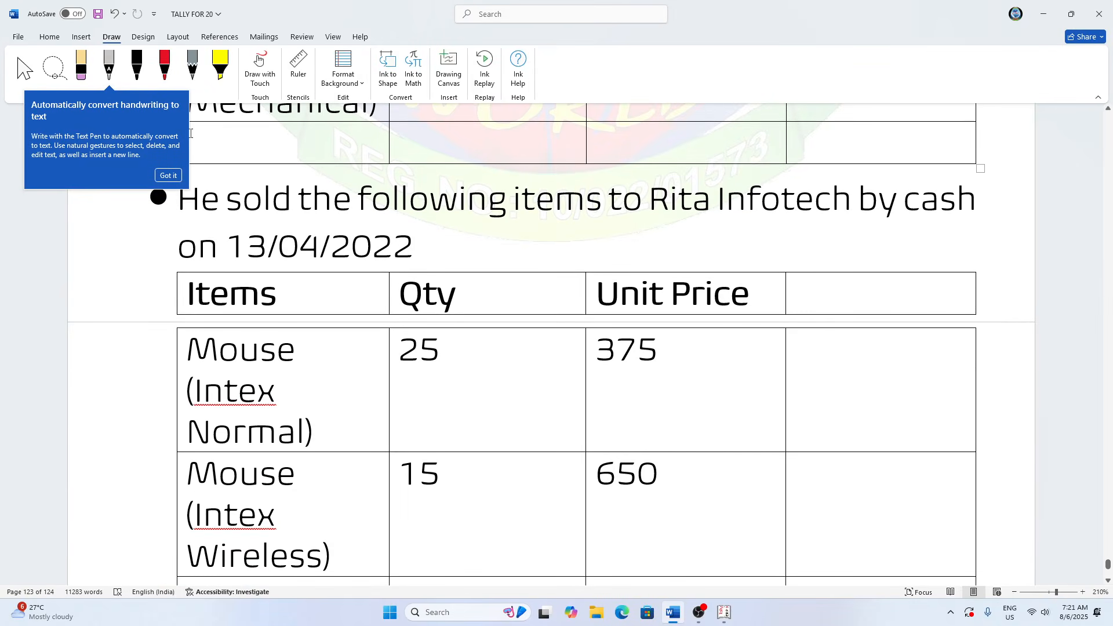
click(168, 176)
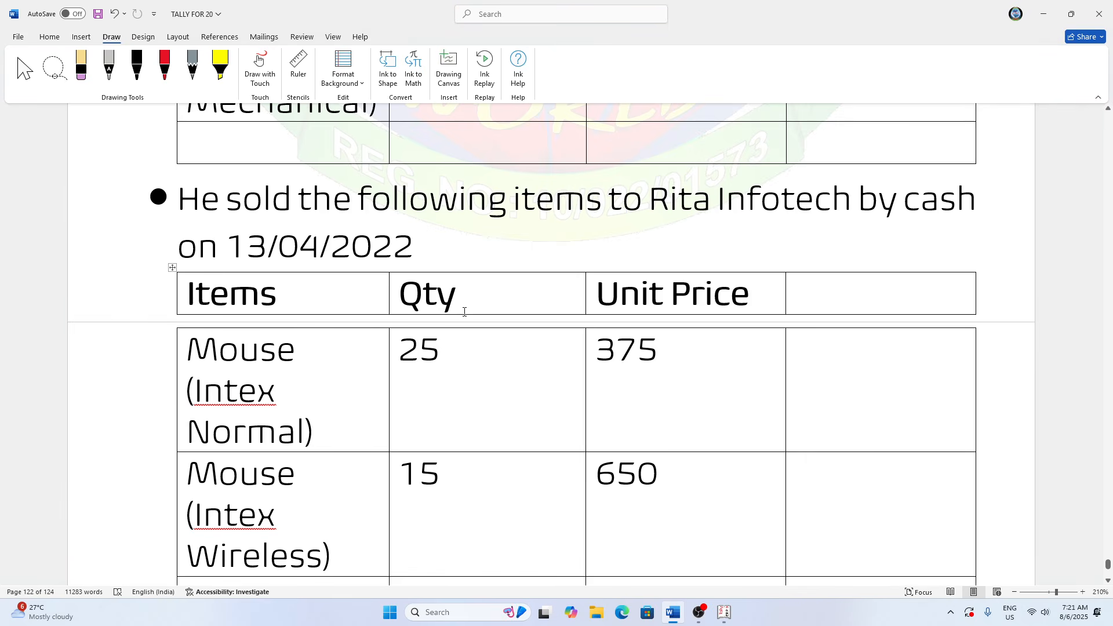
- Review the earlier transactions and the items, quantities and unit prices of the NIC Computer Infotech purchase in the document
scroll(466, 316, down, 2)
scroll(468, 320, up, 10)
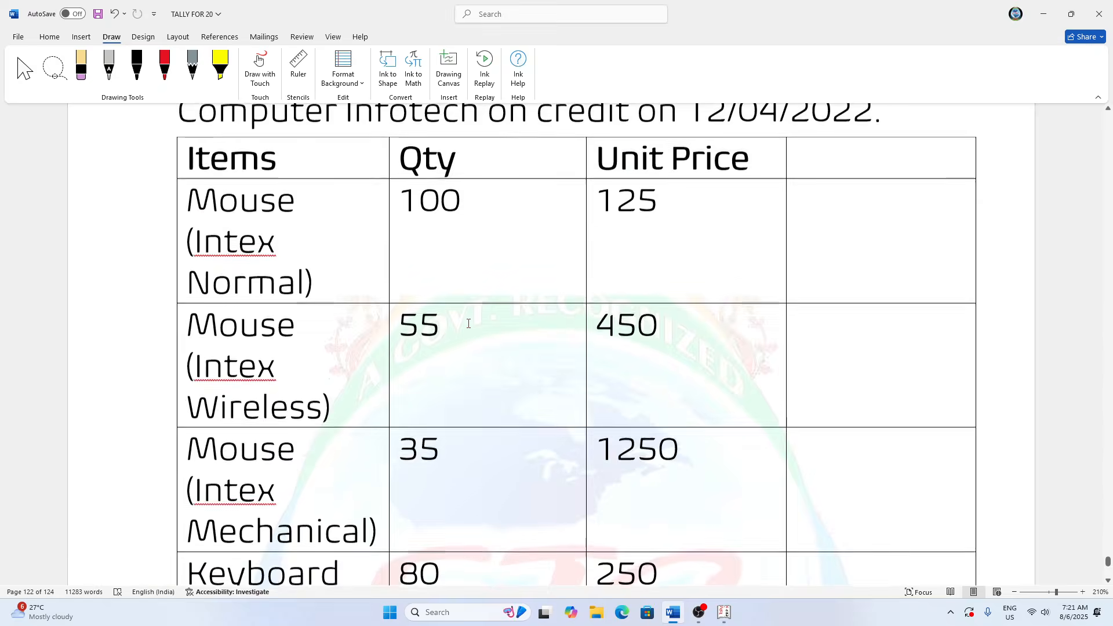
scroll(468, 323, up, 8)
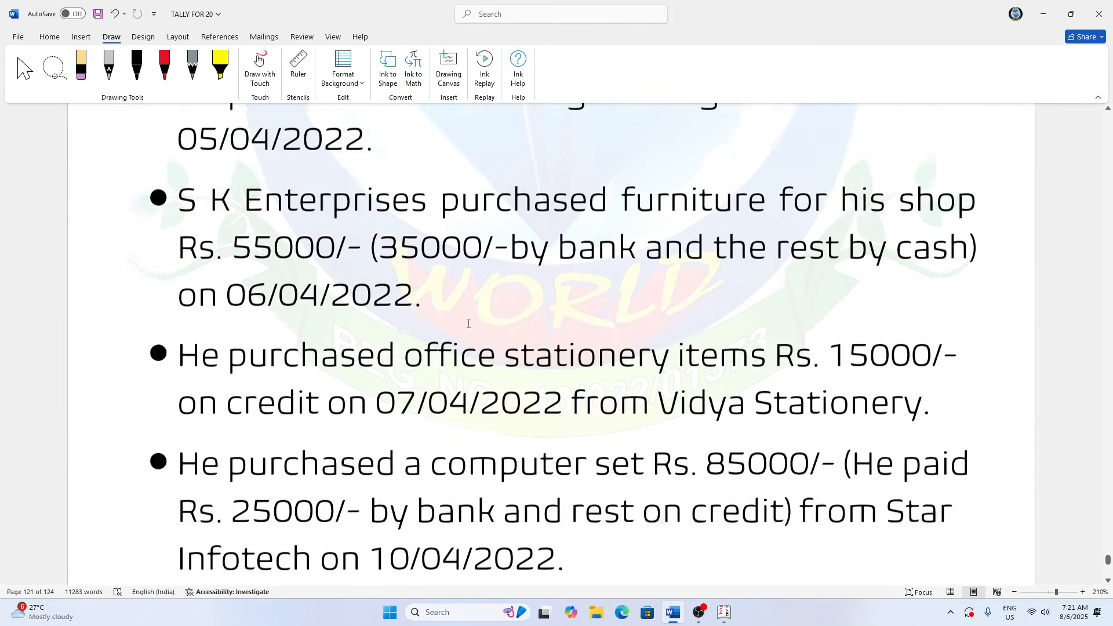
scroll(469, 324, down, 8)
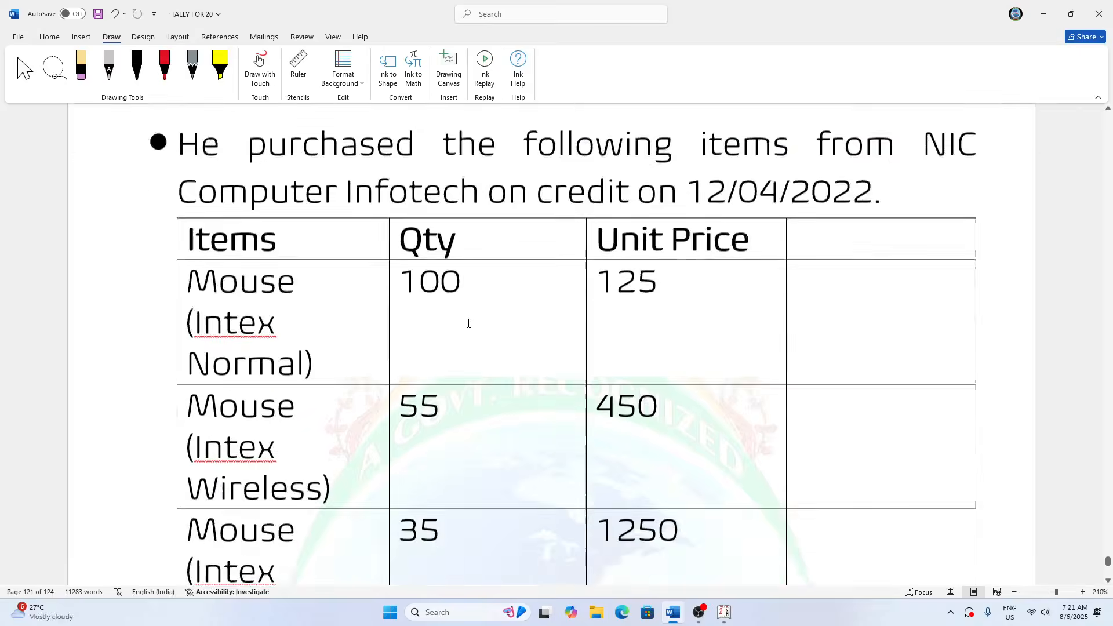
scroll(469, 324, down, 10)
scroll(469, 327, up, 4)
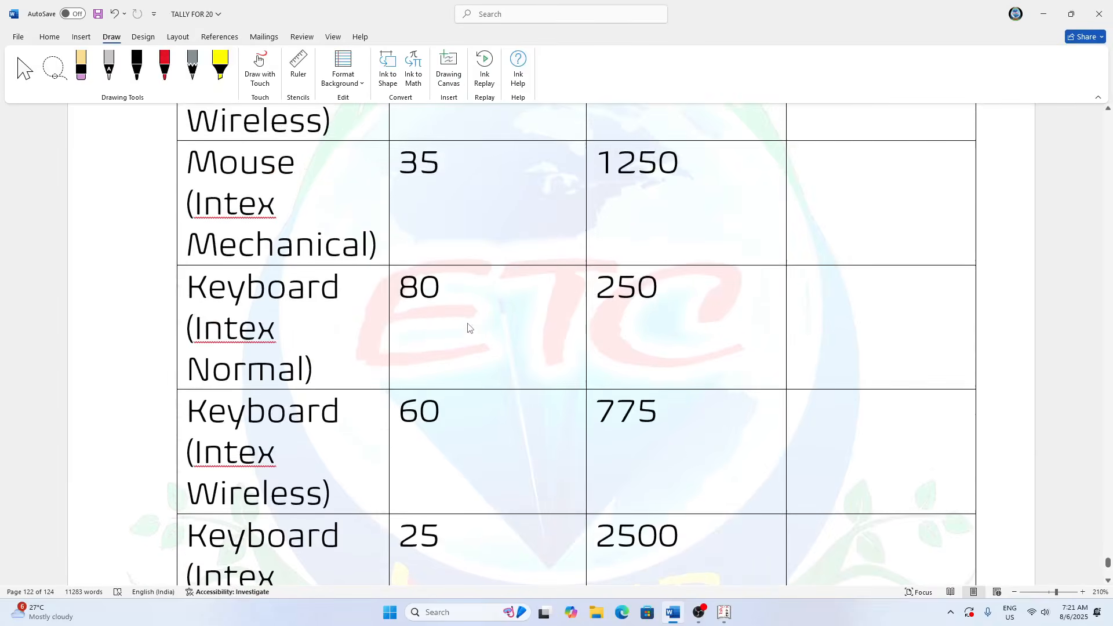
scroll(468, 328, up, 8)
scroll(468, 324, down, 4)
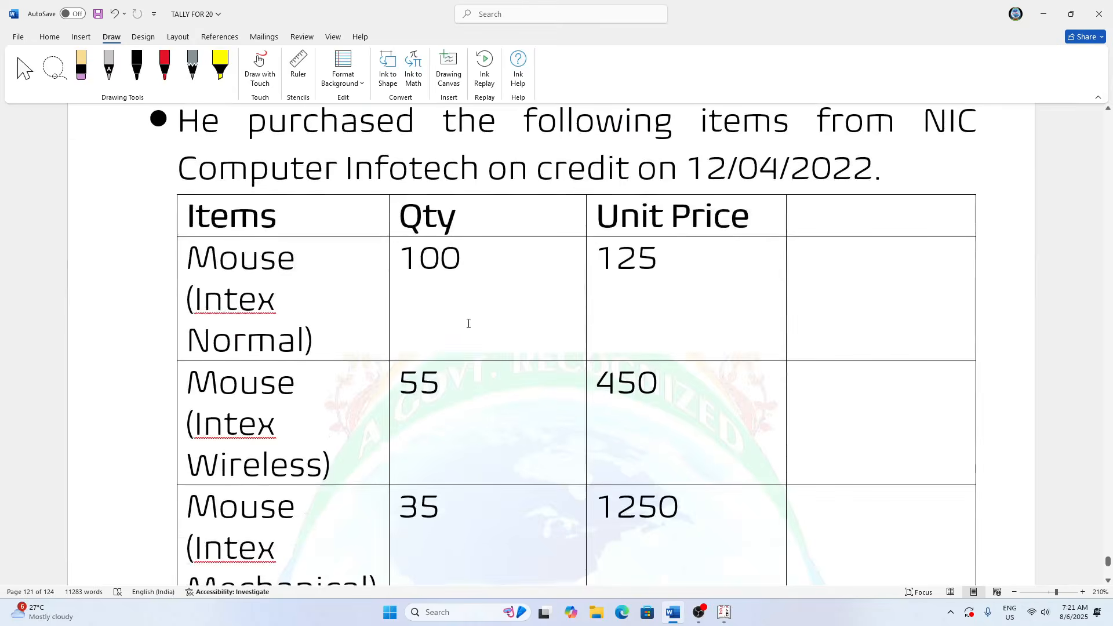
scroll(469, 323, down, 1)
scroll(469, 324, up, 1)
- Read through the transaction list from the opening capital entry to the end of the Rita Infotech sales table
scroll(468, 324, down, 6)
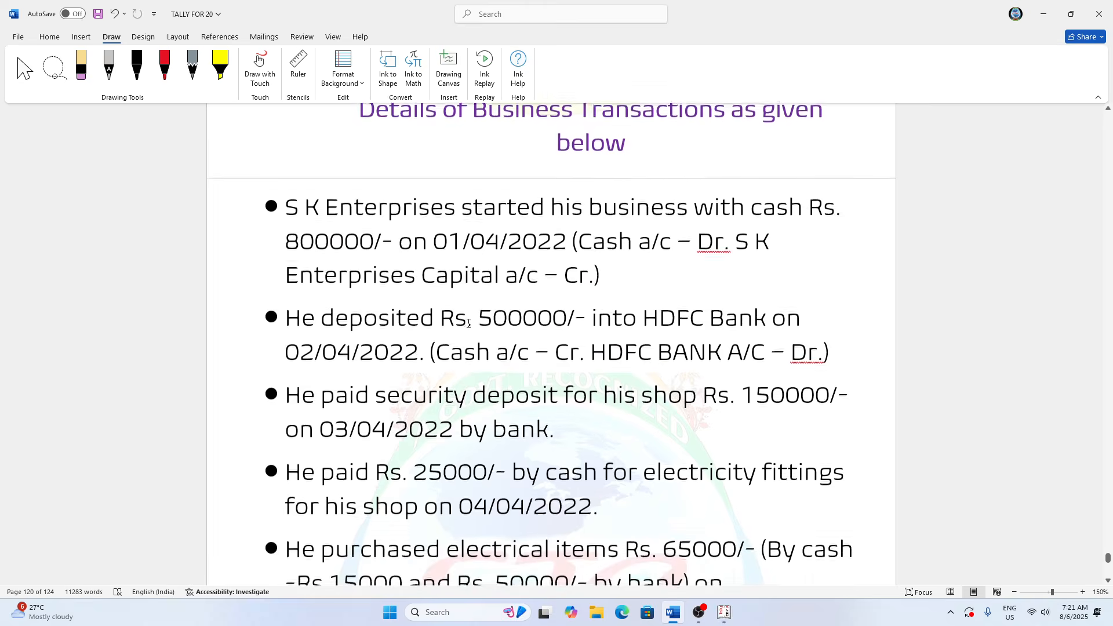
scroll(468, 324, down, 3)
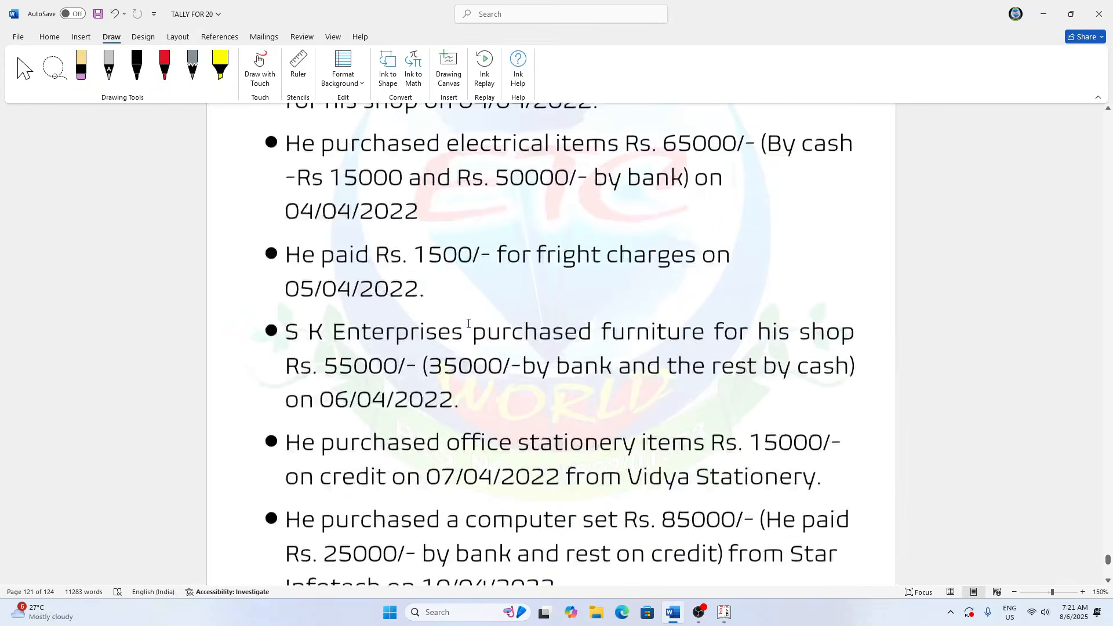
scroll(469, 323, down, 10)
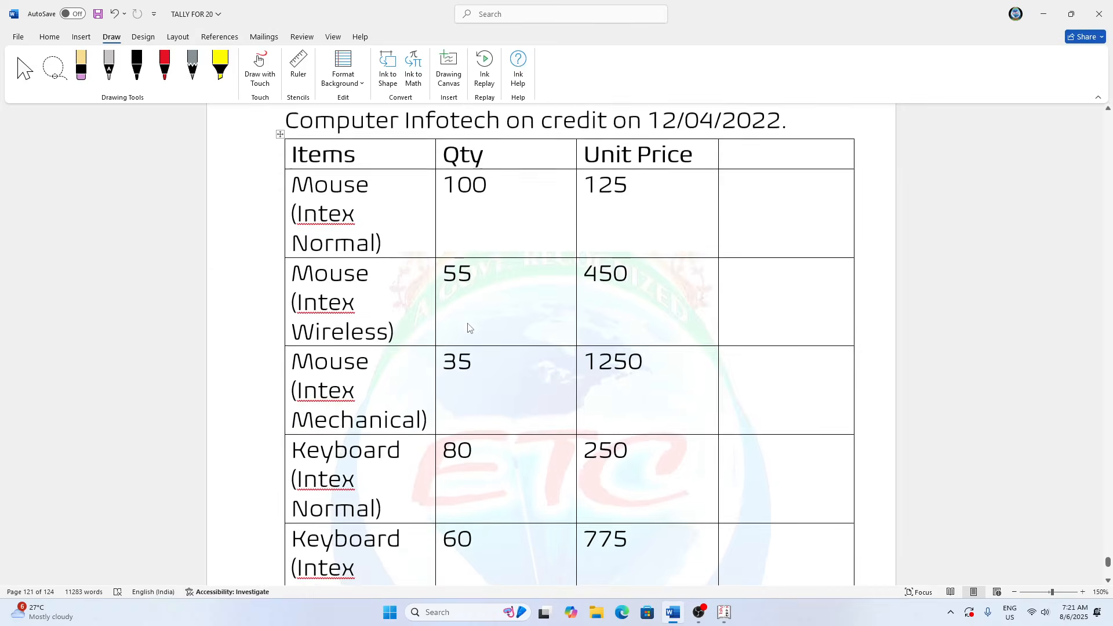
scroll(469, 323, down, 3)
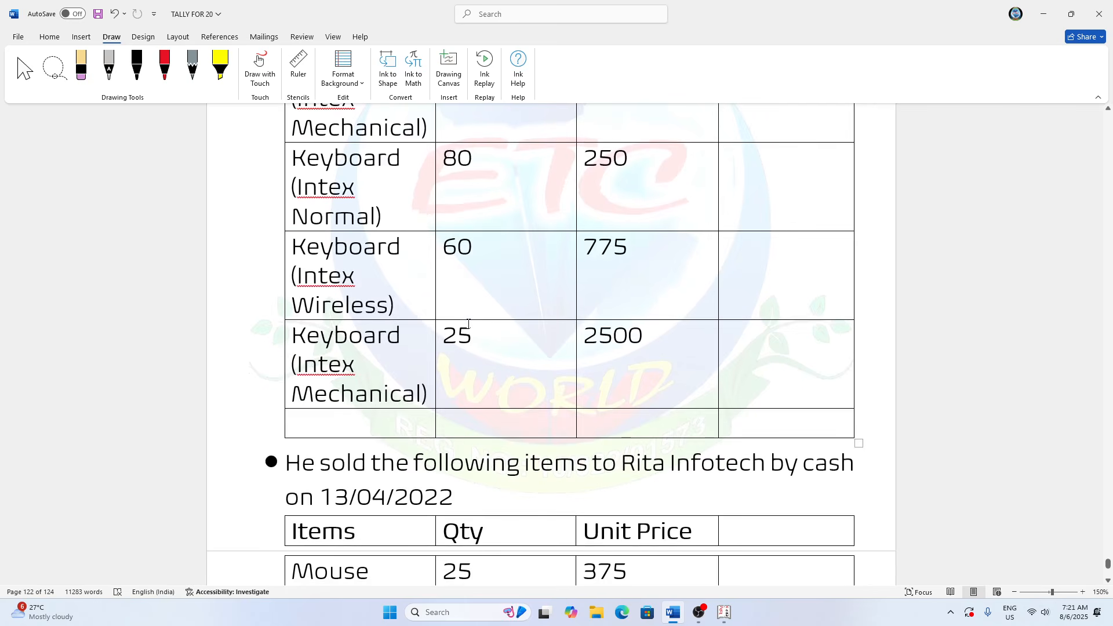
scroll(468, 324, down, 10)
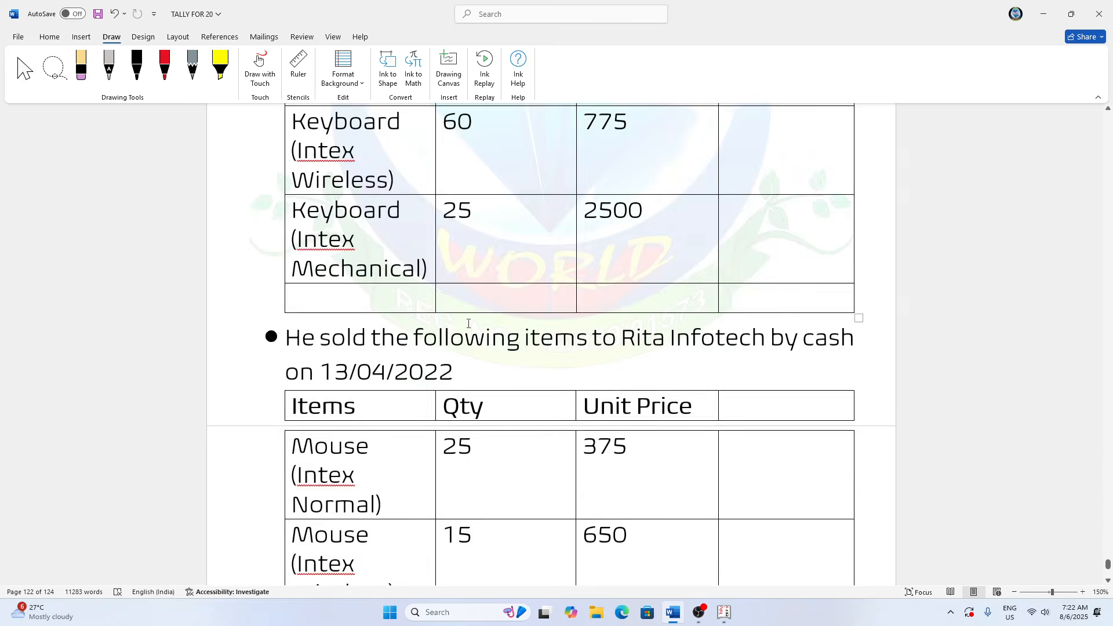
scroll(469, 325, down, 8)
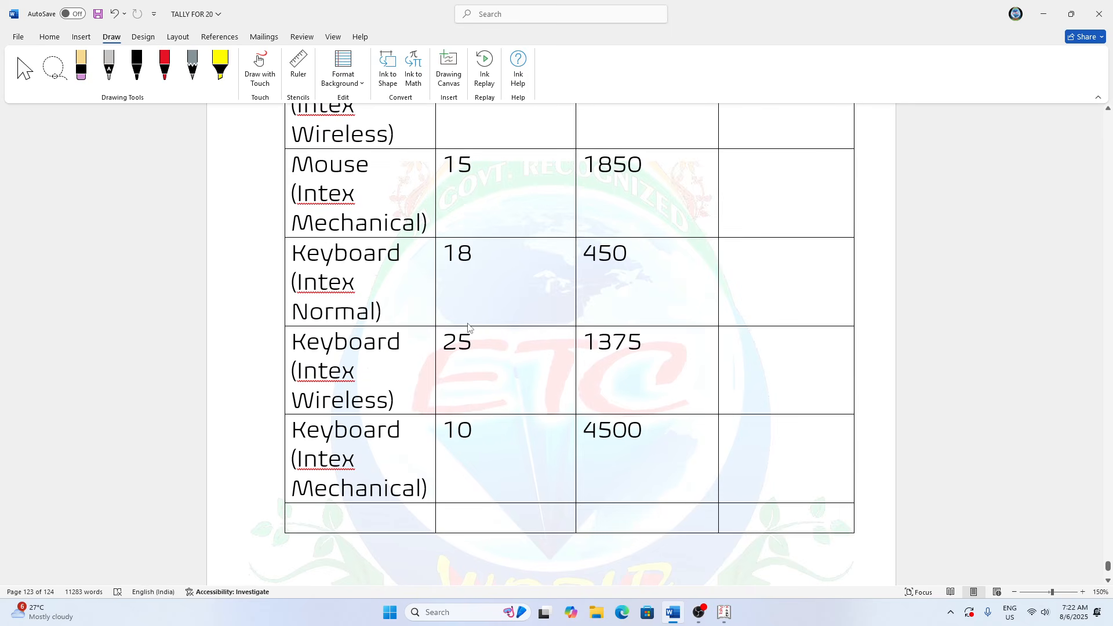
- Switch back to Tally.ERP 9 and examine the Trial Balance in detailed form
click(1043, 17)
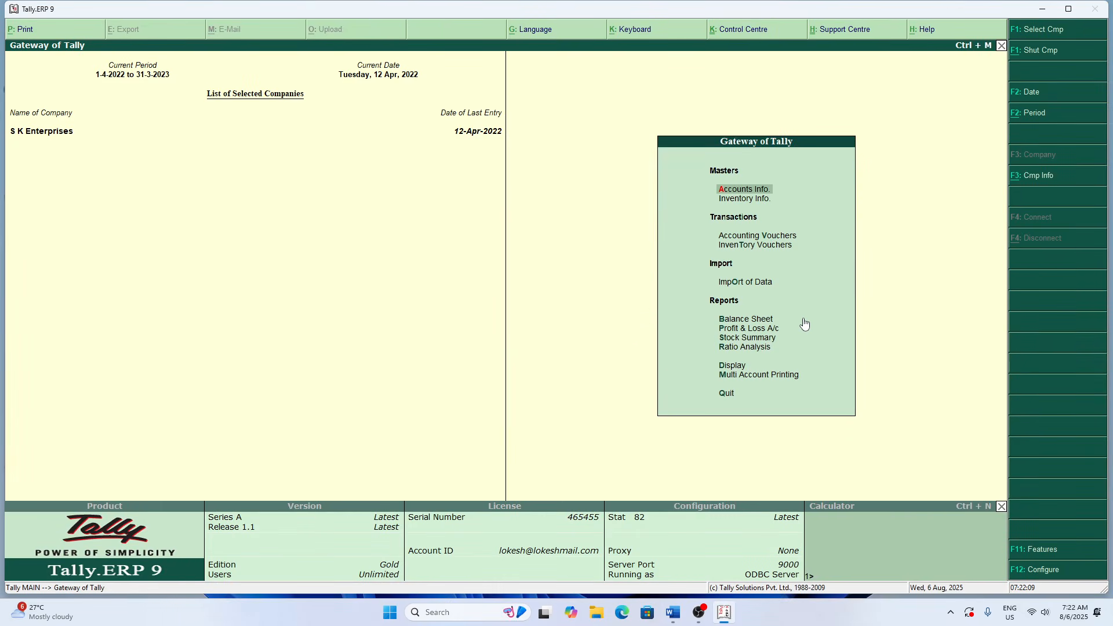
key(d)
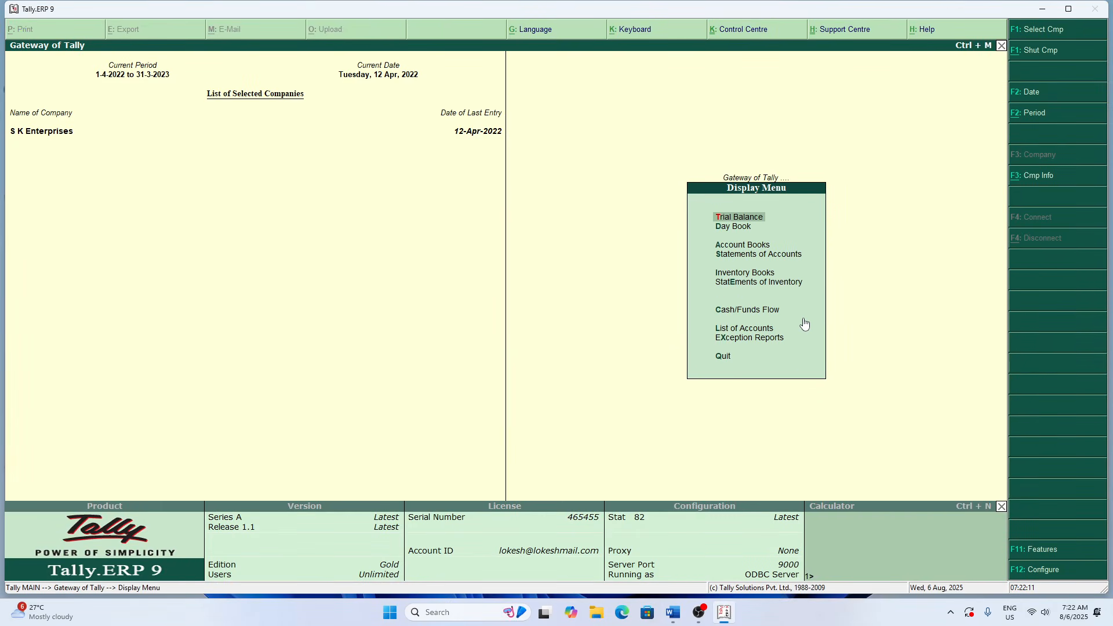
key(Return)
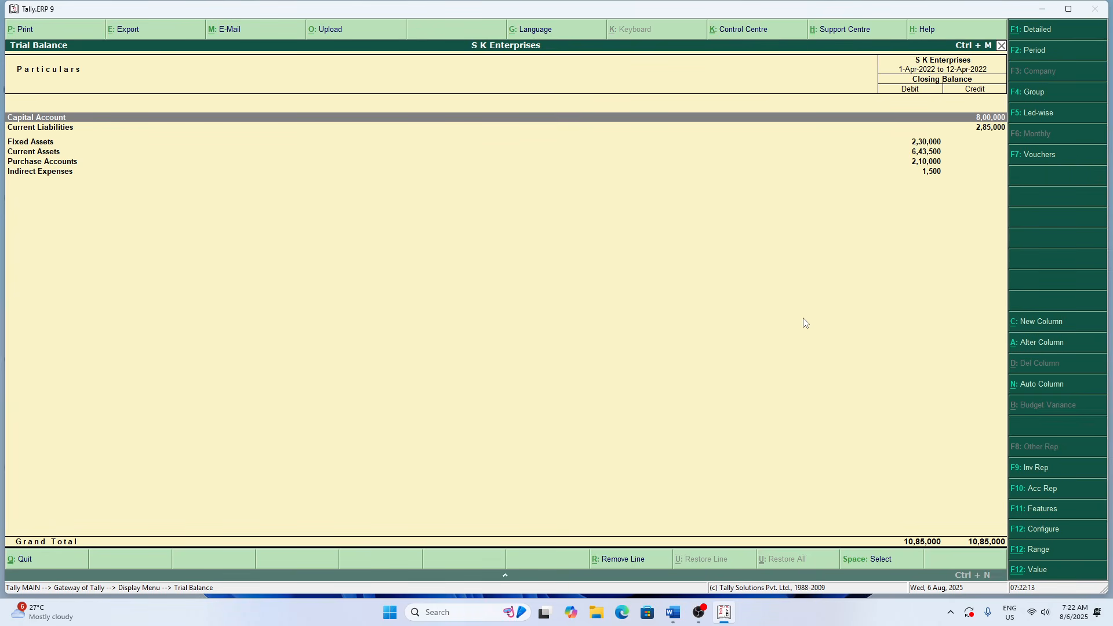
key(alt+F1)
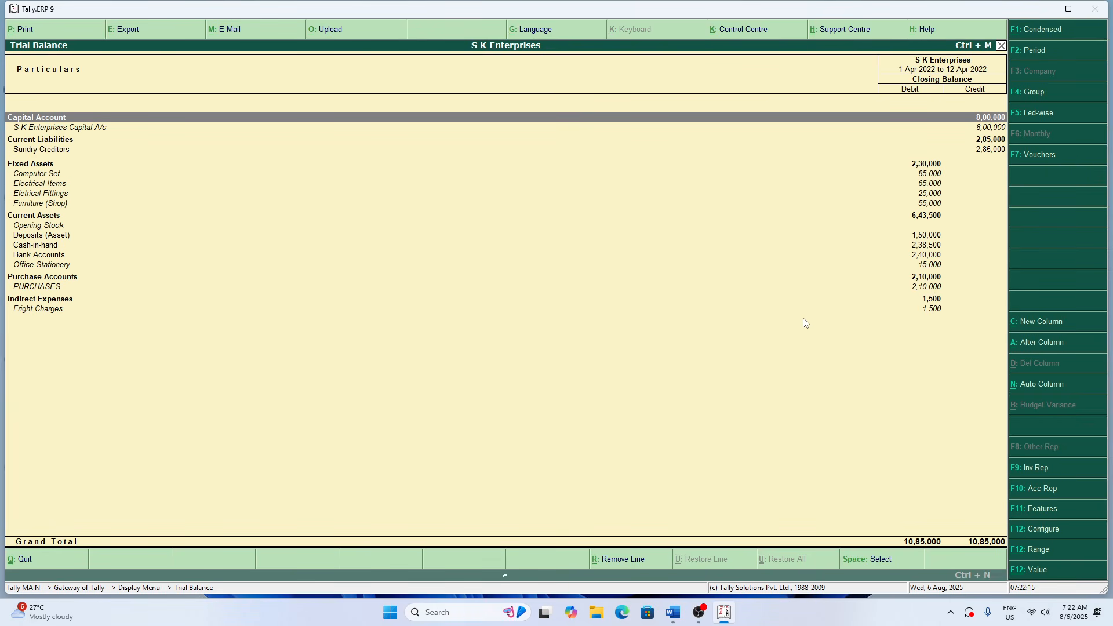
key(F4)
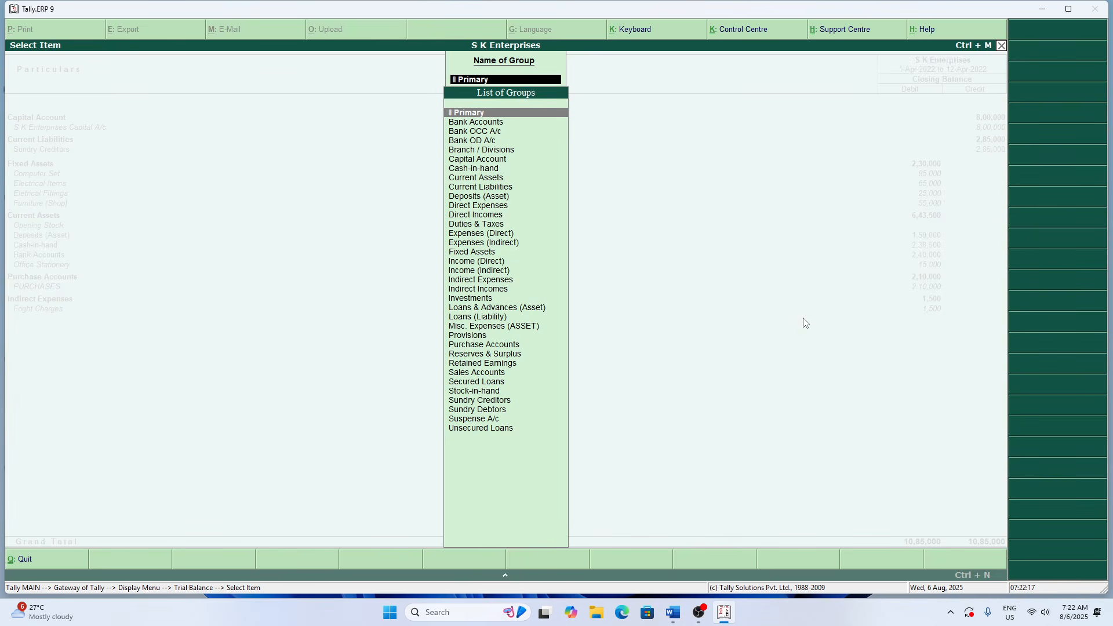
key(Escape)
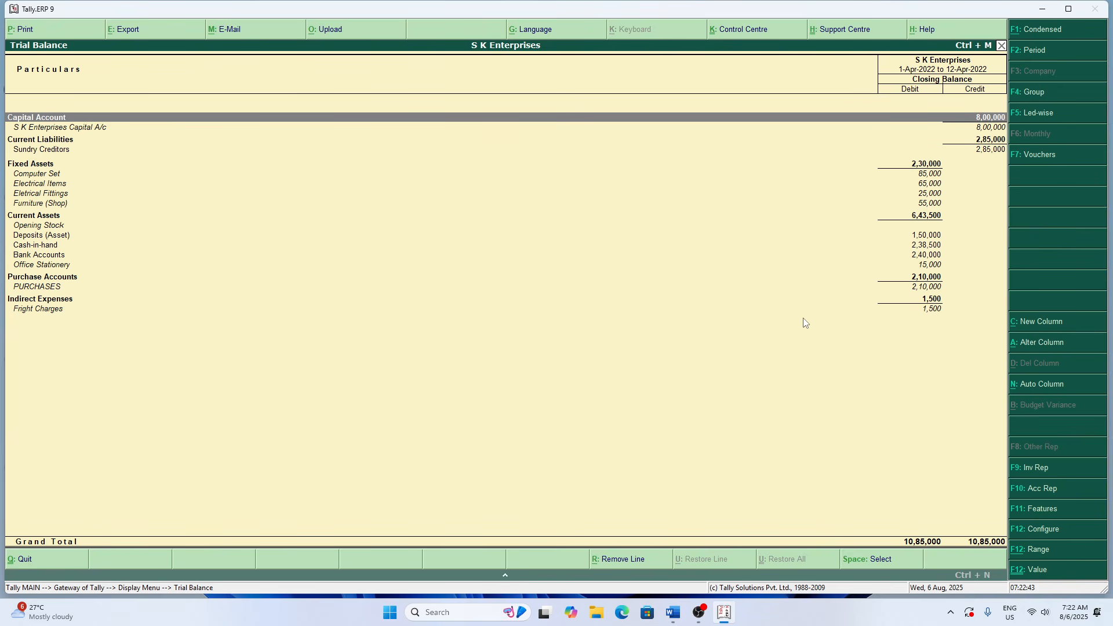
- Leave the Trial Balance and display the Day Book for the period 1-Apr-2022 to 12-Apr-2022
key(Escape)
key(Escape)
key(Escape)
key(Escape)
key(d)
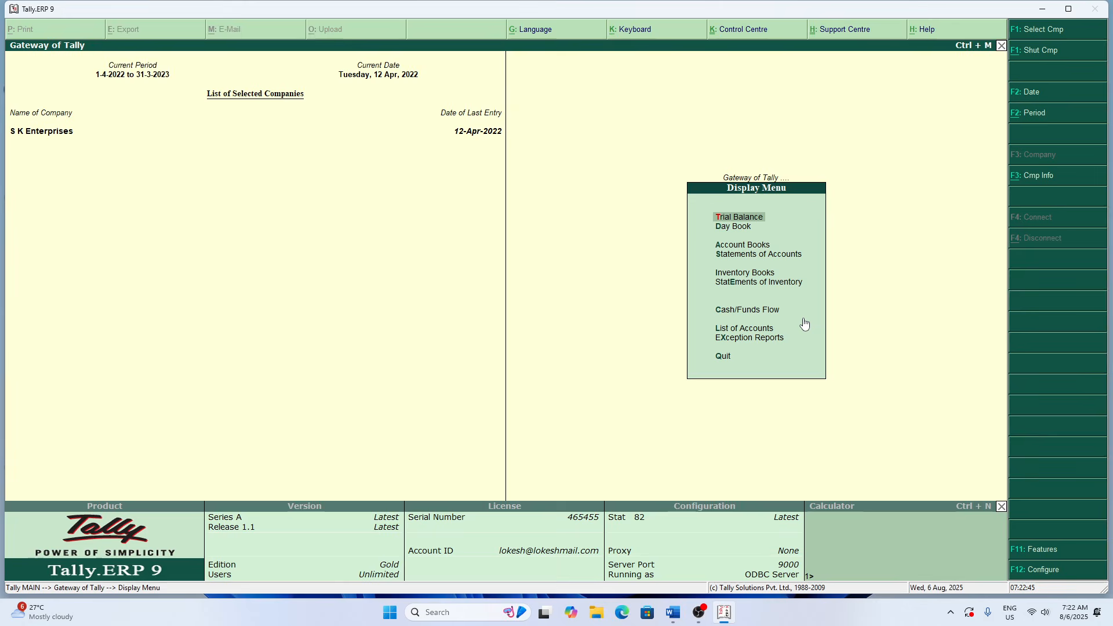
key(y)
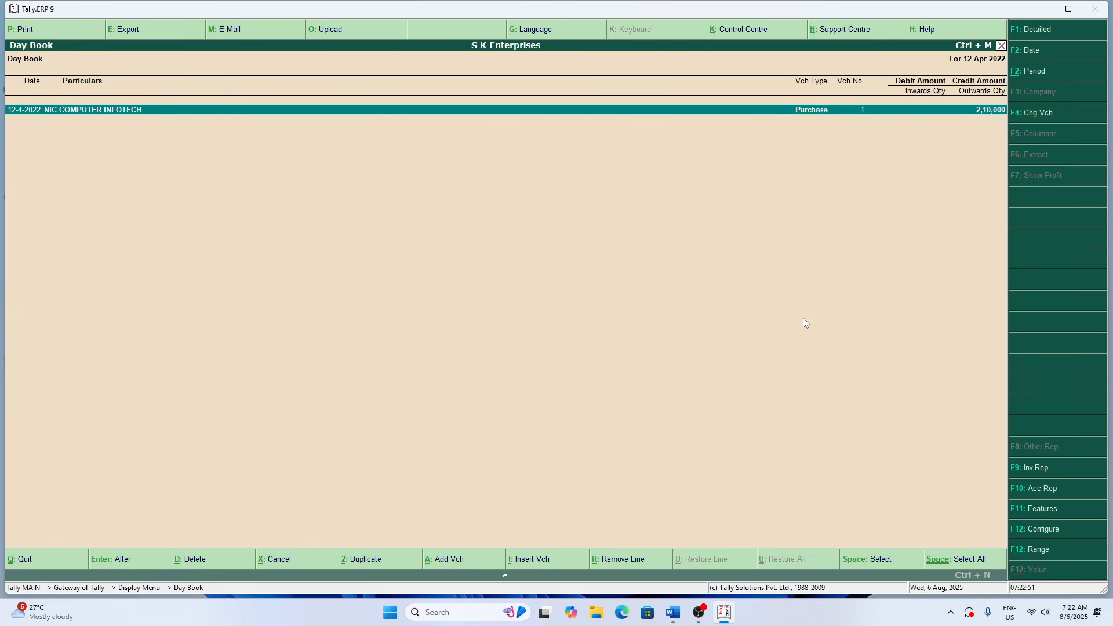
key(F2)
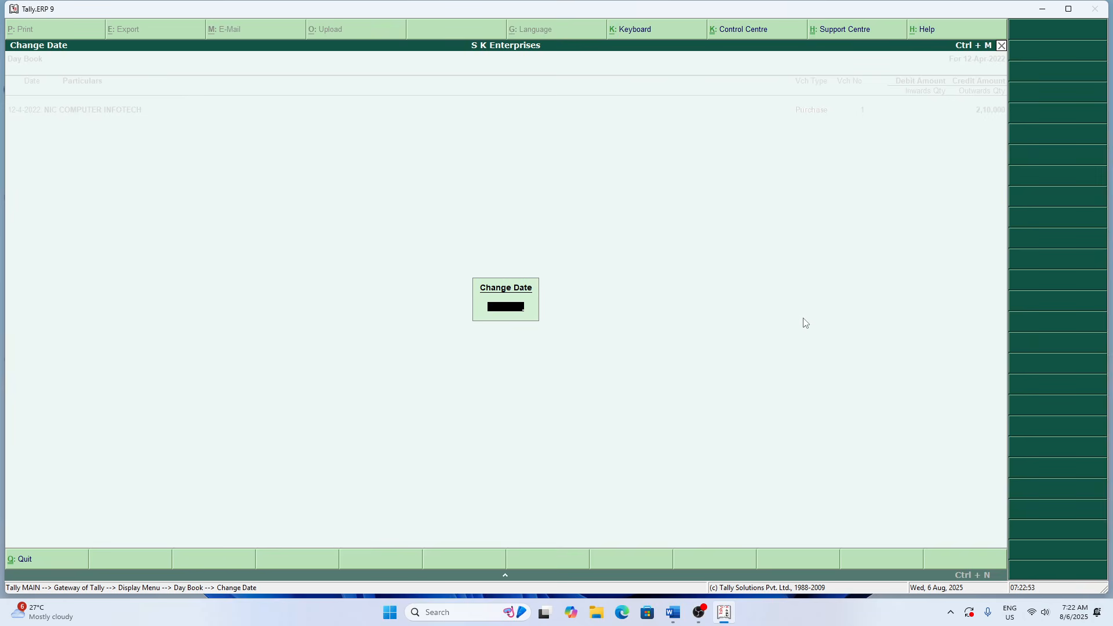
key(Return)
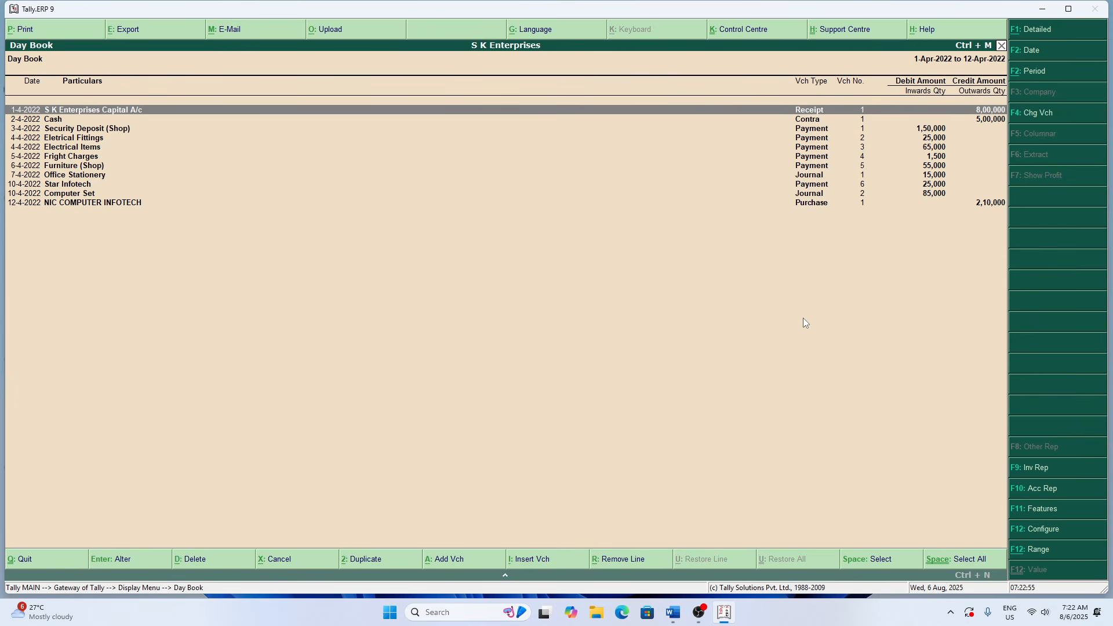
- Go through the Day Book vouchers from the capital receipt down to the NIC COMPUTER INFOTECH purchase
key(Down)
key(Down)
key(Down)
key(Down)
key(Down)
key(Down)
key(Down)
key(Down)
key(Down)
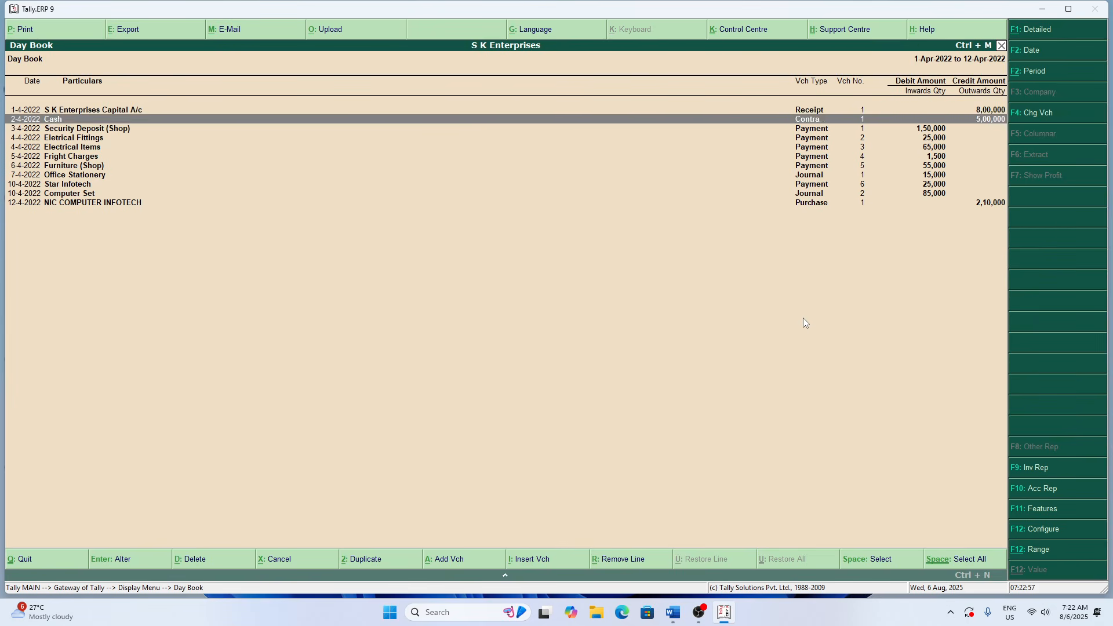
key(Down)
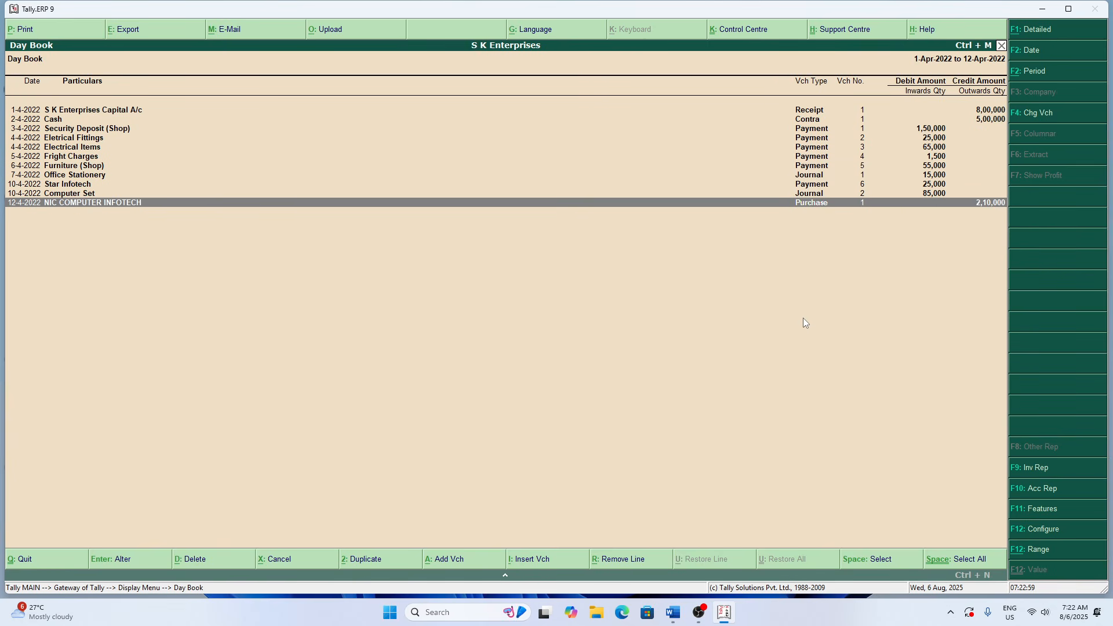
- Open the NIC COMPUTER INFOTECH purchase voucher from the Day Book and check its print settings
key(Return)
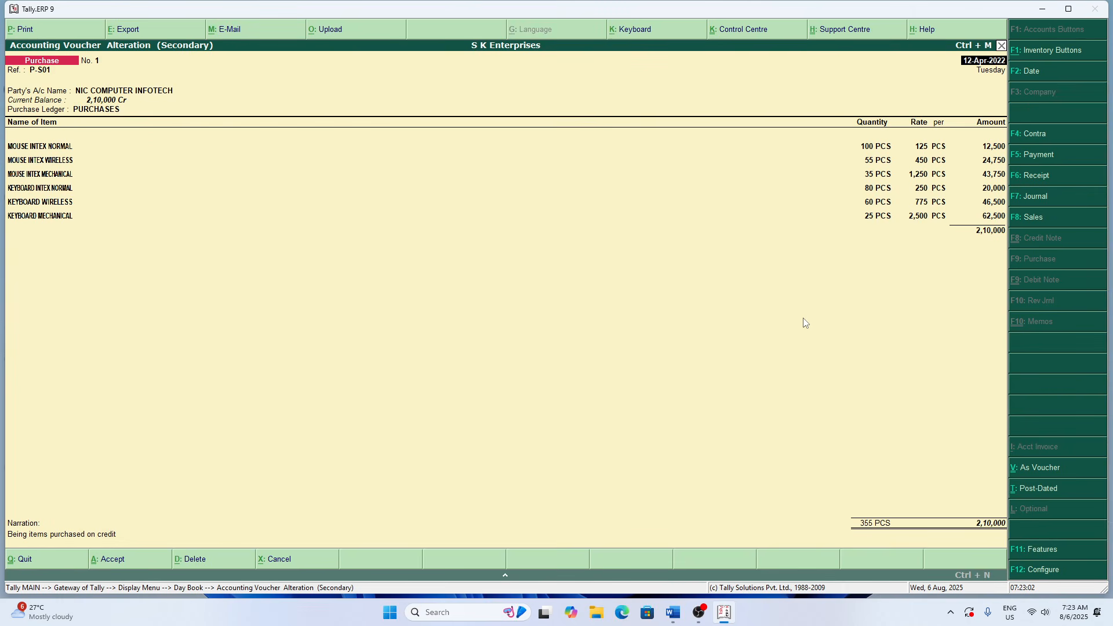
key(alt+p)
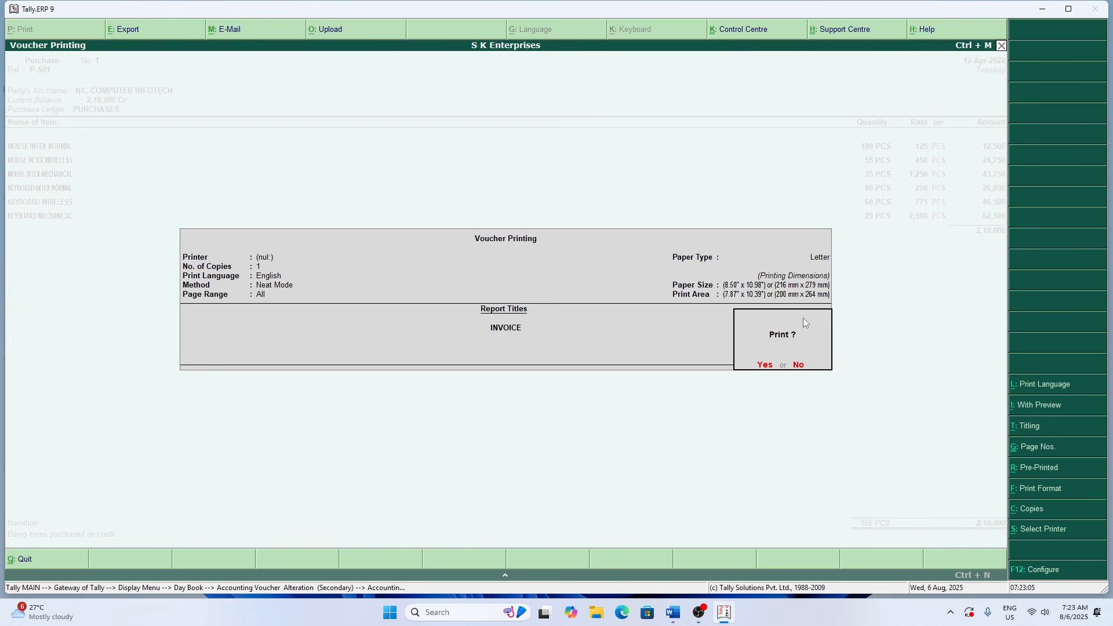
key(Escape)
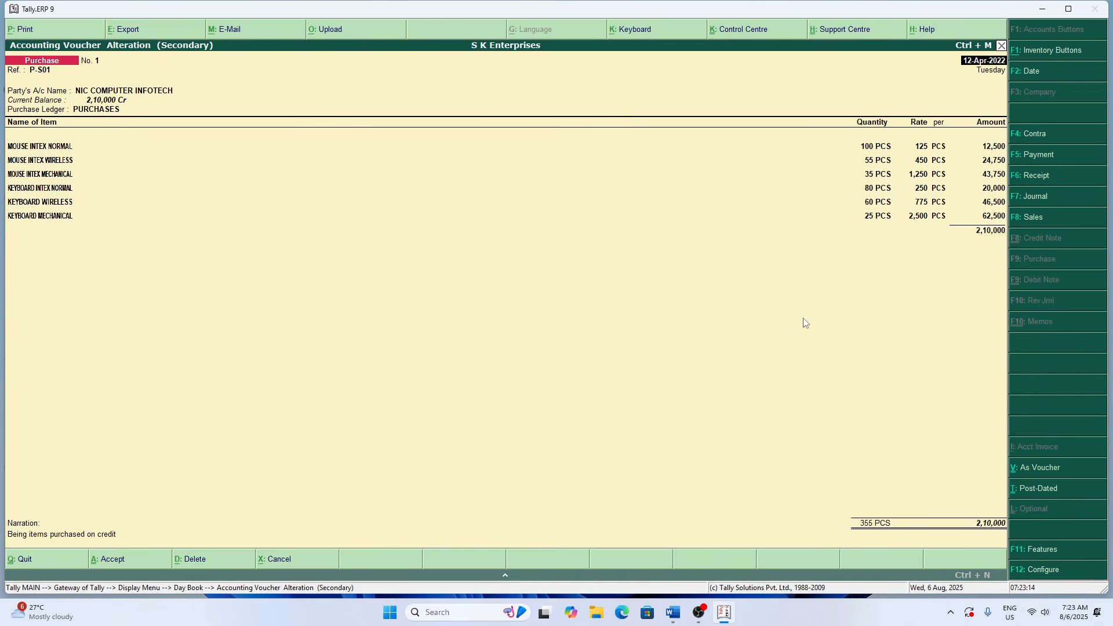
- Examine the purchase voucher's export settings and the available language options, then leave without exporting
key(alt+e)
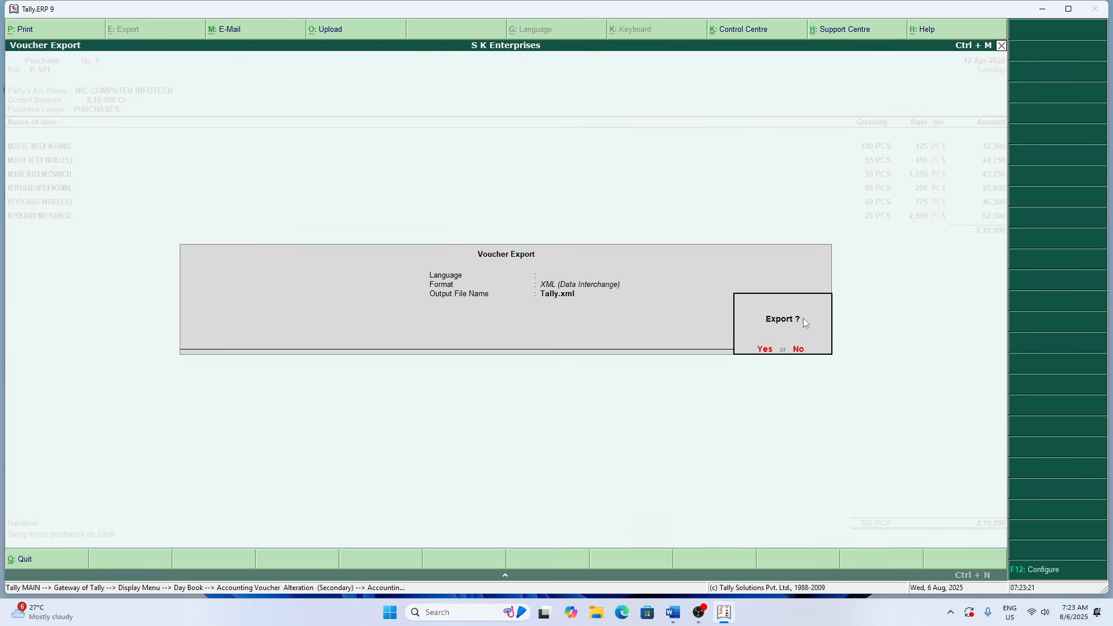
key(n)
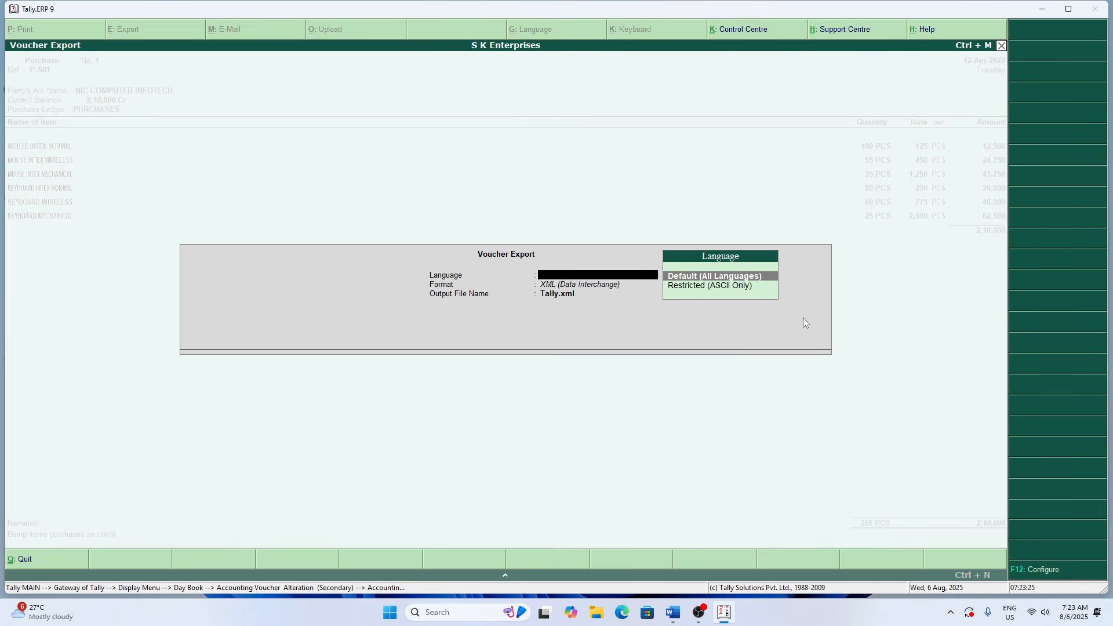
key(Down)
key(Escape)
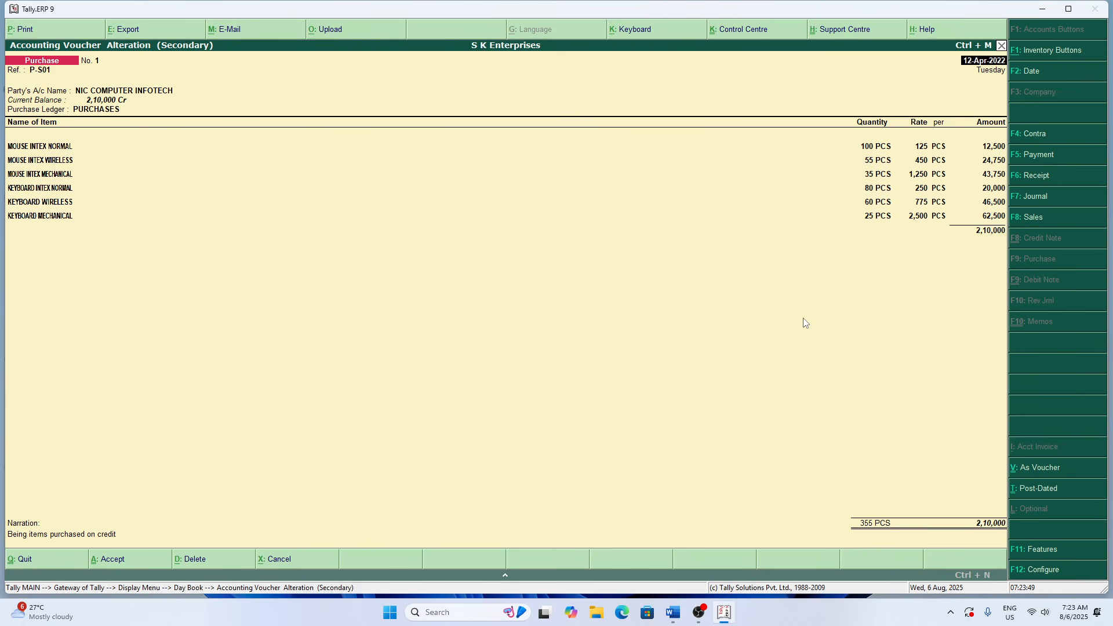
- Print the NIC COMPUTER INFOTECH purchase voucher under the report title INVOICE, keeping the offered print settings
key(alt+p)
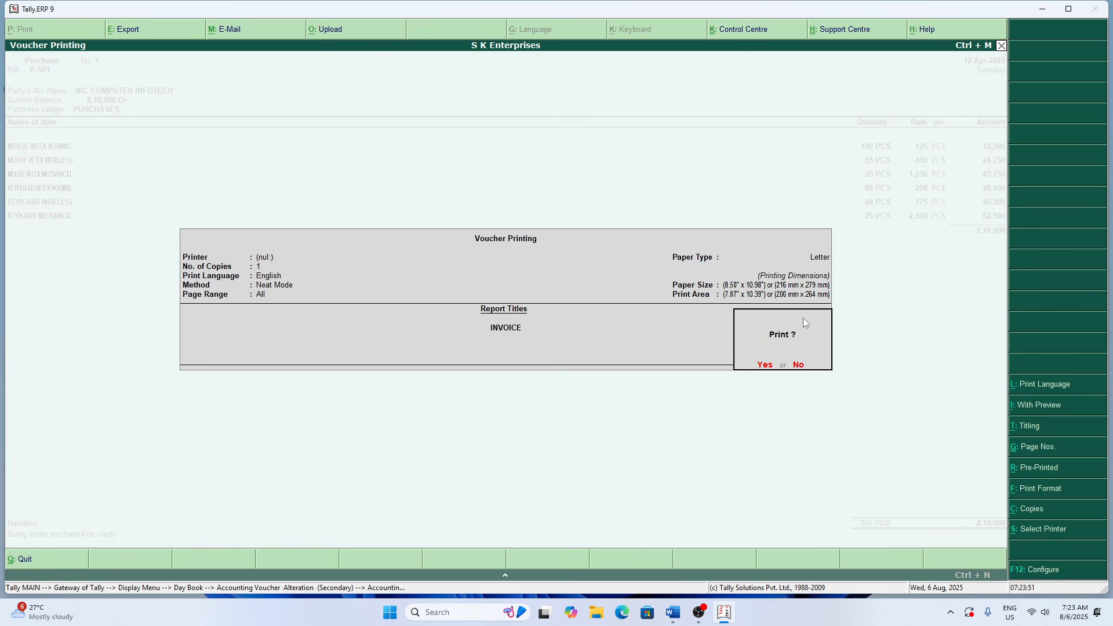
key(Escape)
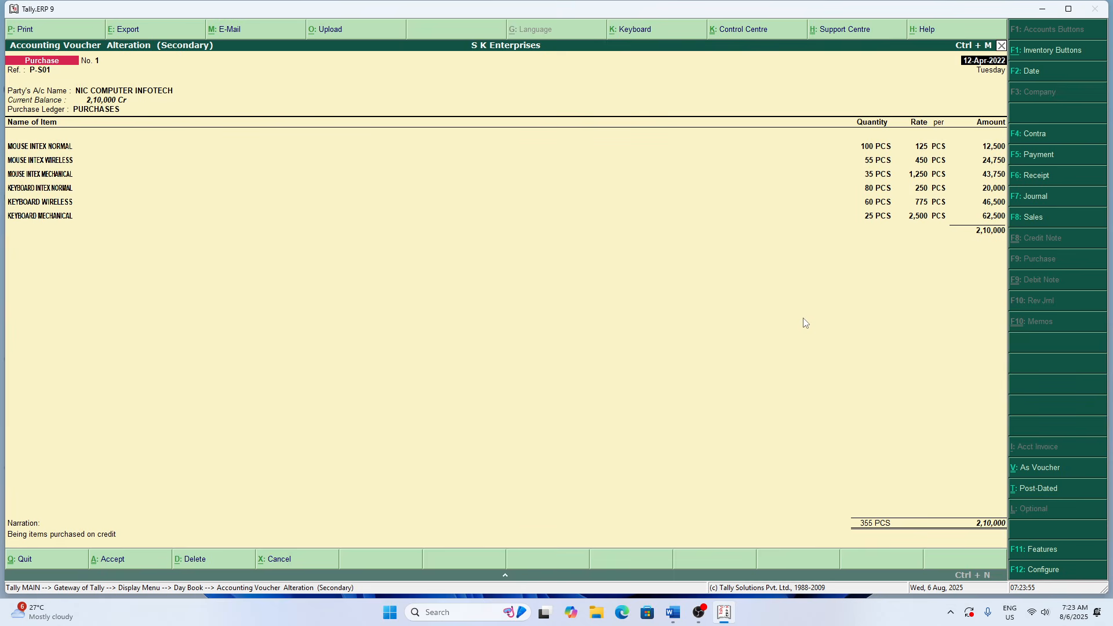
key(alt+p)
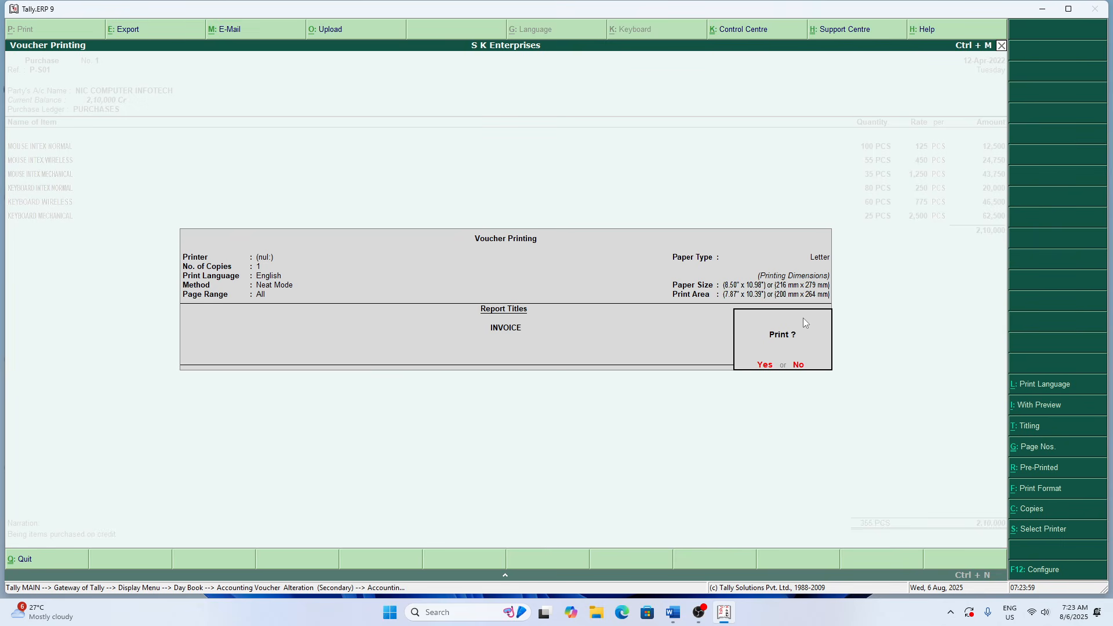
key(Return)
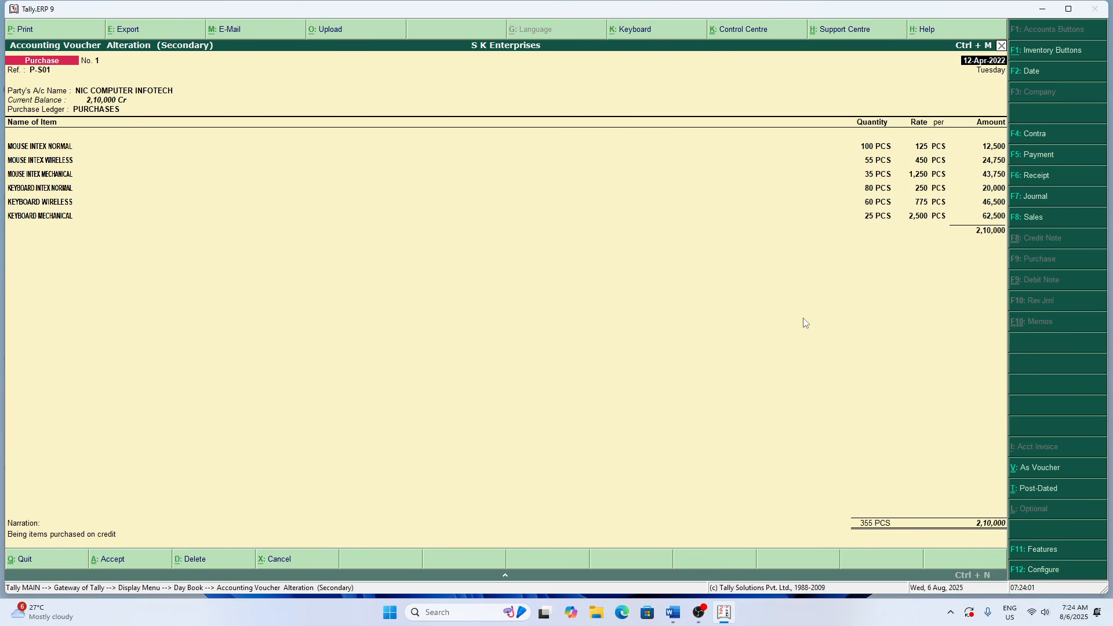